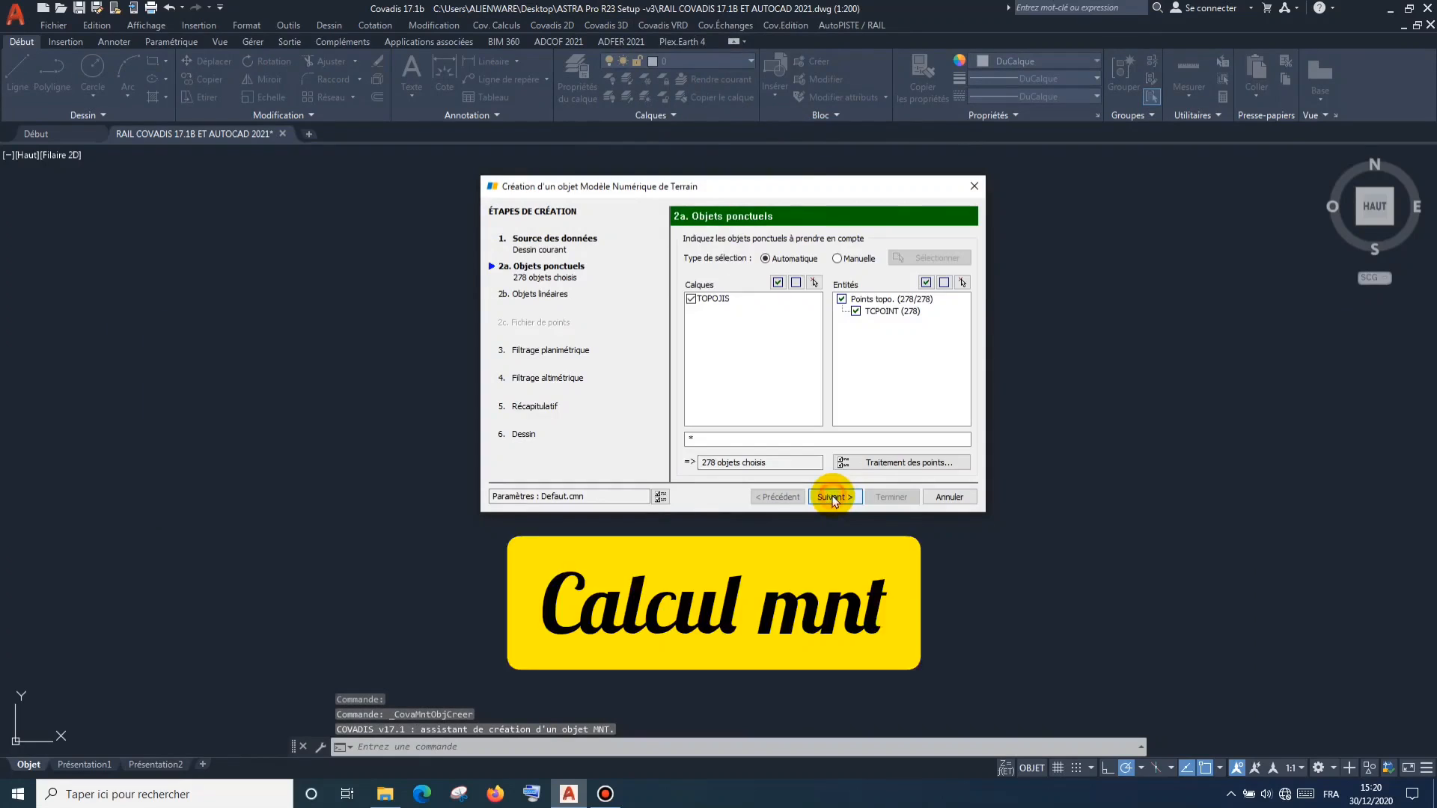
Create the TN terrain model from the TOPOJIS points without linear objects, keeping the offered filter and drawing settings, and close its report.
{"action": "left_click", "coordinate": [833, 497]}
{"action": "left_click", "coordinate": [847, 494]}
{"action": "left_click", "coordinate": [833, 498]}
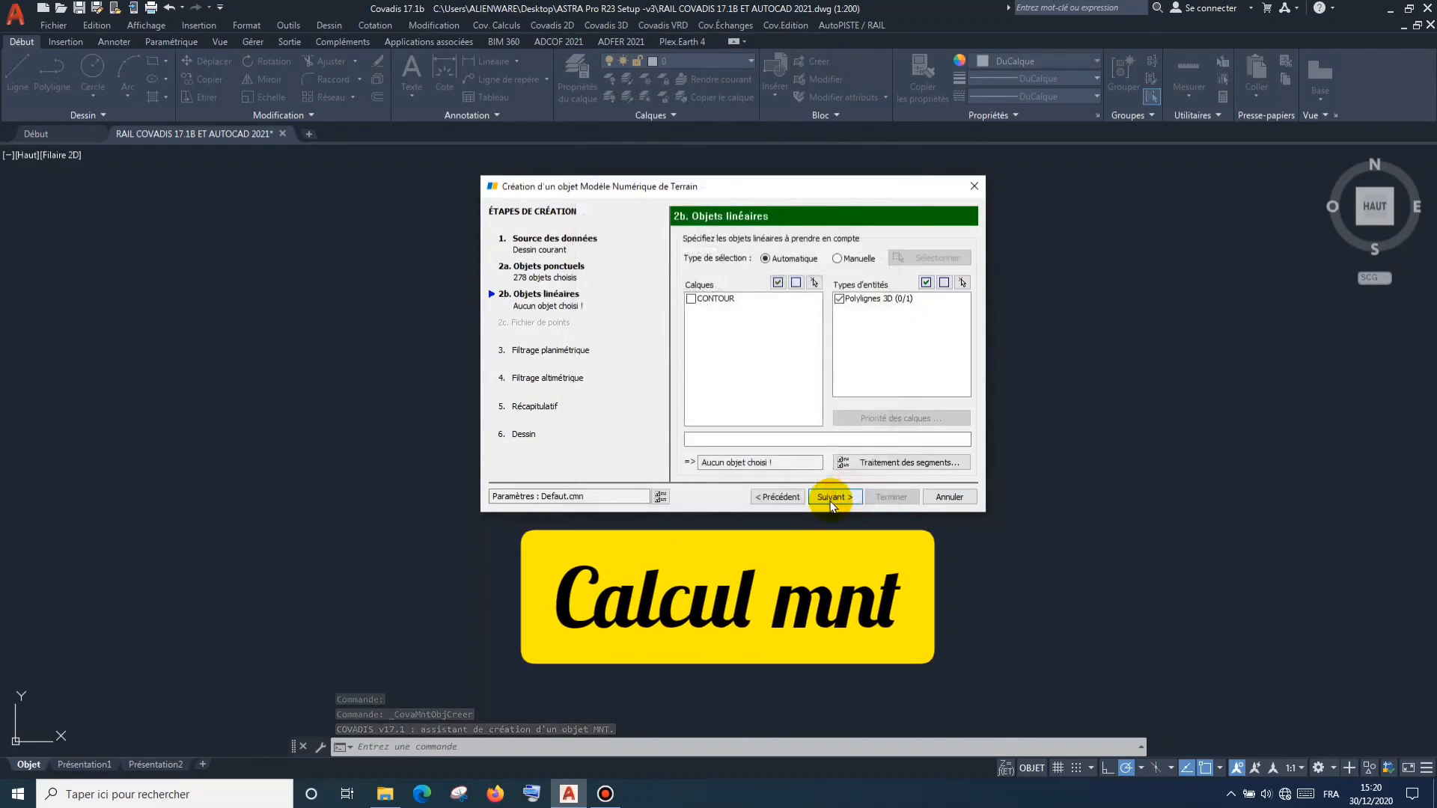
{"action": "left_click", "coordinate": [833, 498]}
{"action": "left_click", "coordinate": [832, 499]}
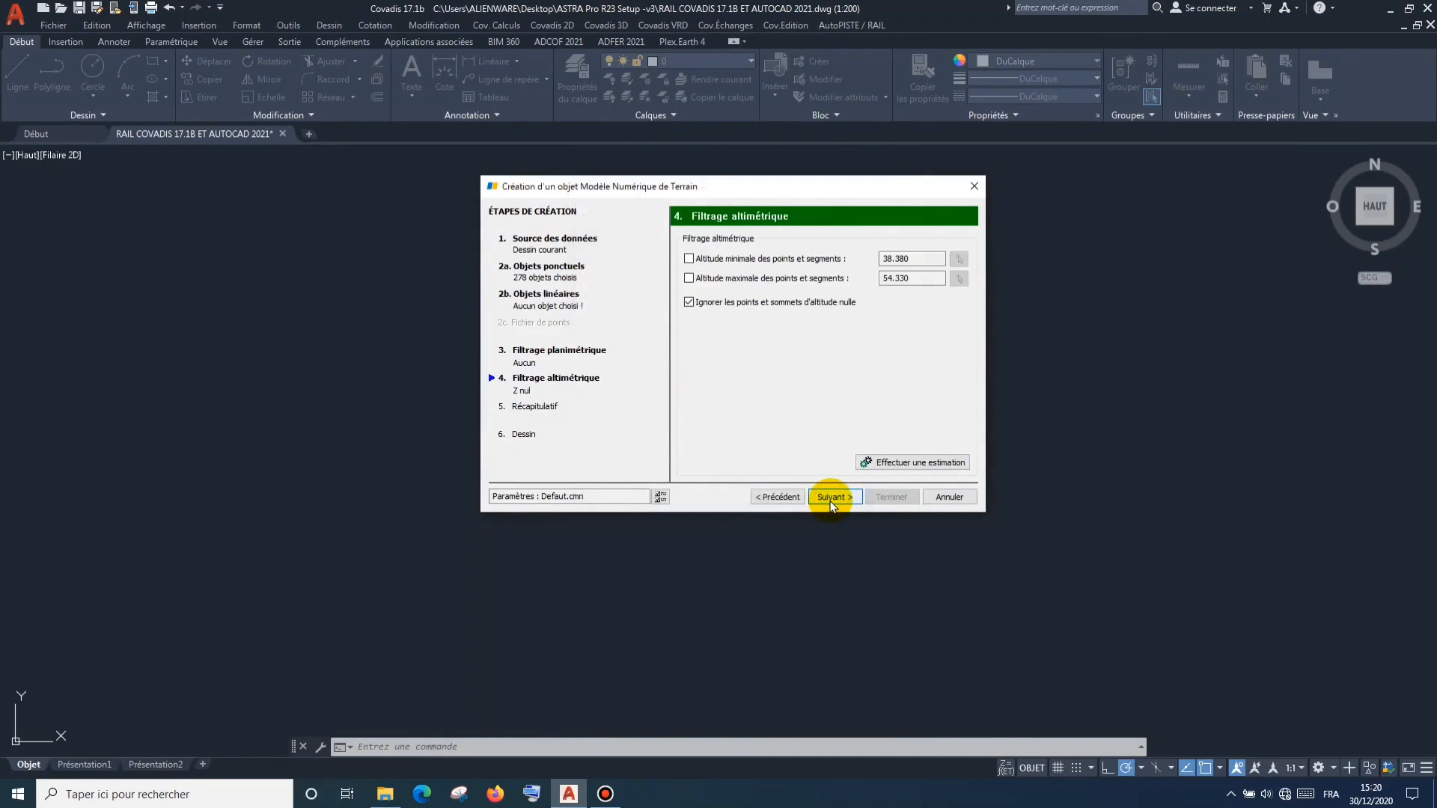
{"action": "left_click", "coordinate": [831, 499]}
{"action": "left_click", "coordinate": [837, 499]}
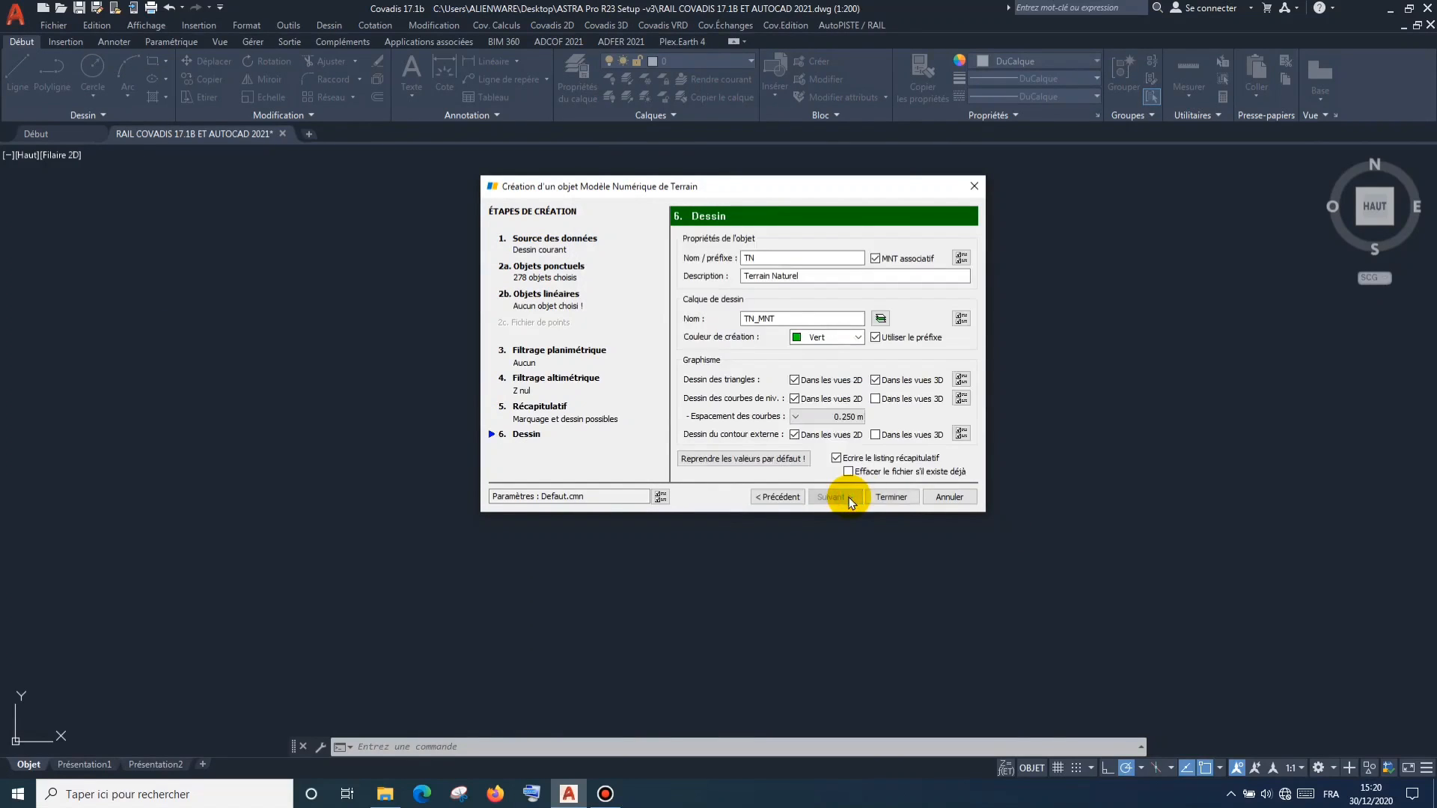
{"action": "left_click", "coordinate": [888, 498]}
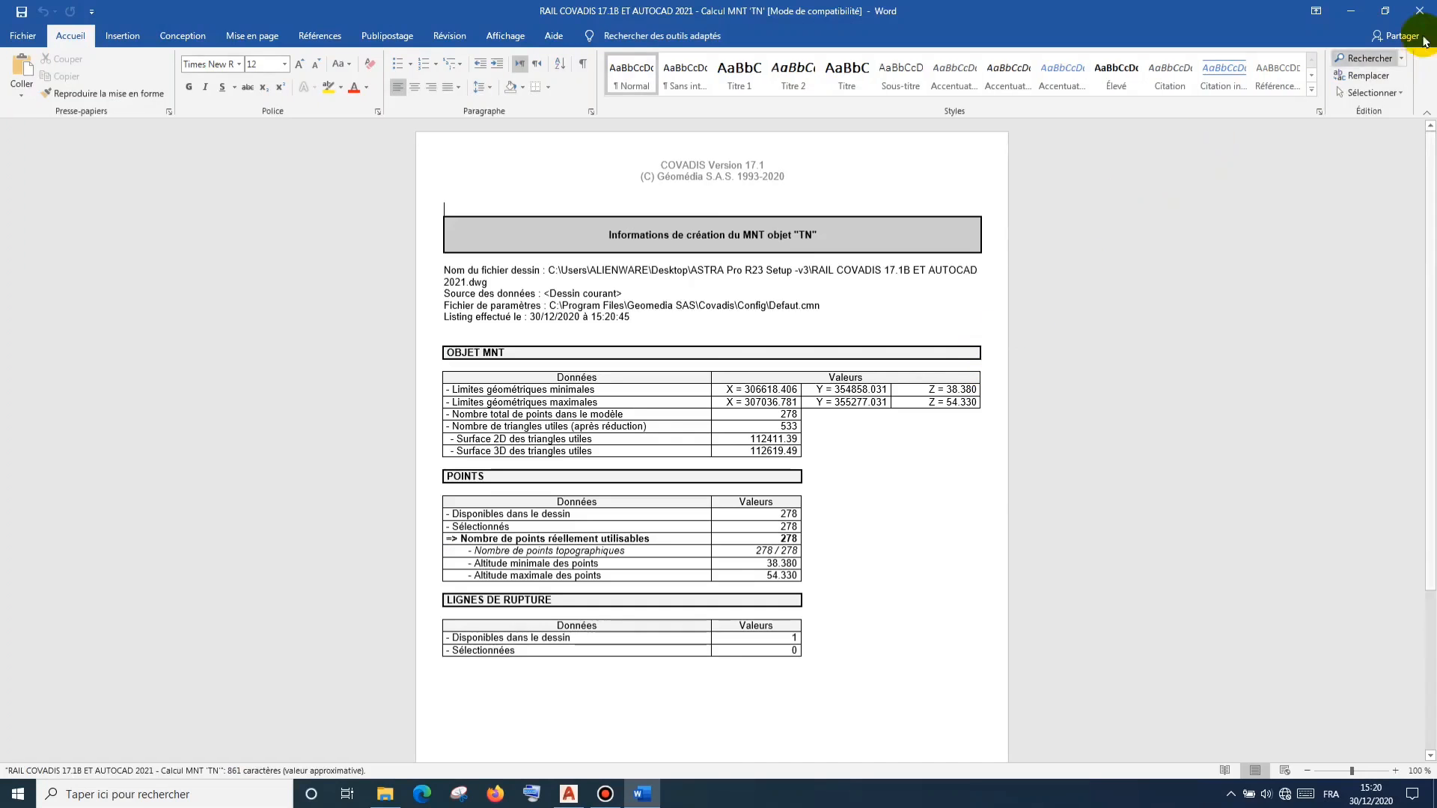
{"action": "left_click", "coordinate": [1420, 11]}
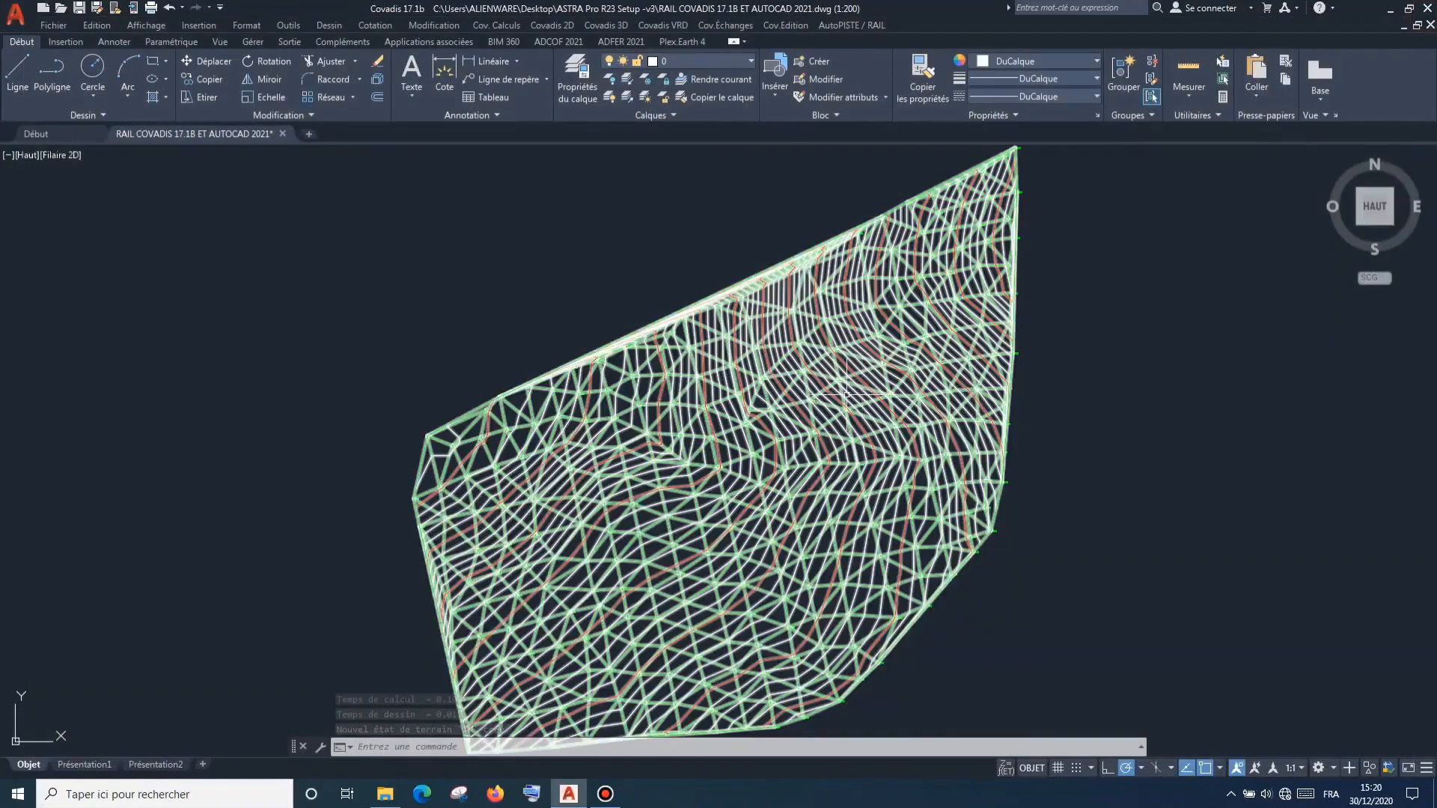
Freeze the TN_MNT layer so the terrain model's triangles and contours are hidden.
{"action": "left_click", "coordinate": [713, 59]}
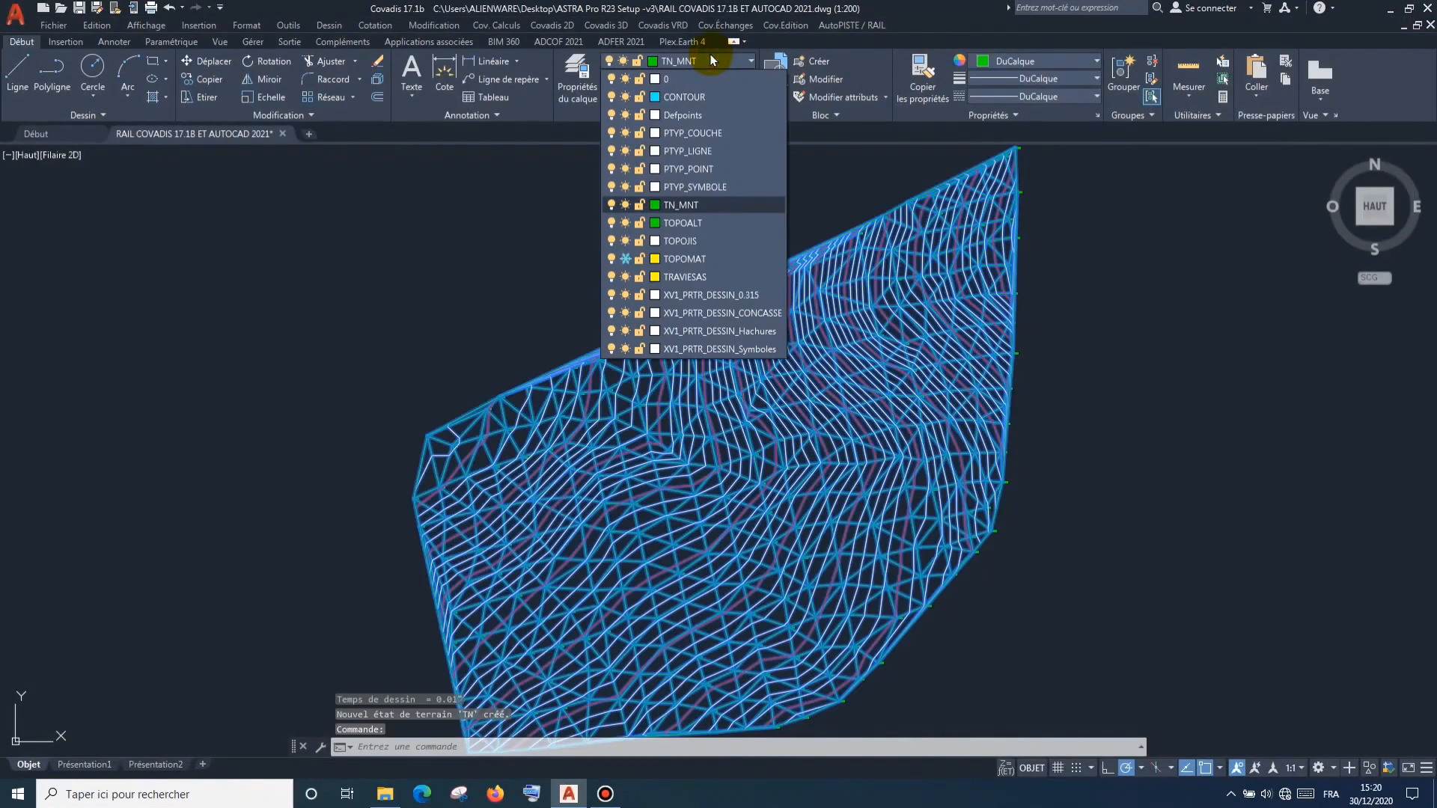
{"action": "left_click", "coordinate": [627, 205]}
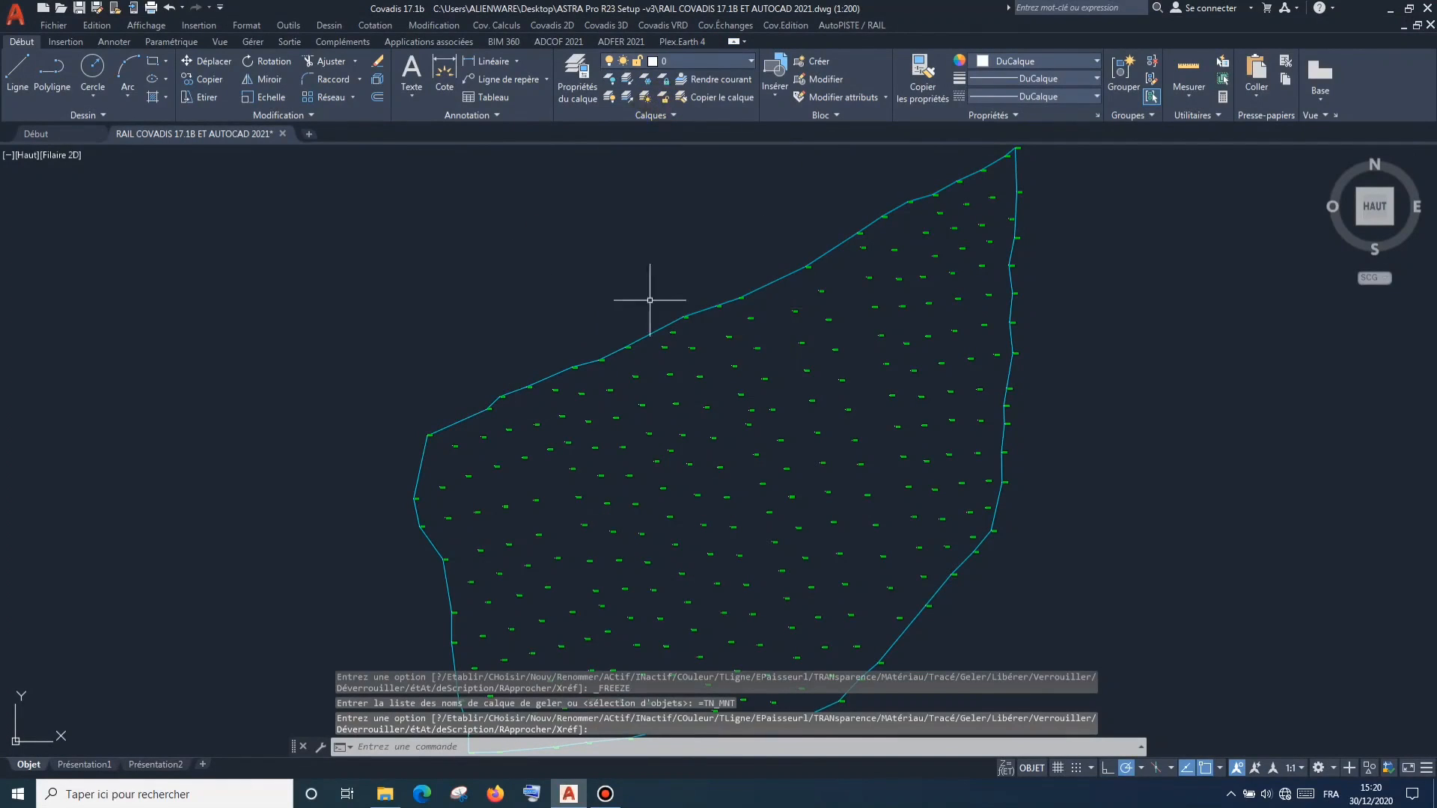
{"action": "scroll", "coordinate": [626, 288], "scroll_direction": "down", "scroll_amount": 2}
Display the RAIL toolbar and start a new railway project named "Projet RAIL N1 EXP".
{"action": "left_click", "coordinate": [837, 24]}
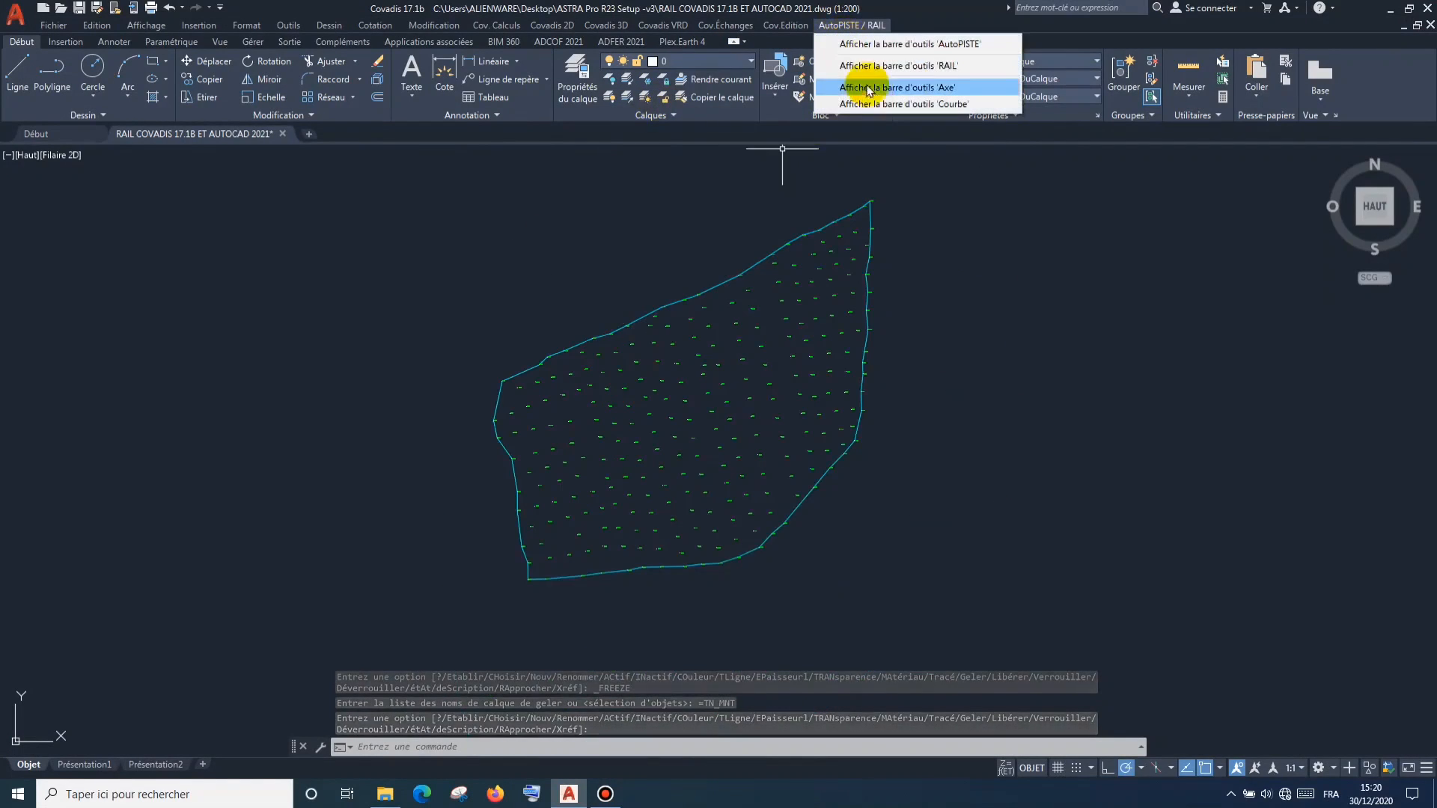
{"action": "left_click", "coordinate": [932, 65]}
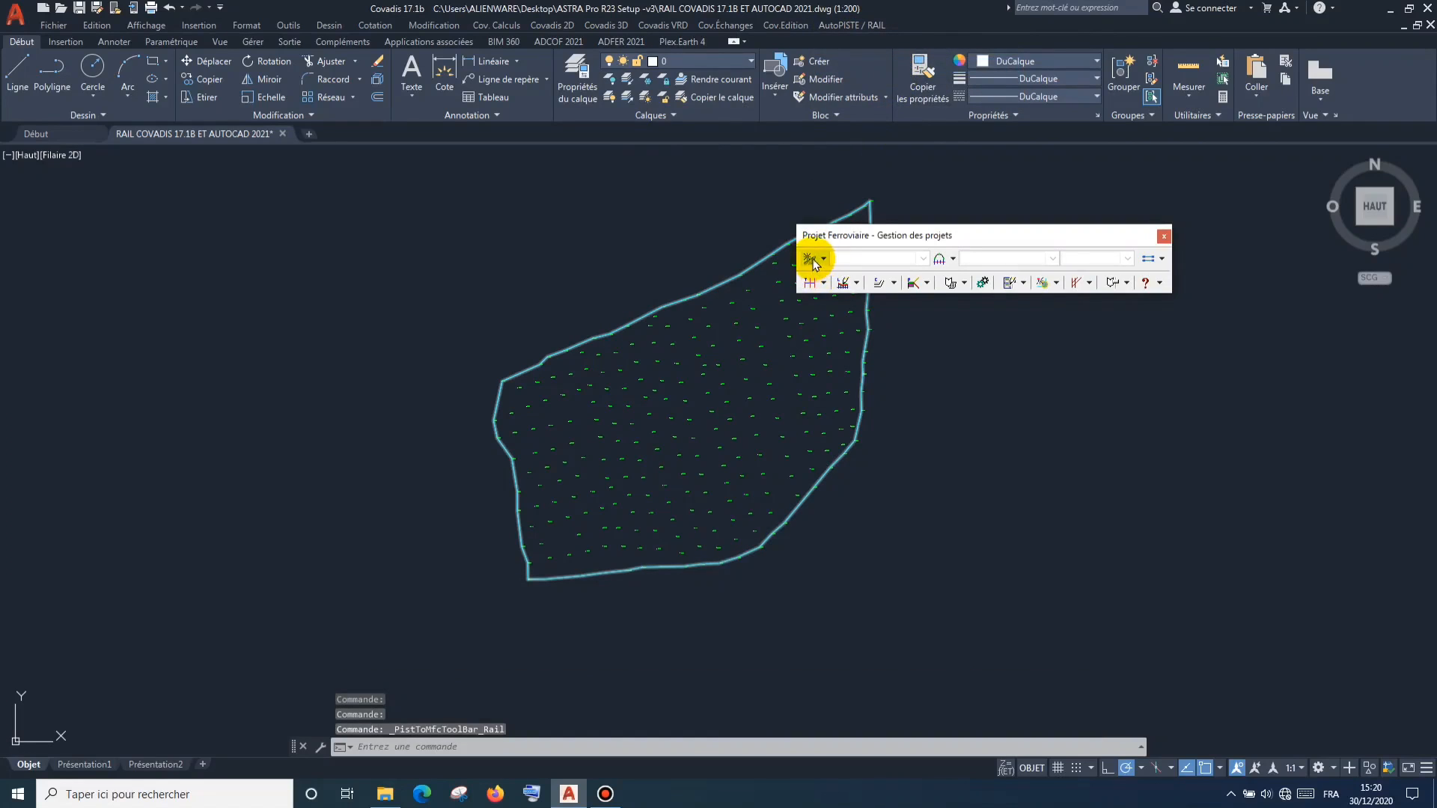
{"action": "left_click", "coordinate": [821, 258]}
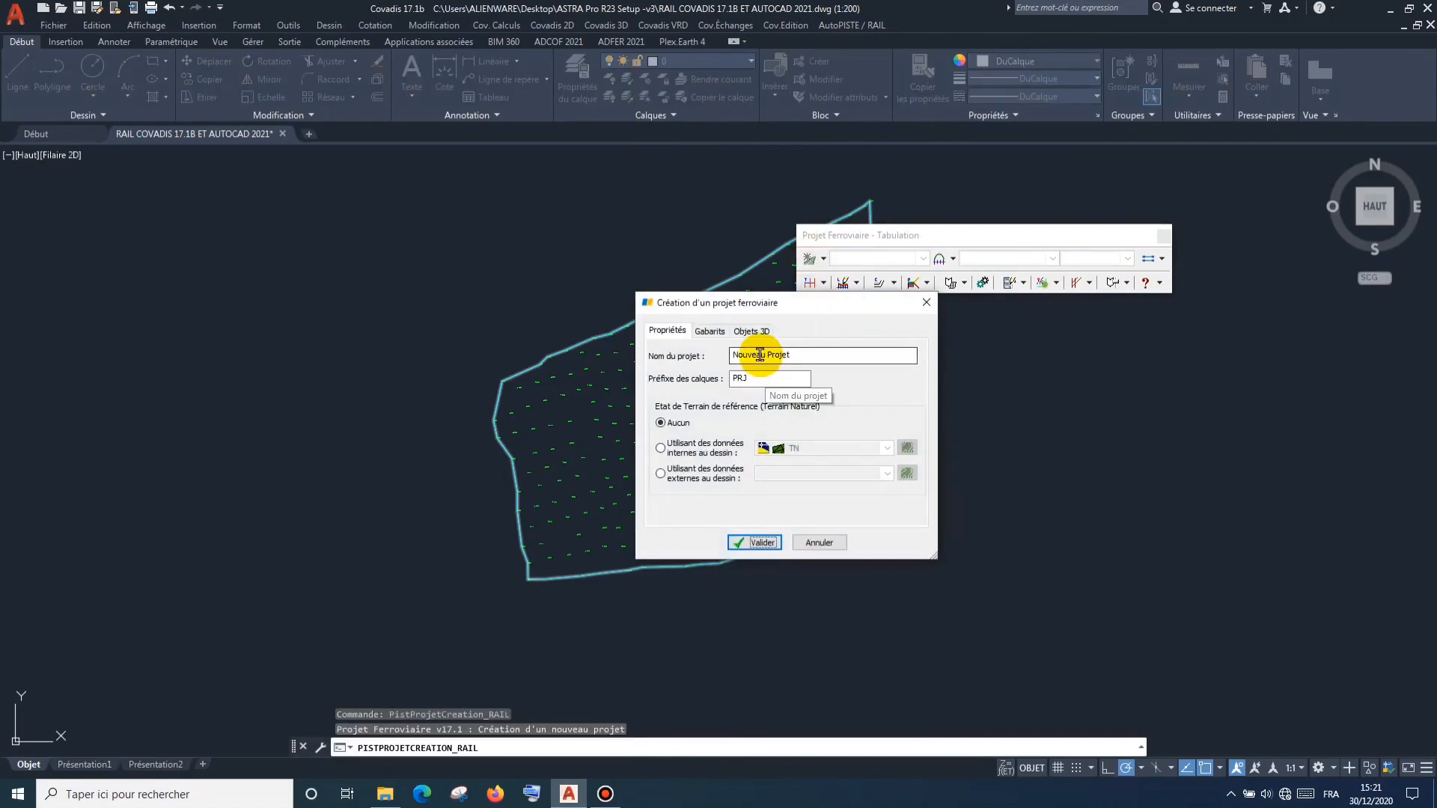
{"action": "left_click_drag", "start_coordinate": [765, 353], "coordinate": [677, 352]}
{"action": "key", "text": "BackSpace"}
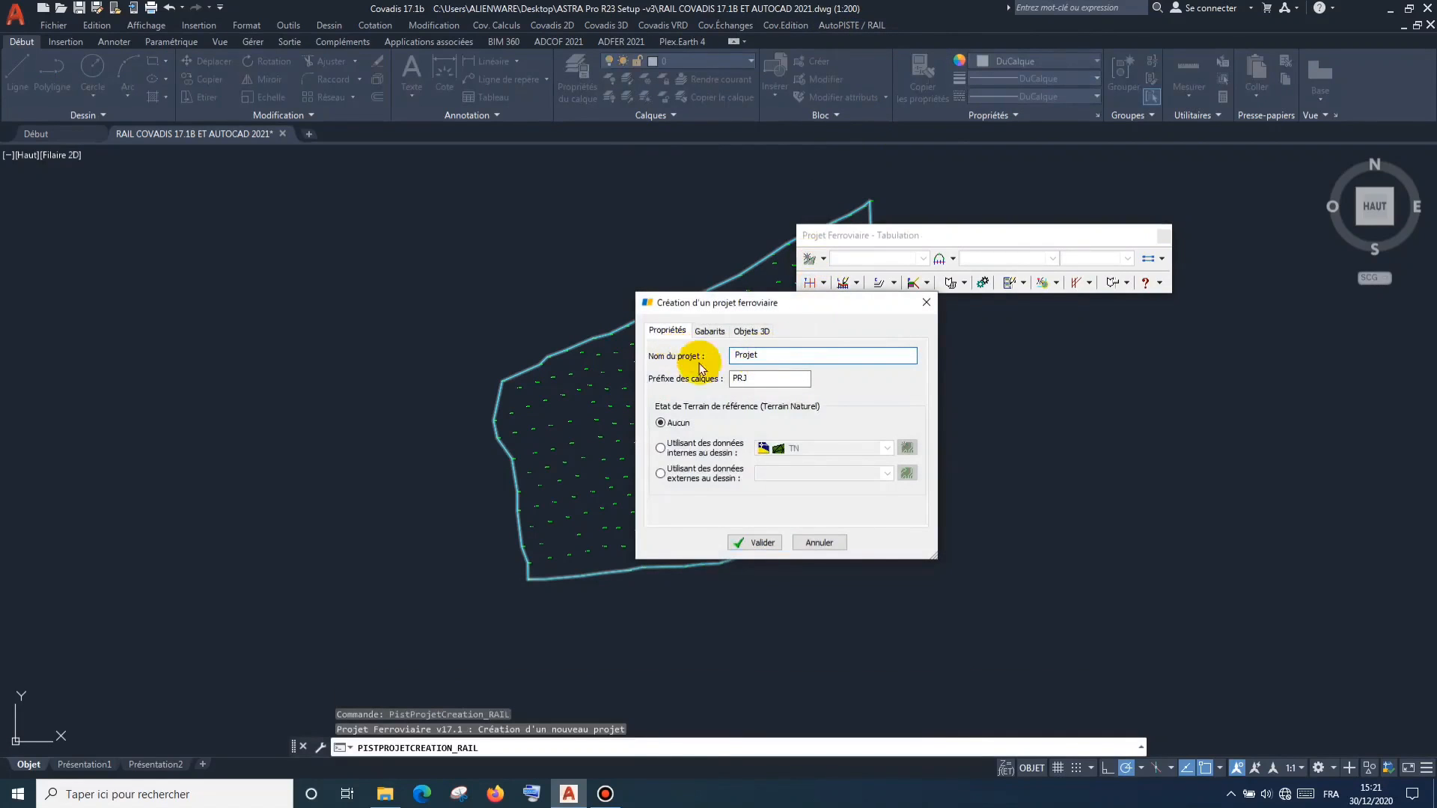
{"action": "type", "text": "r"}
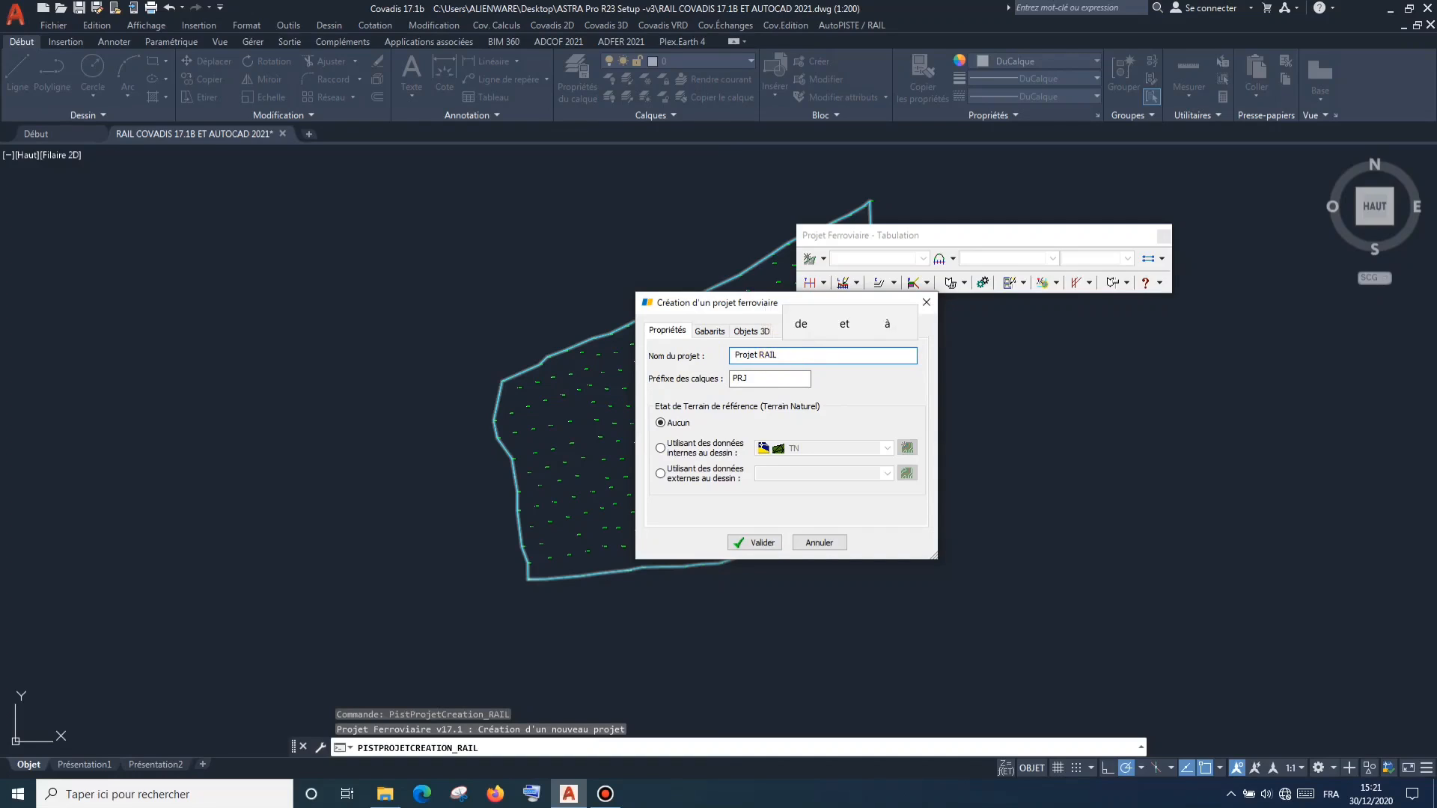
{"action": "type", "text": "N1"}
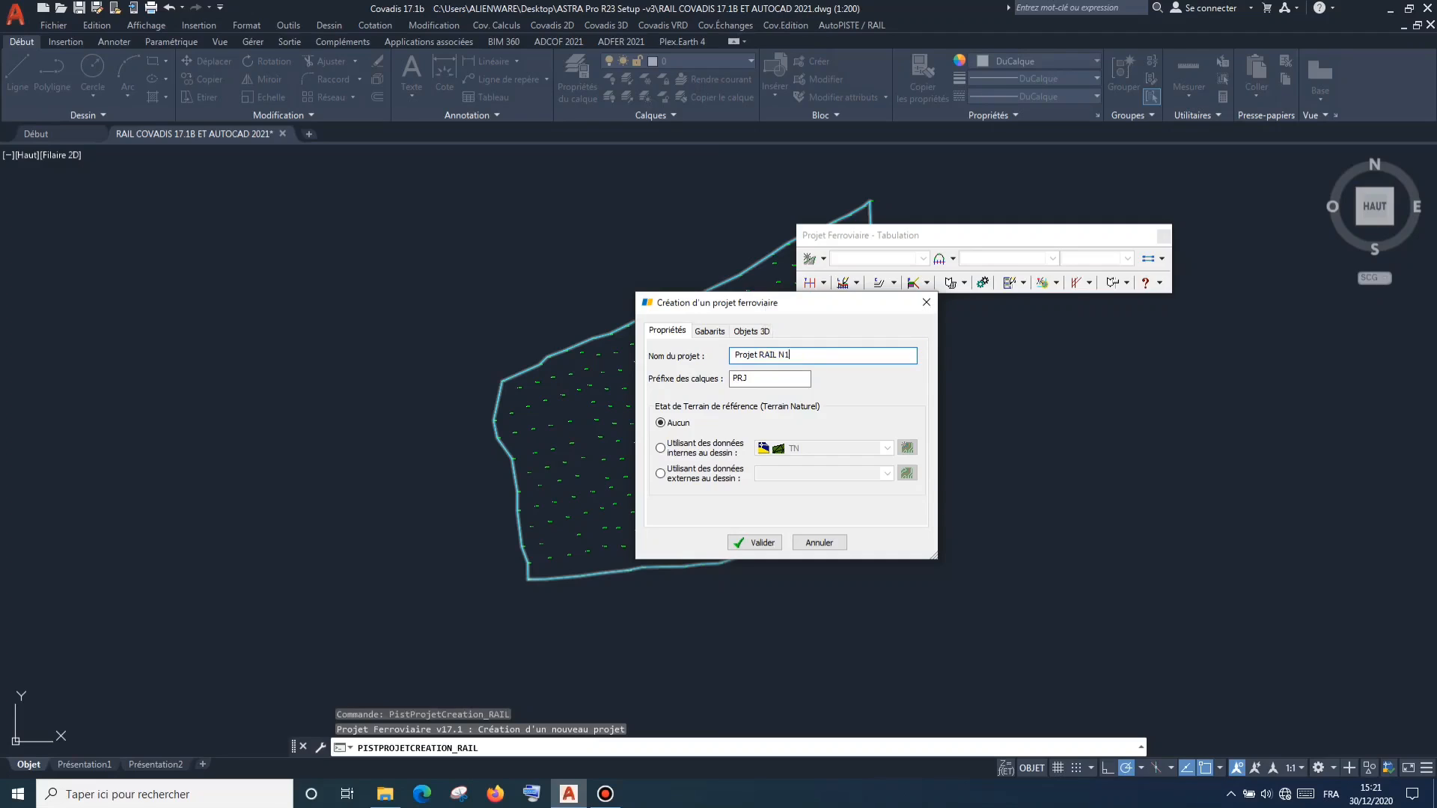
{"action": "type", "text": " EX"}
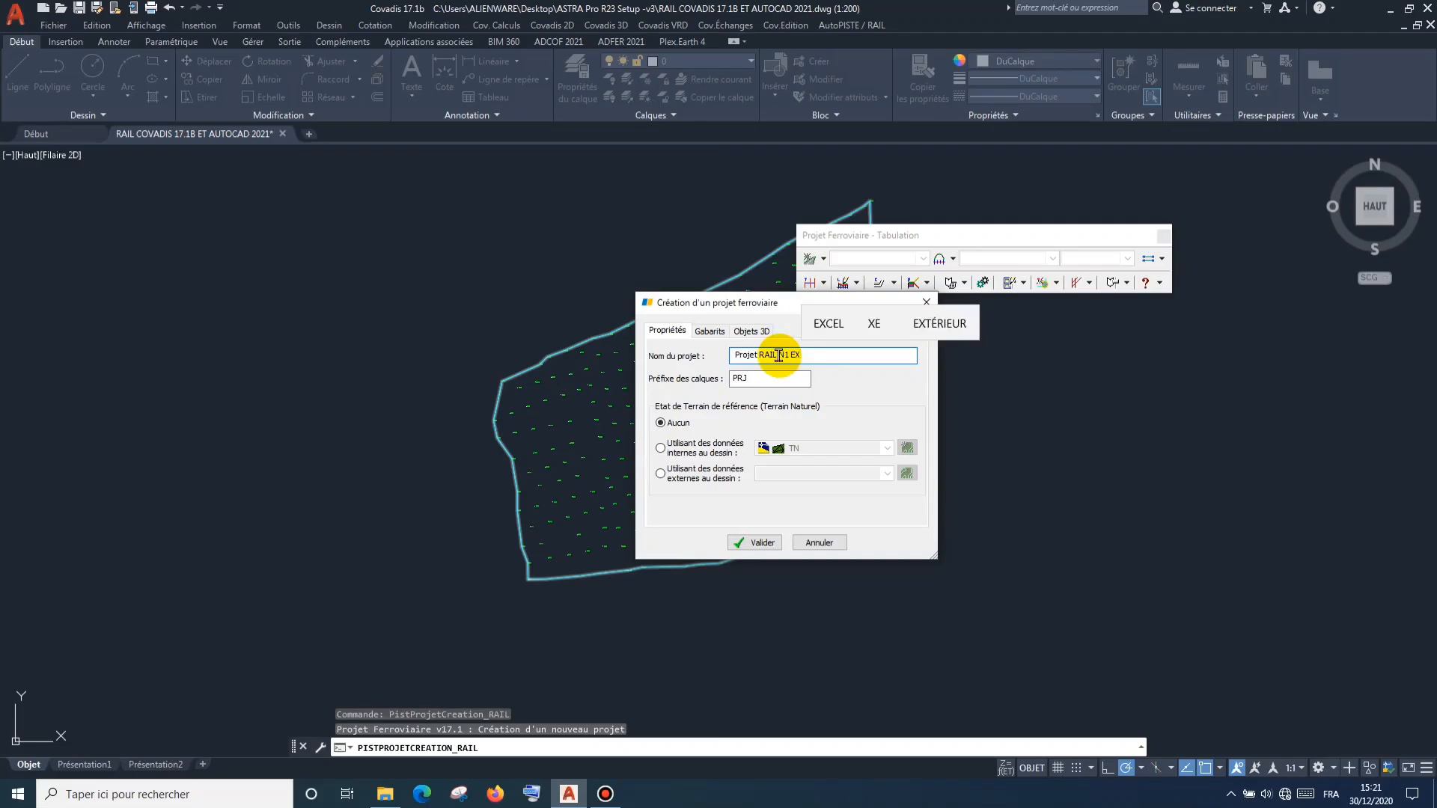
{"action": "type", "text": "P"}
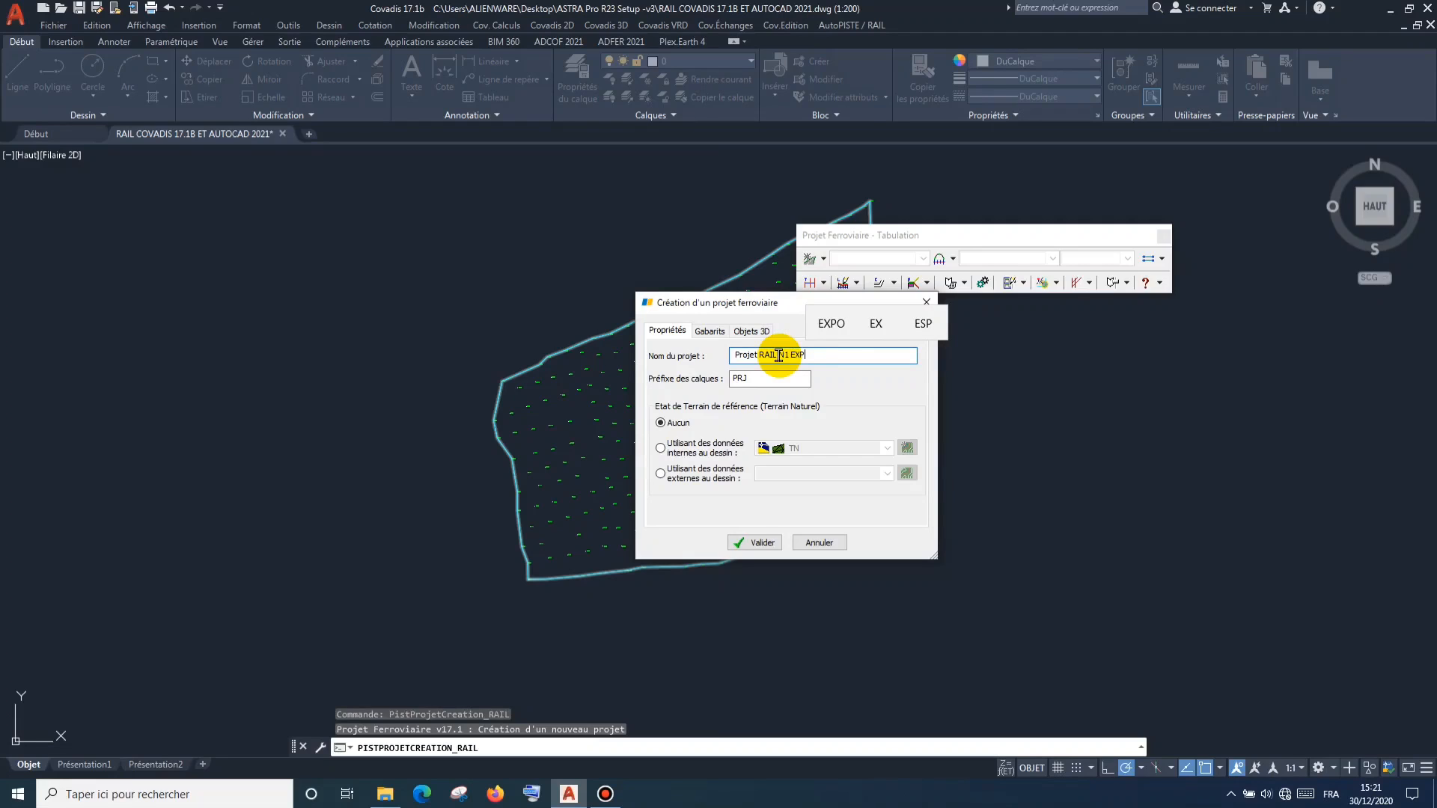
Use the drawing's internal TN terrain as the project's reference terrain and validate the railway project.
{"action": "left_click", "coordinate": [663, 448]}
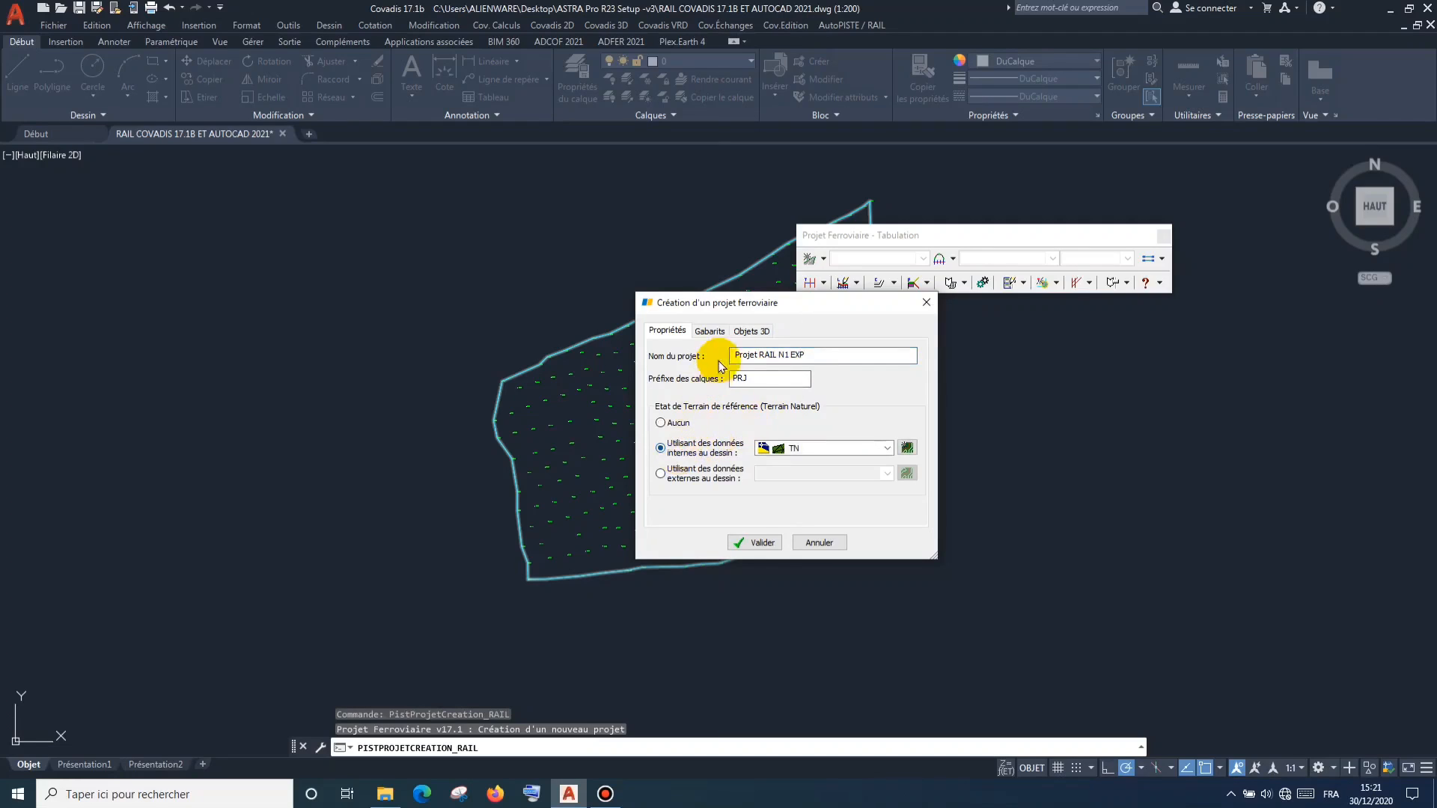
{"action": "left_click", "coordinate": [713, 335]}
{"action": "left_click", "coordinate": [757, 334]}
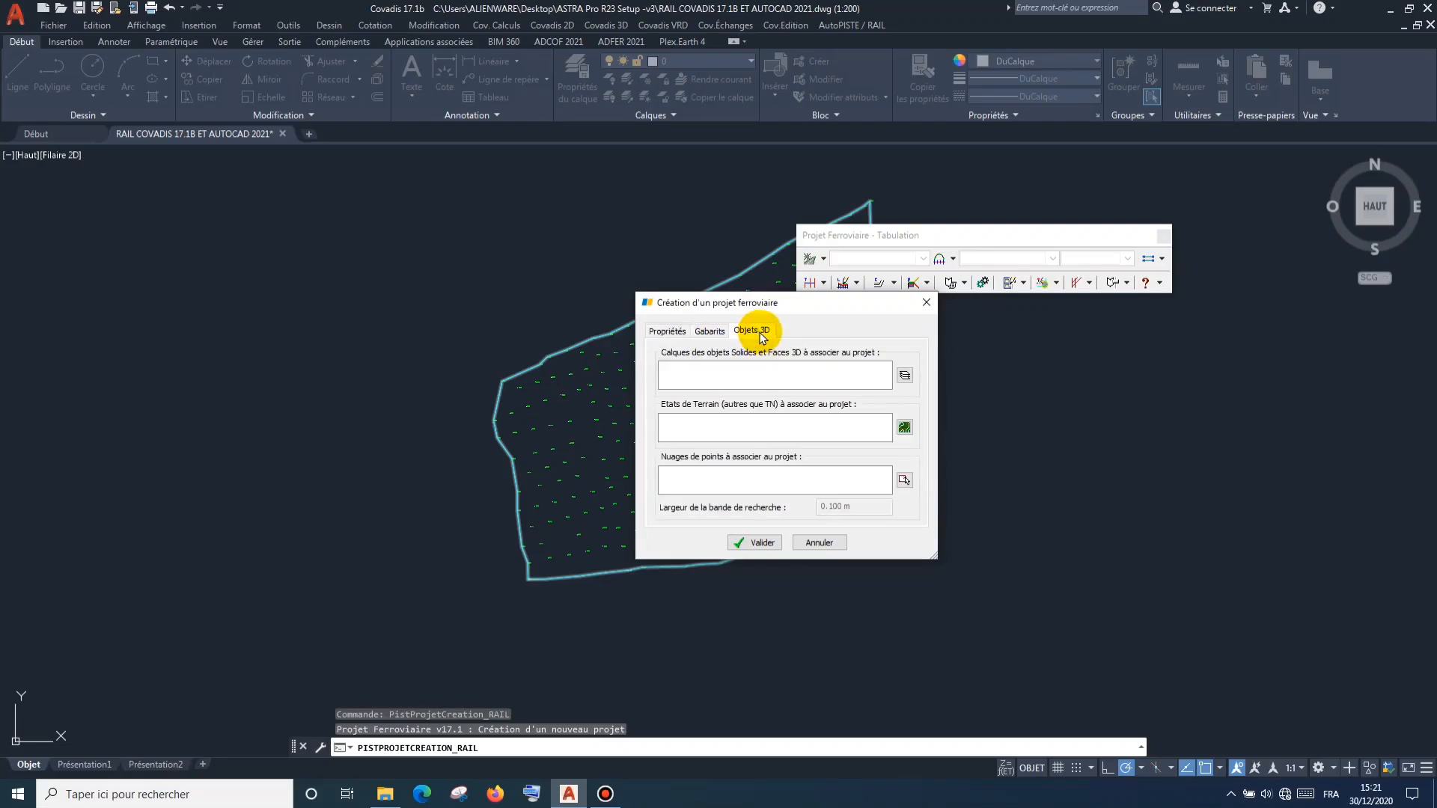
{"action": "left_click", "coordinate": [748, 542]}
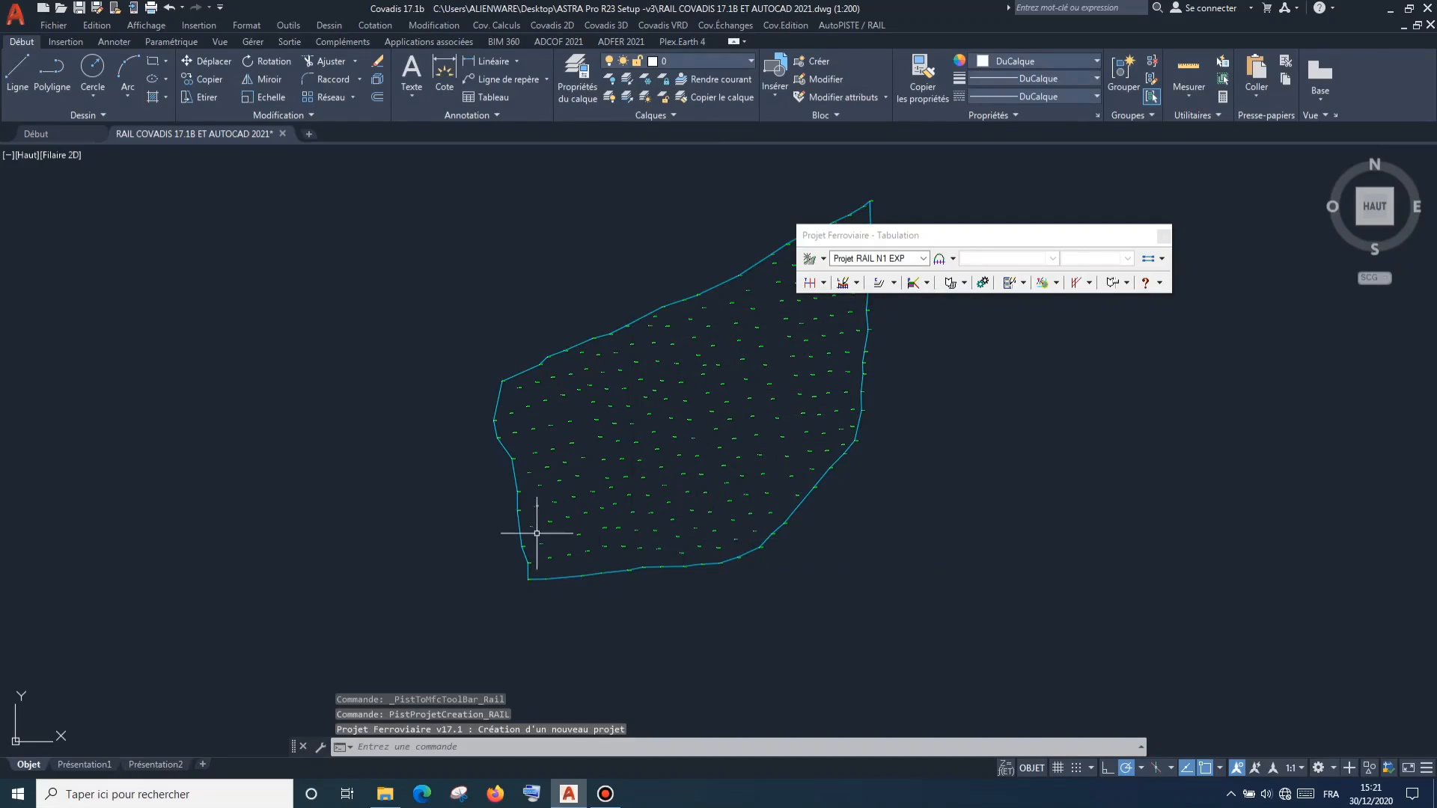
Start a horizontal axis created by intersection points (PI) and name it "Axe 1".
{"action": "scroll", "coordinate": [537, 533], "scroll_direction": "down", "scroll_amount": 2}
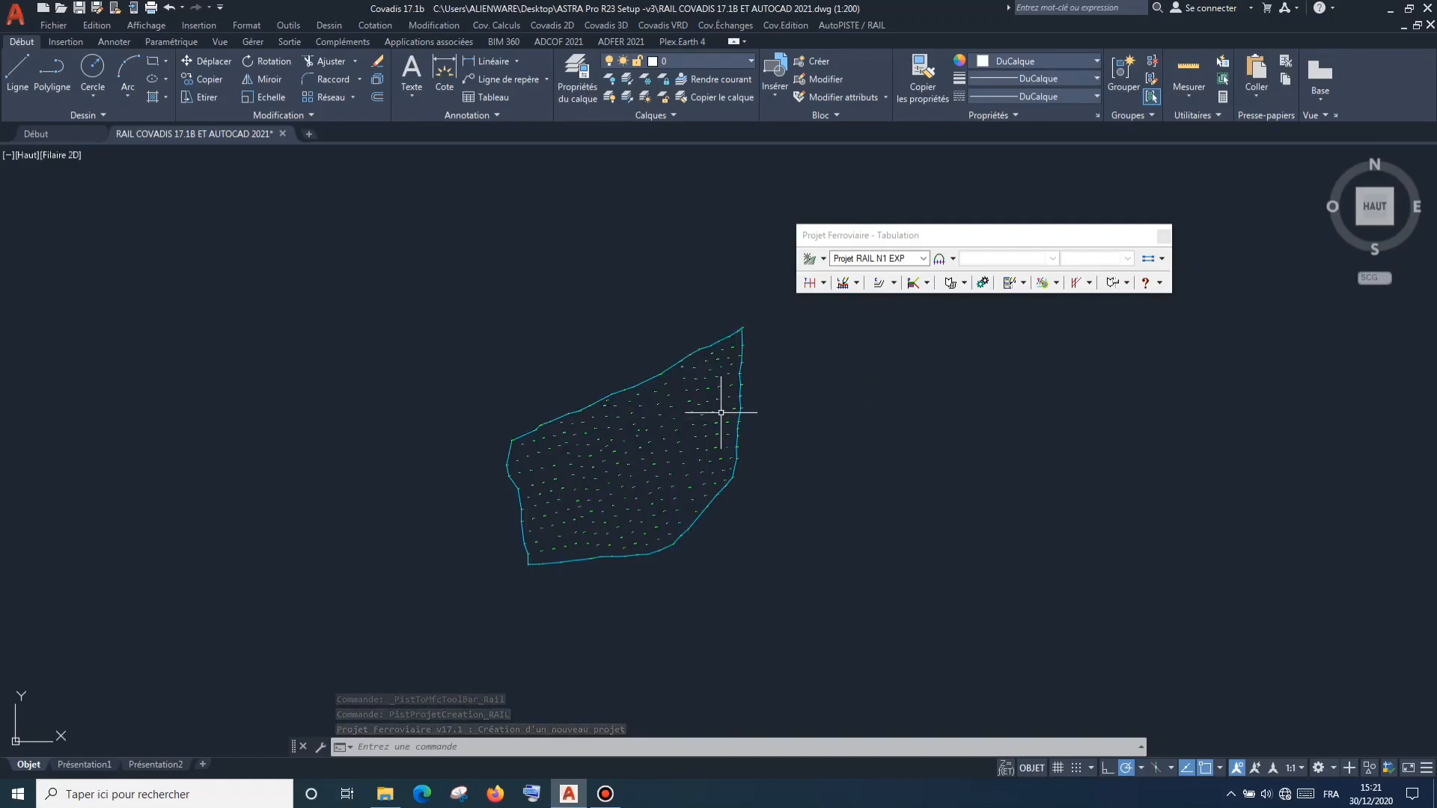
{"action": "scroll", "coordinate": [721, 412], "scroll_direction": "up", "scroll_amount": 2}
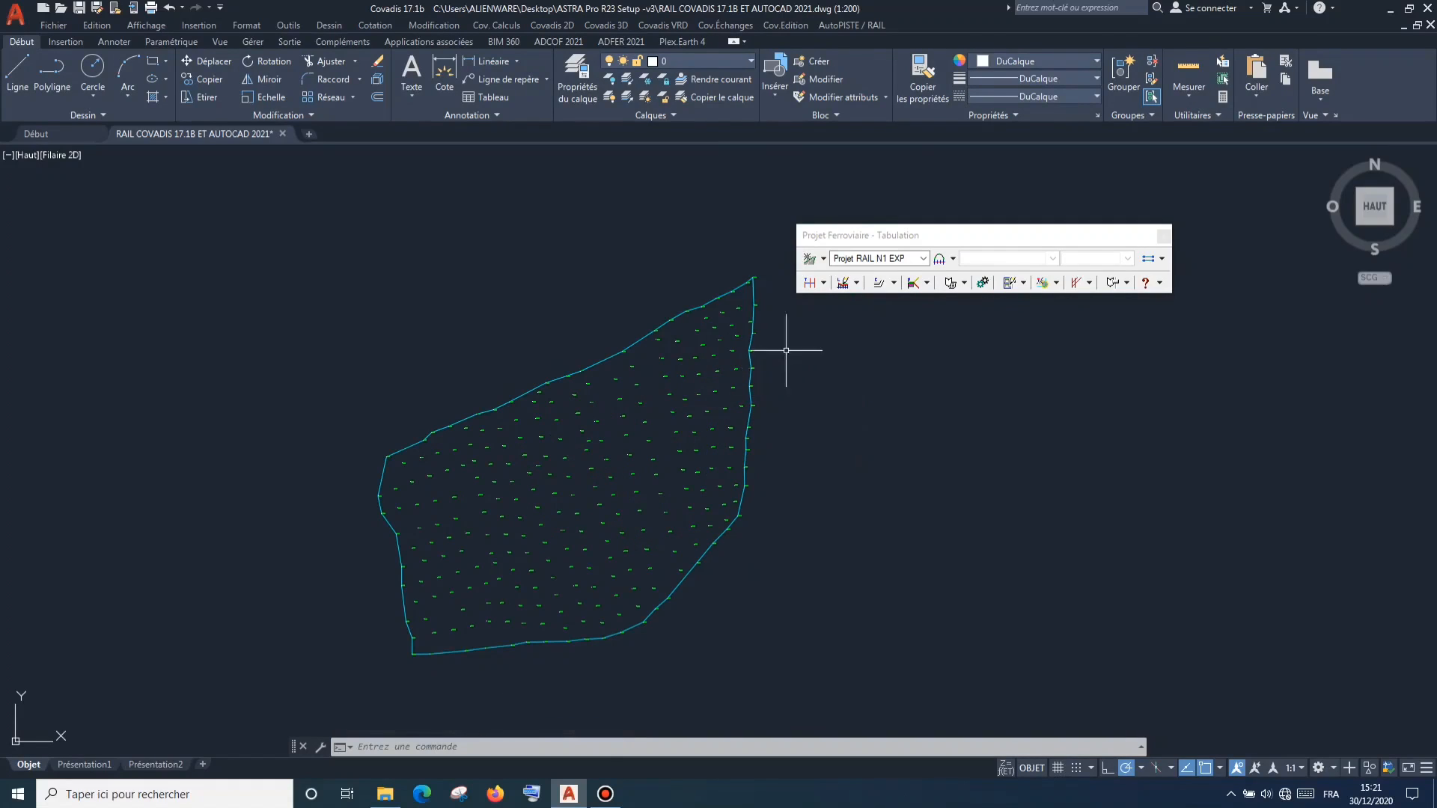
{"action": "left_click", "coordinate": [953, 262]}
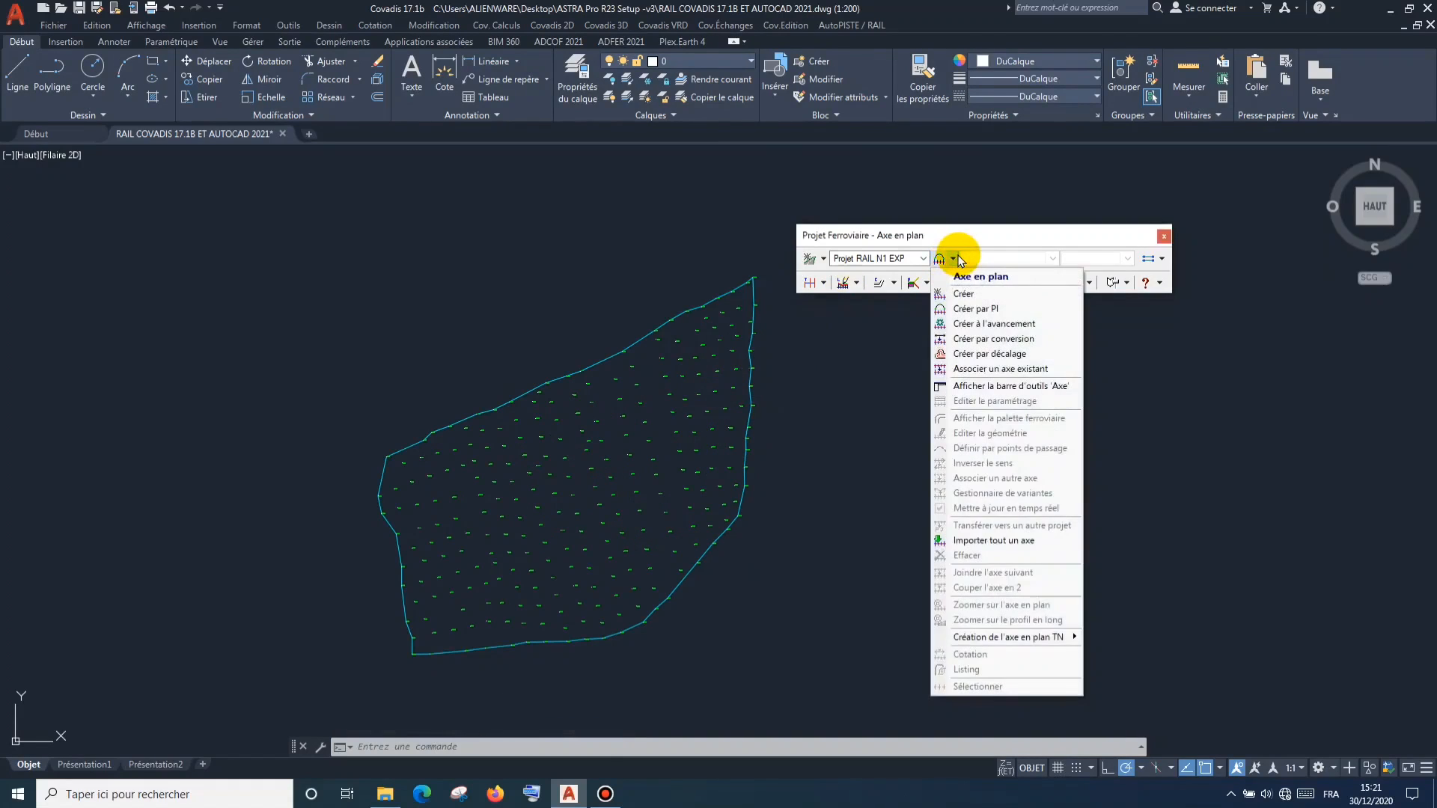
{"action": "left_click", "coordinate": [973, 309]}
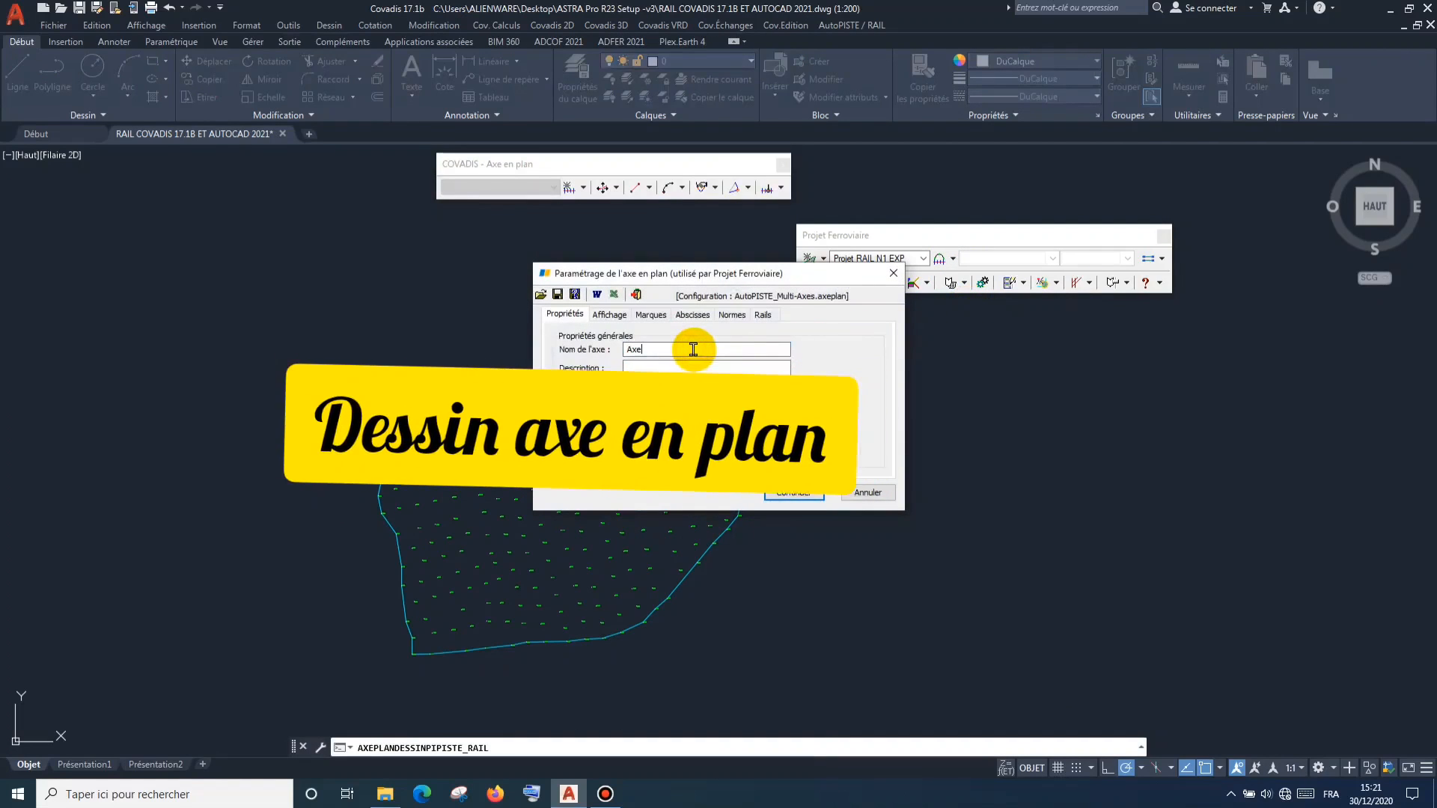
{"action": "left_click", "coordinate": [693, 349]}
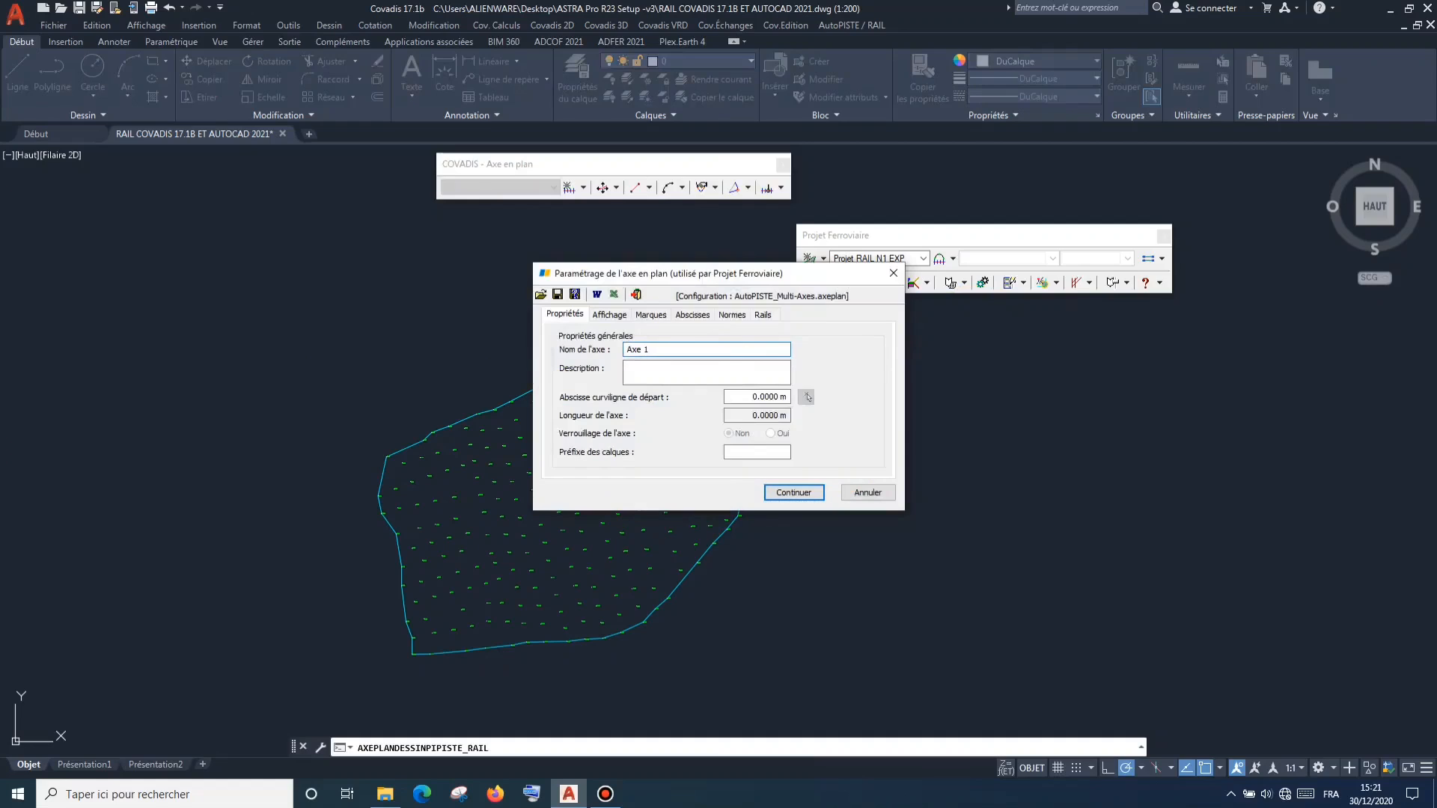
Set the axis standard at abscissa 0.00 to type Train, IC 272 - 160, and accept the axis parameters.
{"action": "left_click", "coordinate": [610, 314]}
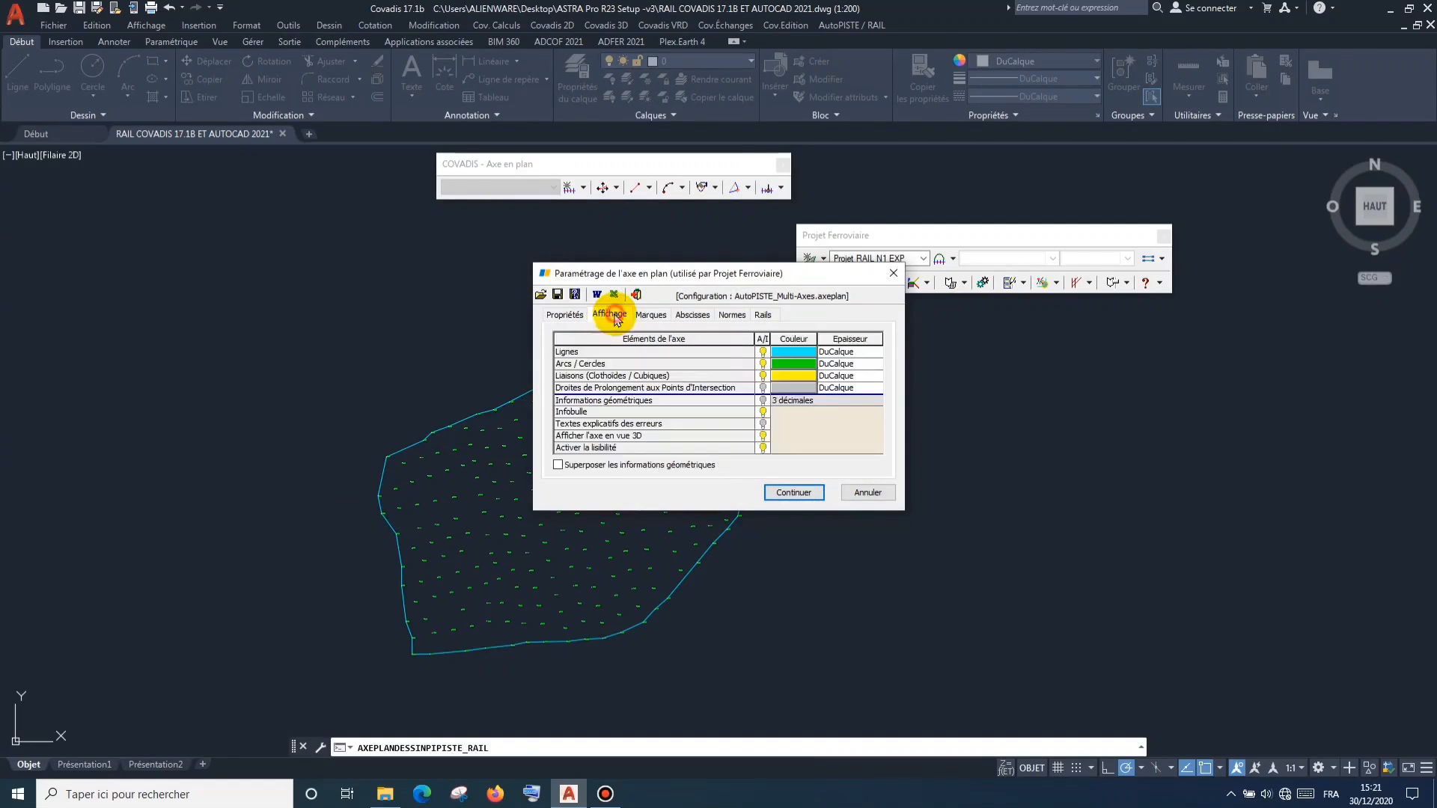
{"action": "left_click", "coordinate": [650, 314]}
{"action": "left_click", "coordinate": [689, 315]}
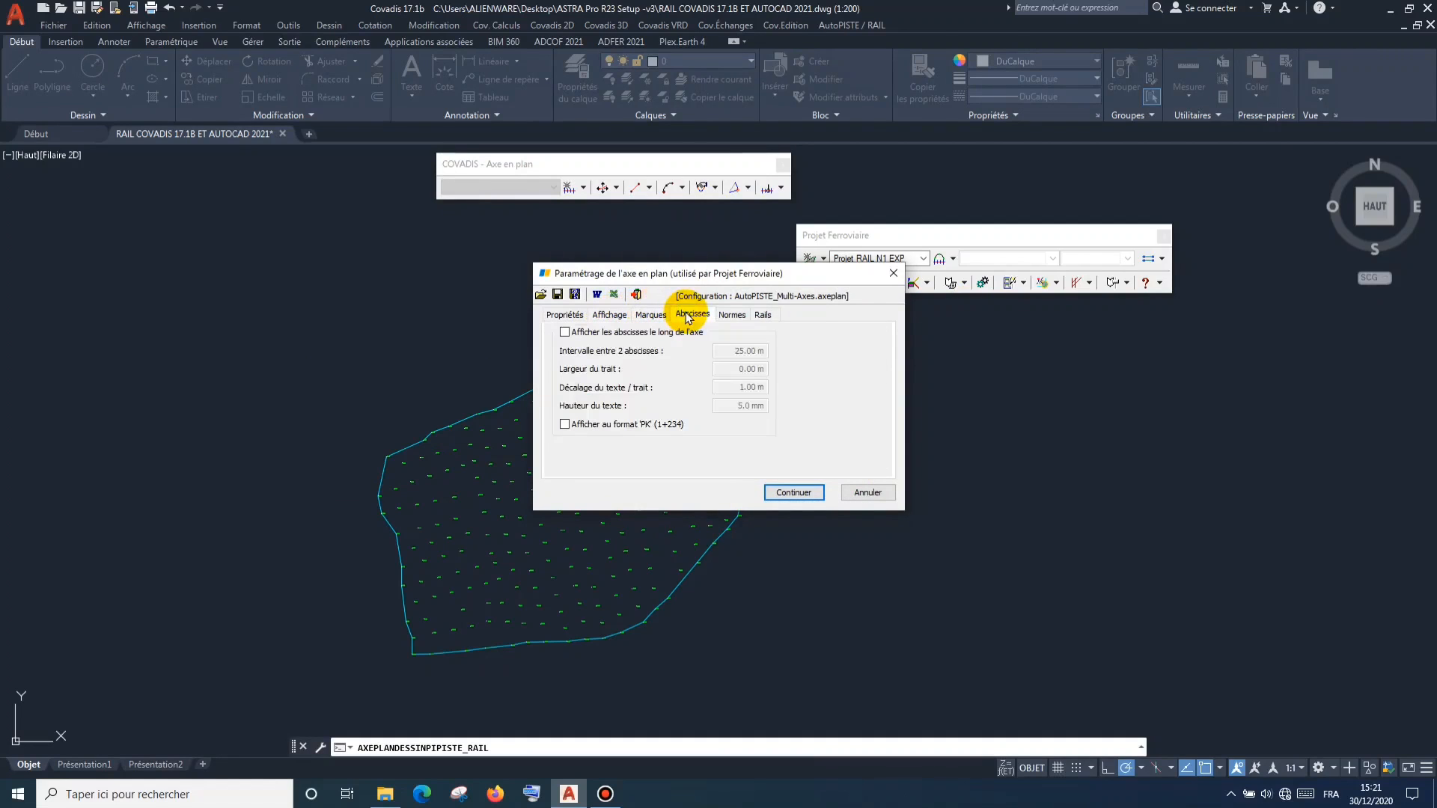
{"action": "left_click", "coordinate": [731, 315]}
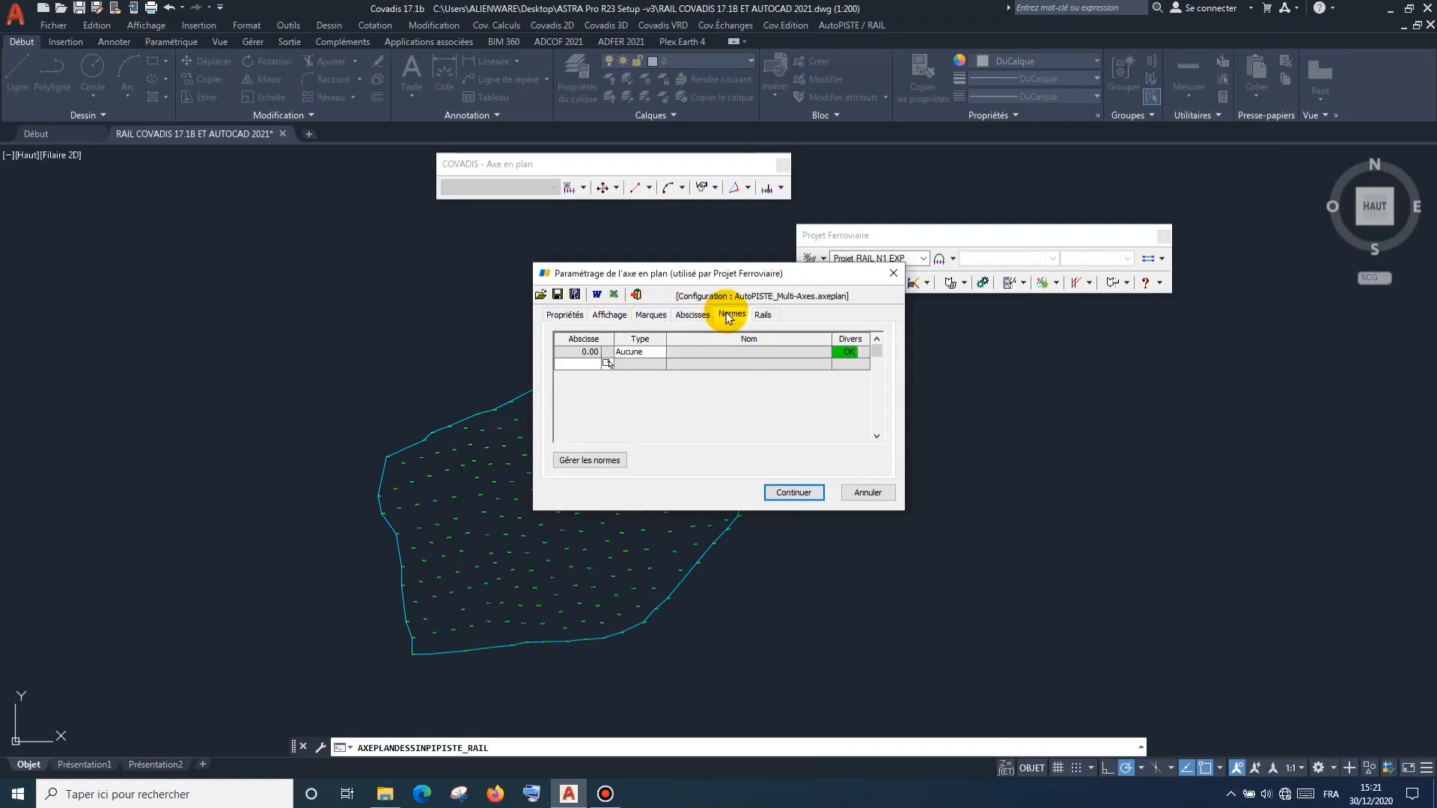
{"action": "left_click", "coordinate": [664, 355]}
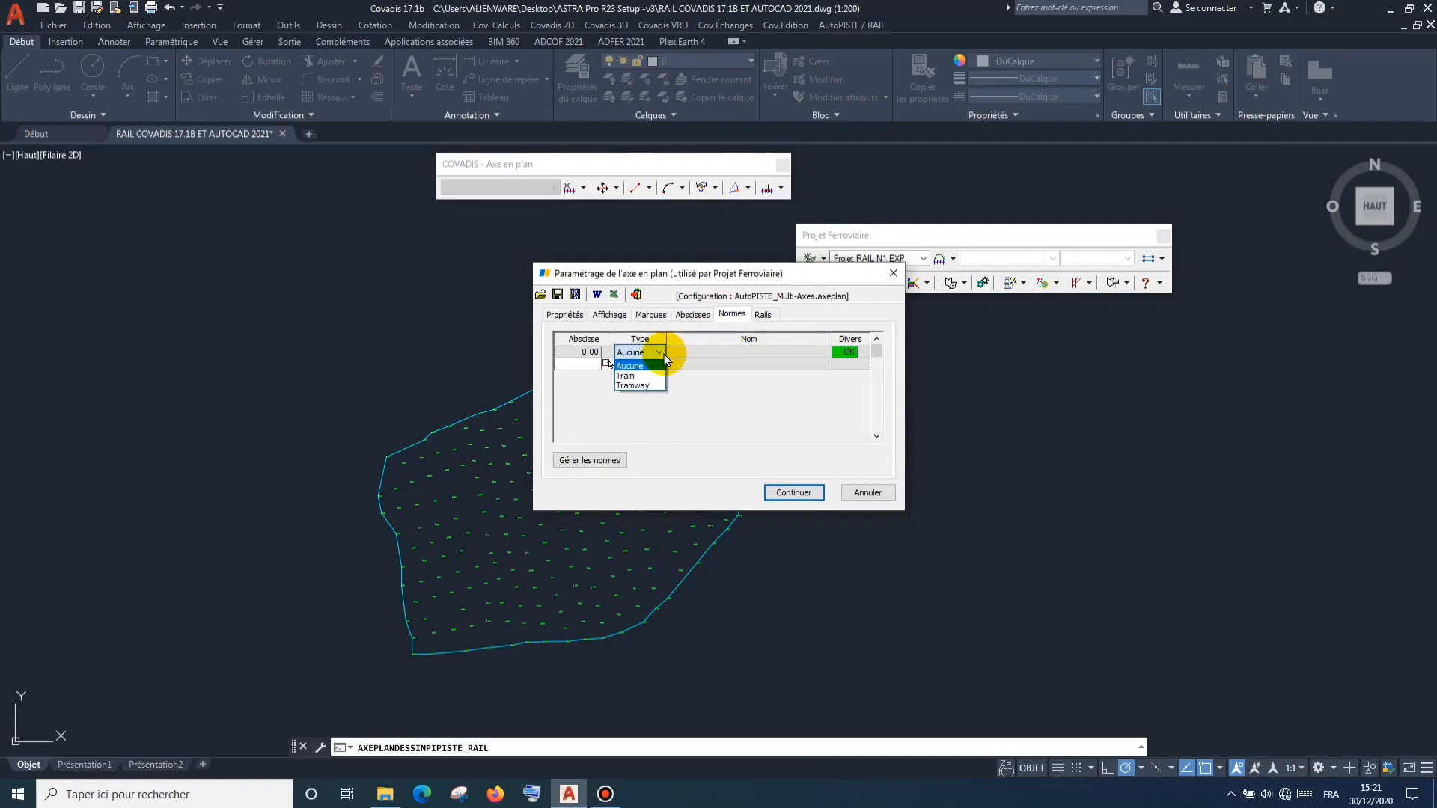
{"action": "left_click", "coordinate": [650, 380]}
{"action": "left_click", "coordinate": [745, 352]}
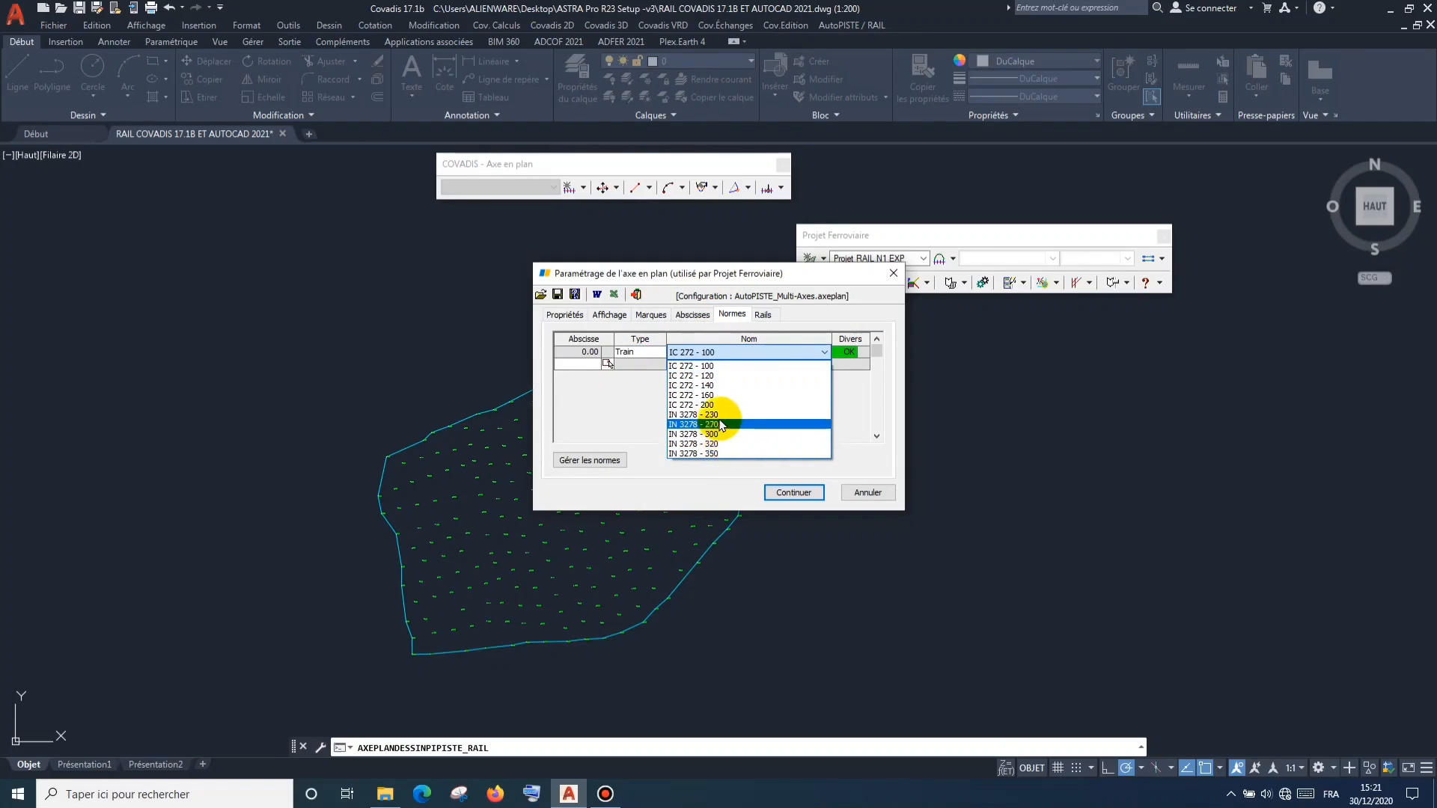
{"action": "left_click", "coordinate": [726, 396]}
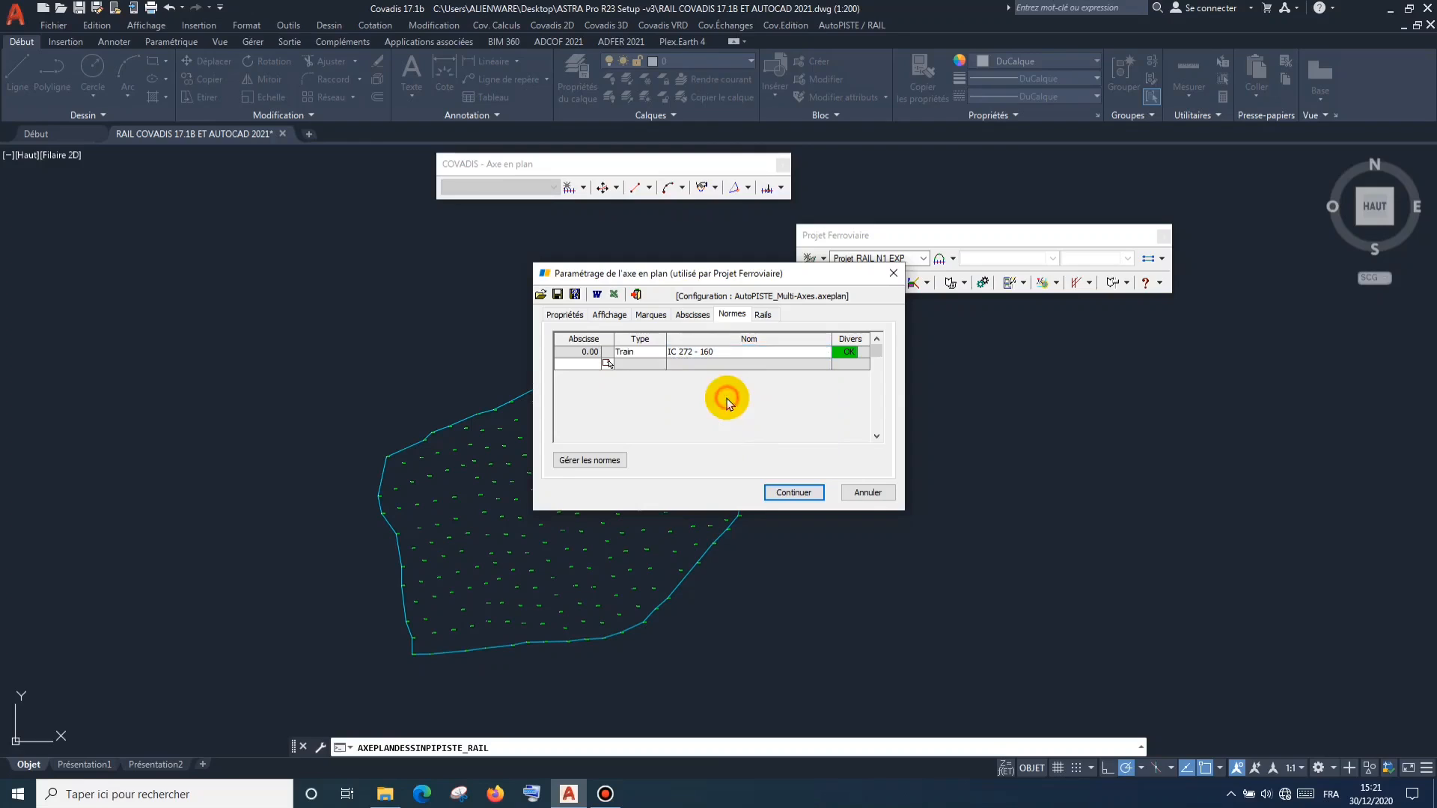
{"action": "left_click", "coordinate": [763, 315]}
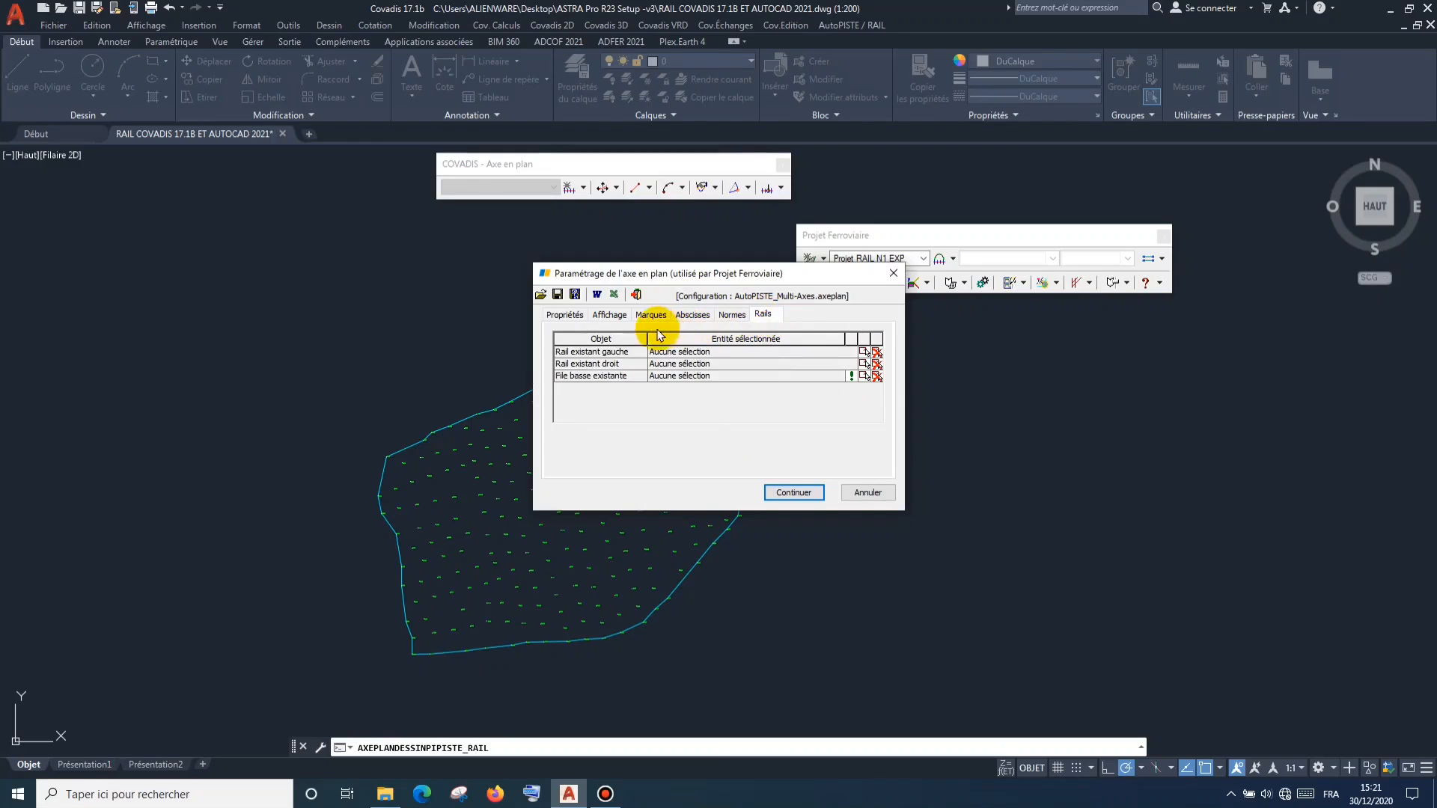
{"action": "left_click", "coordinate": [566, 315]}
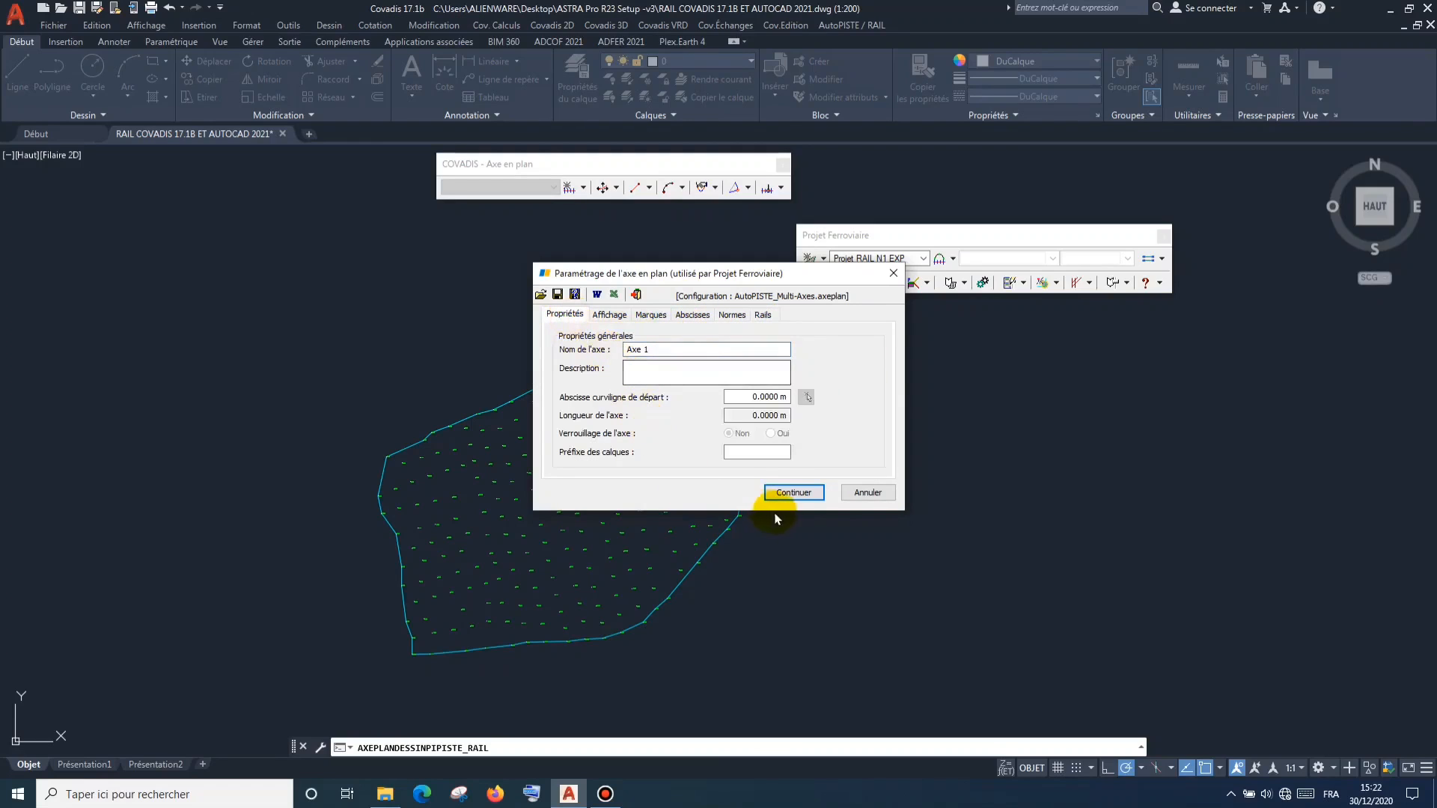
{"action": "left_click", "coordinate": [787, 491]}
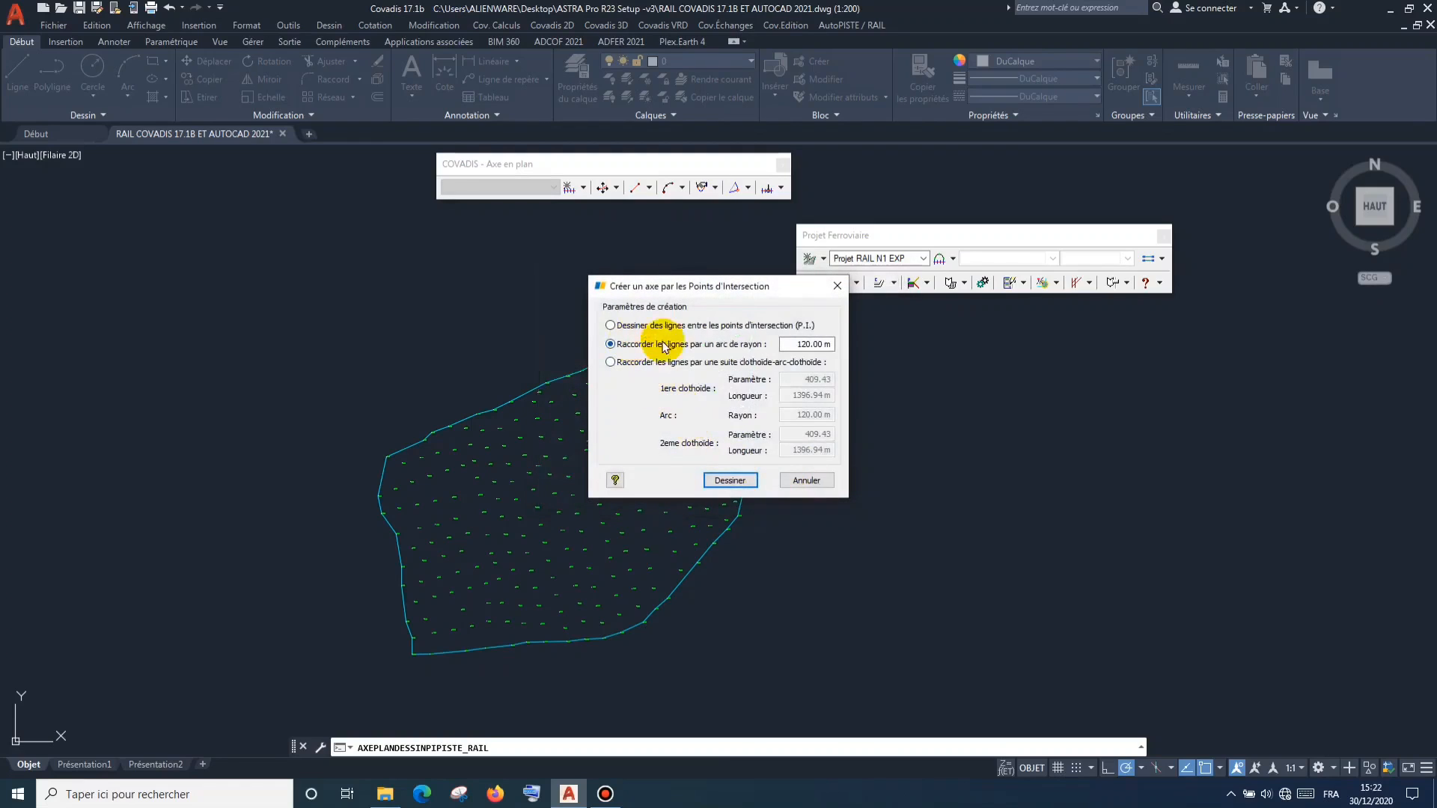
Draw the horizontal axis through three intersection points across the terrain, from southwest to northeast, joining the lines with a 120 m radius arc.
{"action": "left_click", "coordinate": [734, 480]}
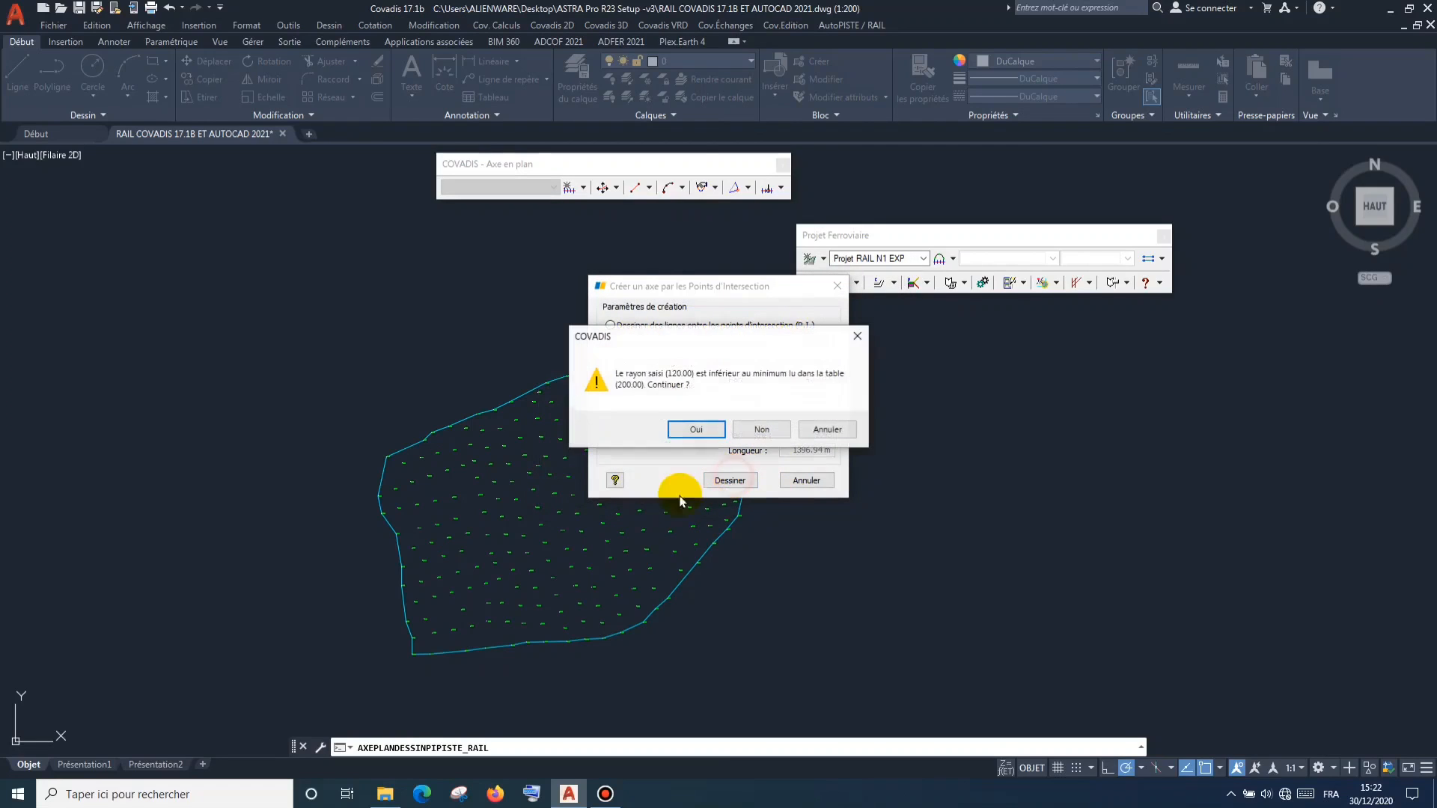
{"action": "left_click", "coordinate": [696, 429]}
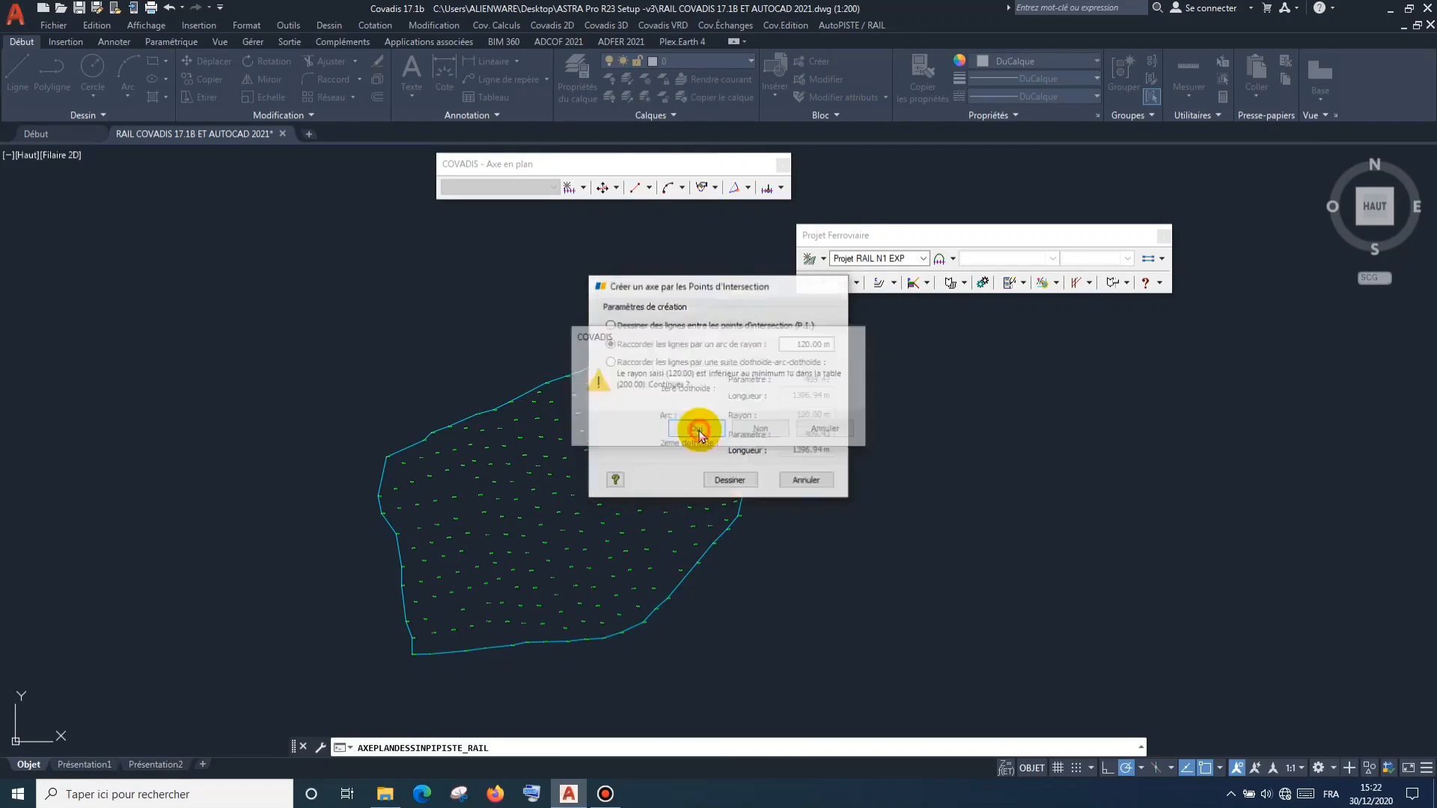
{"action": "left_click", "coordinate": [445, 631]}
{"action": "left_click", "coordinate": [571, 476]}
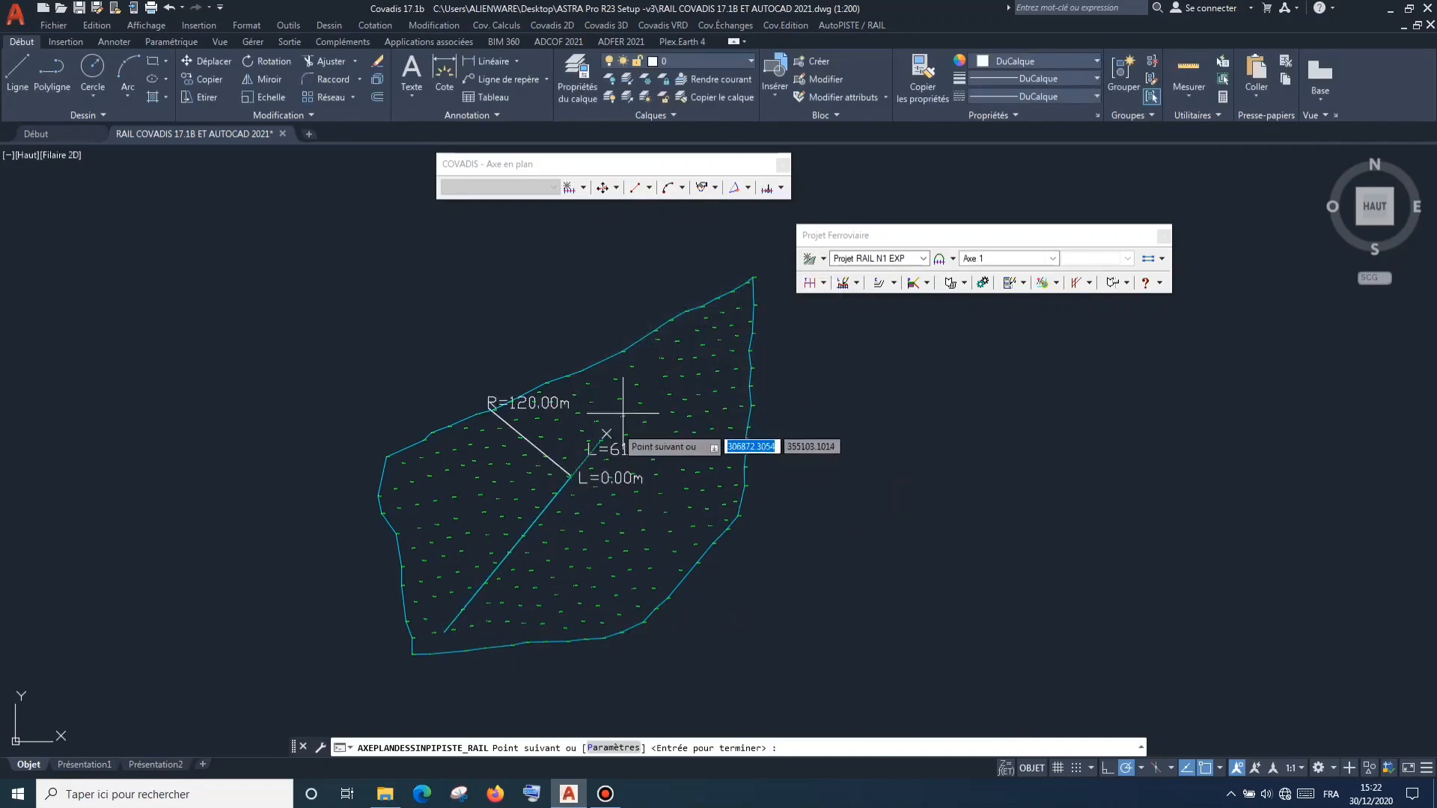
{"action": "left_click", "coordinate": [737, 322]}
{"action": "key", "text": "Return"}
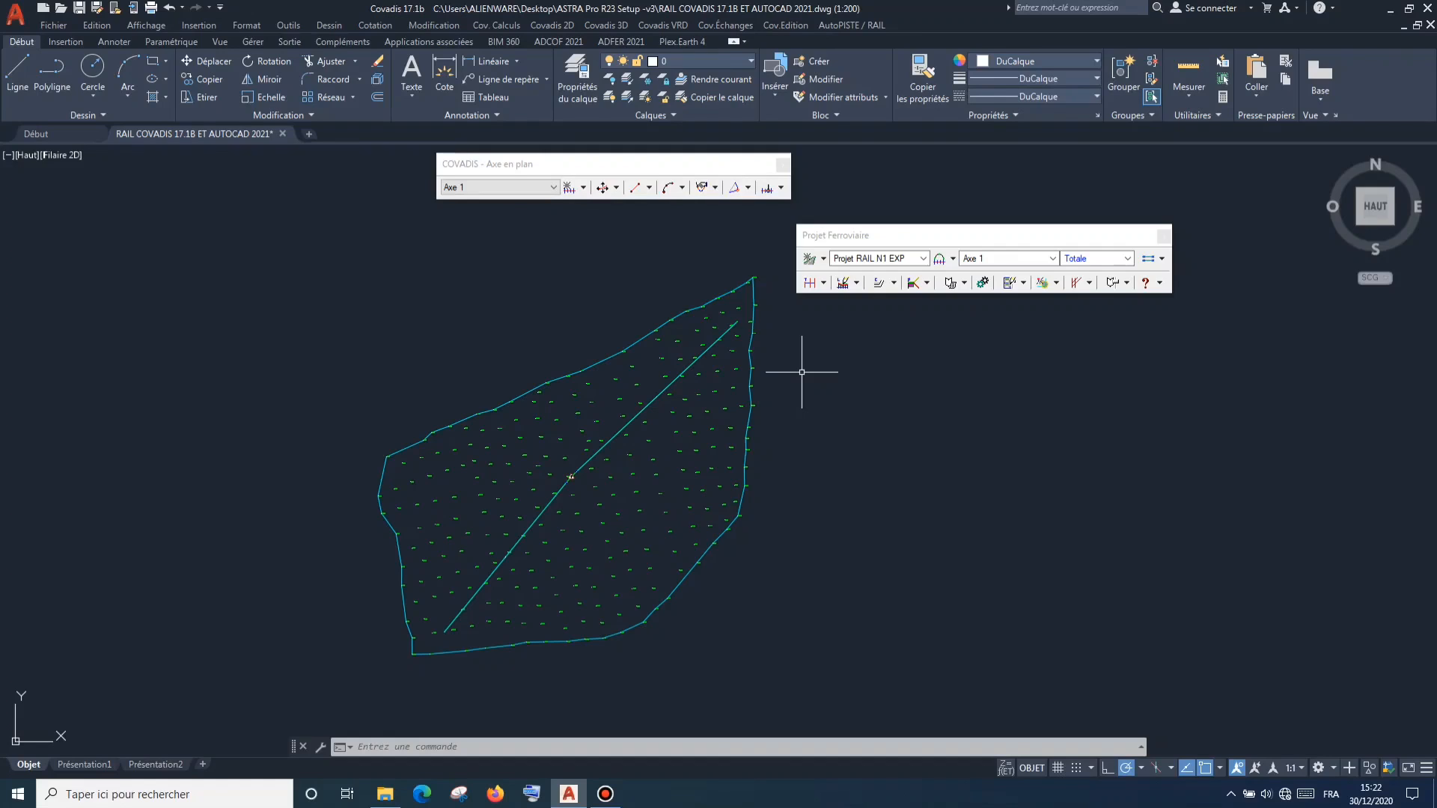
Start the perpendicular tabulation of Axe 1 and place profiles at the vertices and at constant 20 m intervals.
{"action": "left_click", "coordinate": [813, 282]}
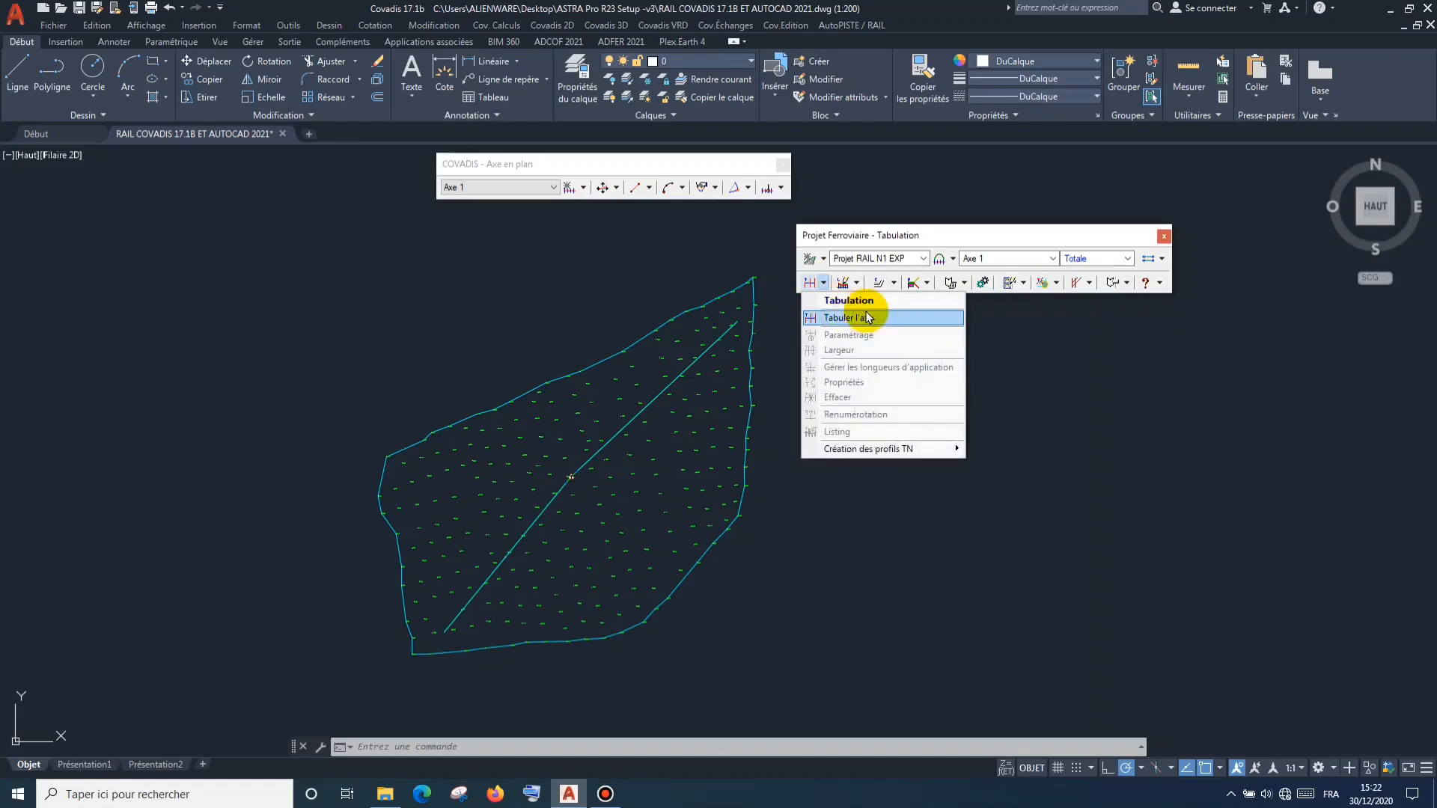
{"action": "left_click", "coordinate": [828, 318]}
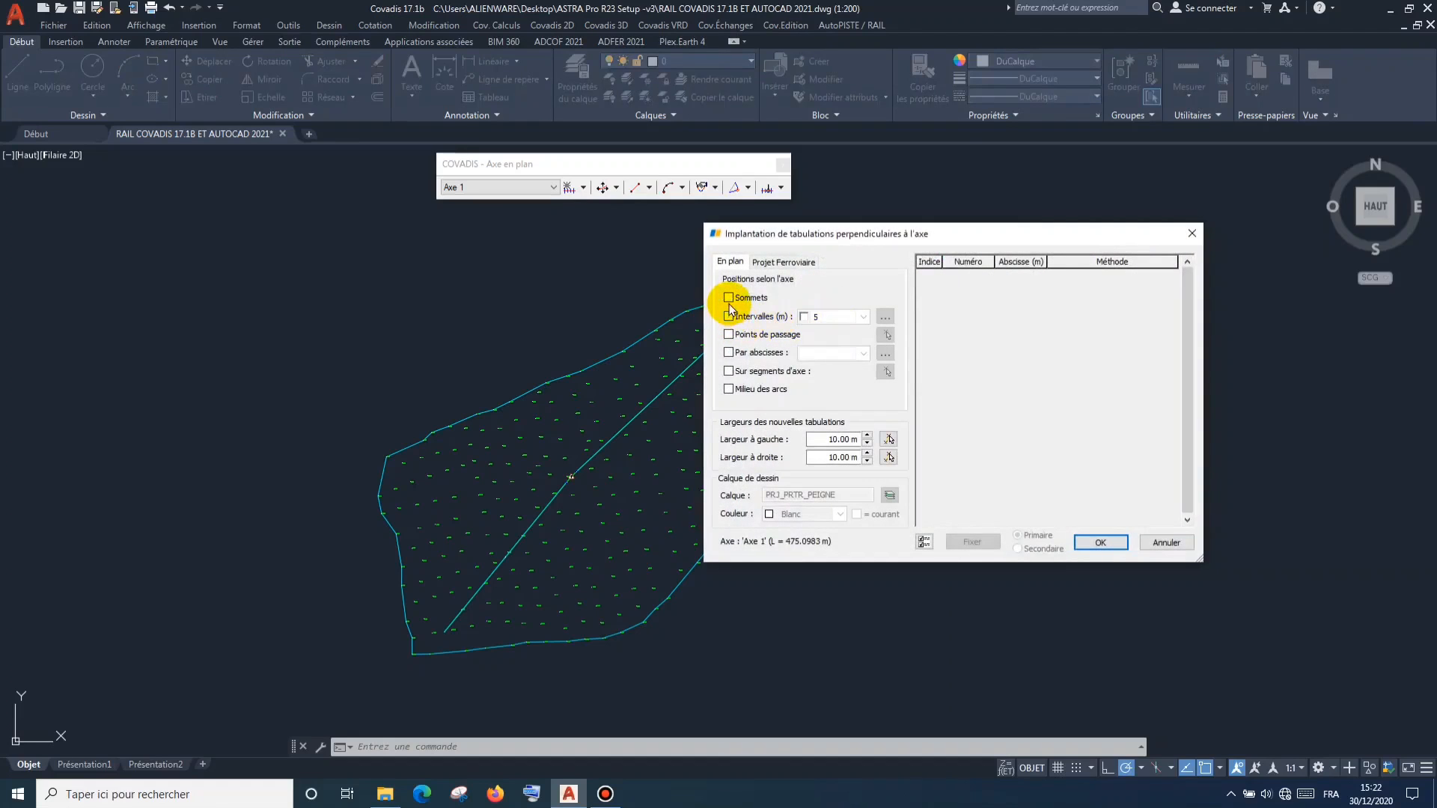
{"action": "left_click", "coordinate": [729, 298]}
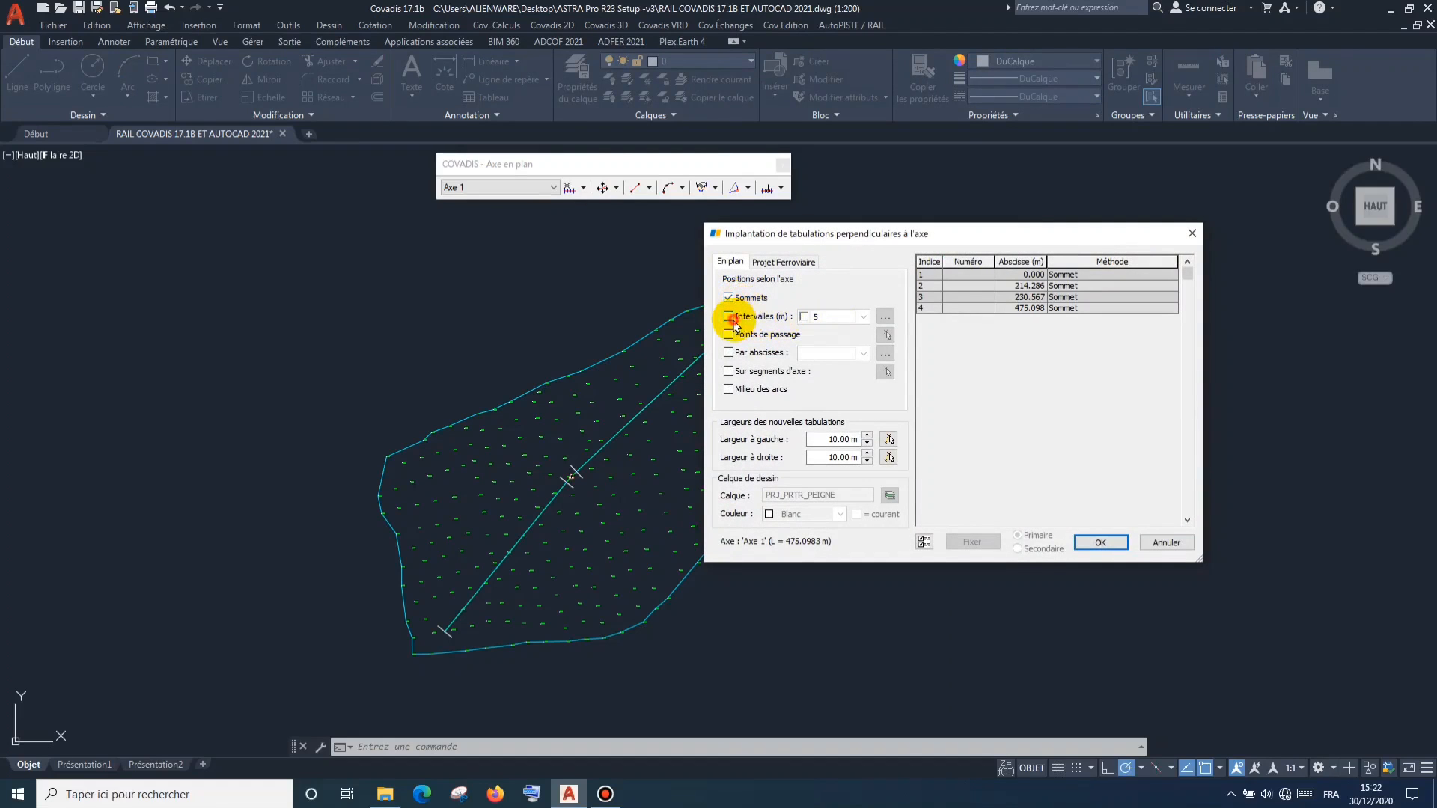
{"action": "left_click", "coordinate": [729, 316]}
{"action": "left_click", "coordinate": [856, 317]}
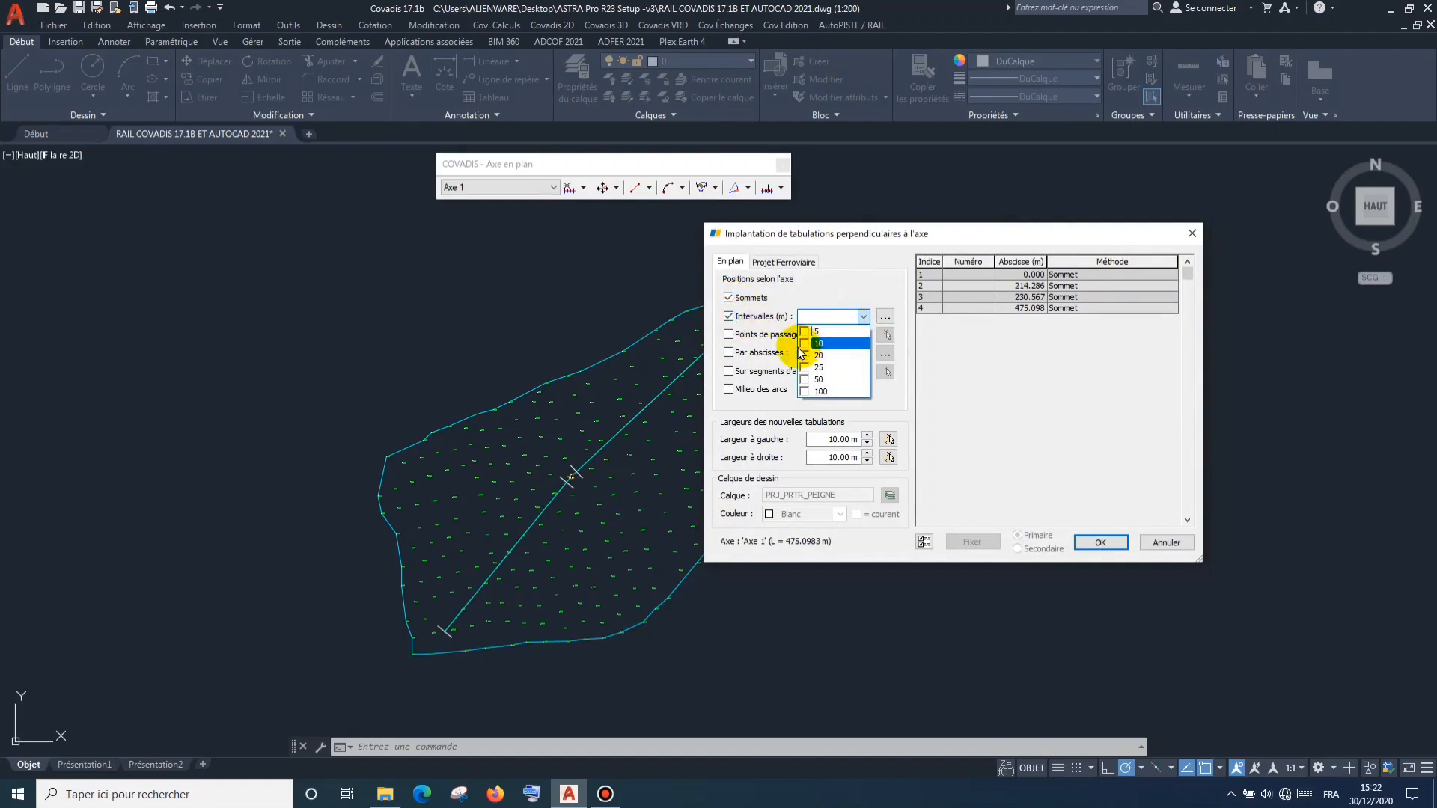
{"action": "left_click", "coordinate": [804, 356]}
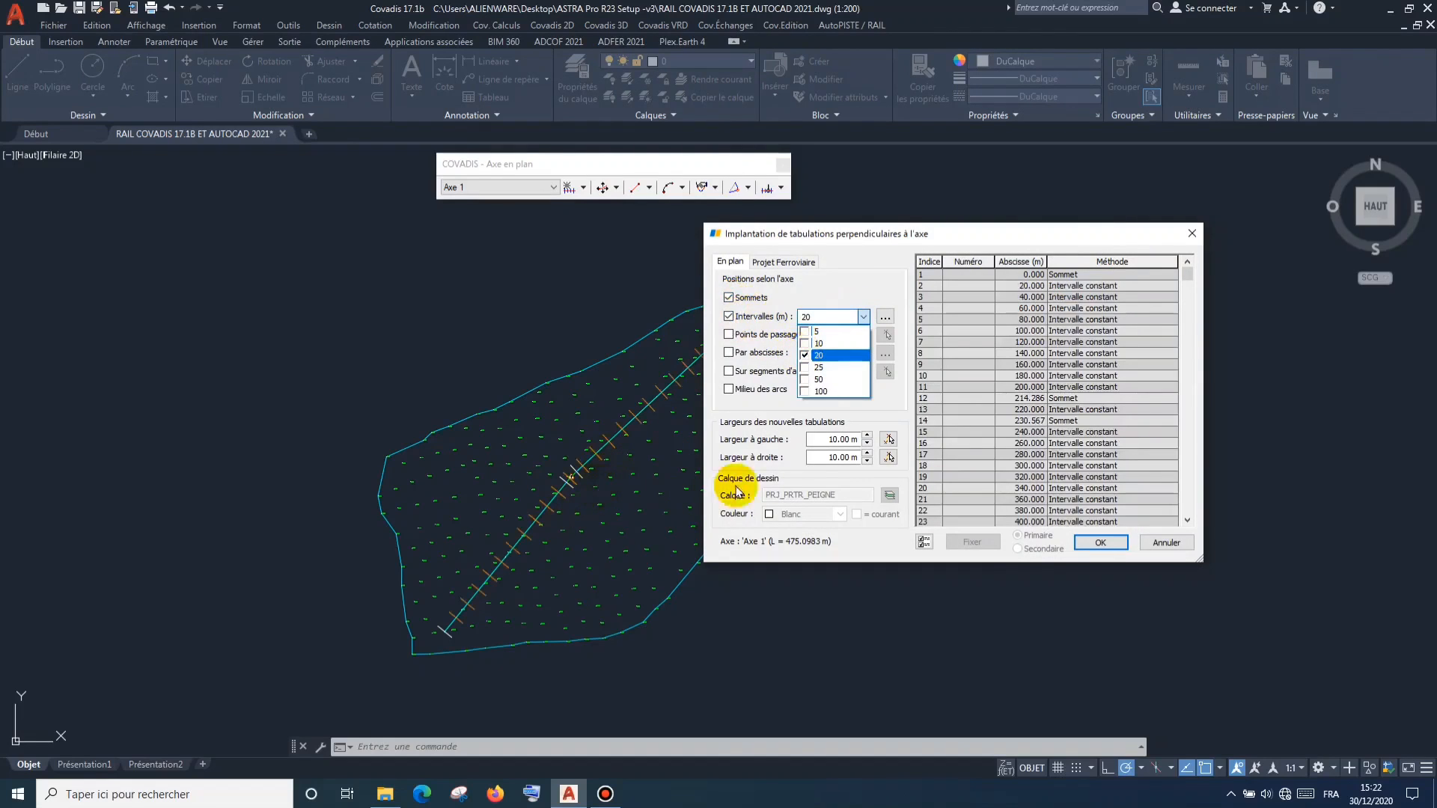
Set the left and right tabulation widths to 15 m each and validate the tabulation.
{"action": "left_click", "coordinate": [817, 439]}
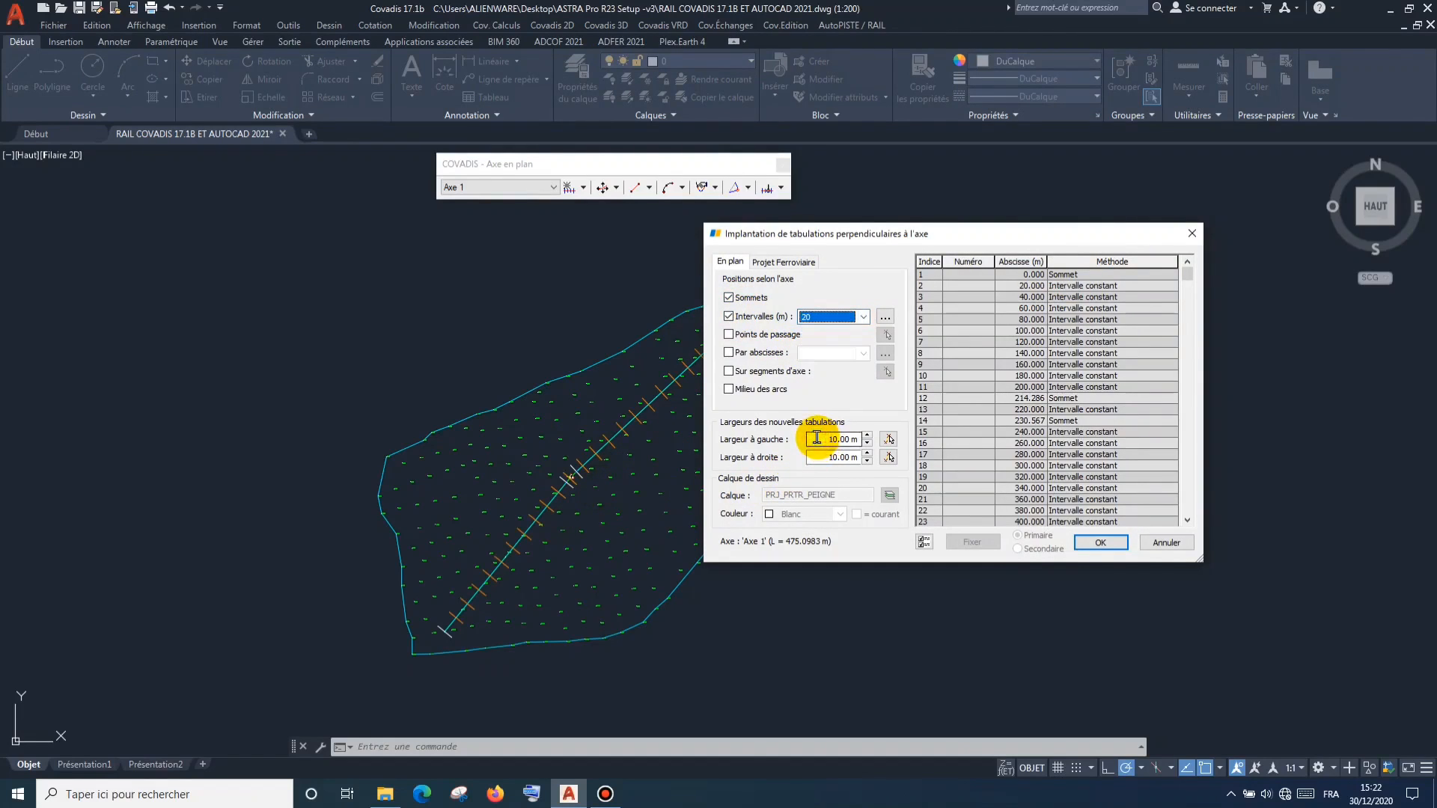
{"action": "left_click_drag", "start_coordinate": [817, 439], "coordinate": [867, 438]}
{"action": "type", "text": "15"}
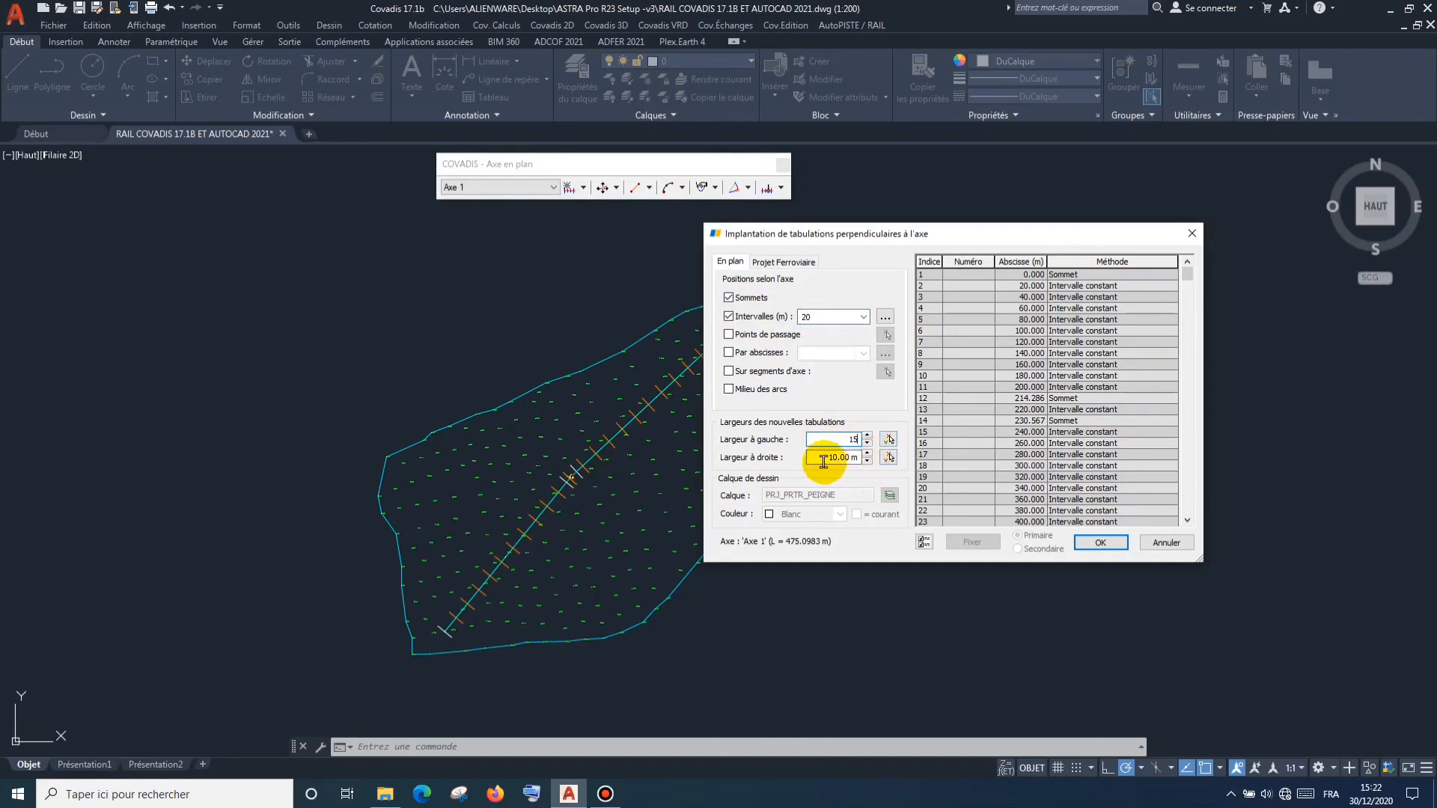
{"action": "left_click_drag", "start_coordinate": [826, 458], "coordinate": [858, 460]}
{"action": "type", "text": "15"}
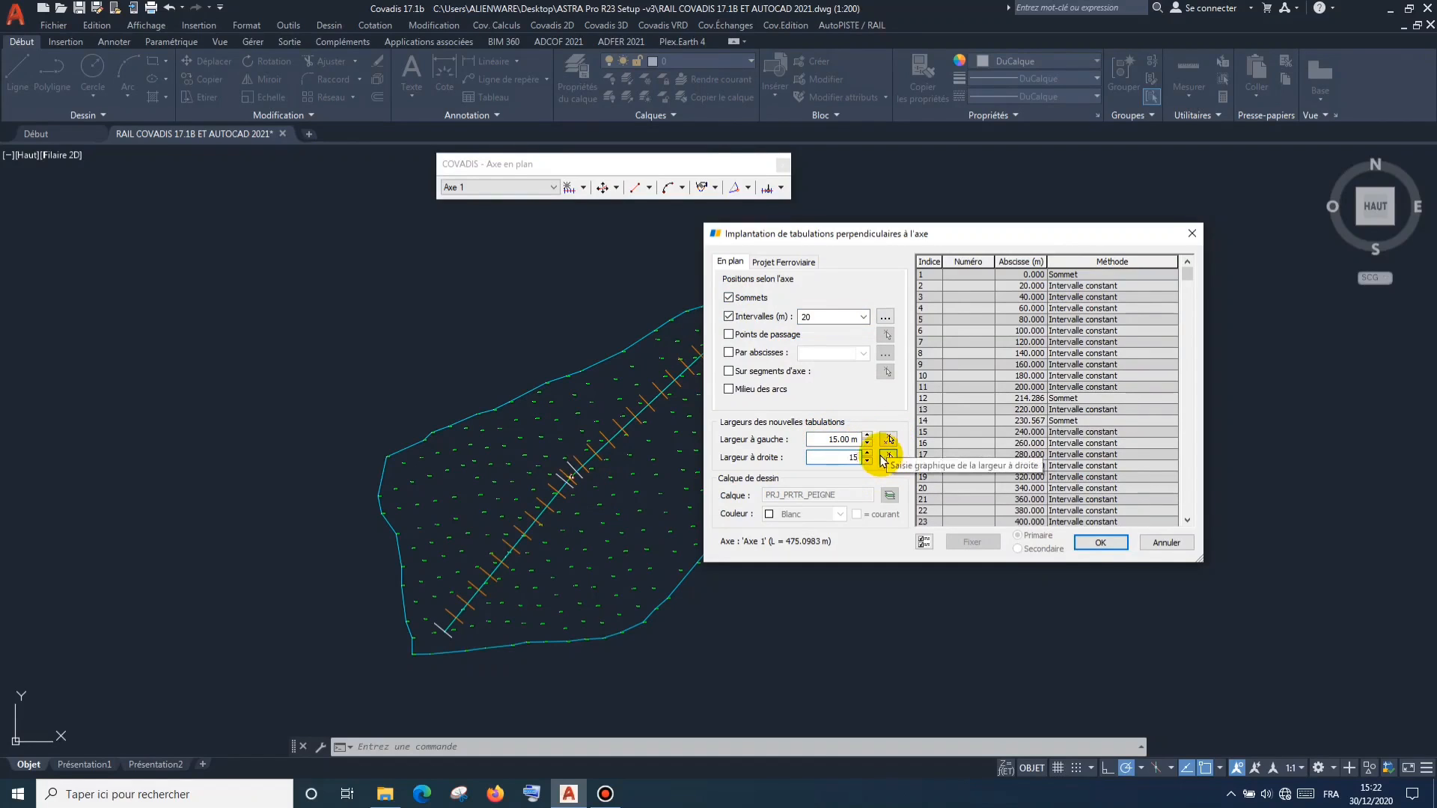
{"action": "left_click", "coordinate": [783, 262]}
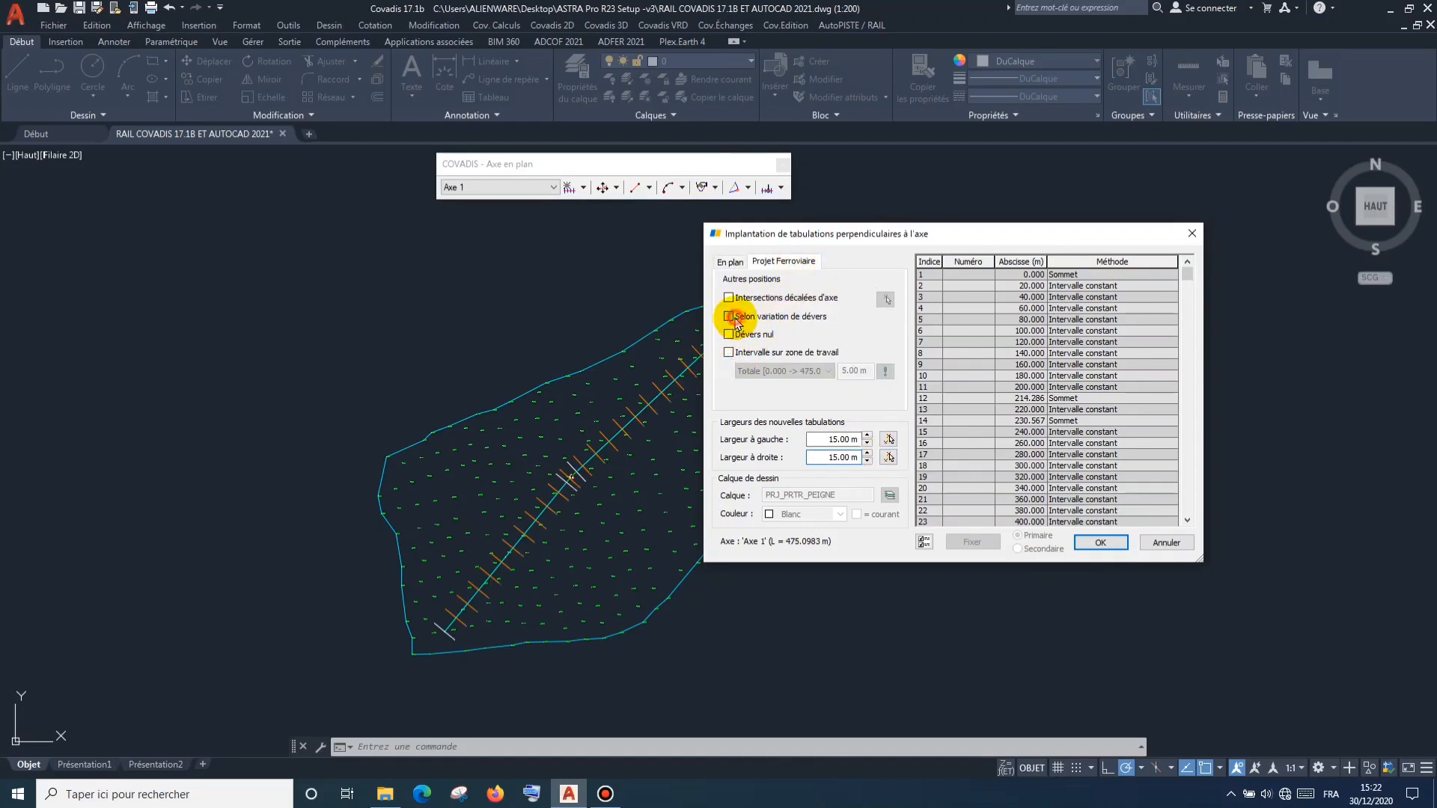
{"action": "left_click", "coordinate": [1101, 542]}
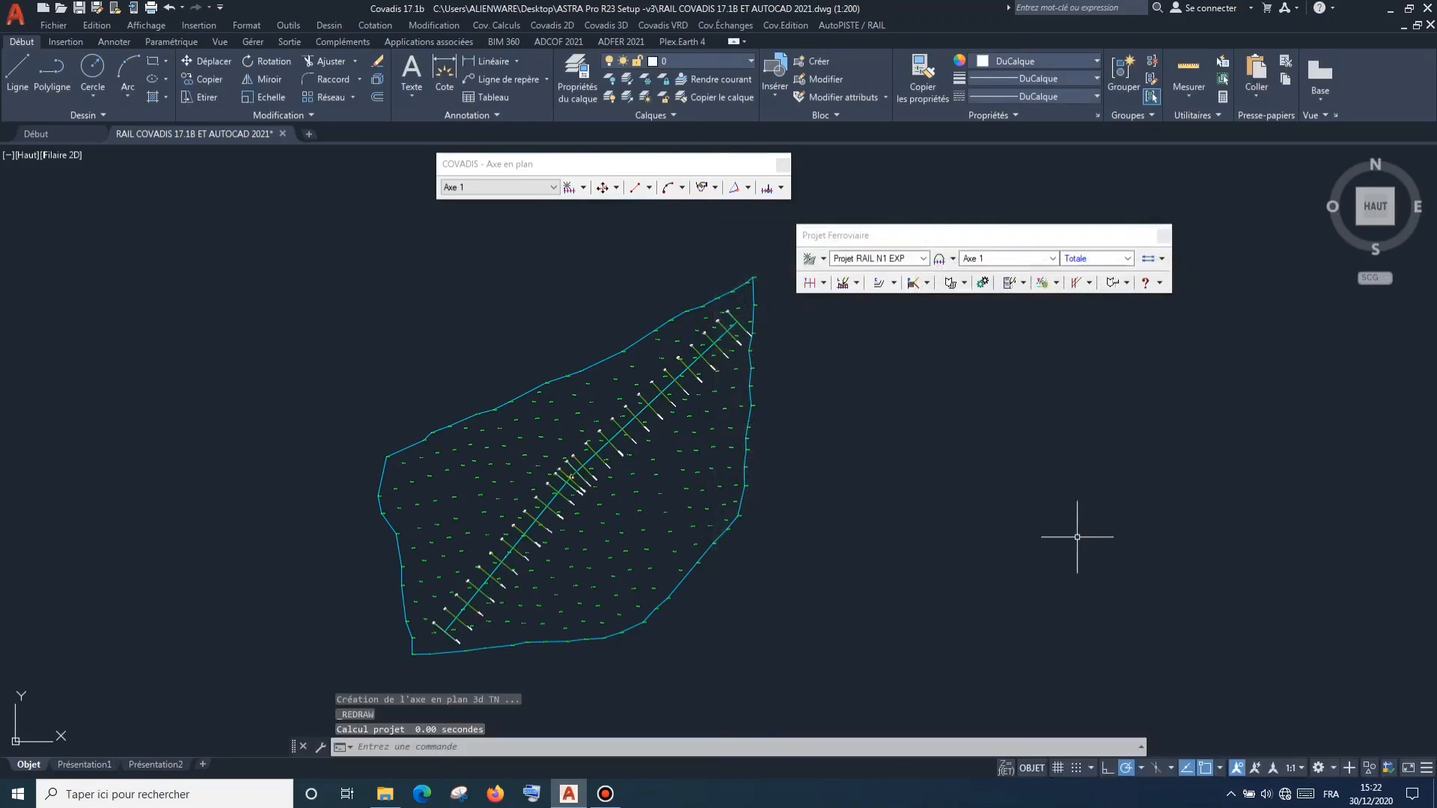
Examine the cross-profile numbers and abscissa labels along the axis, from its start to its end.
{"action": "scroll", "coordinate": [481, 613], "scroll_direction": "up", "scroll_amount": 5}
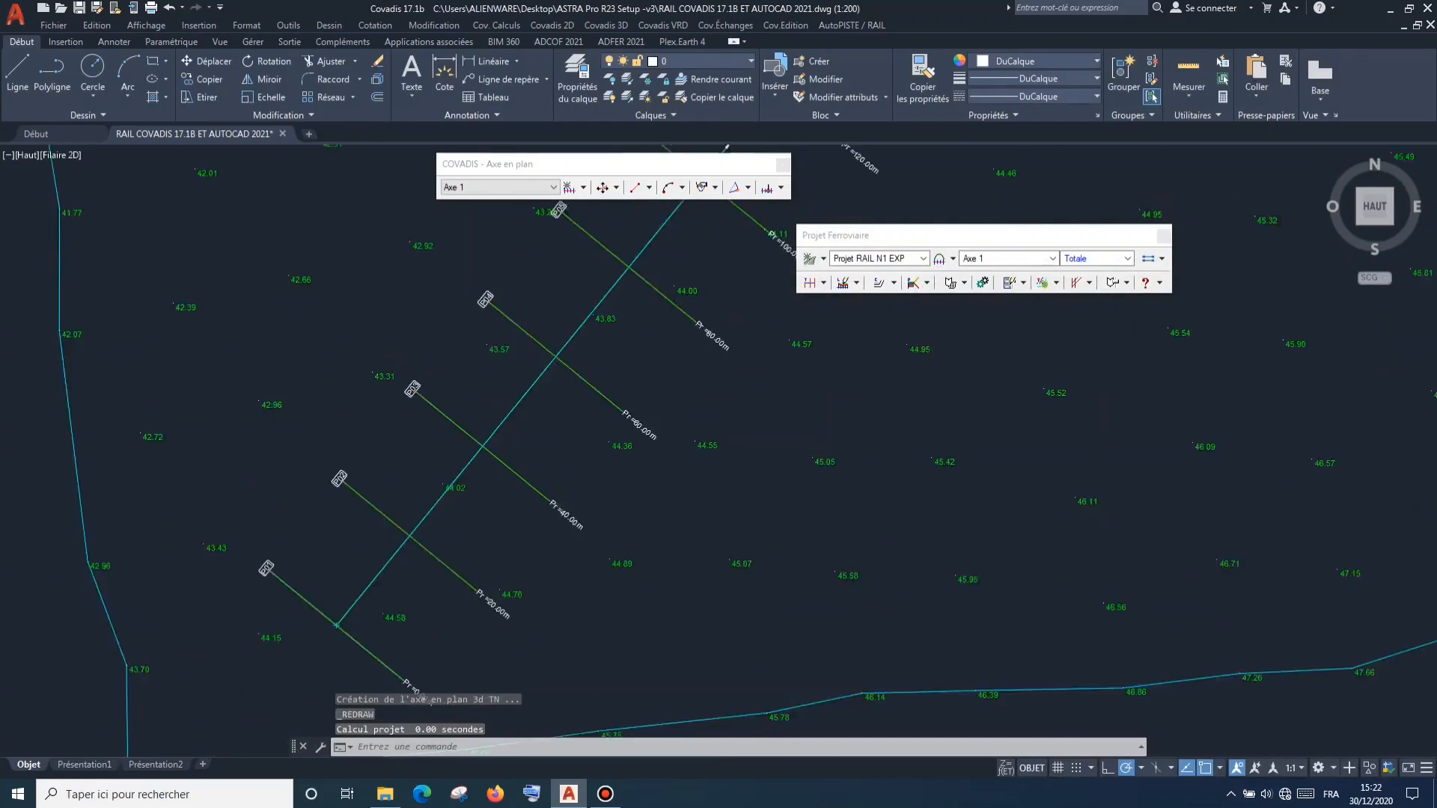
{"action": "scroll", "coordinate": [449, 610], "scroll_direction": "down", "scroll_amount": 2}
{"action": "scroll", "coordinate": [495, 634], "scroll_direction": "up", "scroll_amount": 4}
{"action": "scroll", "coordinate": [524, 651], "scroll_direction": "down", "scroll_amount": 5}
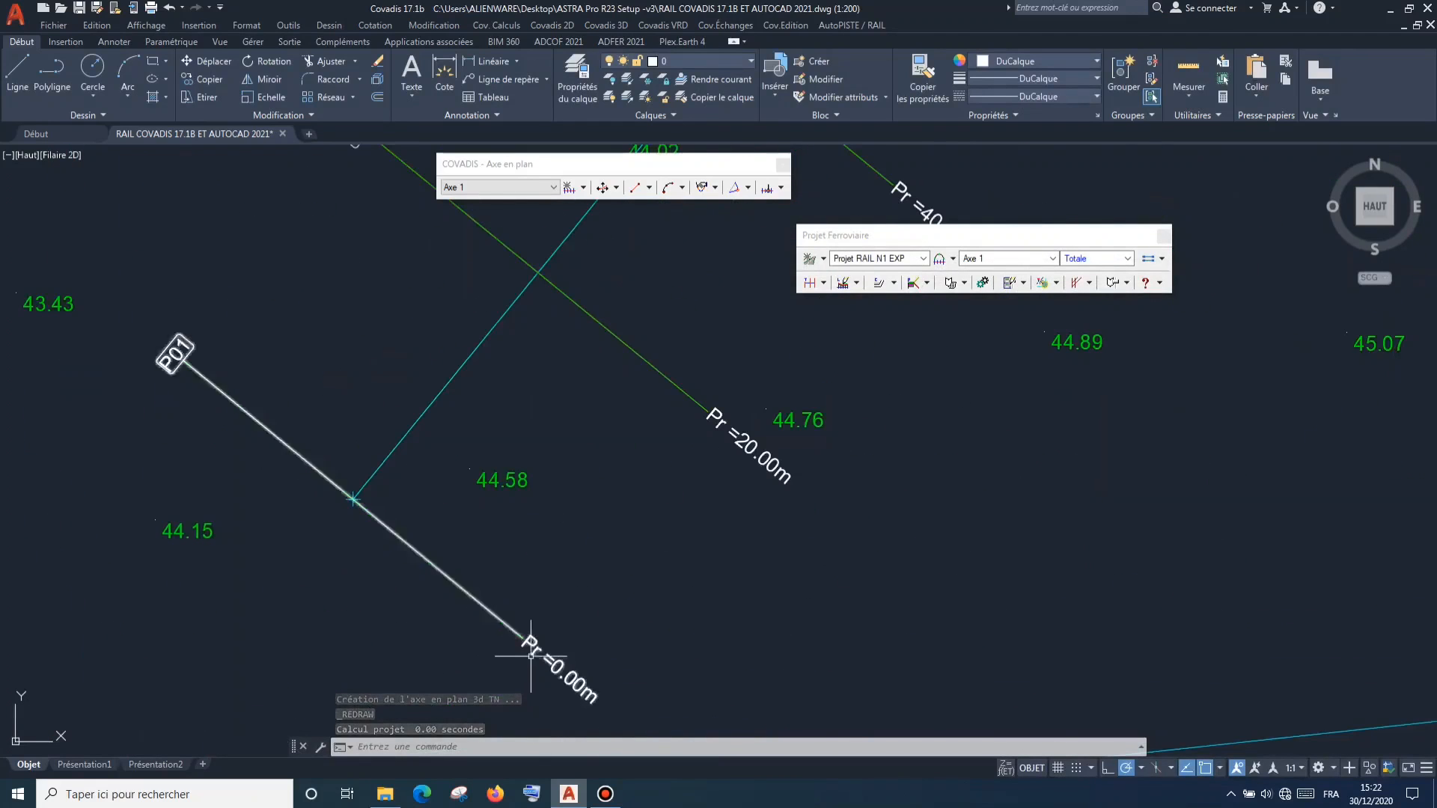
{"action": "scroll", "coordinate": [771, 359], "scroll_direction": "up", "scroll_amount": 6}
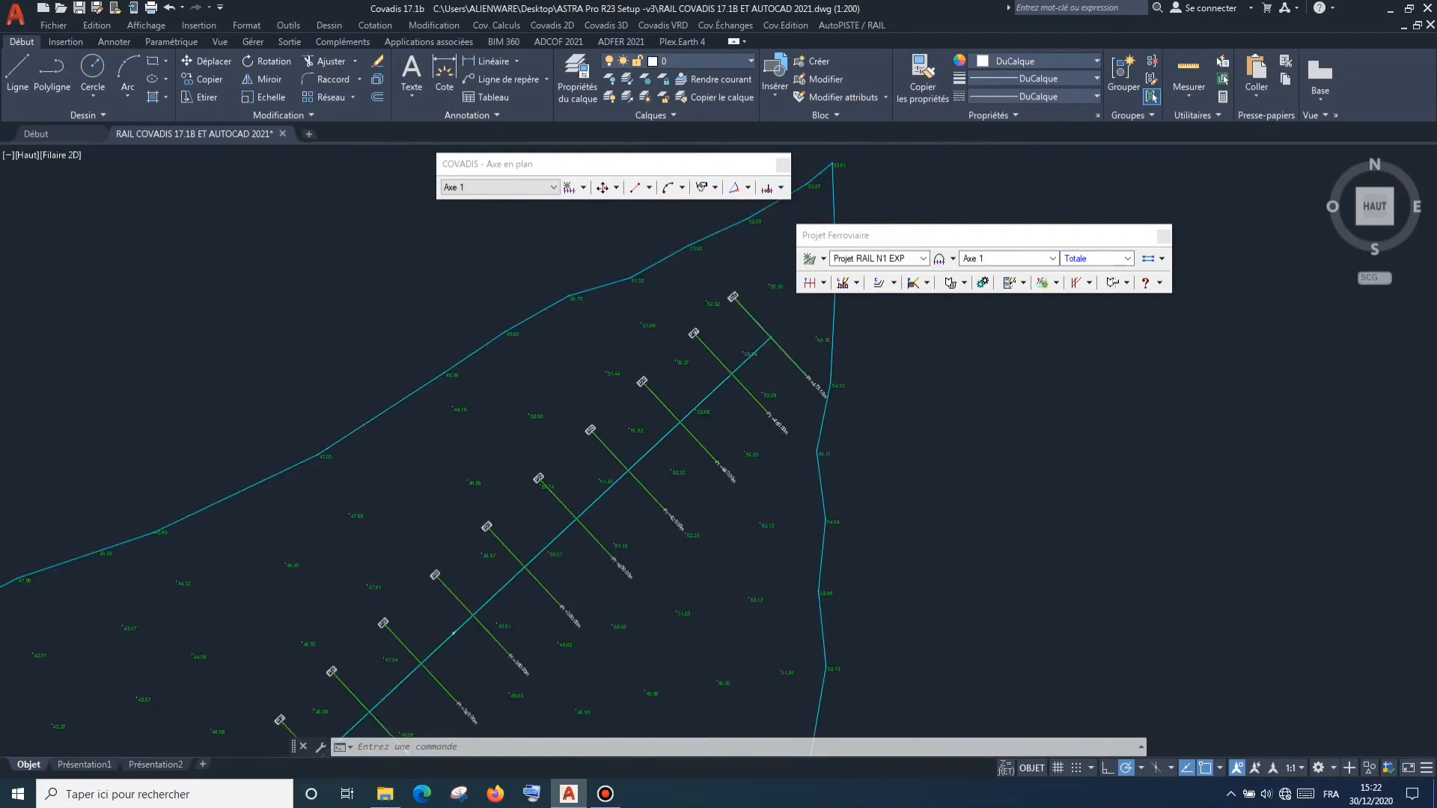
{"action": "scroll", "coordinate": [847, 474], "scroll_direction": "down", "scroll_amount": 1}
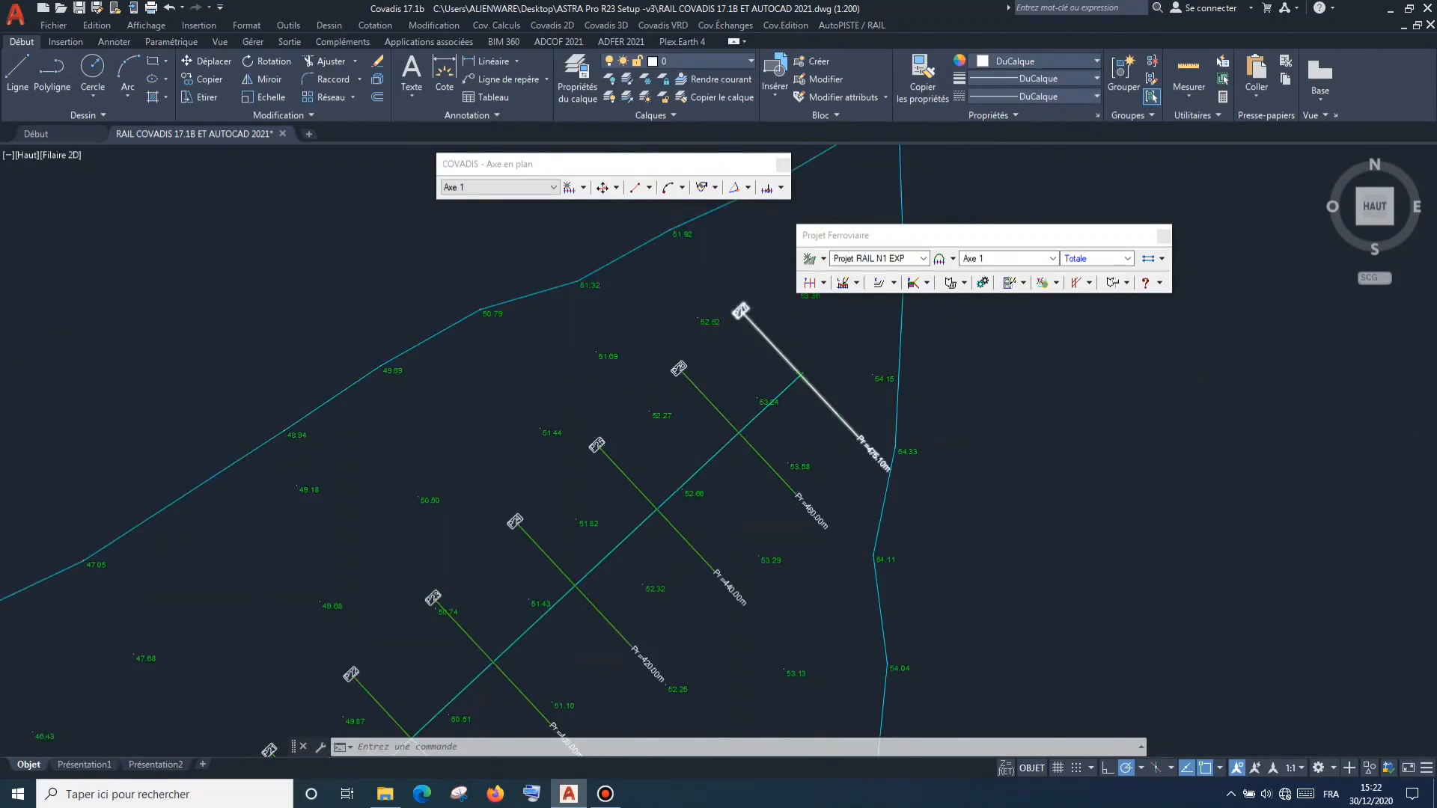
{"action": "scroll", "coordinate": [741, 311], "scroll_direction": "up", "scroll_amount": 5}
{"action": "scroll", "coordinate": [729, 309], "scroll_direction": "down", "scroll_amount": 7}
{"action": "scroll", "coordinate": [727, 311], "scroll_direction": "down", "scroll_amount": 4}
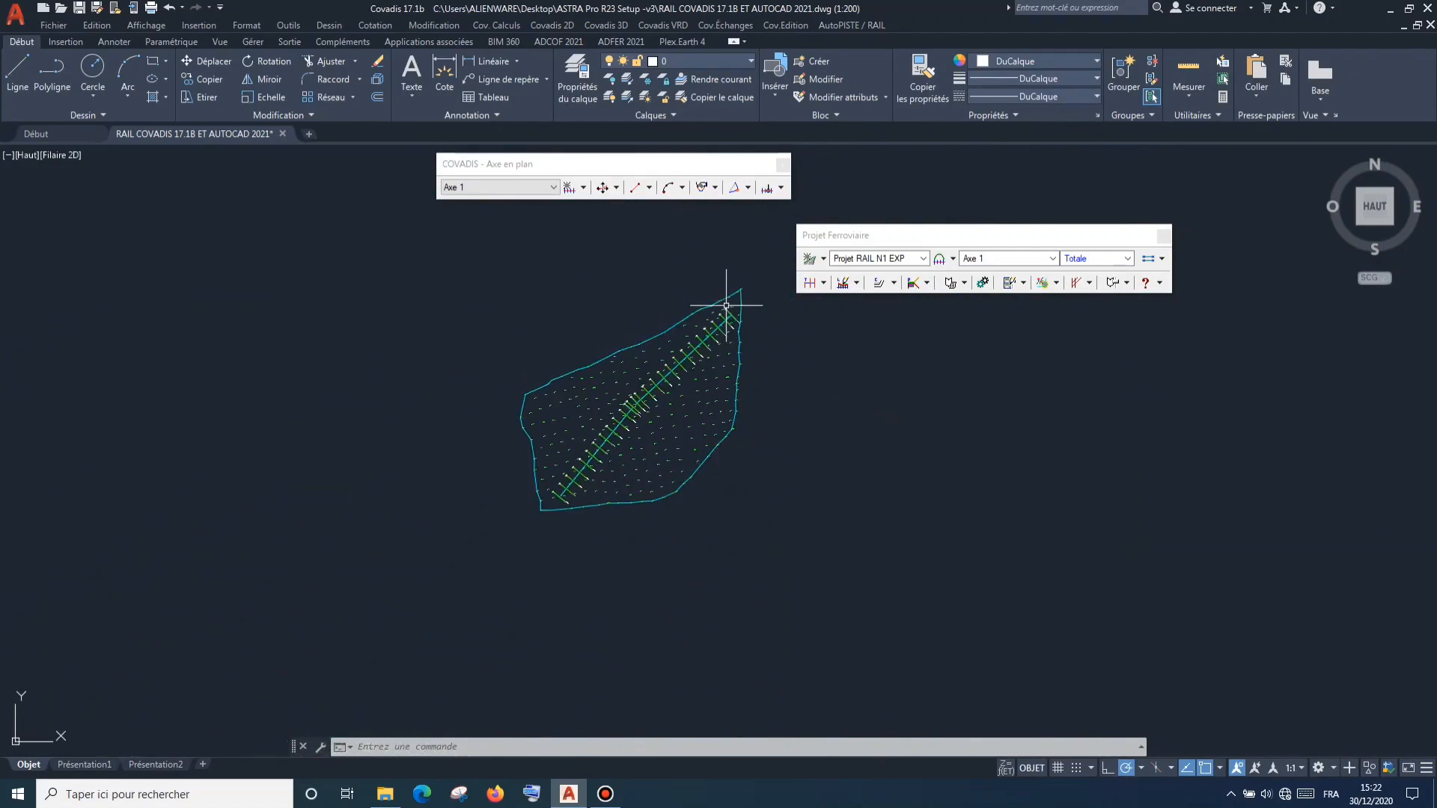
Draw the TN longitudinal profile at horizontal scale 1/1000 and vertical scale 1/500, placing its sheet east of the terrain.
{"action": "left_click", "coordinate": [857, 284]}
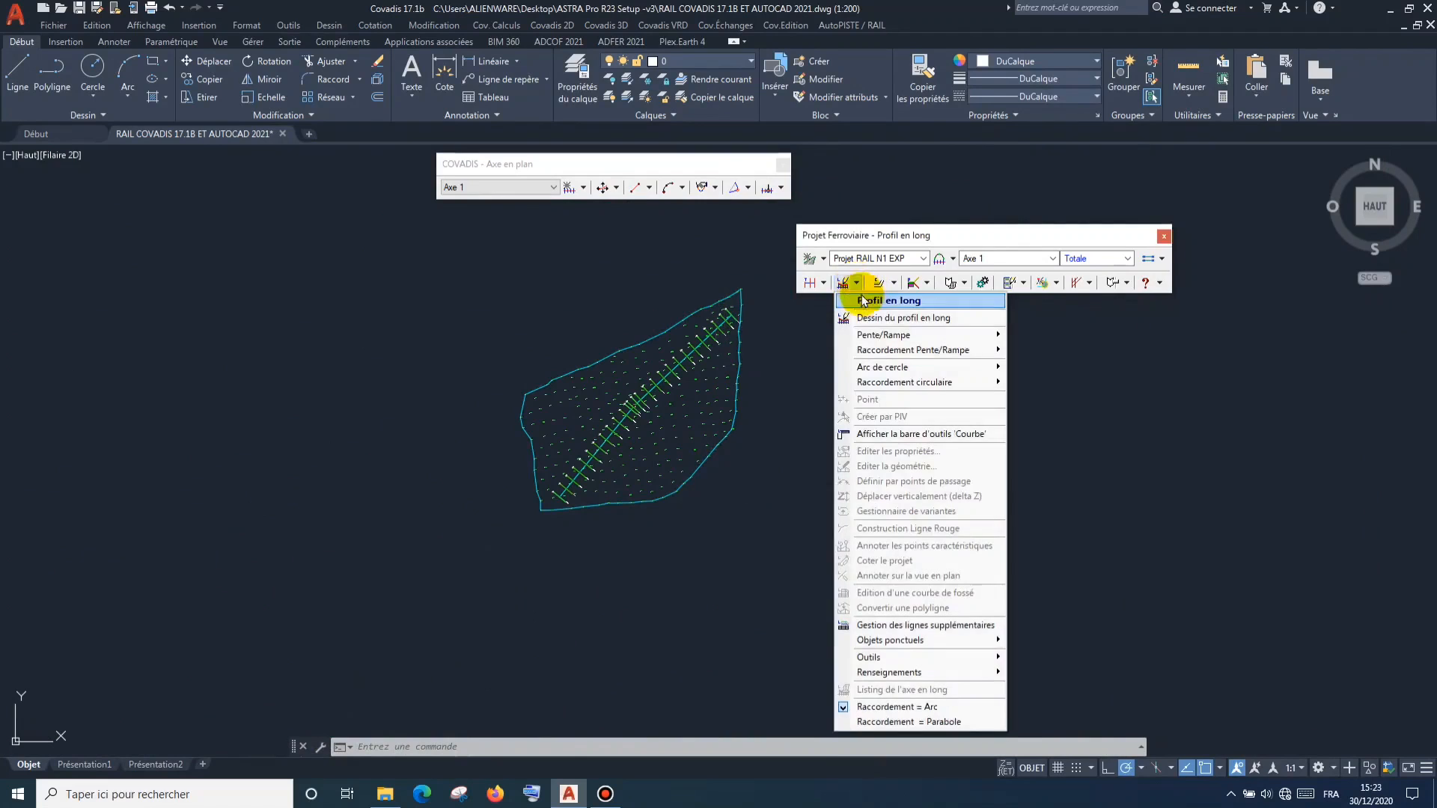
{"action": "left_click", "coordinate": [883, 321]}
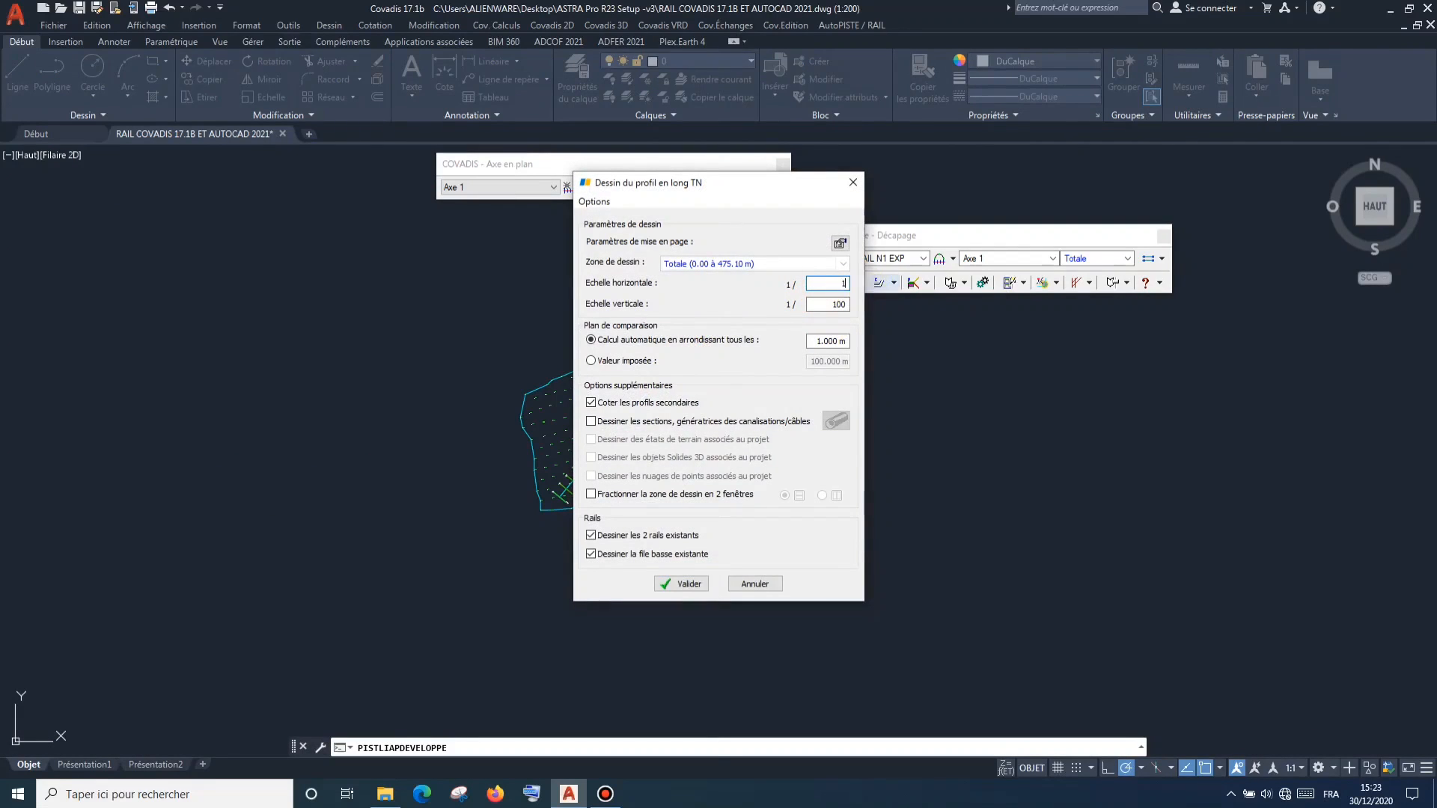
{"action": "type", "text": "1000"}
{"action": "double_click", "coordinate": [823, 305]}
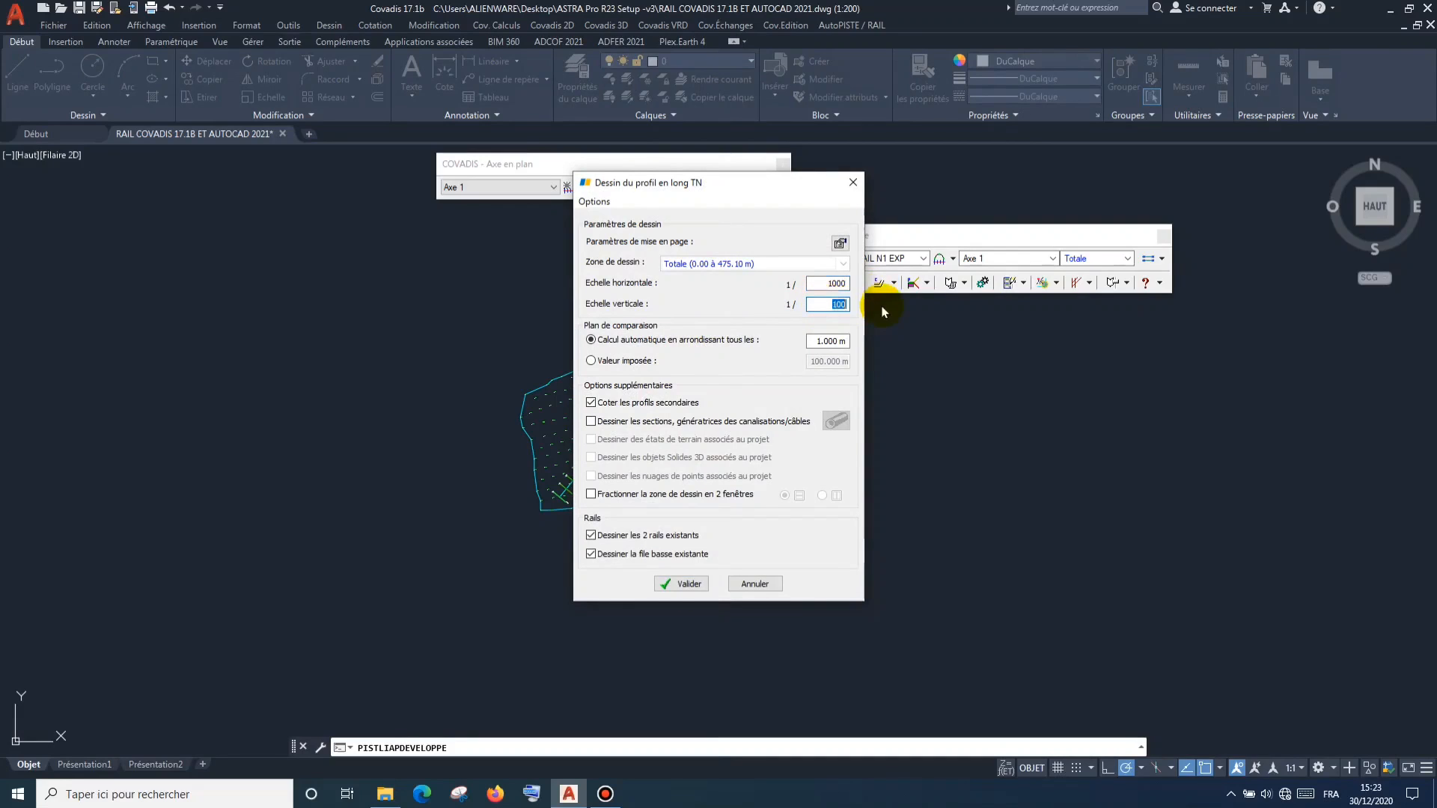
{"action": "left_click", "coordinate": [691, 586]}
{"action": "scroll", "coordinate": [663, 585], "scroll_direction": "down", "scroll_amount": 2}
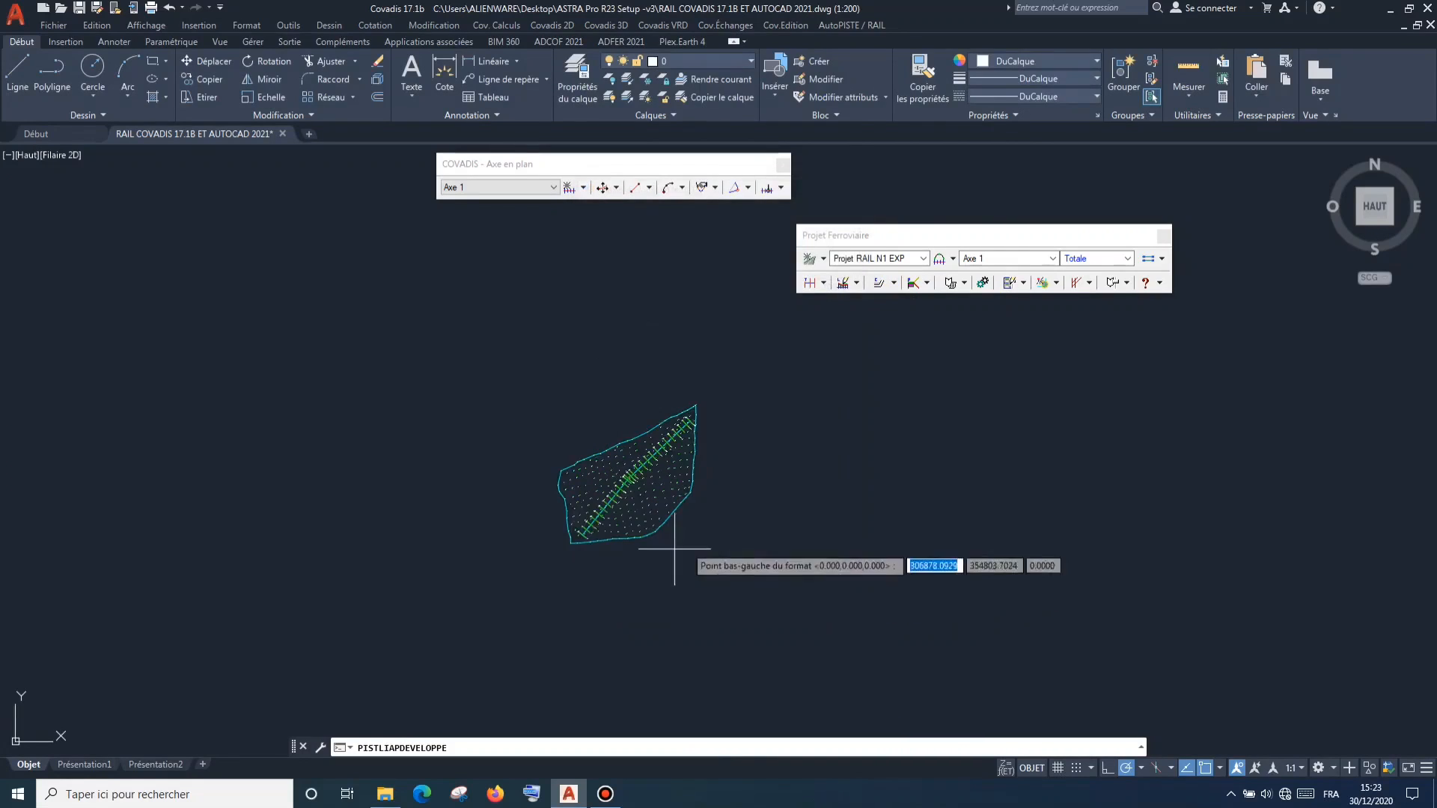
{"action": "left_click", "coordinate": [835, 409]}
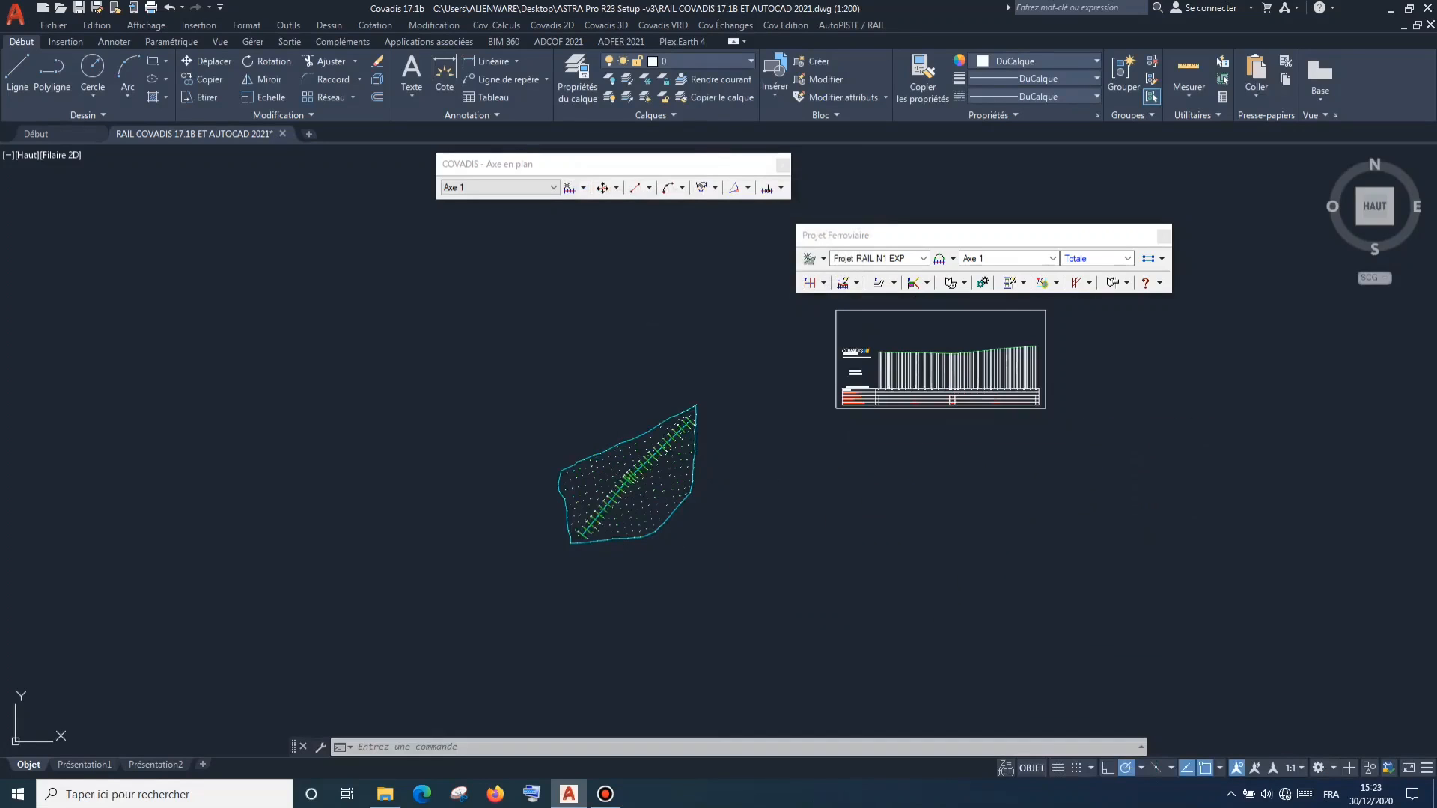
Examine the longitudinal profile's data rows, title block, scales and terrain line.
{"action": "scroll", "coordinate": [907, 357], "scroll_direction": "up", "scroll_amount": 4}
{"action": "scroll", "coordinate": [907, 356], "scroll_direction": "up", "scroll_amount": 6}
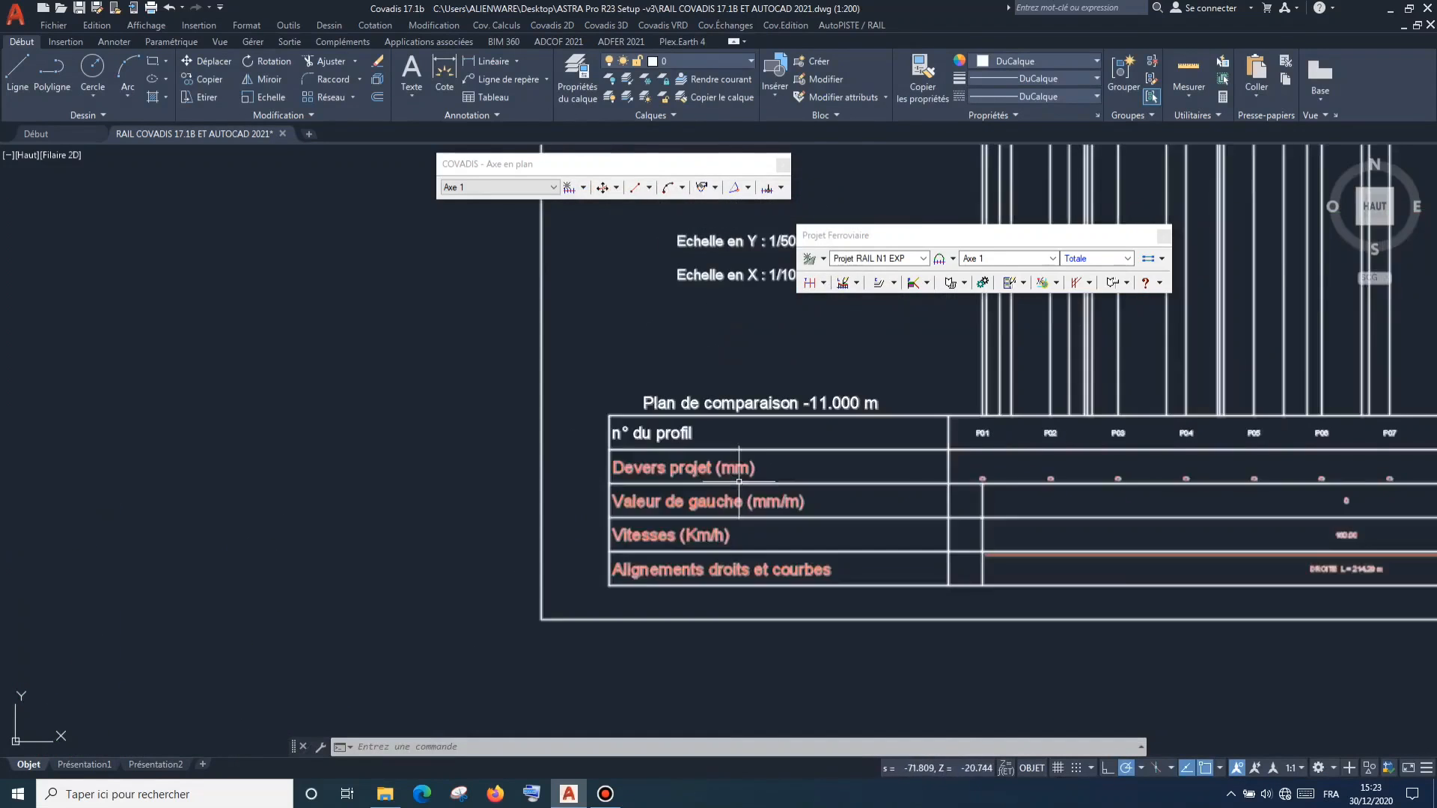
{"action": "scroll", "coordinate": [693, 465], "scroll_direction": "up", "scroll_amount": 4}
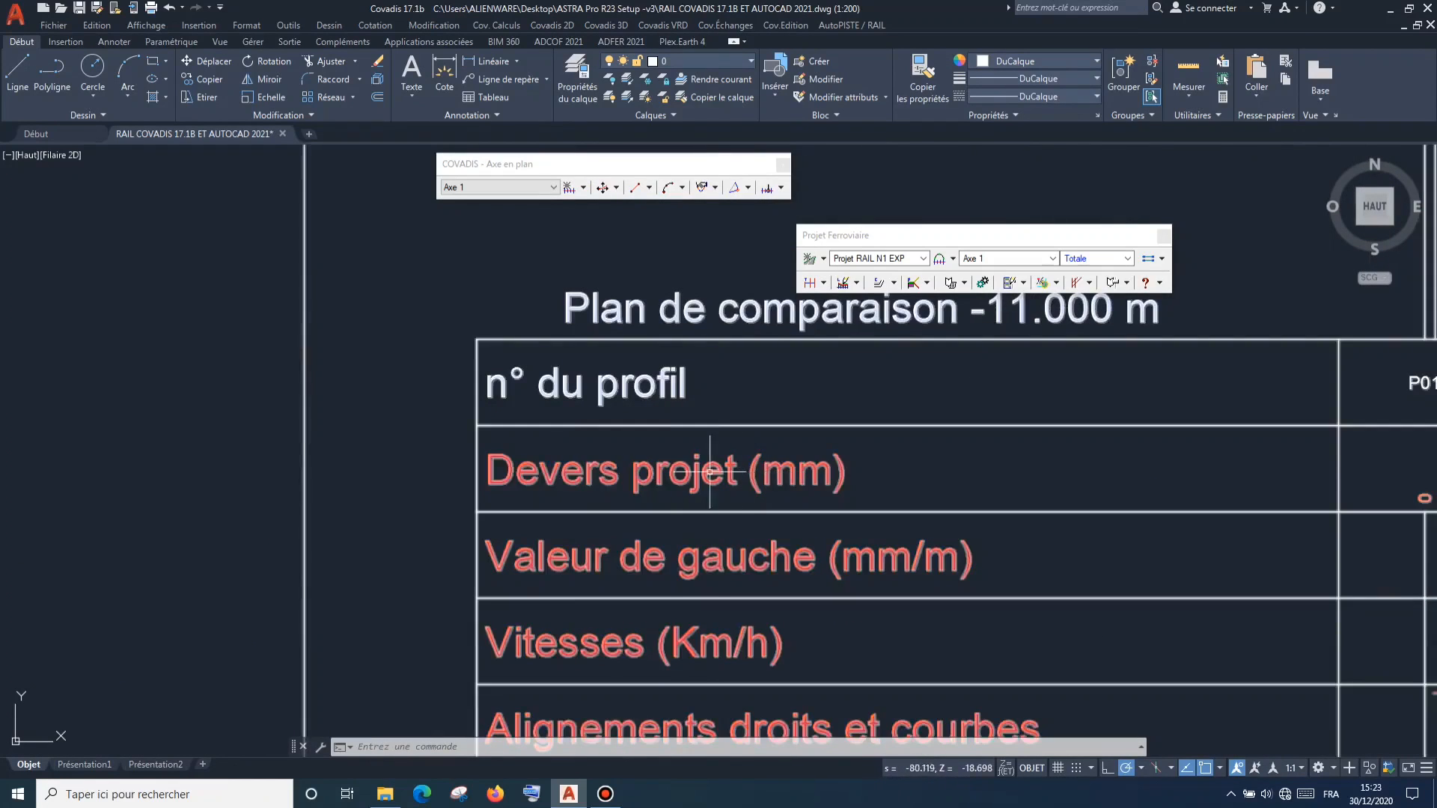
{"action": "scroll", "coordinate": [683, 519], "scroll_direction": "down", "scroll_amount": 3}
{"action": "scroll", "coordinate": [760, 533], "scroll_direction": "up", "scroll_amount": 3}
{"action": "scroll", "coordinate": [823, 546], "scroll_direction": "down", "scroll_amount": 2}
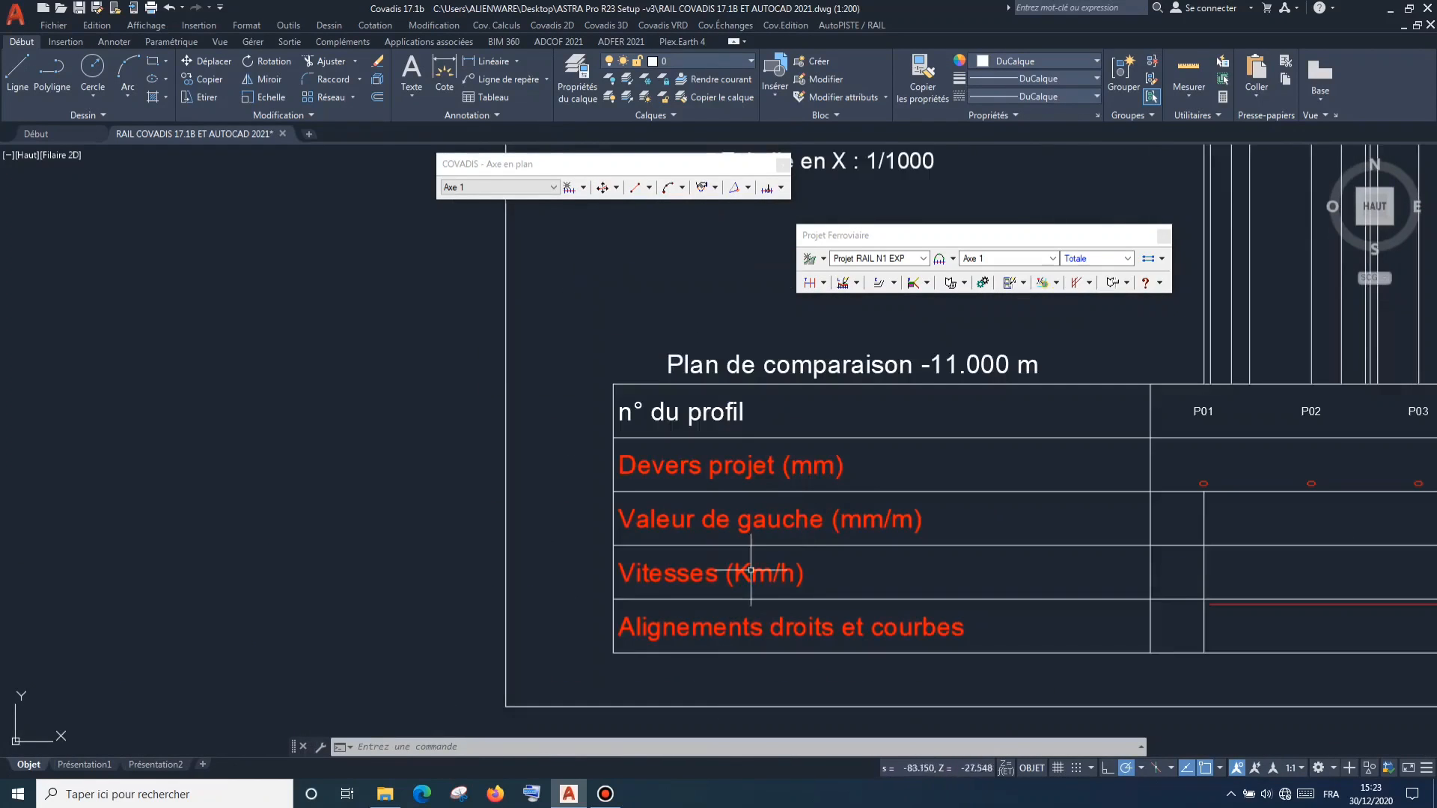
{"action": "scroll", "coordinate": [726, 582], "scroll_direction": "up", "scroll_amount": 2}
{"action": "scroll", "coordinate": [652, 581], "scroll_direction": "down", "scroll_amount": 2}
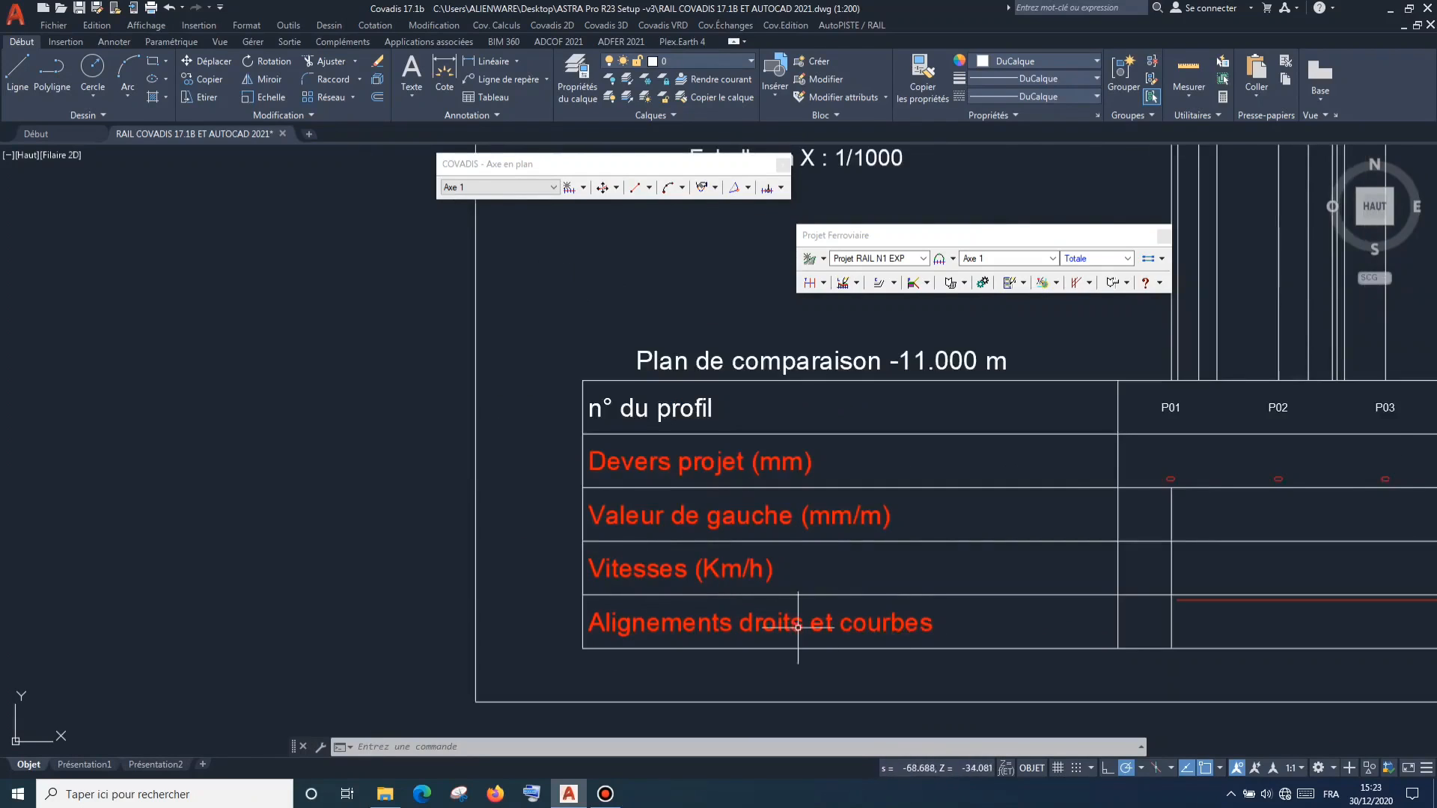
{"action": "scroll", "coordinate": [798, 627], "scroll_direction": "down", "scroll_amount": 6}
{"action": "scroll", "coordinate": [846, 393], "scroll_direction": "up", "scroll_amount": 4}
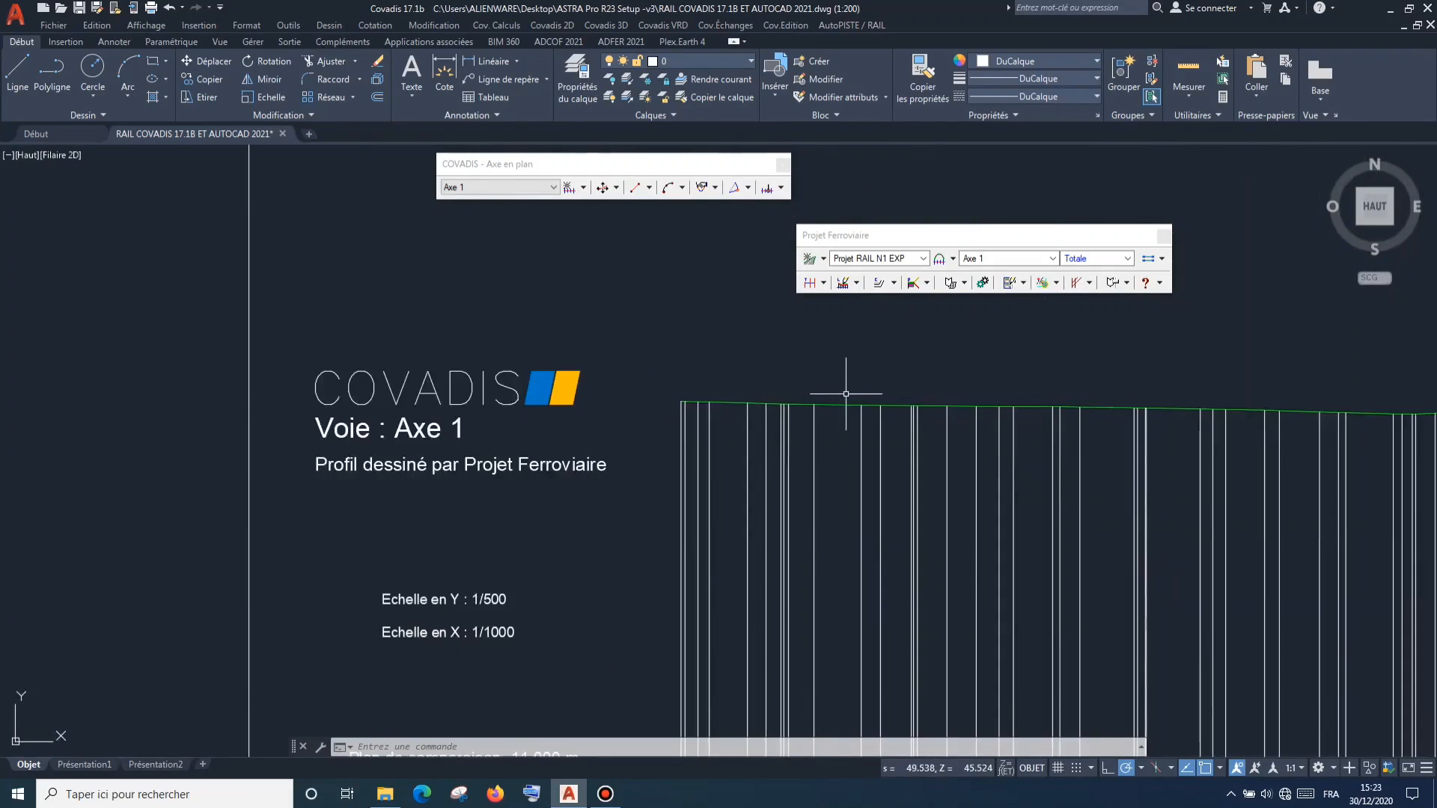
{"action": "scroll", "coordinate": [738, 410], "scroll_direction": "down", "scroll_amount": 4}
Launch the project line creation by PIV with circular connections and 1000 m radii for both sag and crest curves.
{"action": "left_click", "coordinate": [858, 283]}
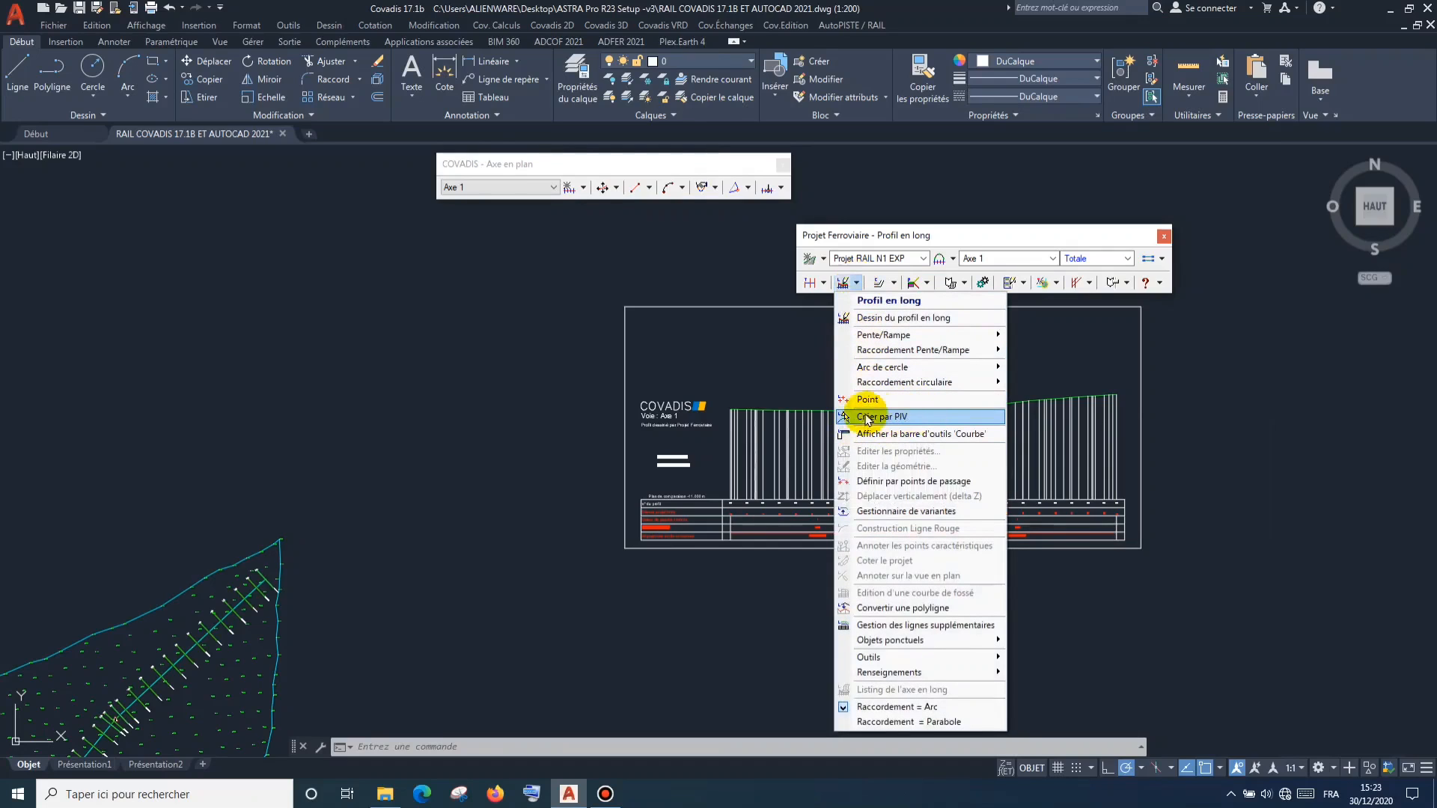
{"action": "left_click", "coordinate": [896, 424]}
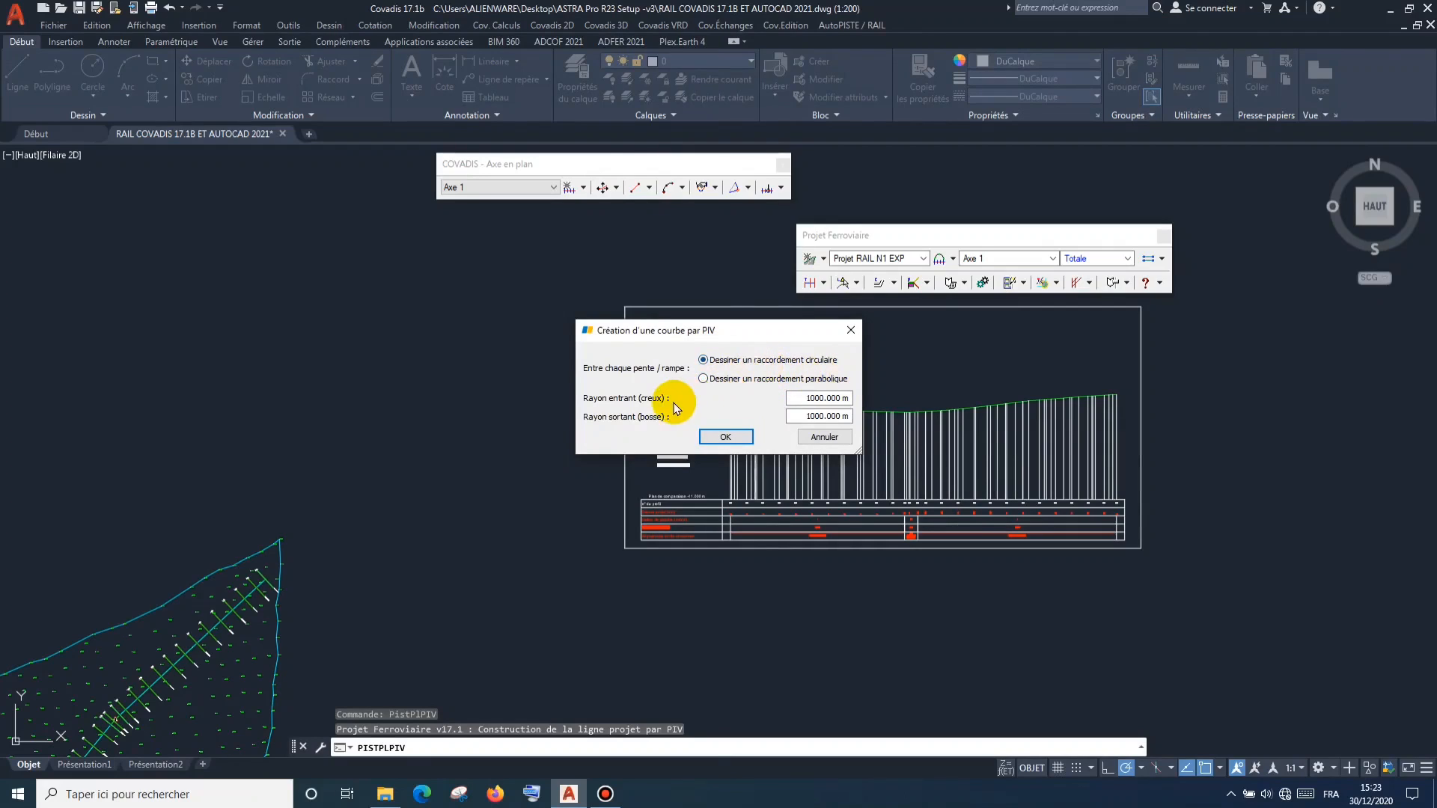
{"action": "left_click", "coordinate": [806, 398]}
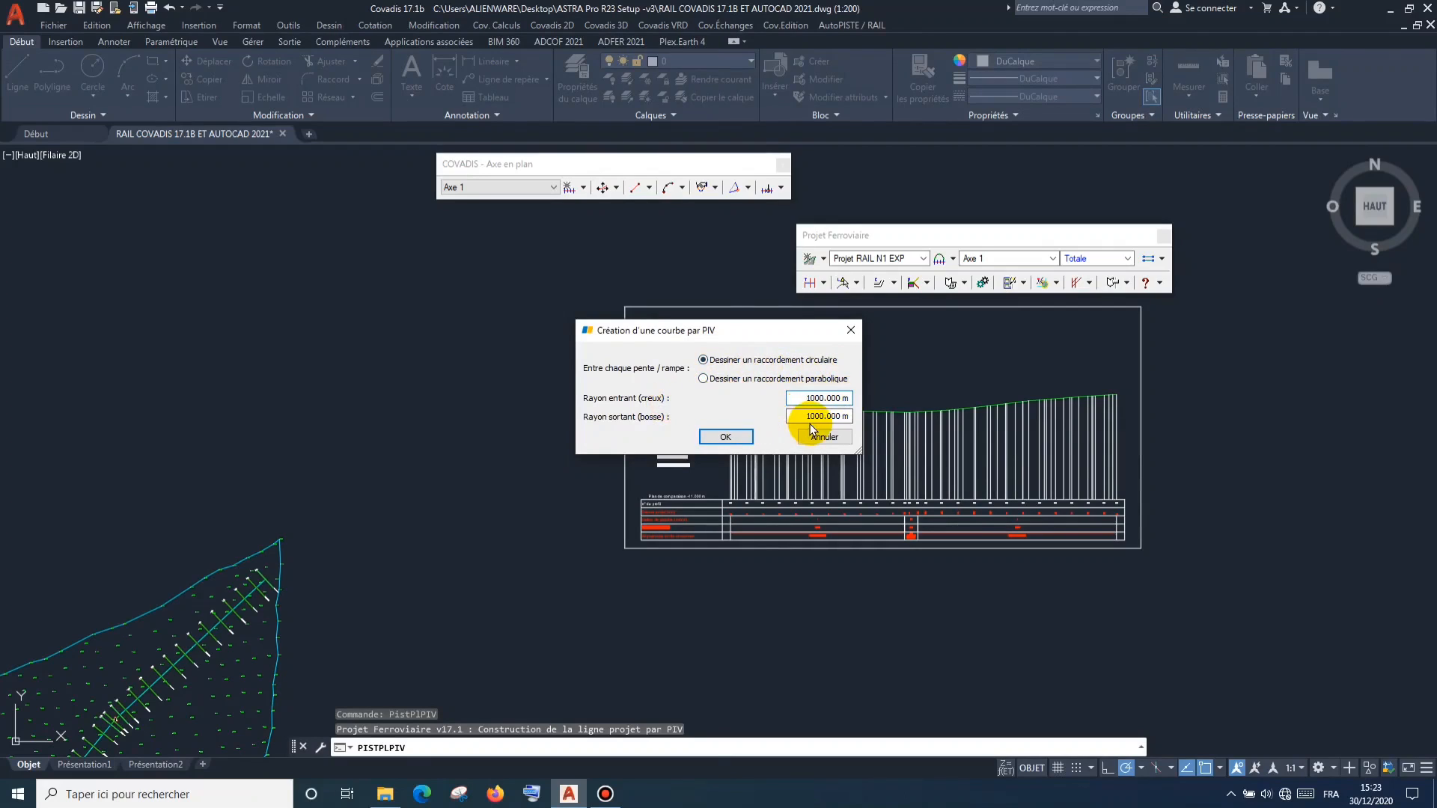
{"action": "left_click", "coordinate": [725, 438]}
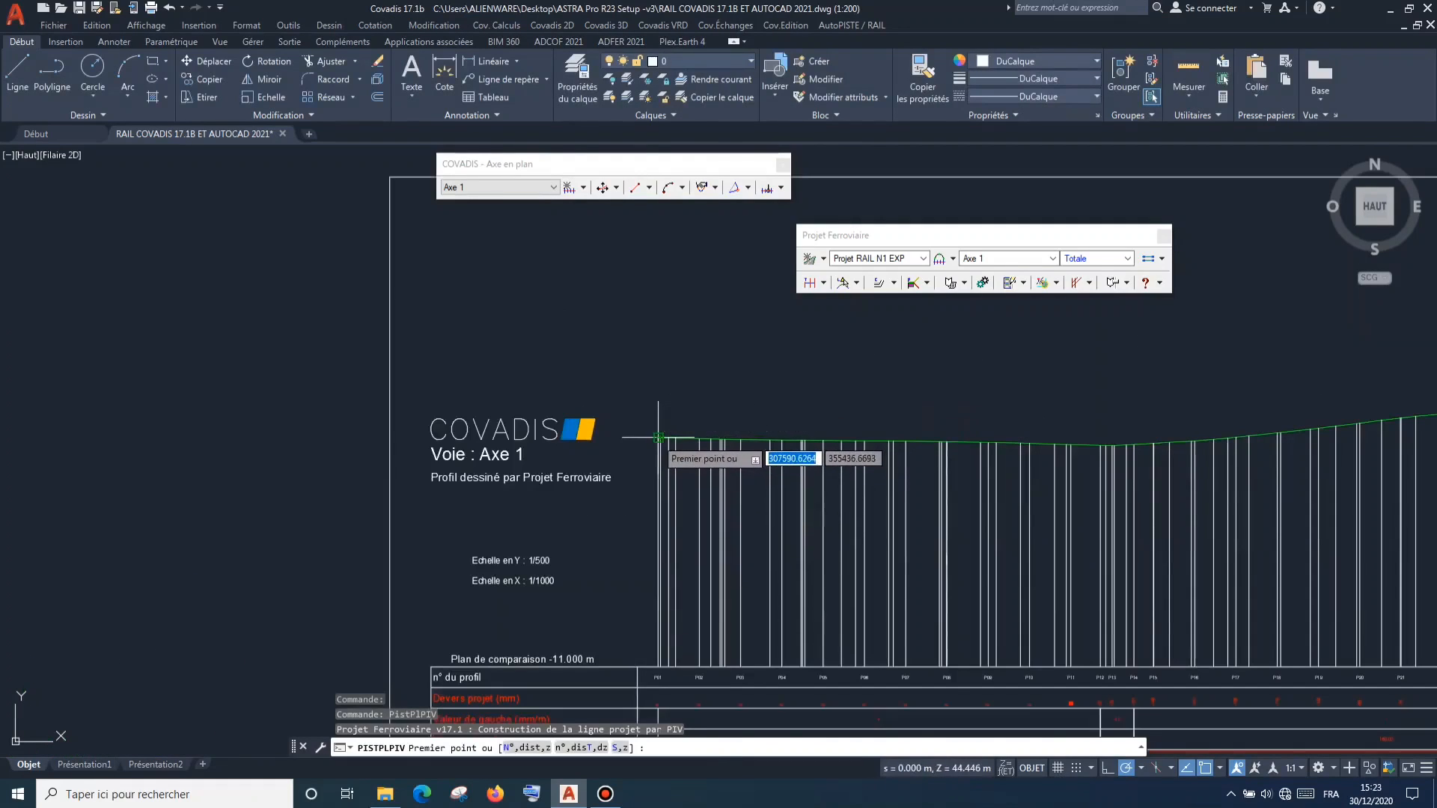
Draw the project line from the terrain profile's start through a PIV at about s = 214 m to its end at s = 475.098 m.
{"action": "scroll", "coordinate": [659, 437], "scroll_direction": "up", "scroll_amount": 5}
{"action": "left_click", "coordinate": [657, 435]}
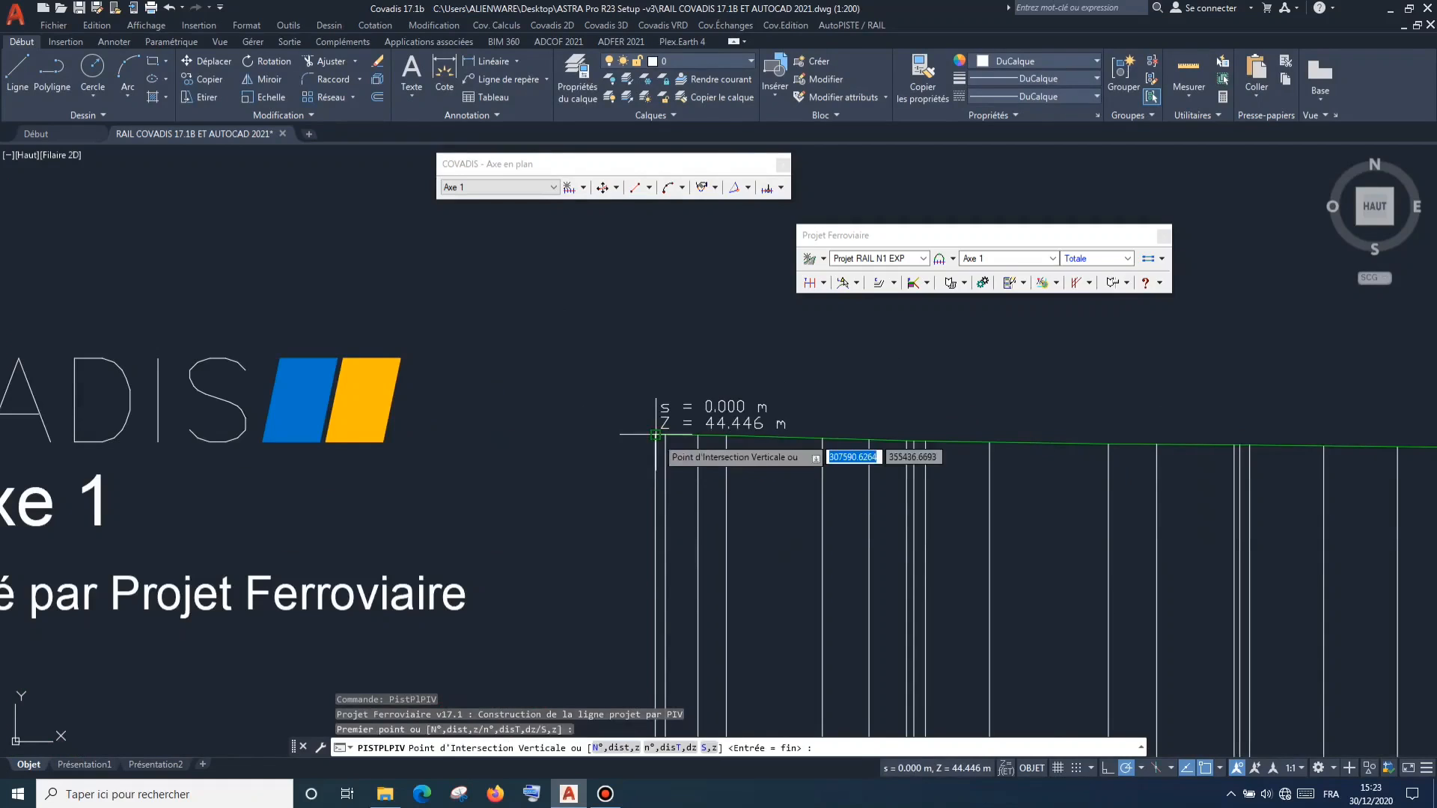
{"action": "scroll", "coordinate": [656, 435], "scroll_direction": "down", "scroll_amount": 5}
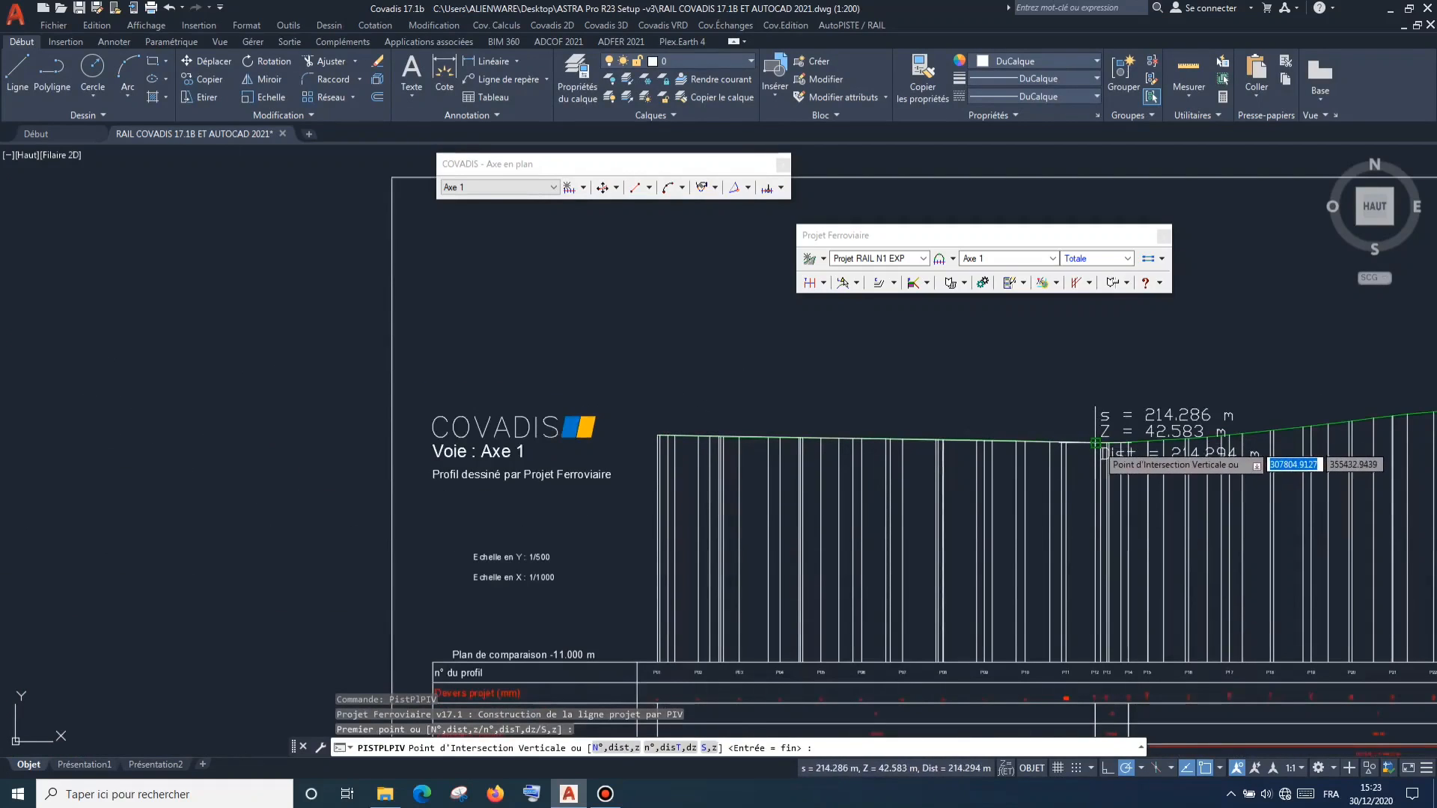
{"action": "left_click", "coordinate": [1096, 444]}
{"action": "scroll", "coordinate": [1093, 445], "scroll_direction": "down", "scroll_amount": 4}
{"action": "scroll", "coordinate": [1034, 452], "scroll_direction": "up", "scroll_amount": 3}
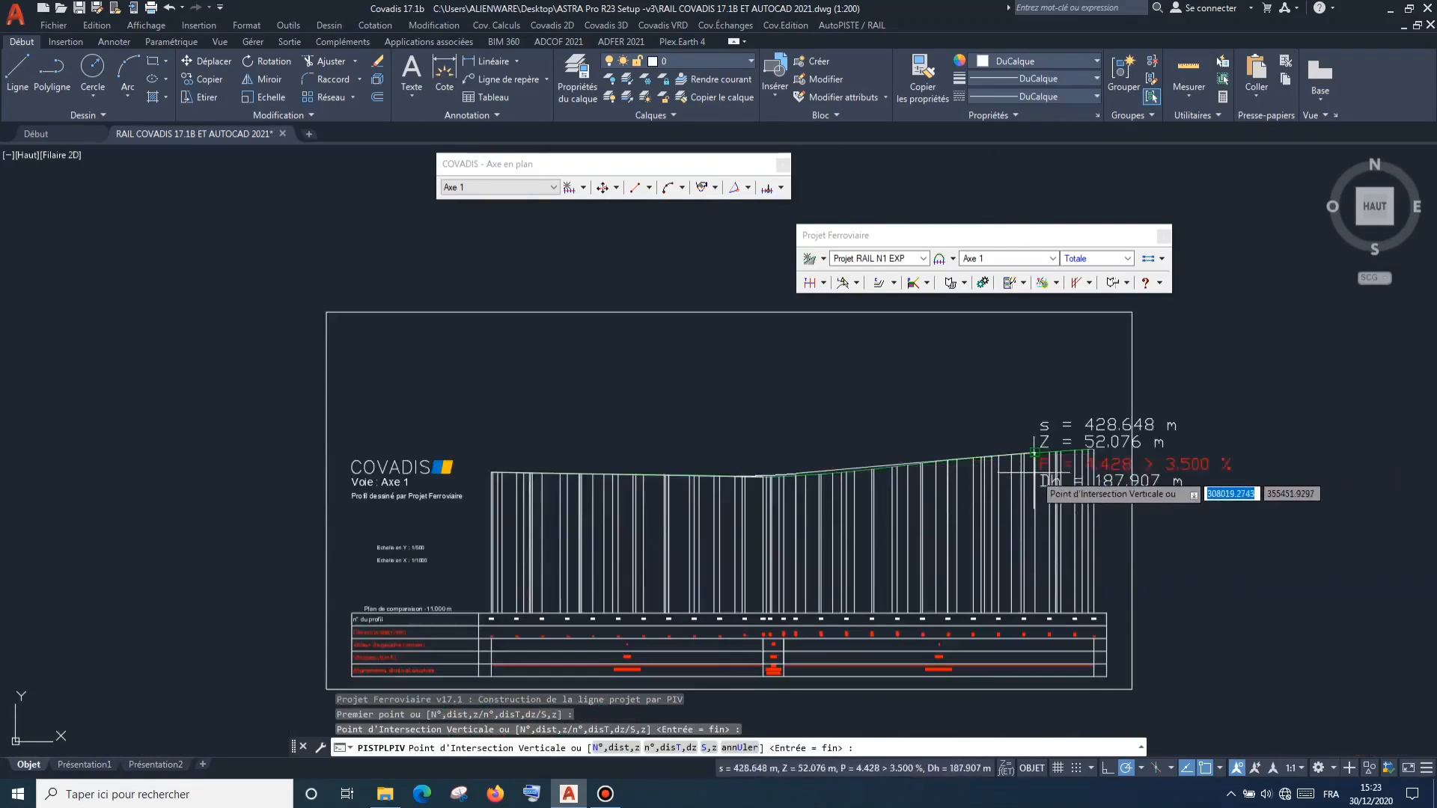
{"action": "scroll", "coordinate": [1035, 453], "scroll_direction": "up", "scroll_amount": 3}
{"action": "scroll", "coordinate": [1185, 421], "scroll_direction": "up", "scroll_amount": 2}
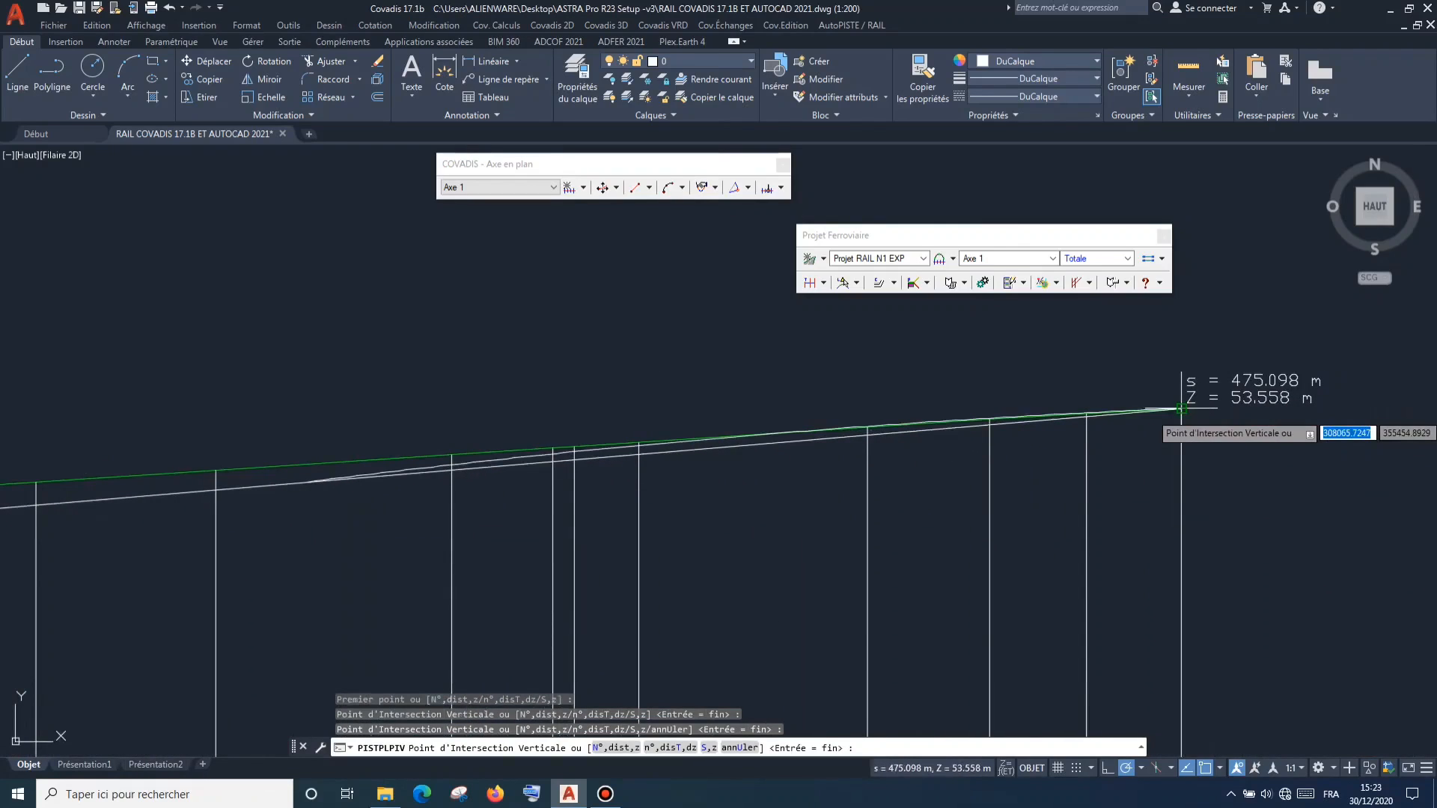
{"action": "key", "text": "Return"}
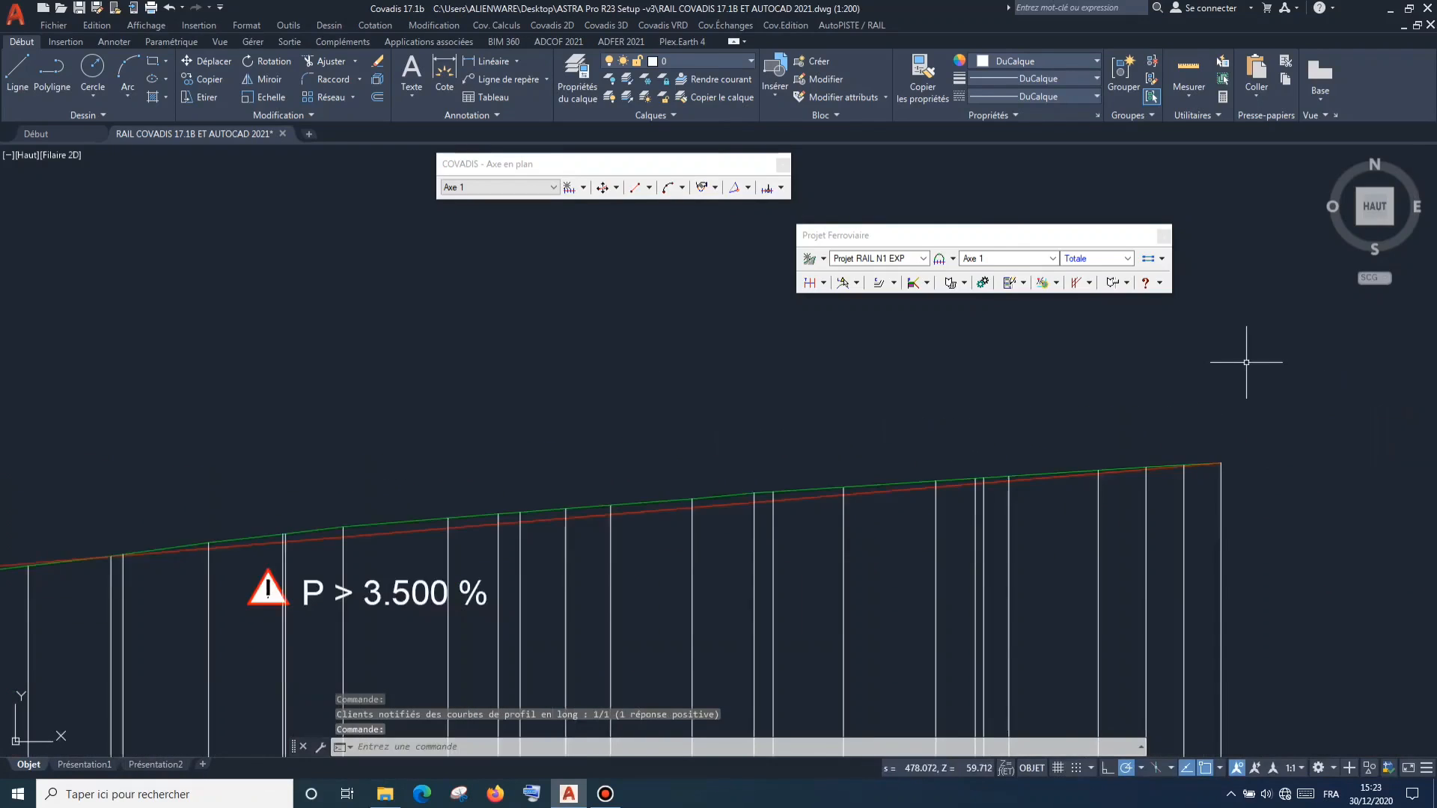
Select the project line at the segment flagged with the P > 3.500 % slope warning.
{"action": "scroll", "coordinate": [1247, 362], "scroll_direction": "down", "scroll_amount": 2}
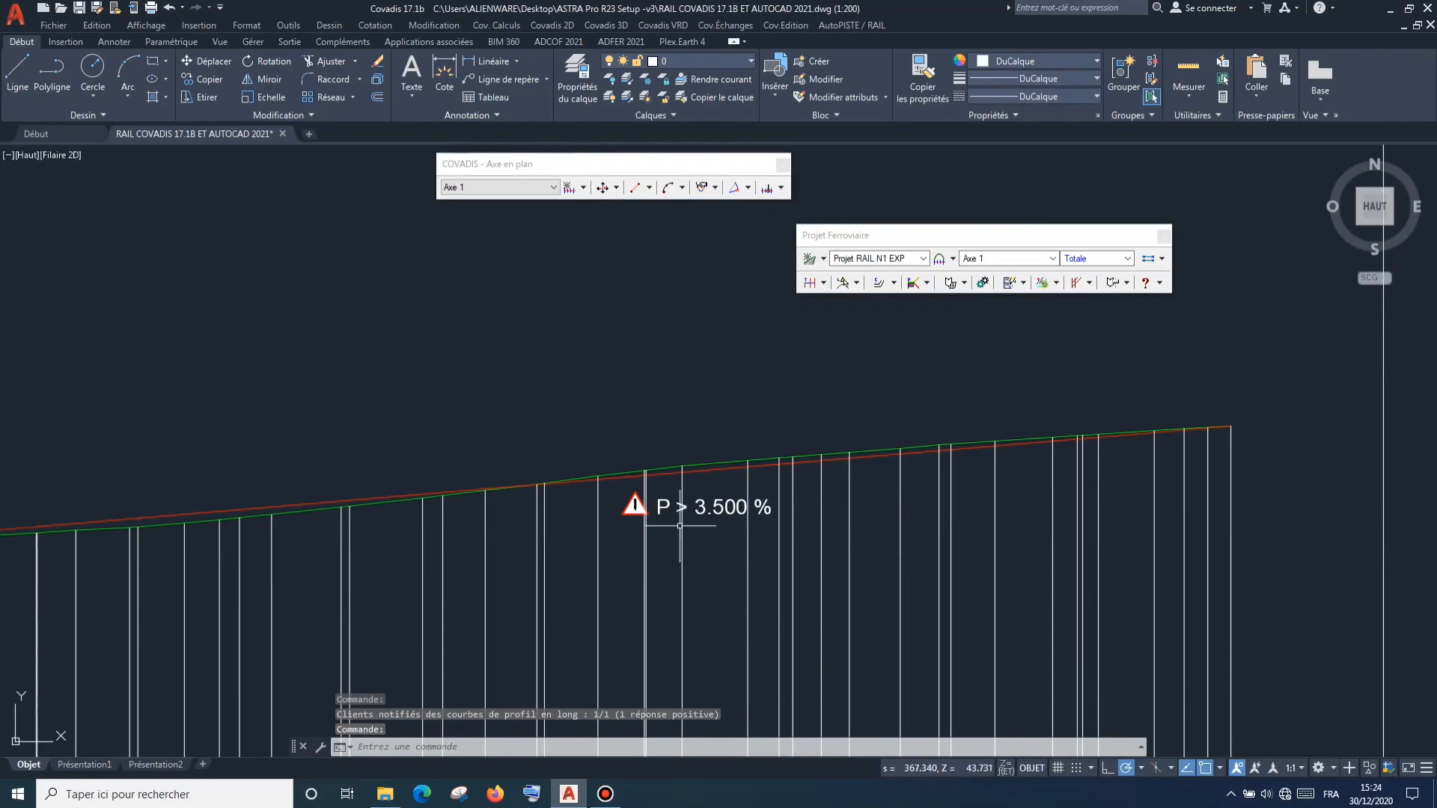
{"action": "scroll", "coordinate": [656, 515], "scroll_direction": "up", "scroll_amount": 2}
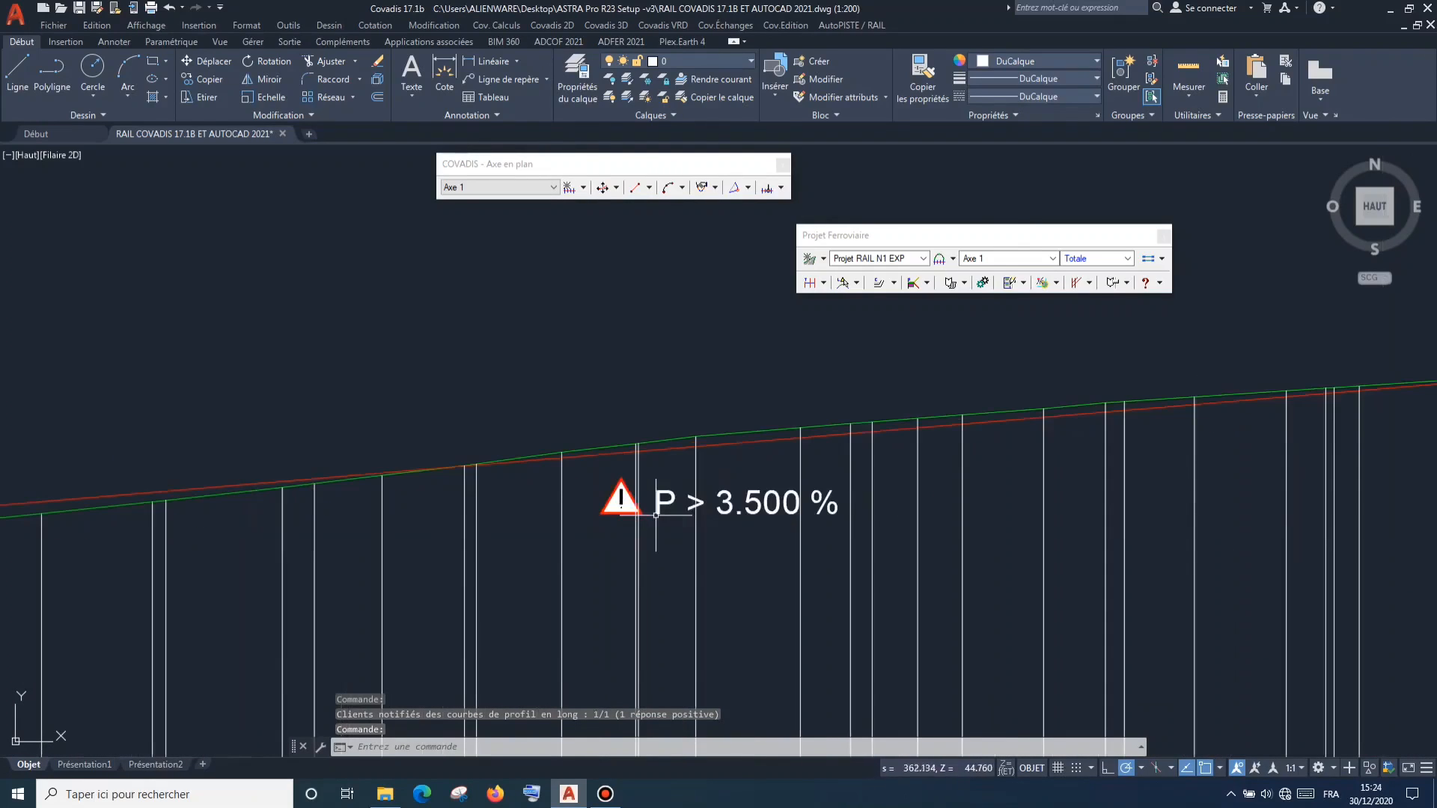
{"action": "left_click", "coordinate": [656, 451]}
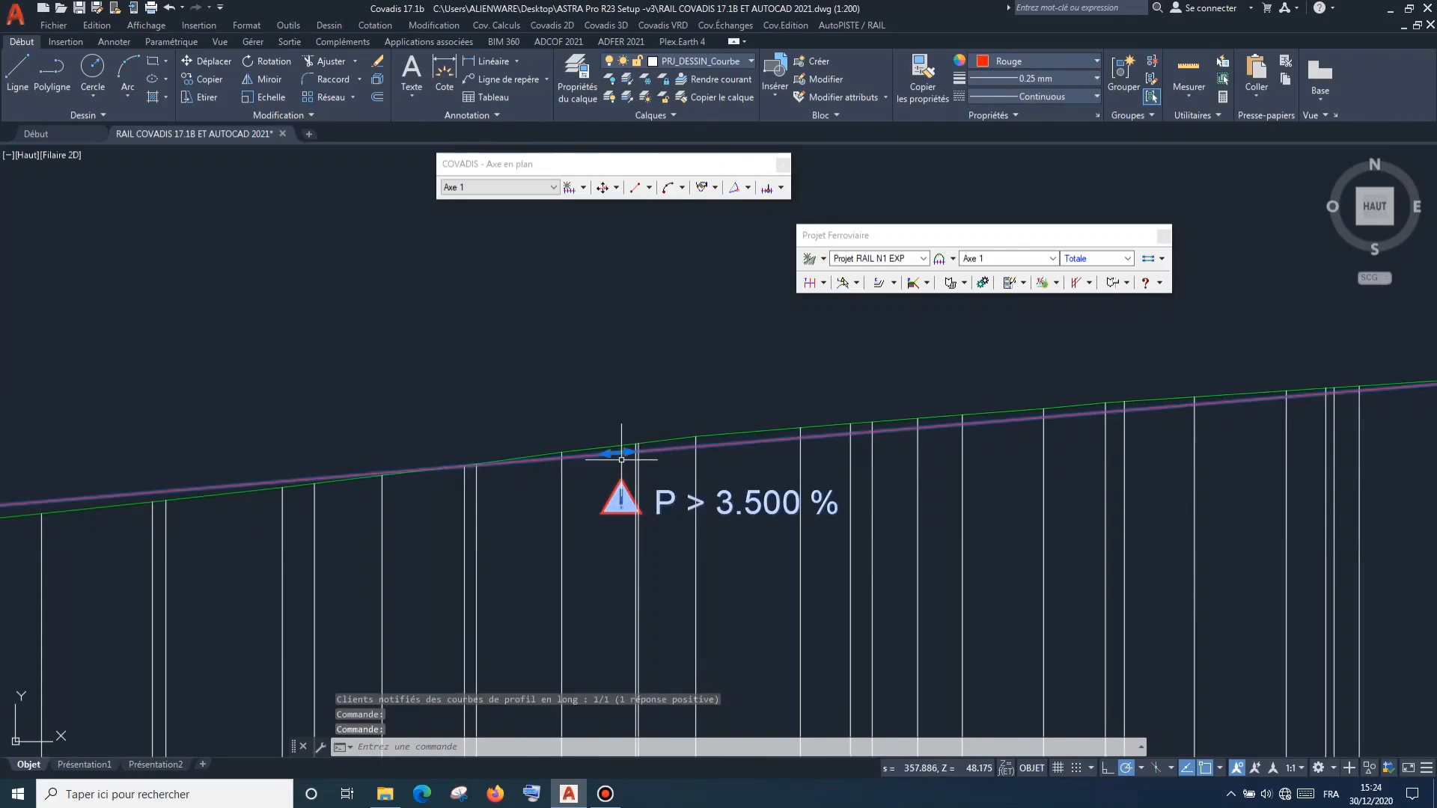
{"action": "scroll", "coordinate": [629, 452], "scroll_direction": "up", "scroll_amount": 6}
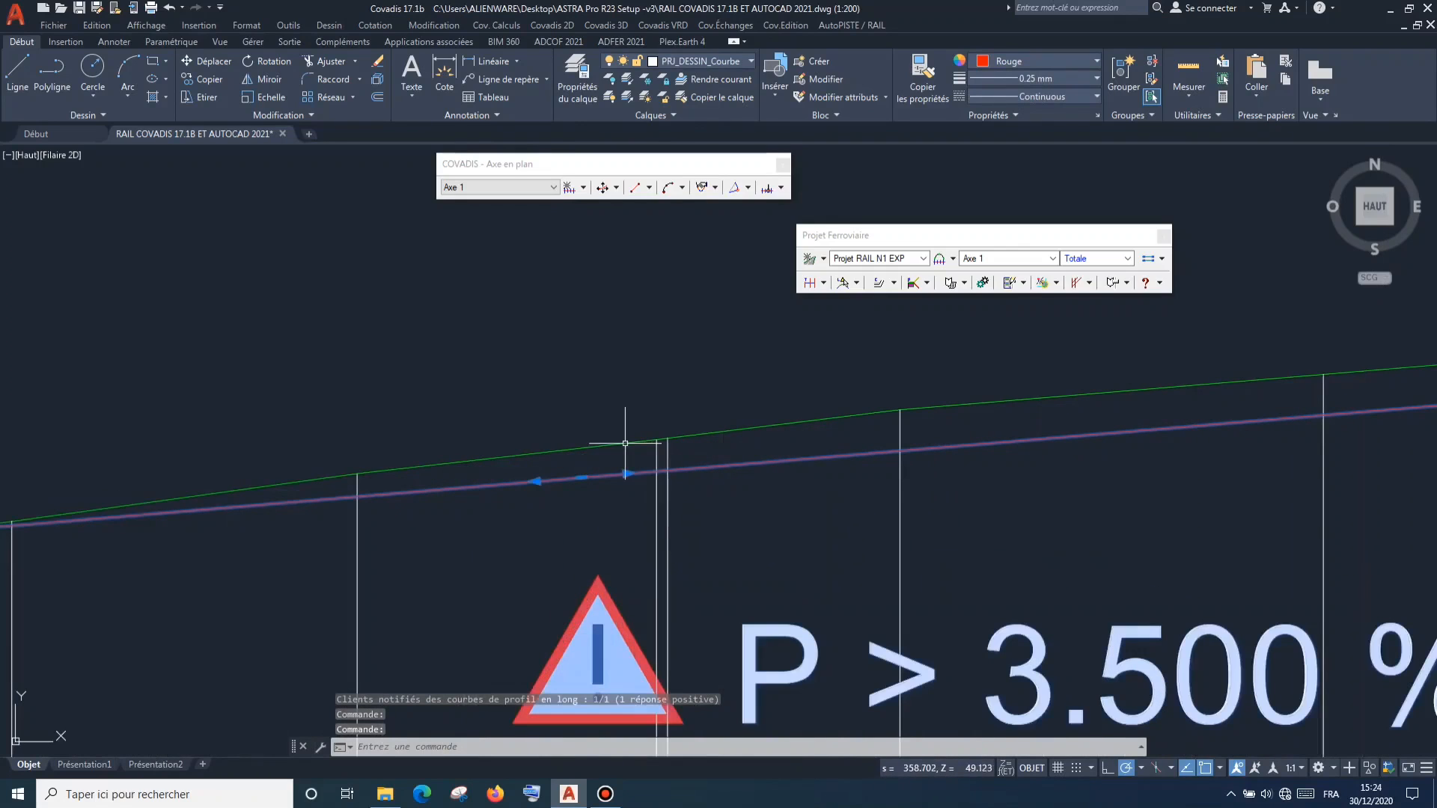
{"action": "left_click", "coordinate": [583, 479]}
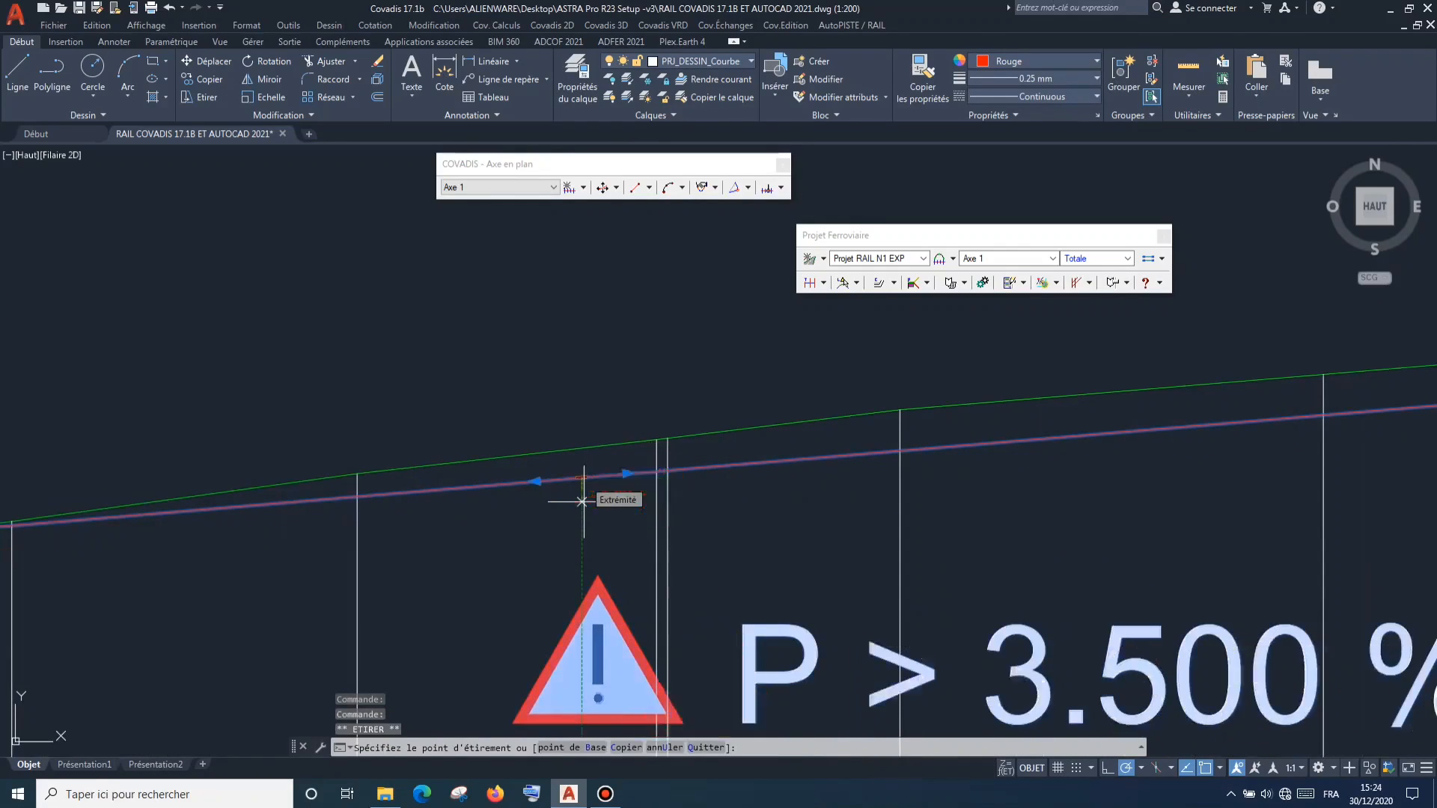
{"action": "scroll", "coordinate": [599, 495], "scroll_direction": "down", "scroll_amount": 4}
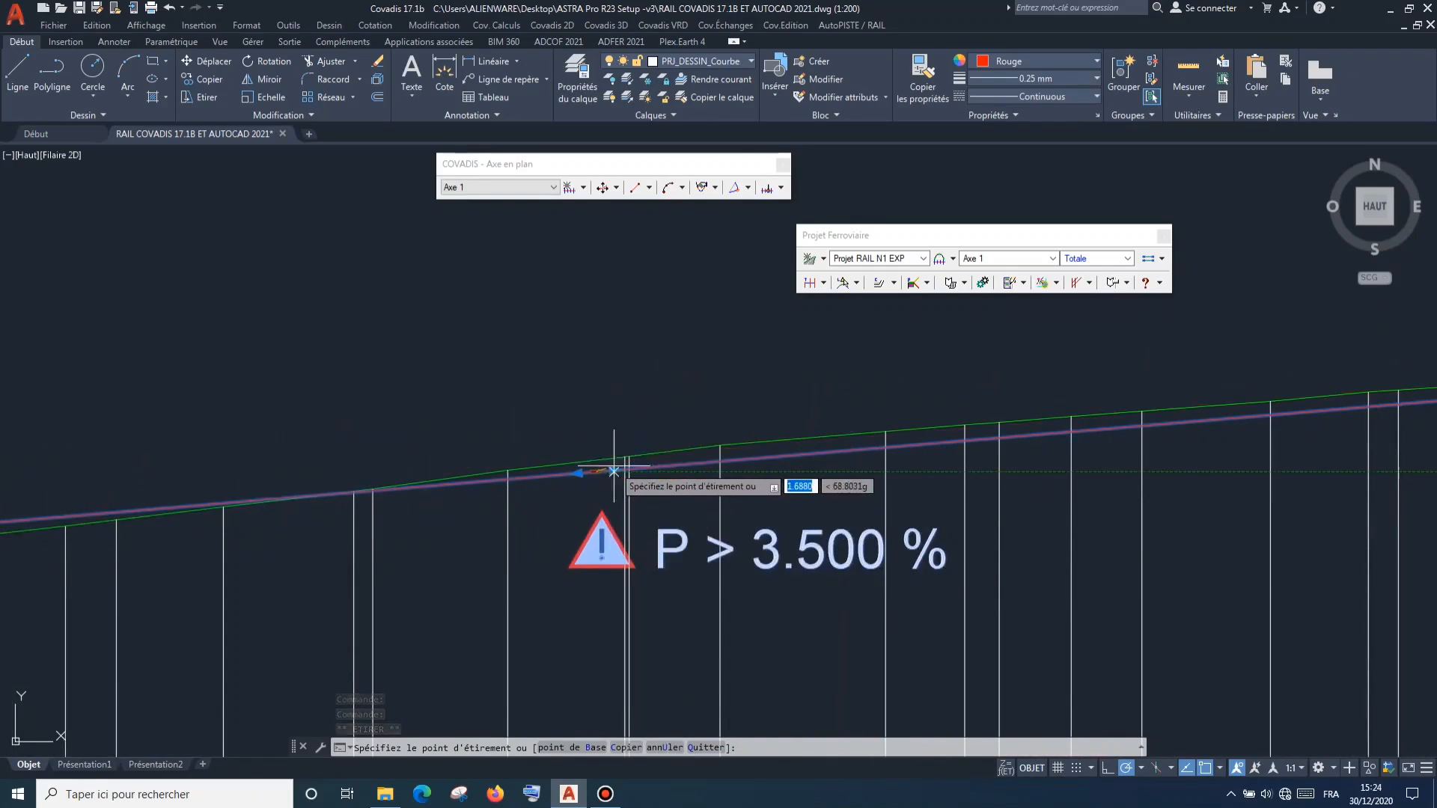
{"action": "key", "text": "Escape"}
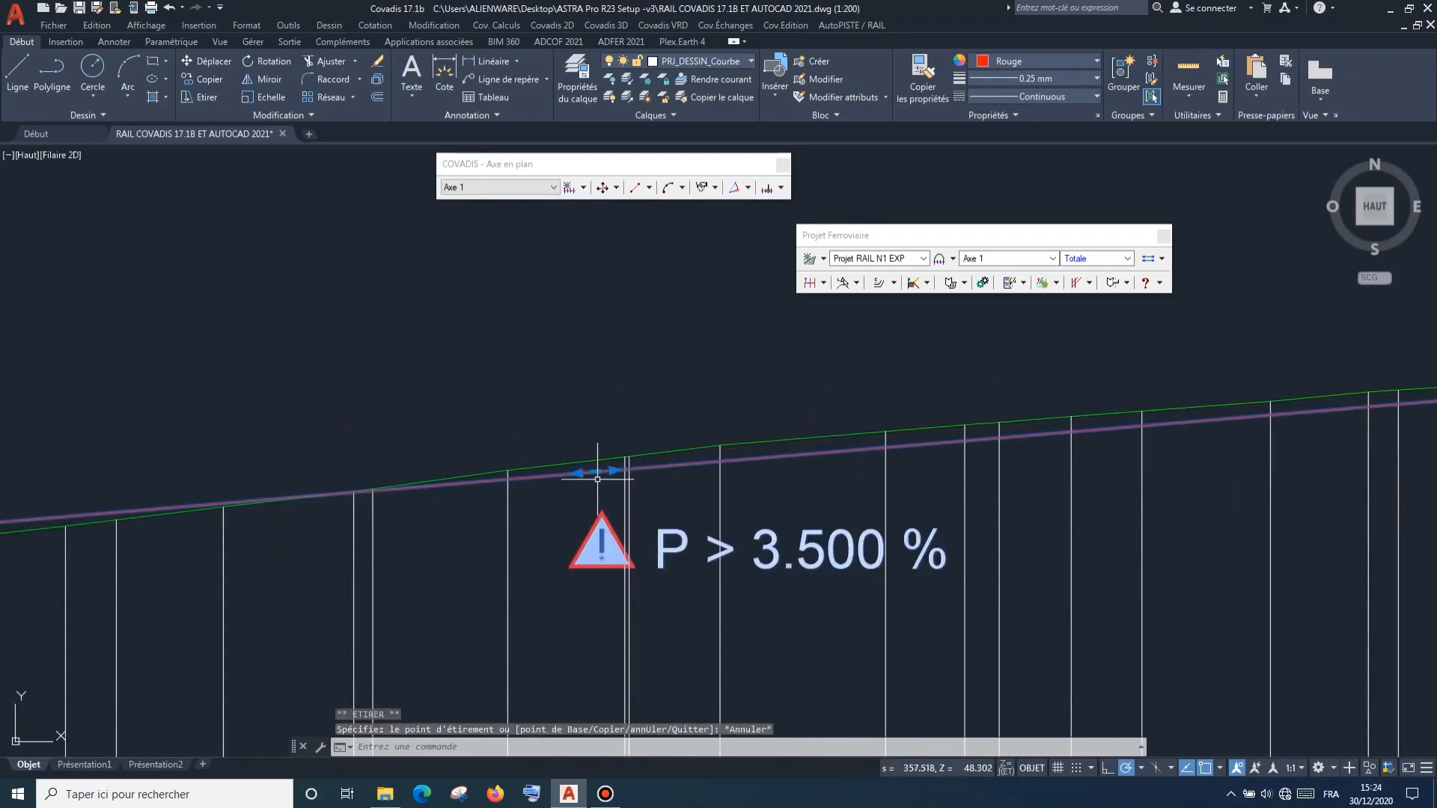
Edit the geometry of the flagged project line segment, setting its slope to 3 %, and validate.
{"action": "scroll", "coordinate": [598, 479], "scroll_direction": "up", "scroll_amount": 3}
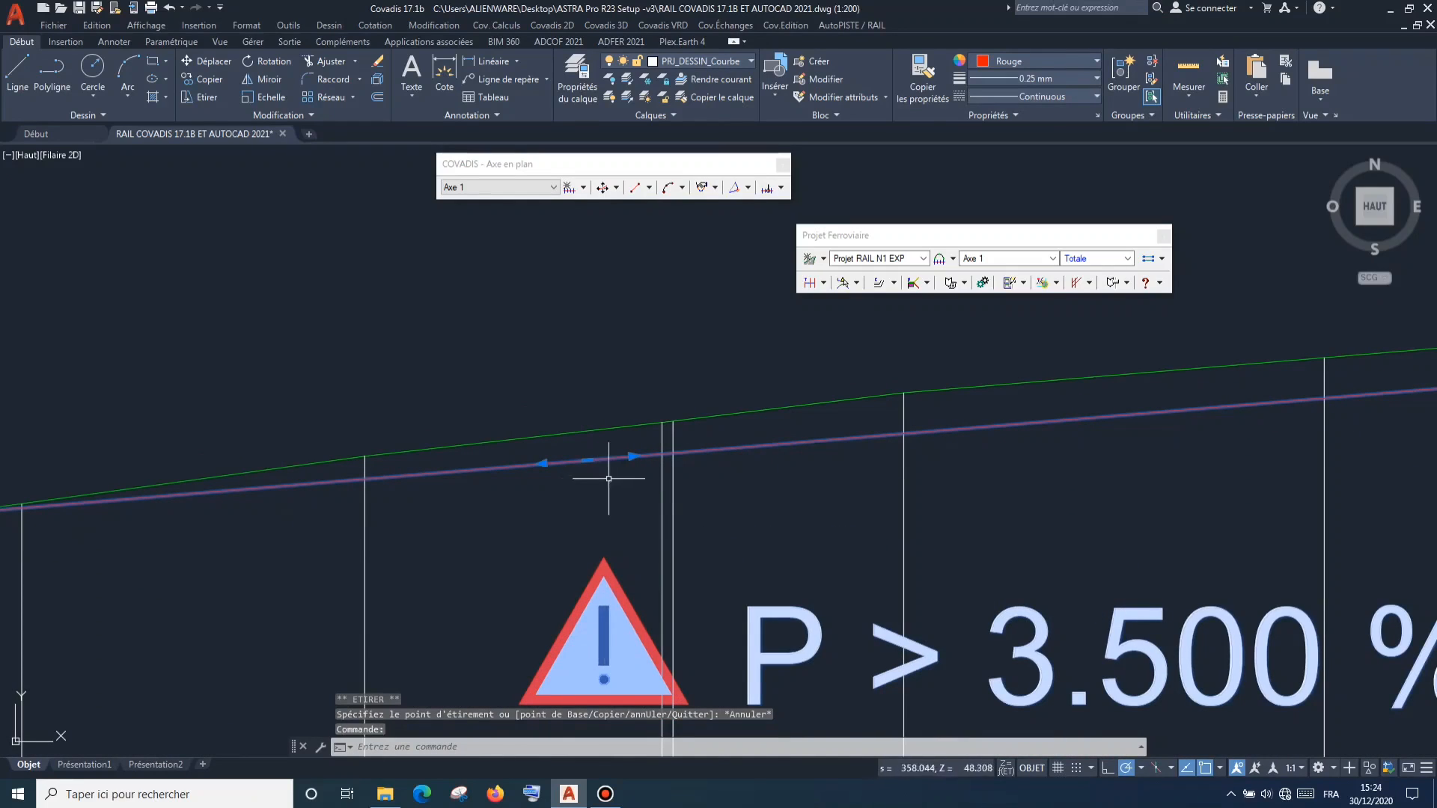
{"action": "mouse_move", "coordinate": [588, 461]}
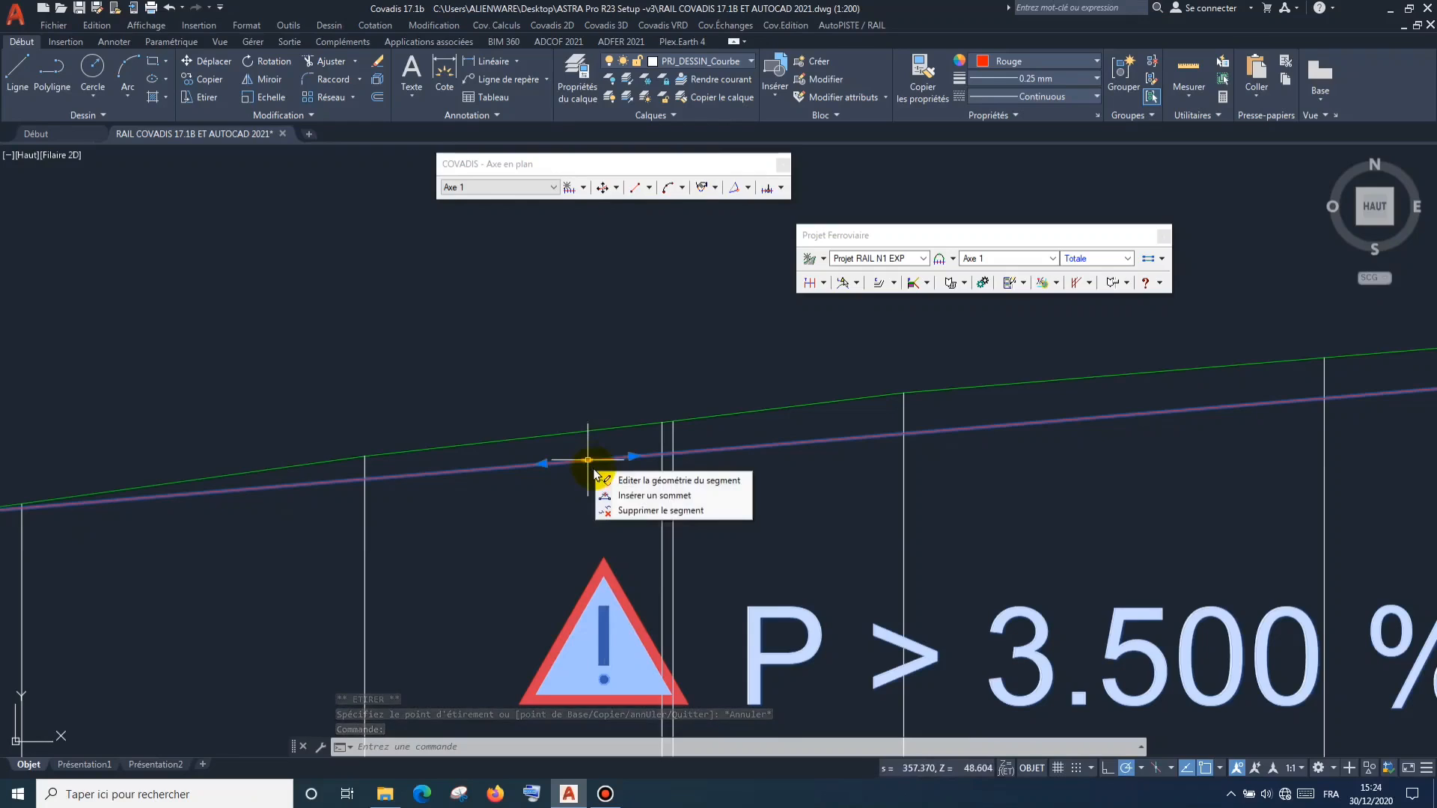
{"action": "left_click", "coordinate": [622, 479]}
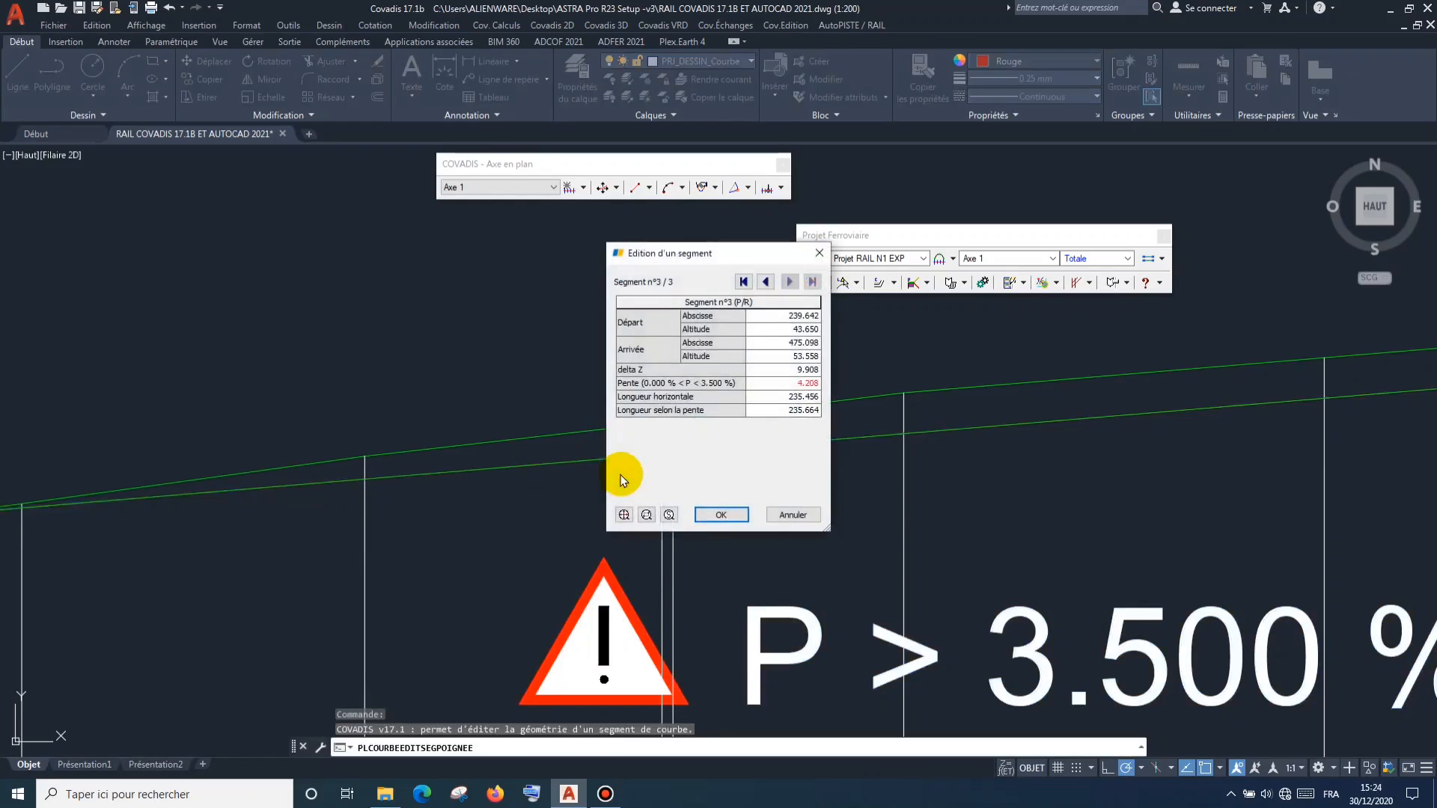
{"action": "left_click", "coordinate": [790, 384]}
{"action": "double_click", "coordinate": [789, 384]}
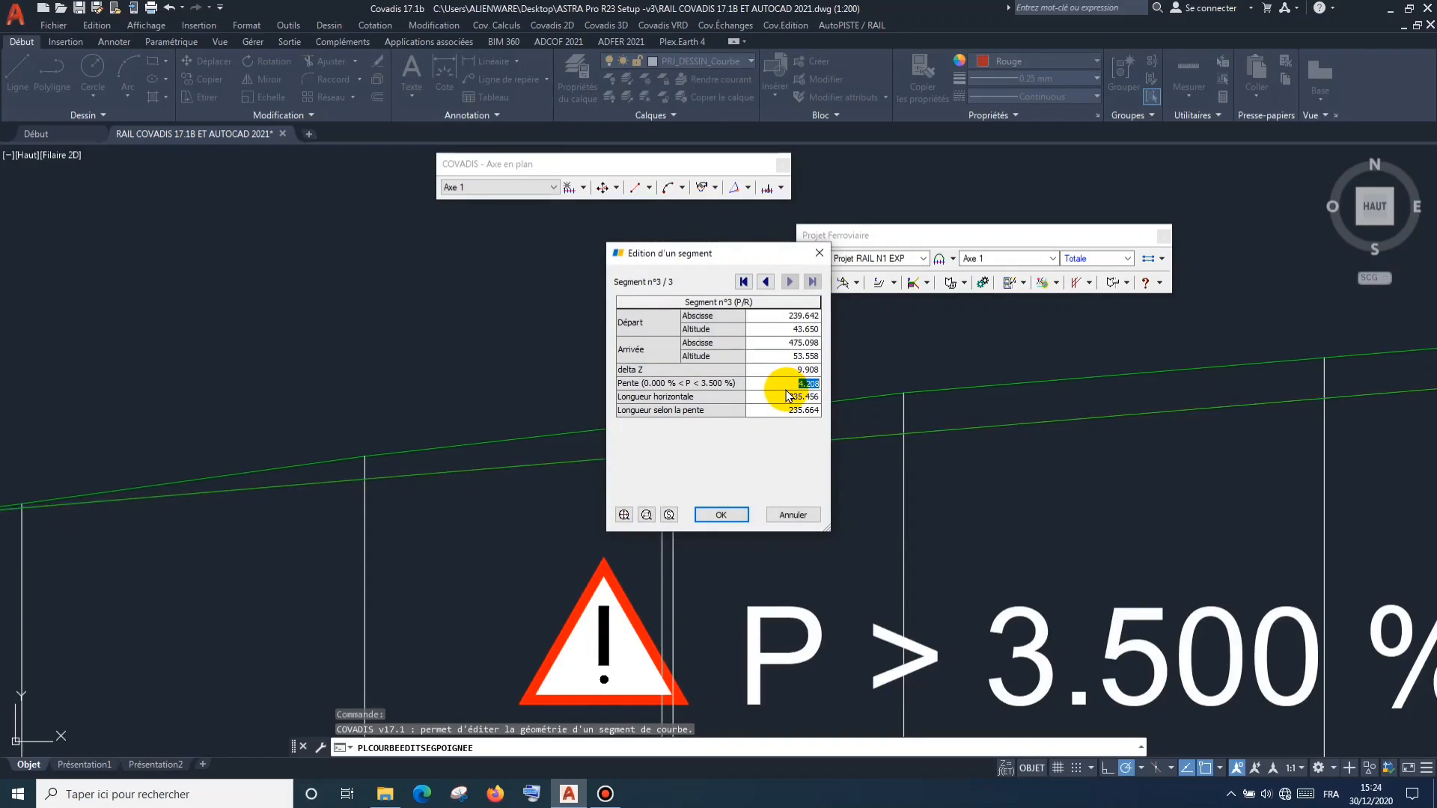
{"action": "type", "text": "3."}
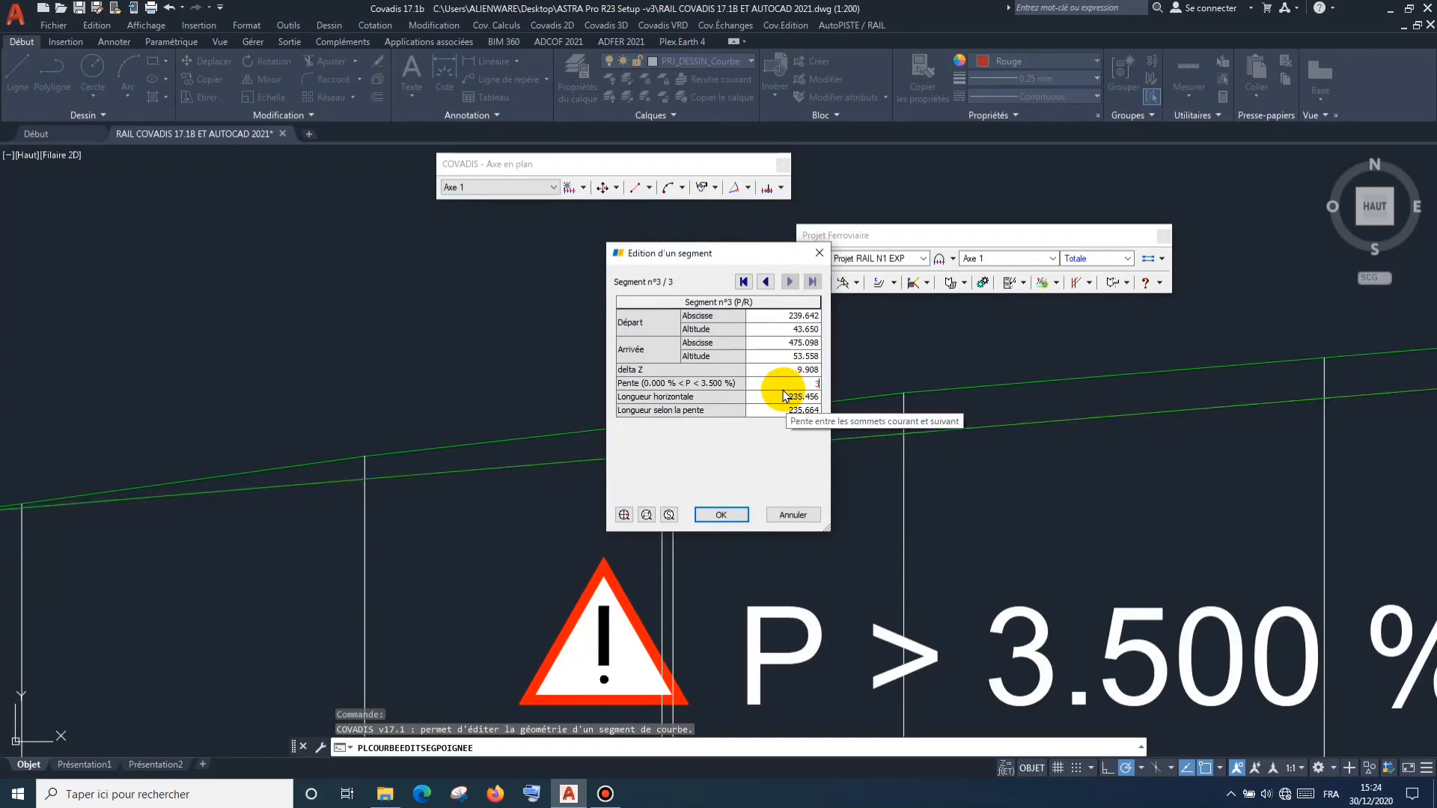
{"action": "left_click", "coordinate": [723, 513]}
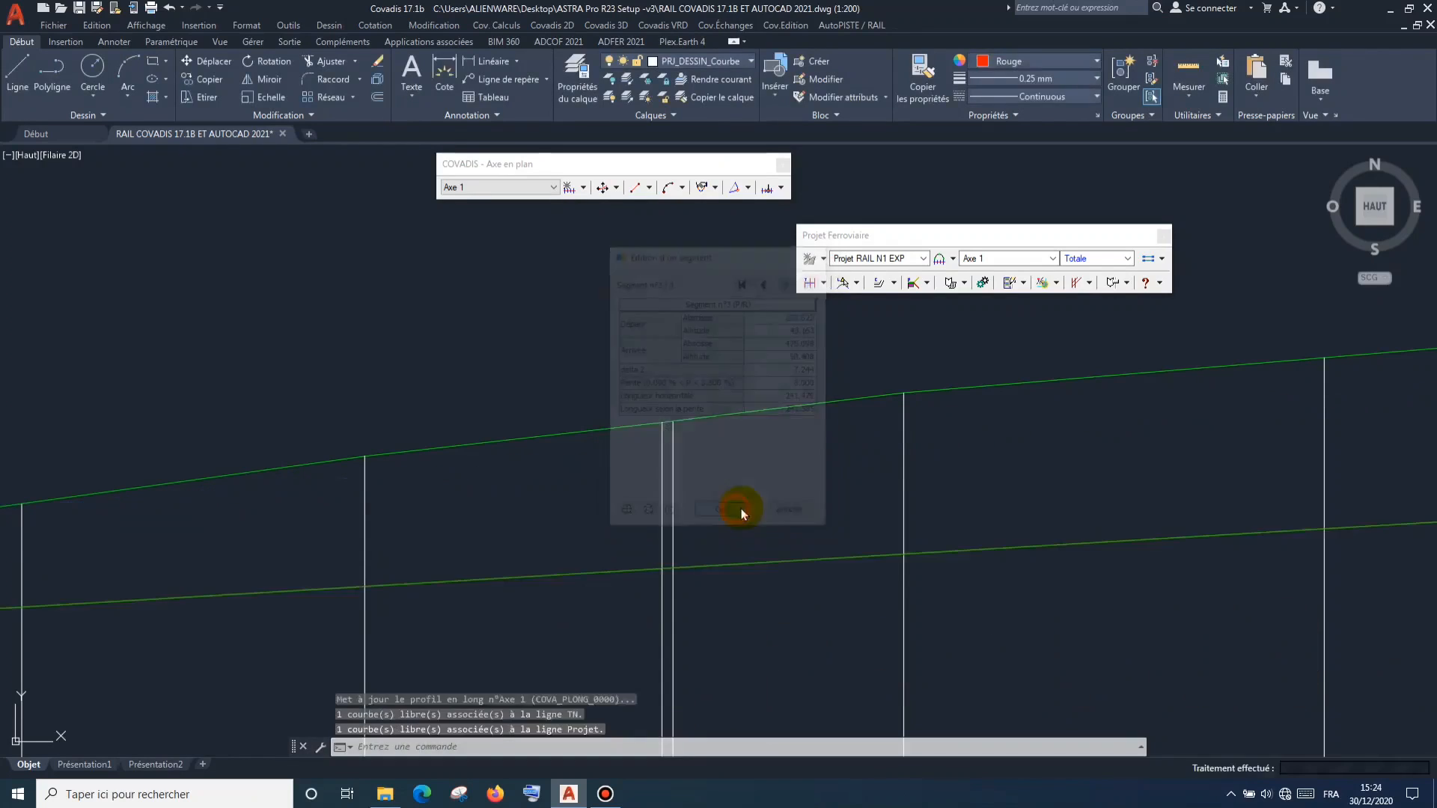
Examine the updated longitudinal profile and its data rows for project altitudes, slopes, cant, speeds and alignments.
{"action": "scroll", "coordinate": [755, 484], "scroll_direction": "down", "scroll_amount": 6}
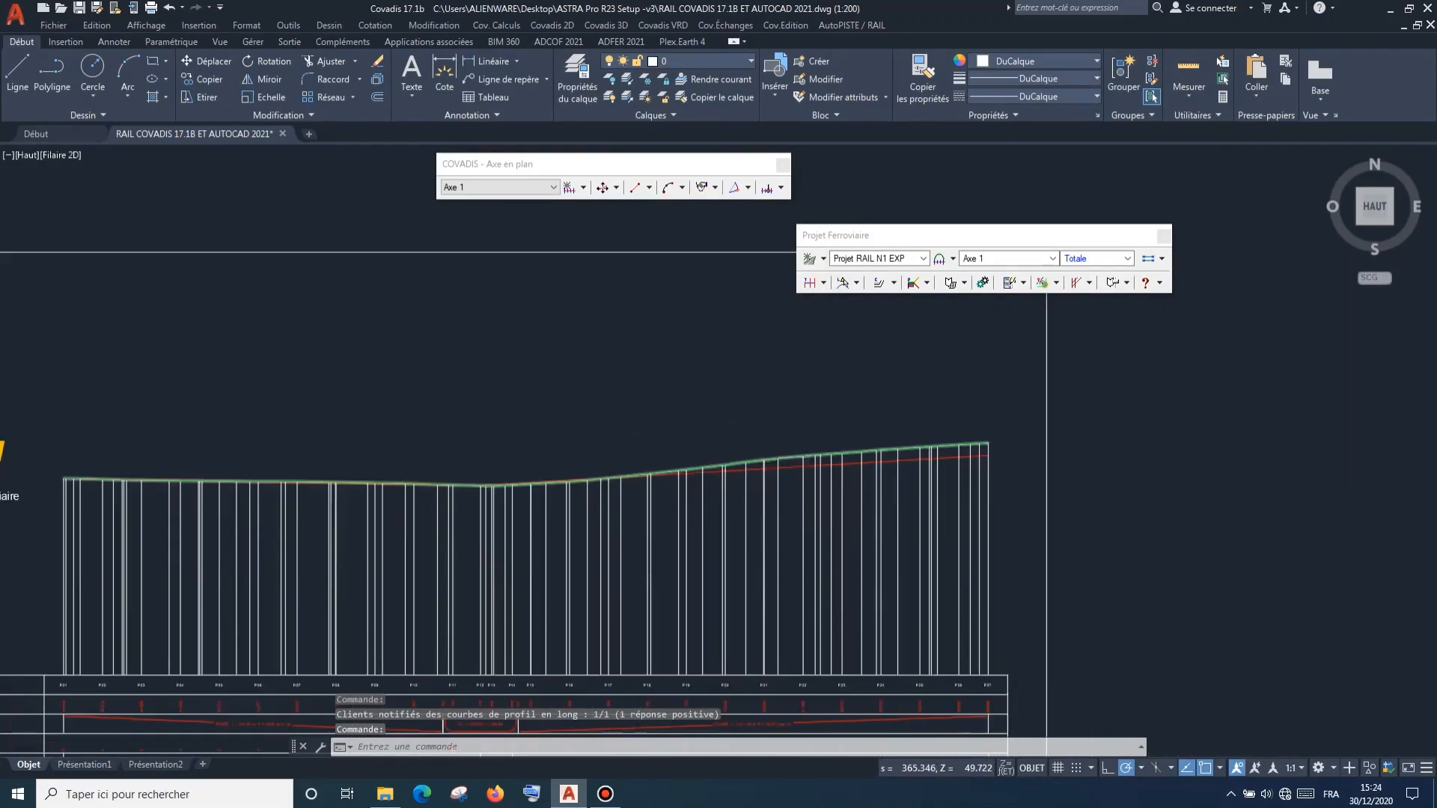
{"action": "scroll", "coordinate": [655, 435], "scroll_direction": "down", "scroll_amount": 4}
{"action": "scroll", "coordinate": [656, 435], "scroll_direction": "up", "scroll_amount": 3}
{"action": "scroll", "coordinate": [656, 435], "scroll_direction": "down", "scroll_amount": 2}
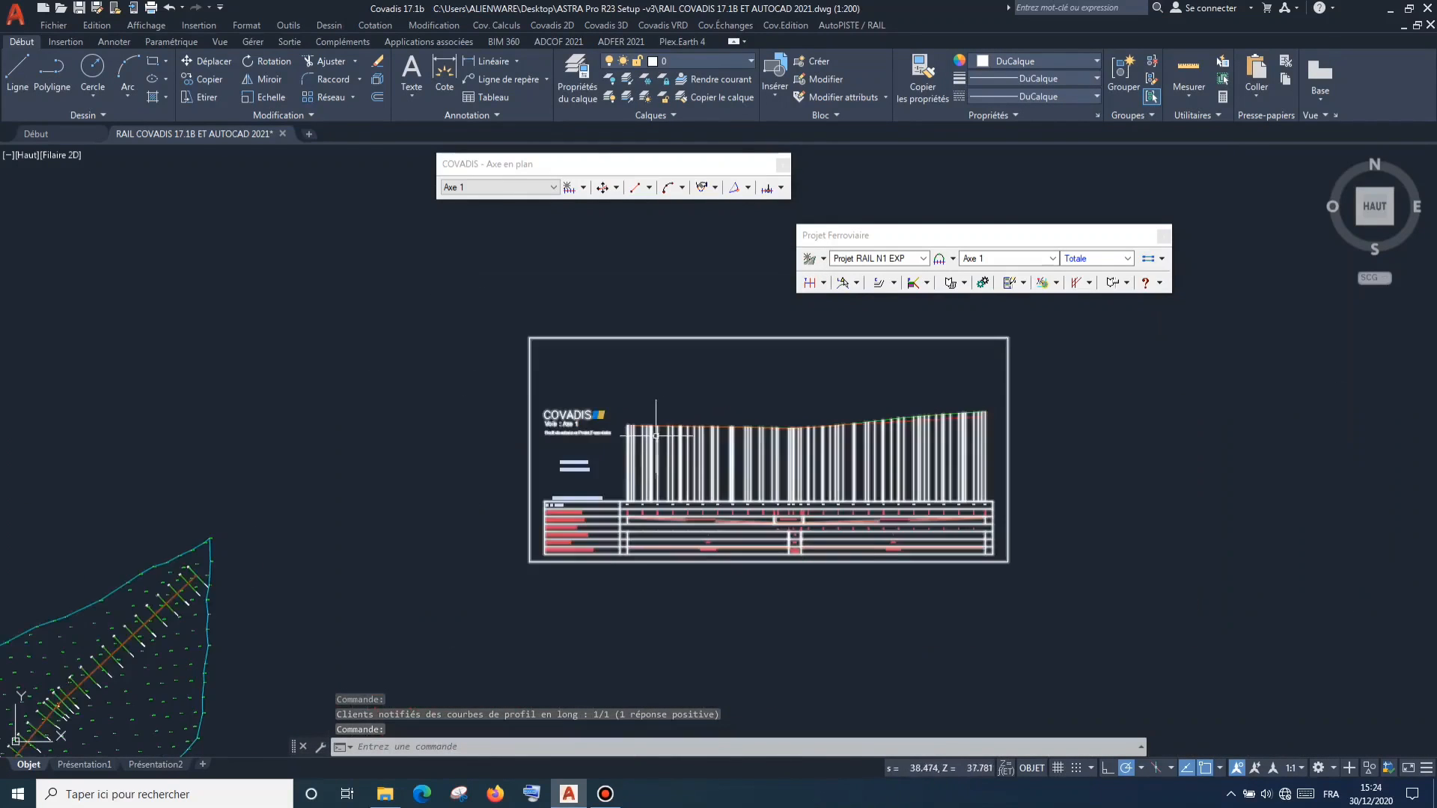
{"action": "scroll", "coordinate": [609, 577], "scroll_direction": "up", "scroll_amount": 8}
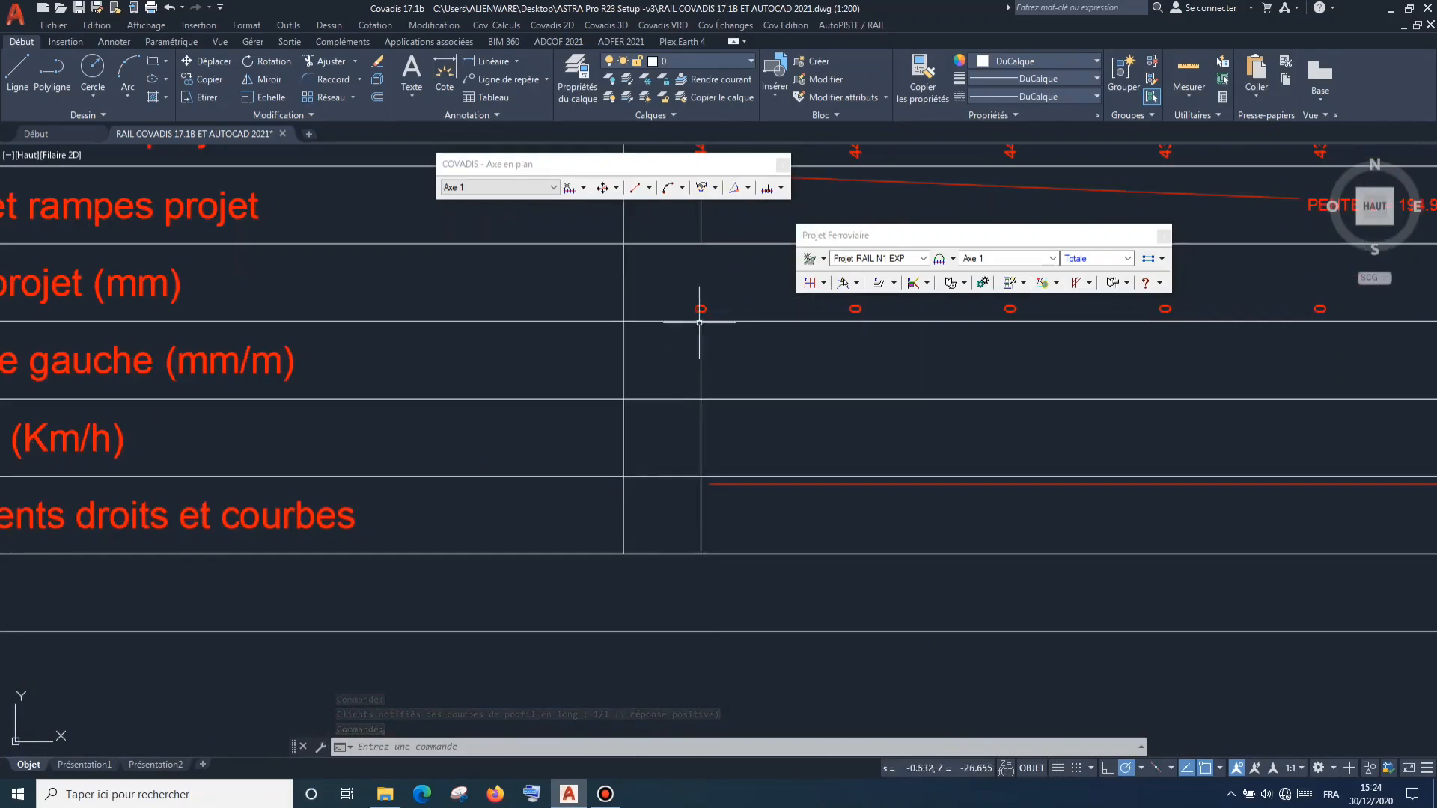
{"action": "scroll", "coordinate": [699, 322], "scroll_direction": "down", "scroll_amount": 5}
{"action": "scroll", "coordinate": [423, 445], "scroll_direction": "up", "scroll_amount": 3}
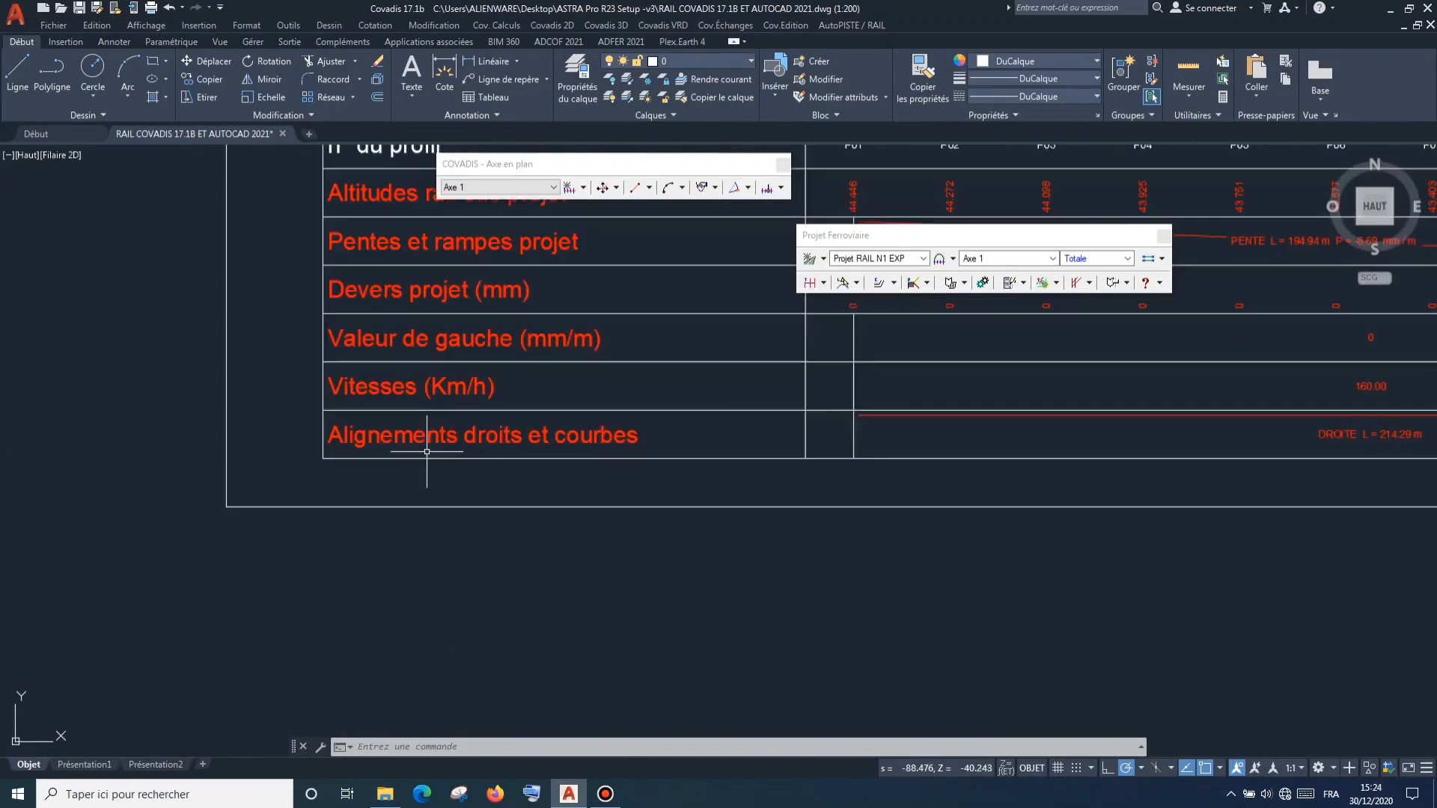
{"action": "scroll", "coordinate": [423, 456], "scroll_direction": "down", "scroll_amount": 6}
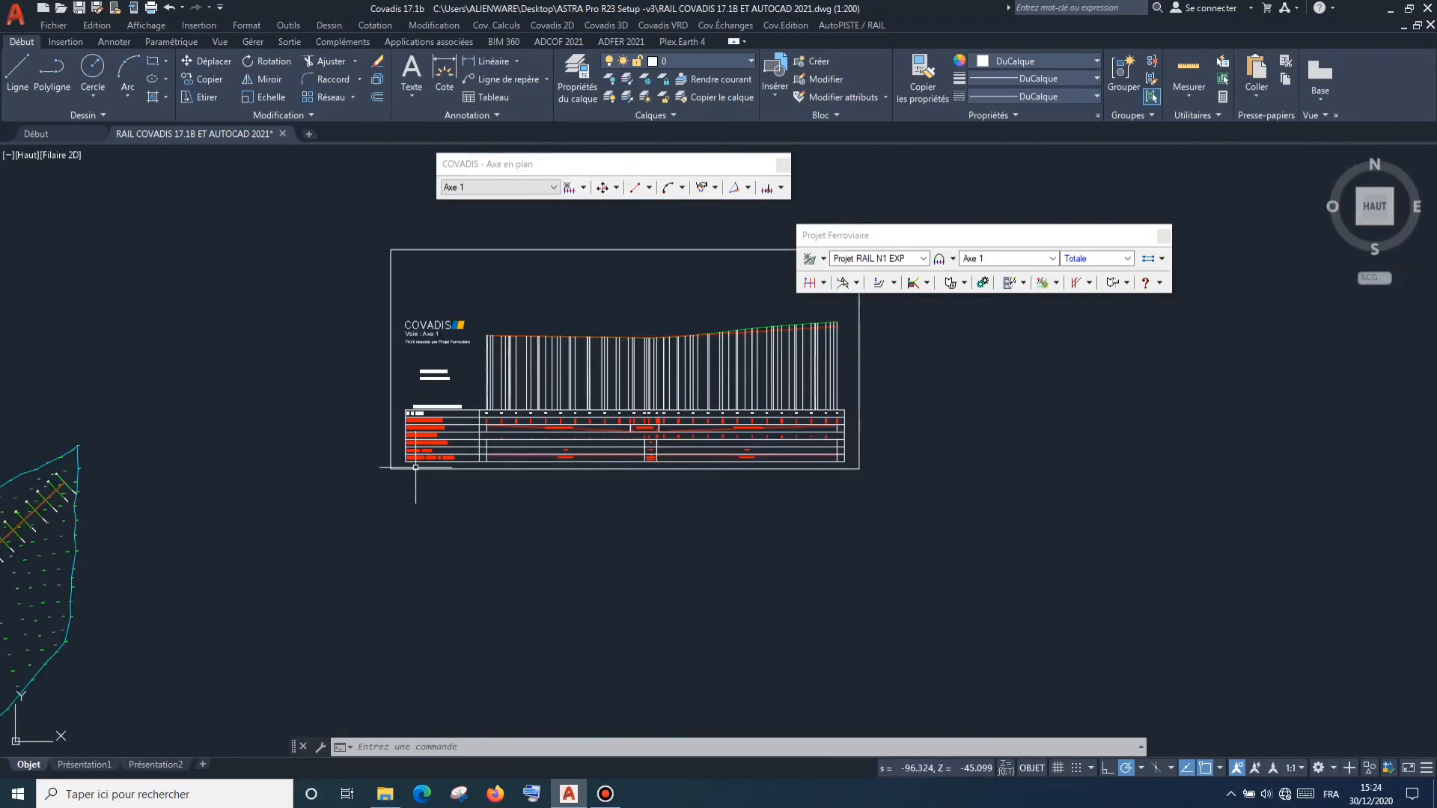
{"action": "left_click", "coordinate": [895, 283]}
{"action": "left_click", "coordinate": [887, 283]}
{"action": "left_click", "coordinate": [857, 283]}
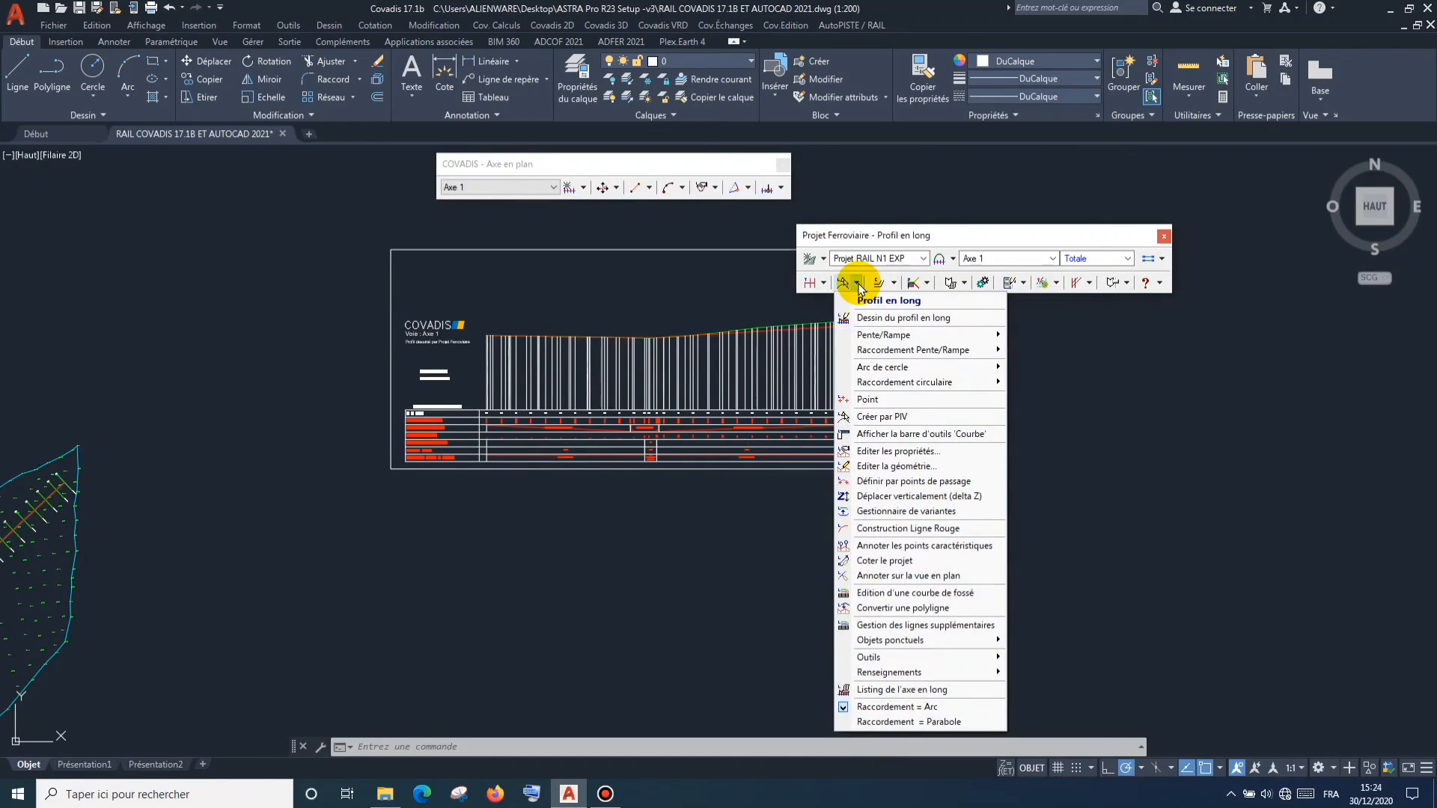
{"action": "left_click", "coordinate": [857, 283]}
Assign the Tram gauche typical profile to the left side and Tram droite to the right side of all profiles, with drawing enabled for both.
{"action": "left_click", "coordinate": [927, 283]}
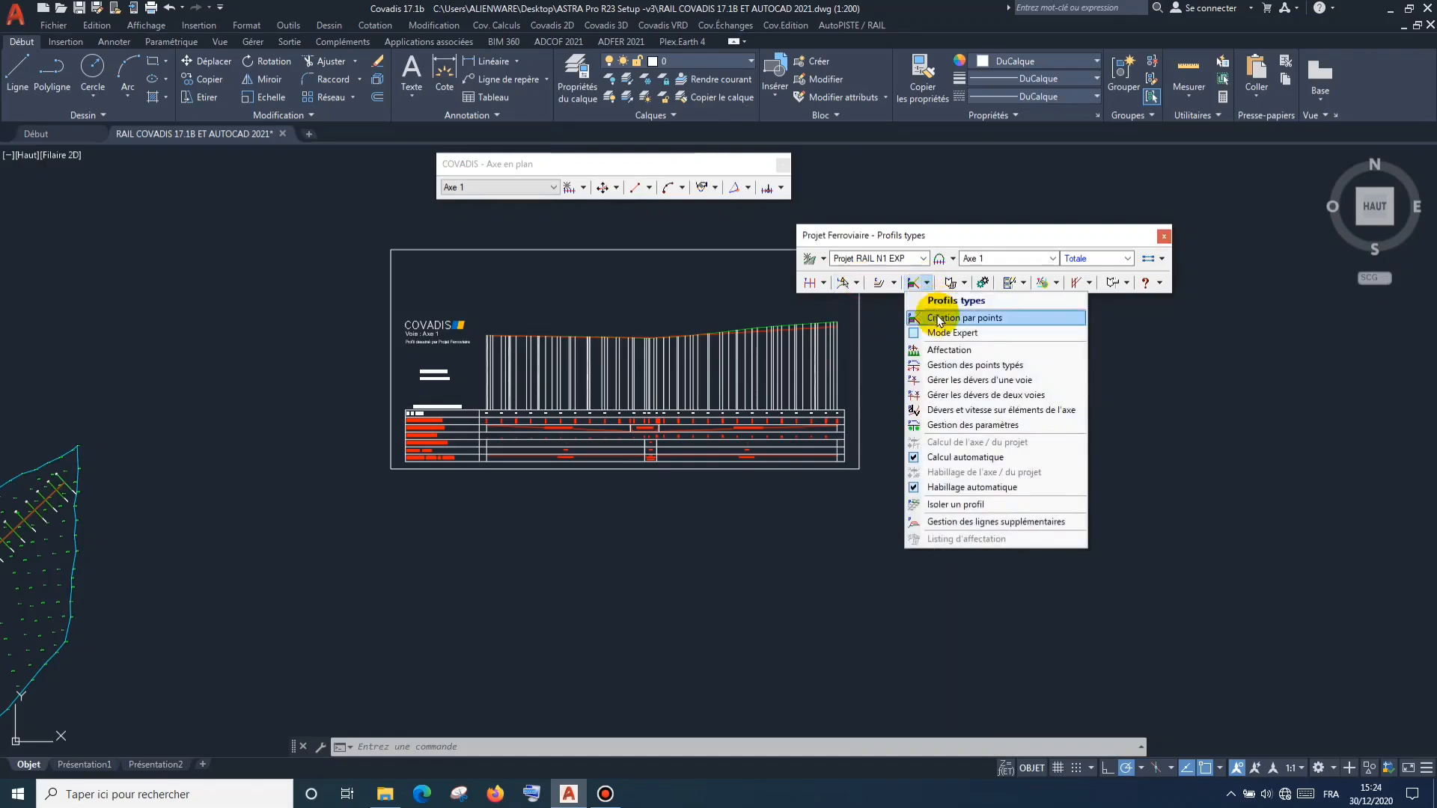
{"action": "left_click", "coordinate": [940, 350]}
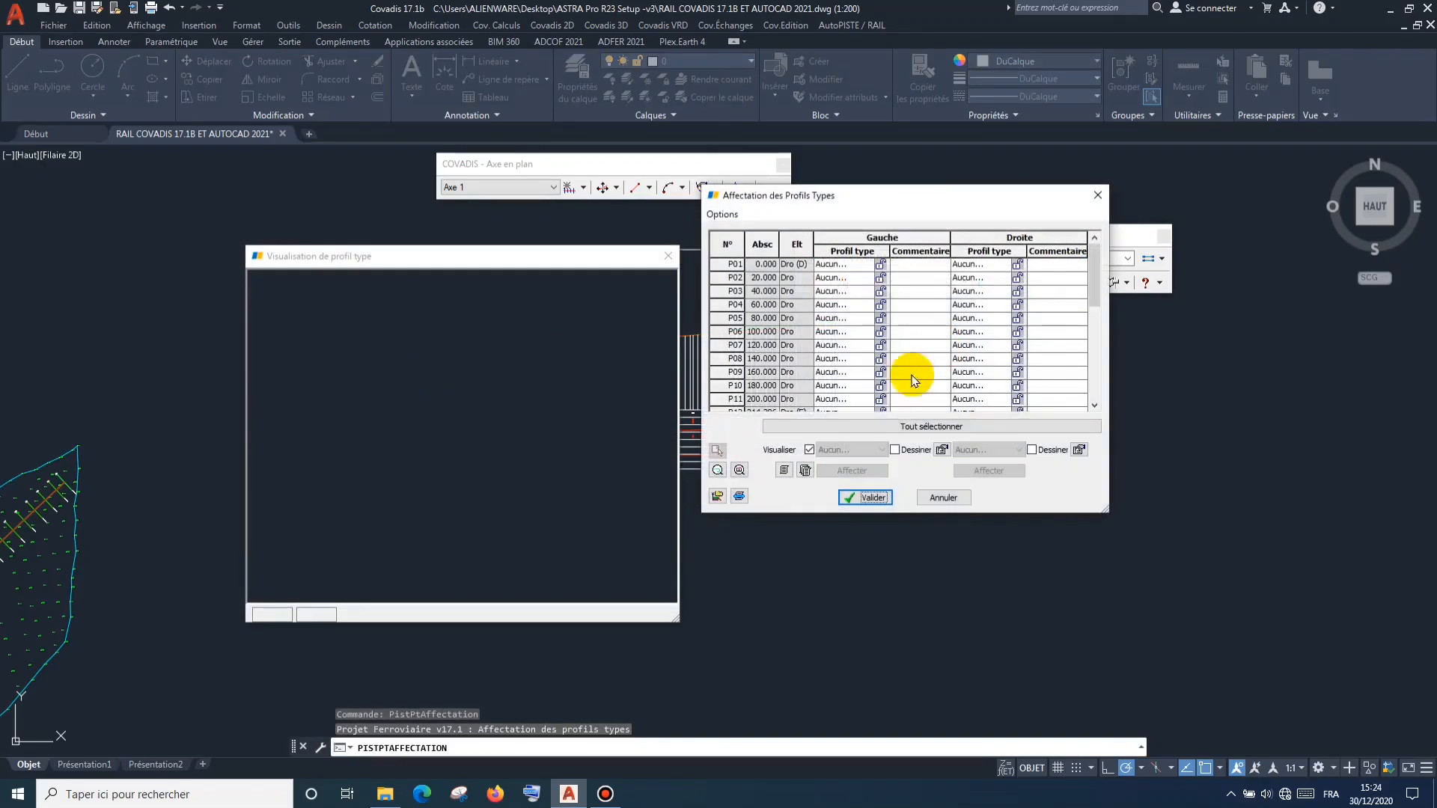
{"action": "left_click", "coordinate": [860, 428]}
{"action": "left_click", "coordinate": [862, 451]}
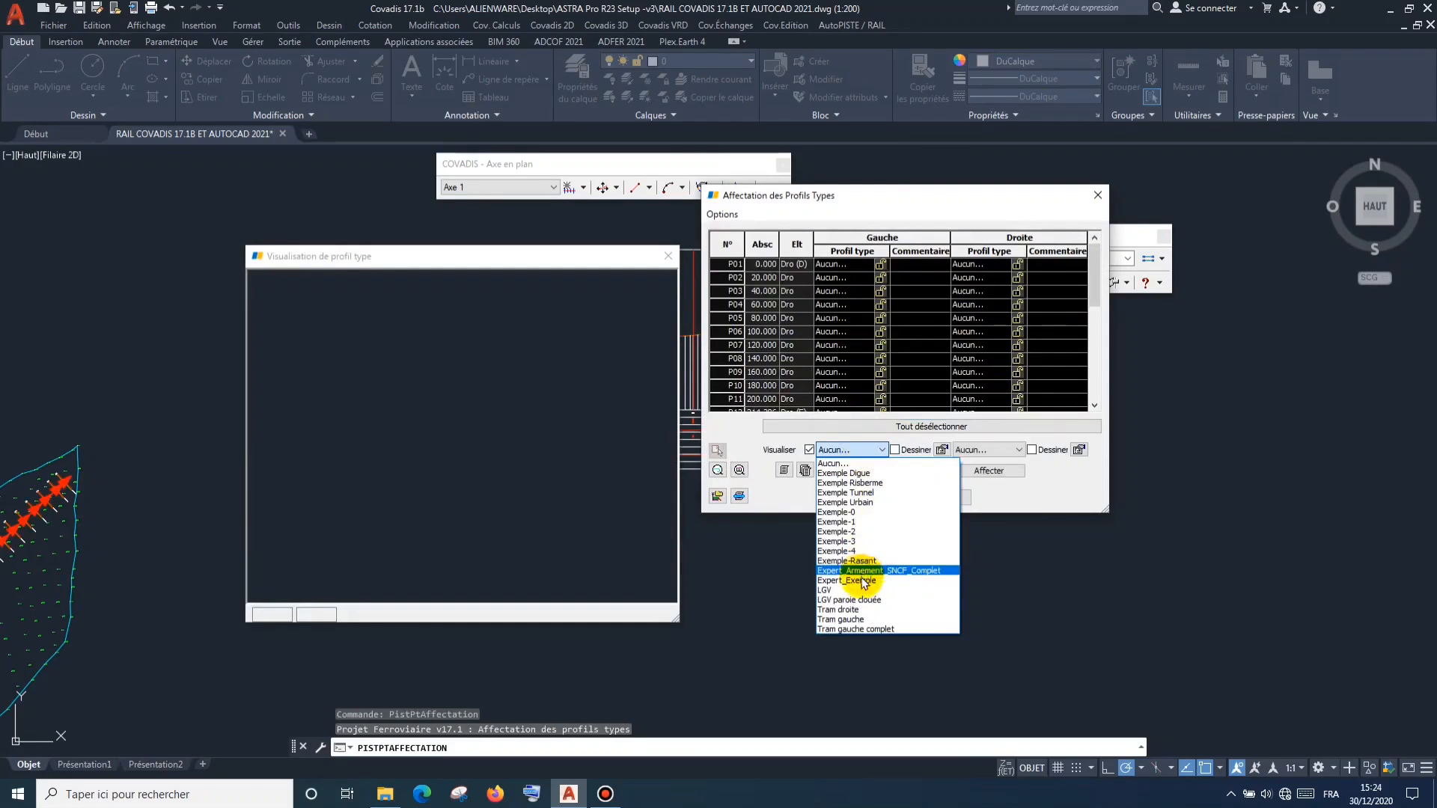
{"action": "left_click", "coordinate": [861, 620]}
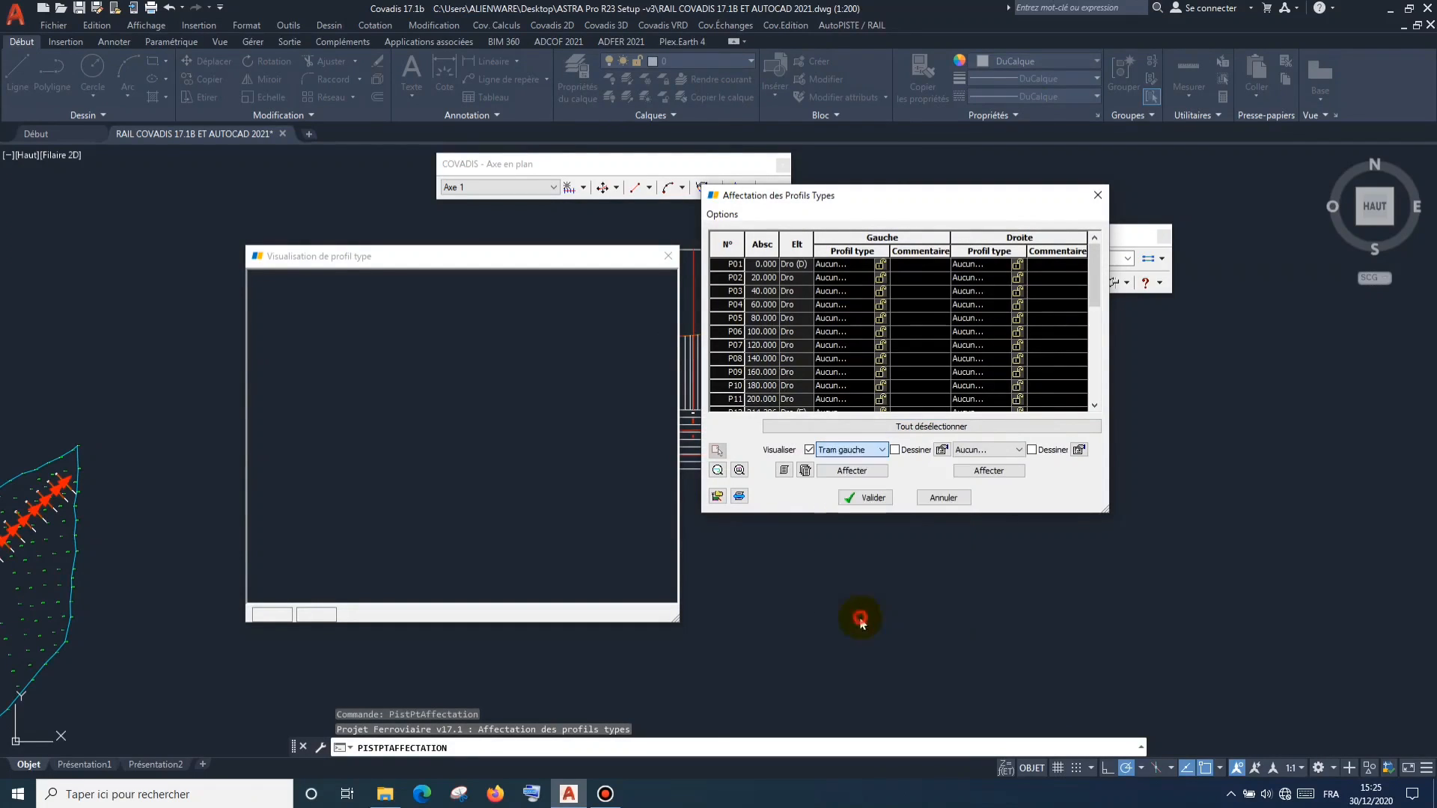
{"action": "left_click", "coordinate": [988, 450]}
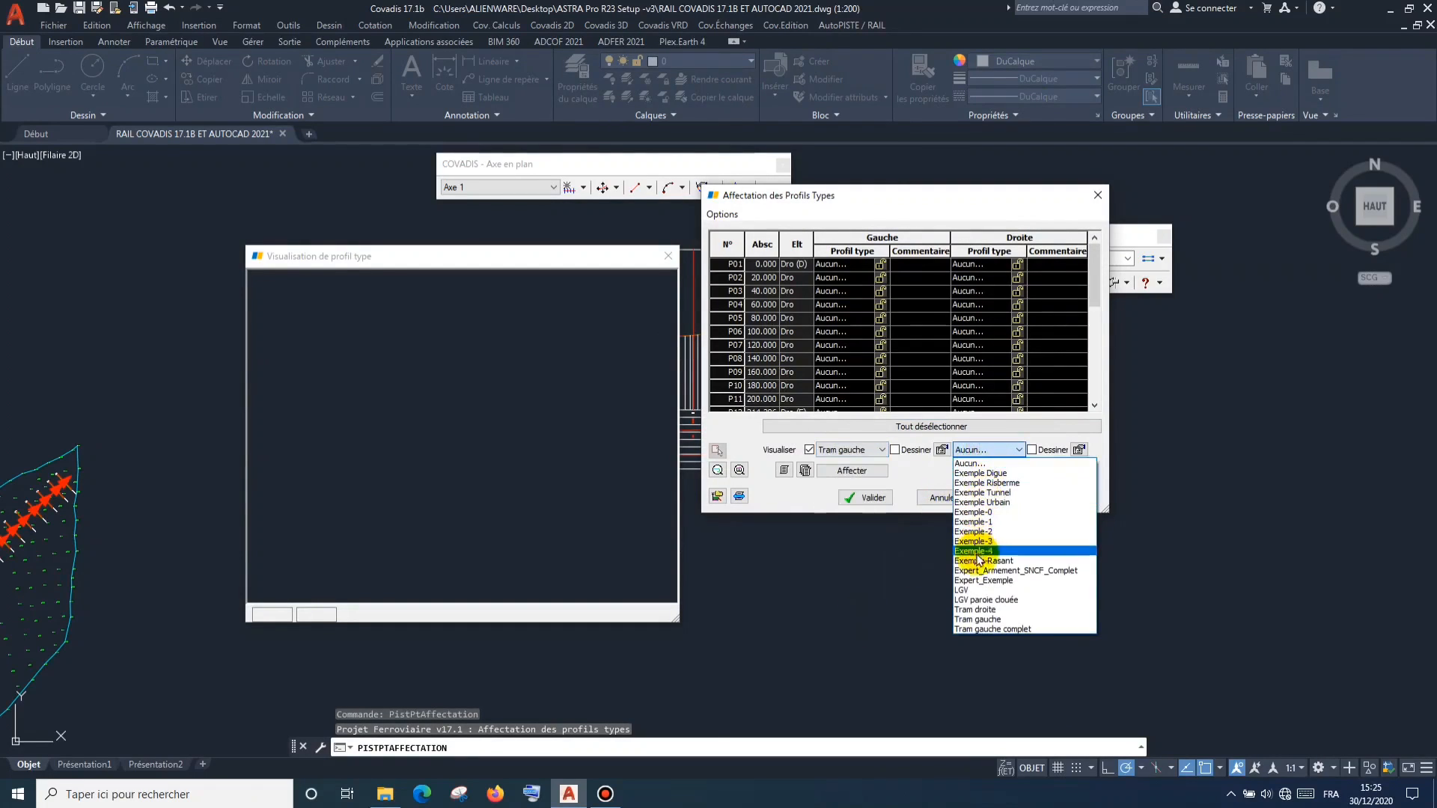
{"action": "left_click", "coordinate": [983, 610]}
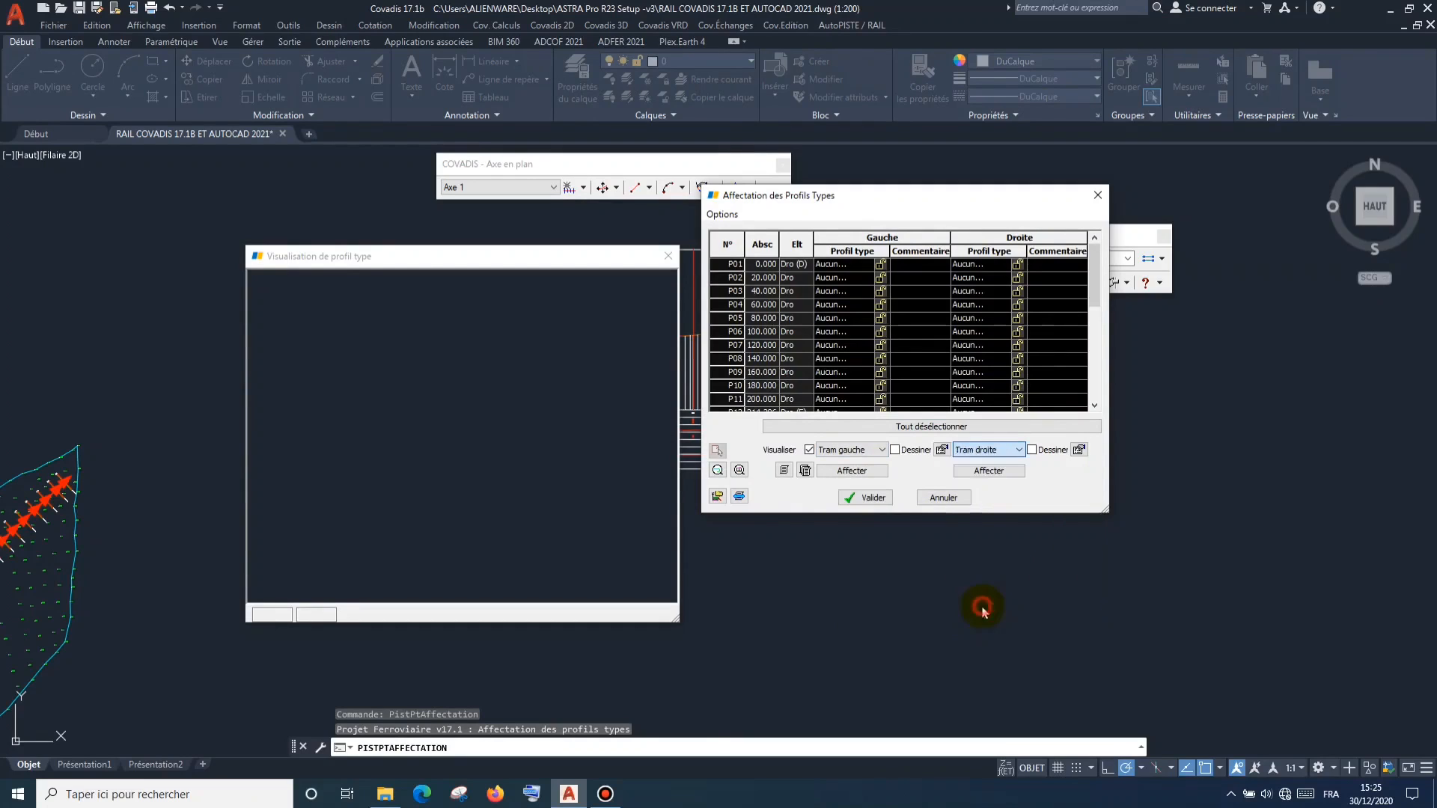
{"action": "left_click", "coordinate": [895, 450]}
{"action": "left_click", "coordinate": [1034, 450]}
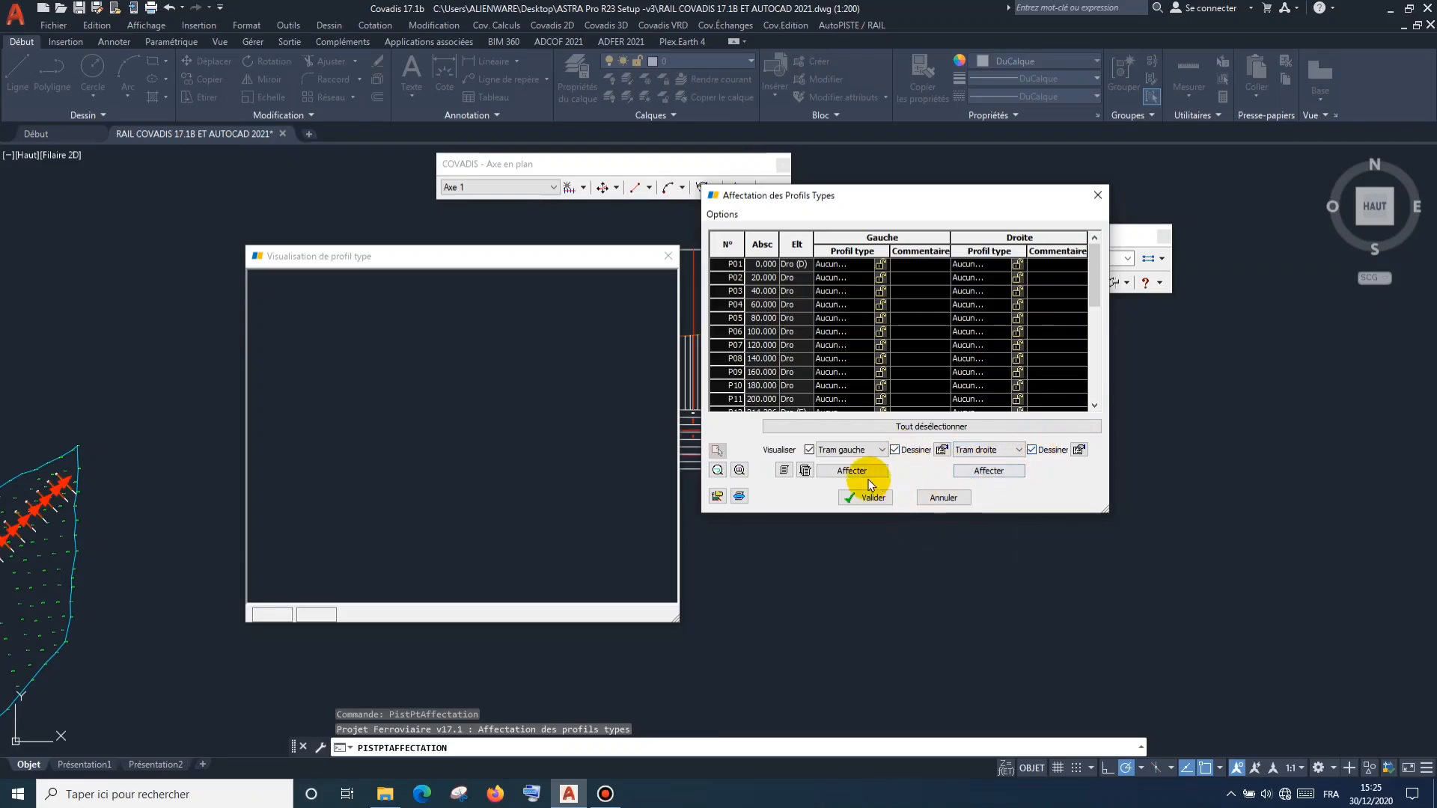
{"action": "left_click", "coordinate": [852, 471]}
{"action": "left_click", "coordinate": [988, 471]}
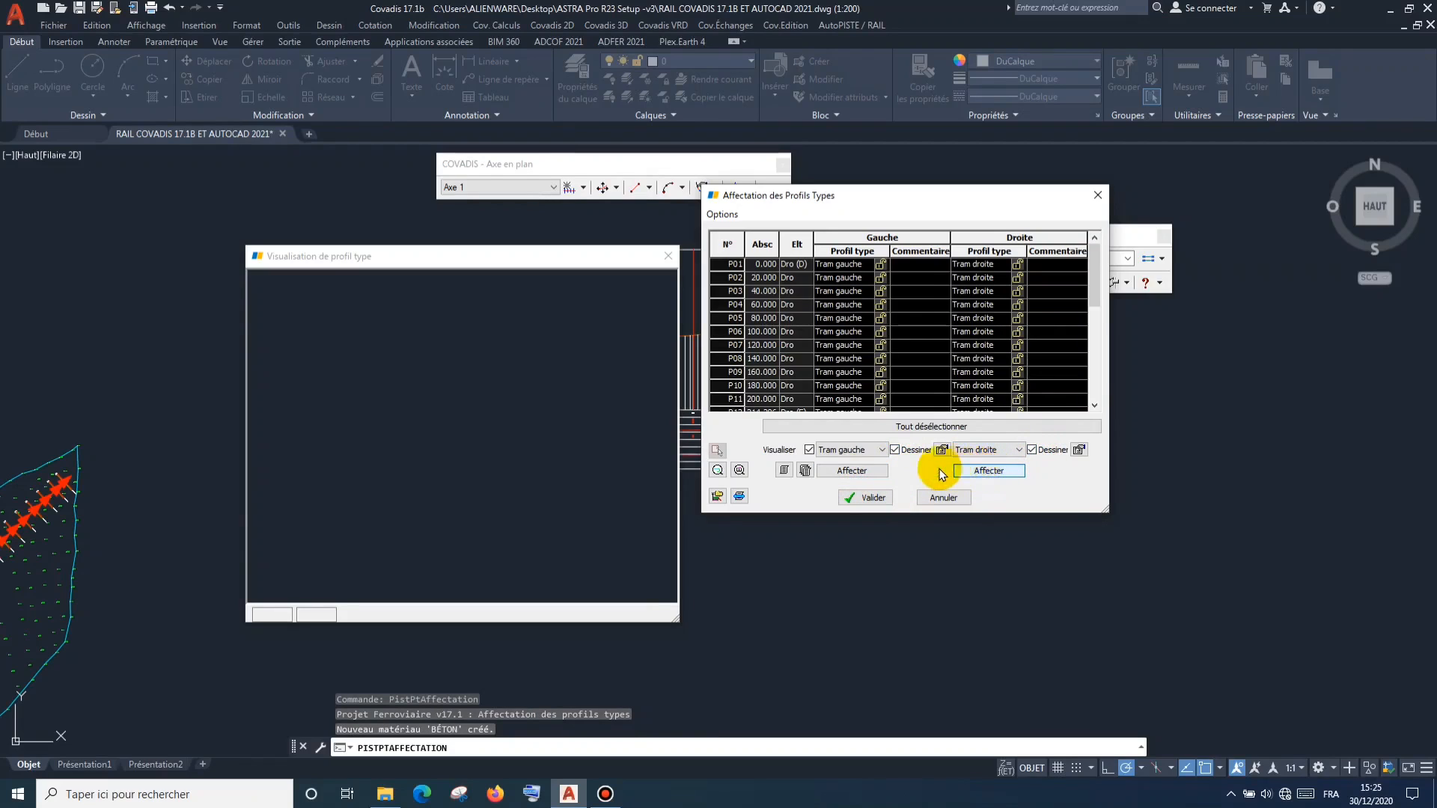
Preview the simulated cross profiles from P02 onward and validate the typical profile assignment.
{"action": "left_click", "coordinate": [729, 278]}
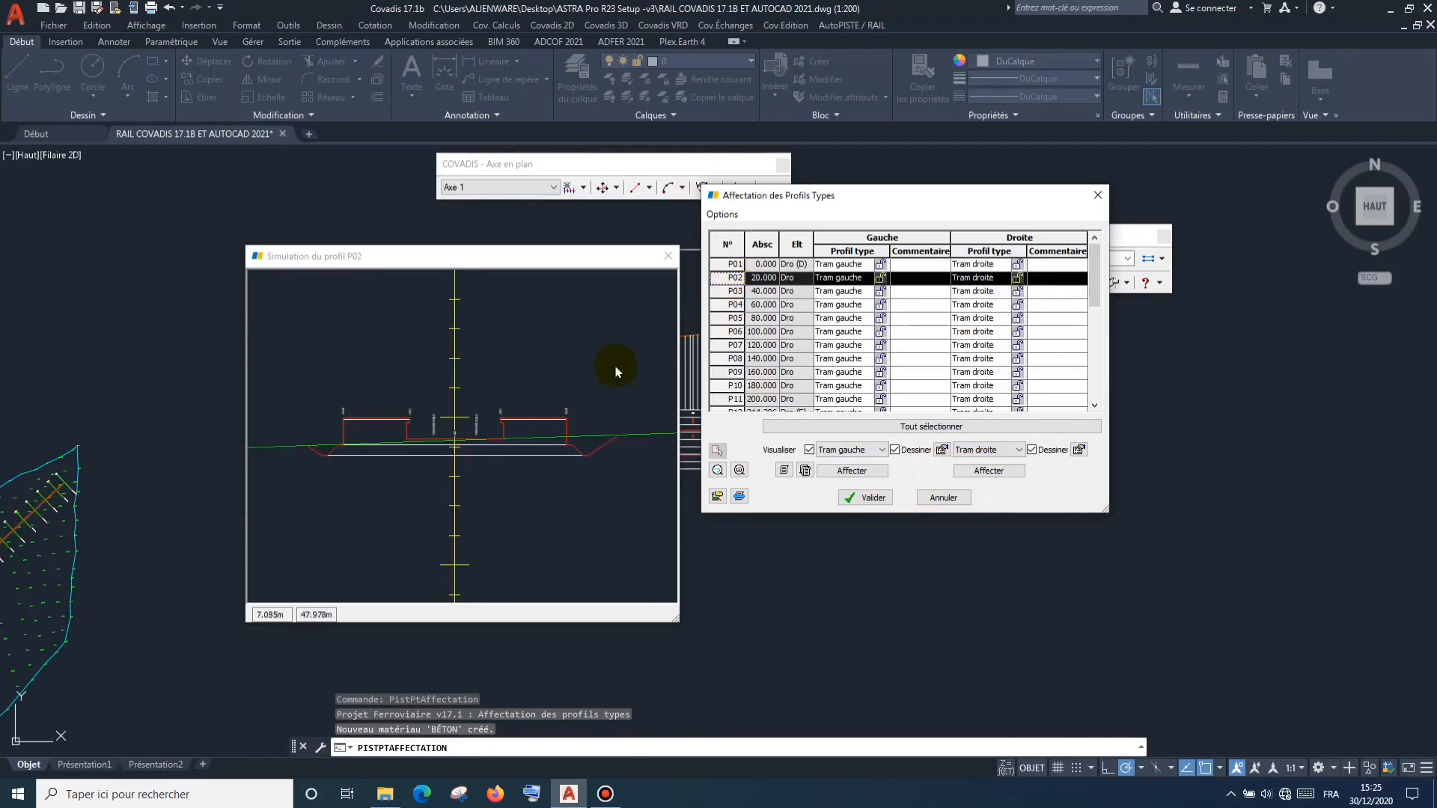
{"action": "scroll", "coordinate": [474, 436], "scroll_direction": "up", "scroll_amount": 1}
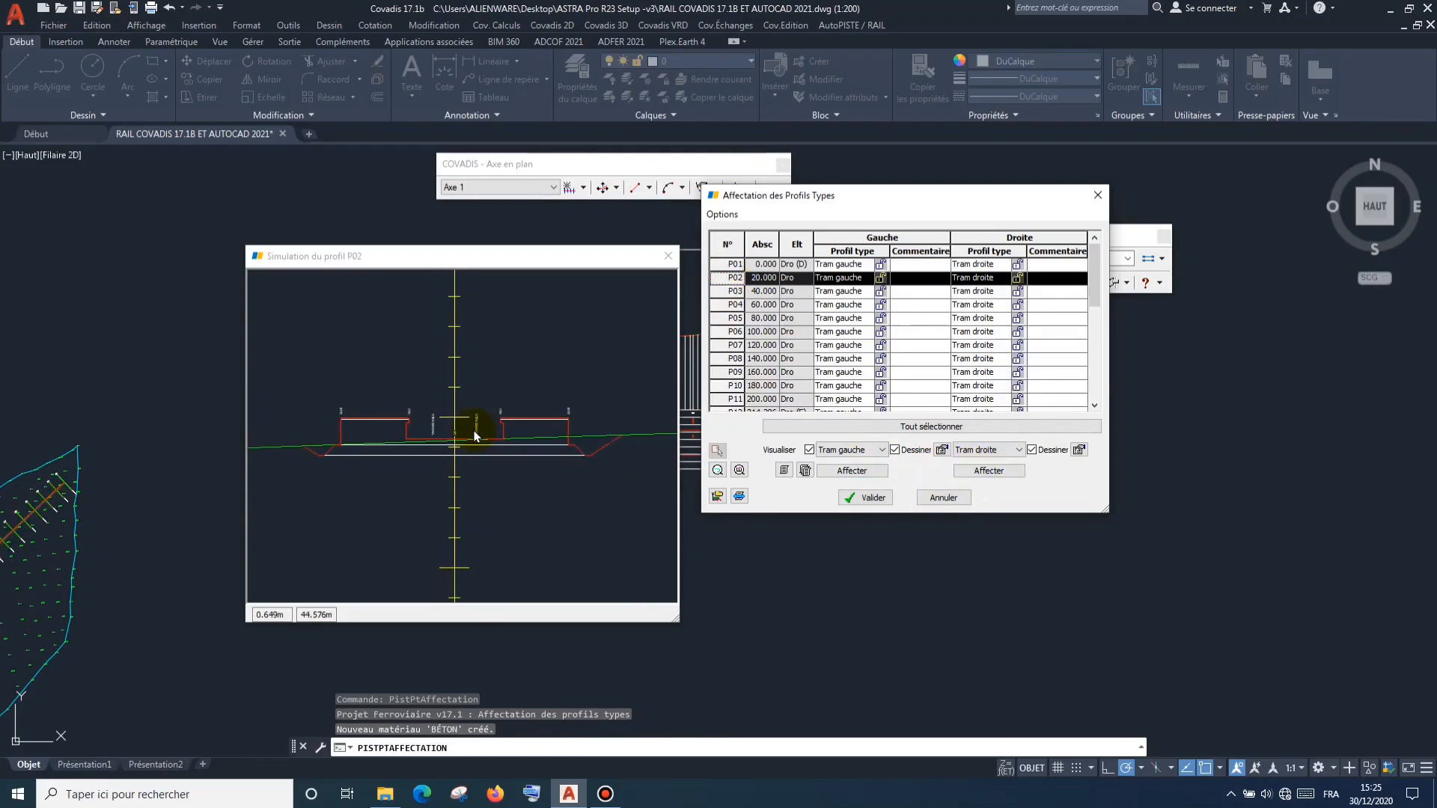
{"action": "key", "text": "Down"}
{"action": "key", "text": "Down"}
{"action": "key", "text": "Down"}
{"action": "key", "text": "Down"}
{"action": "key", "text": "Down"}
{"action": "key", "text": "Down"}
{"action": "key", "text": "Down"}
{"action": "key", "text": "Down"}
{"action": "key", "text": "Down"}
{"action": "key", "text": "Down"}
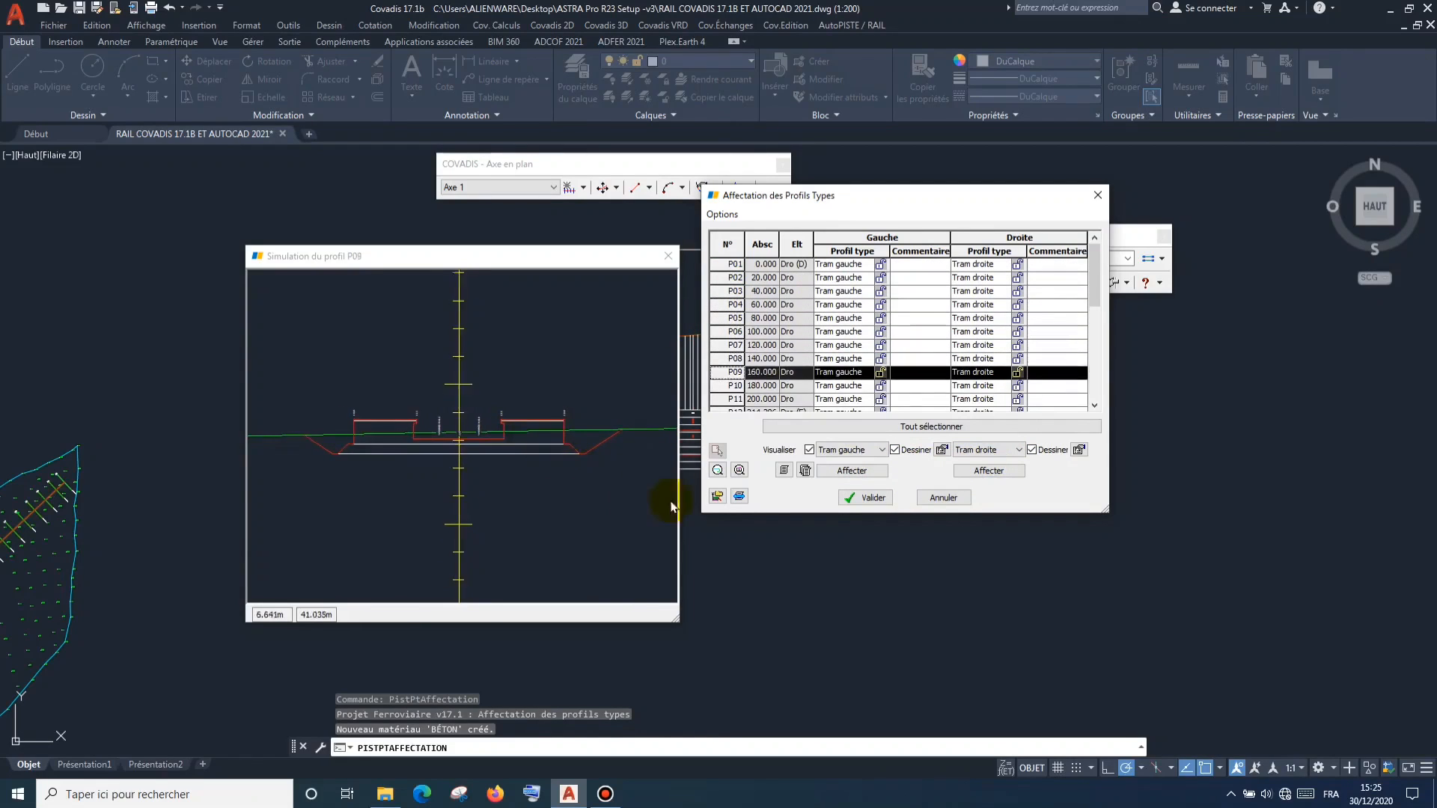
{"action": "left_click", "coordinate": [858, 495]}
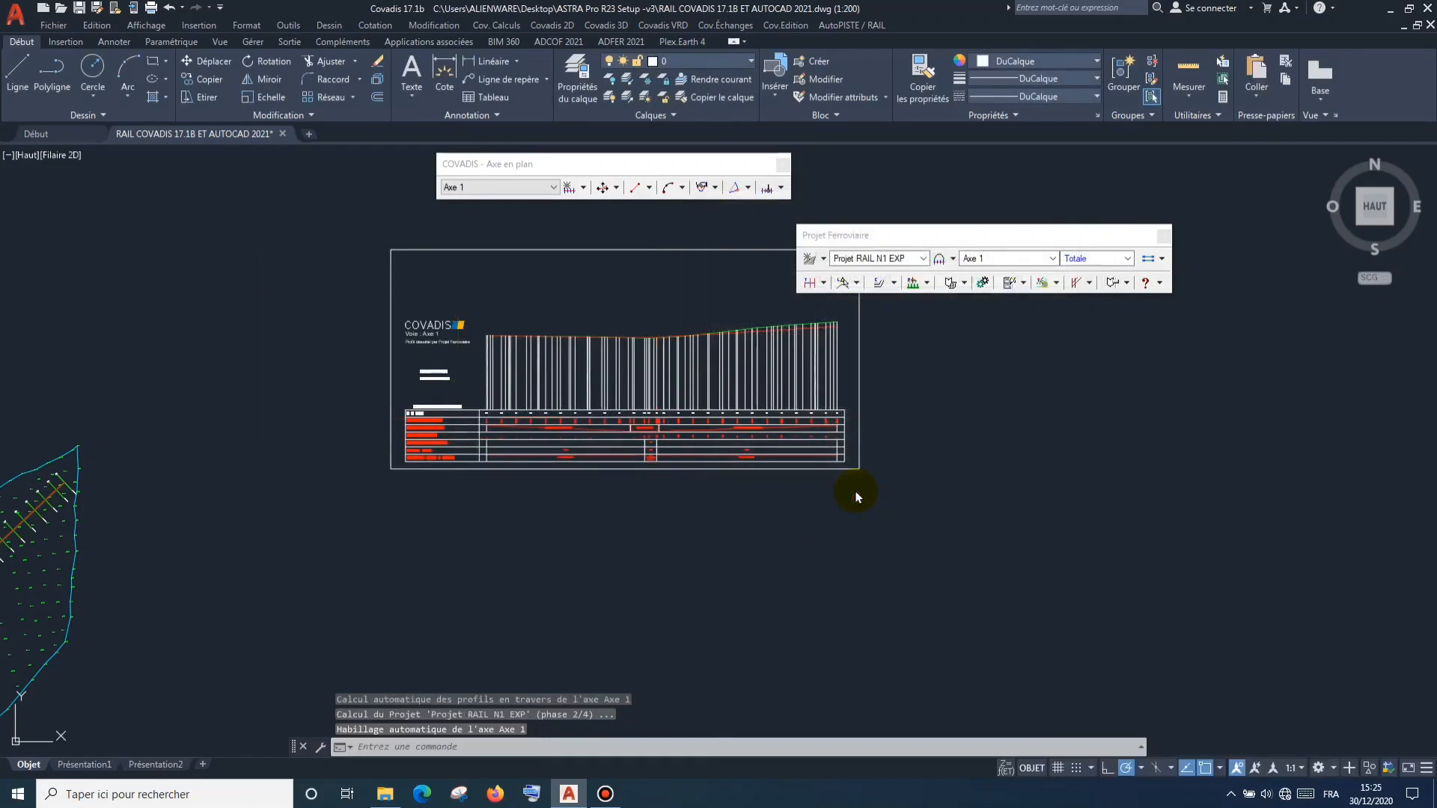
Examine the calculated track platform and its slopes along Axe 1 on the terrain in plan.
{"action": "scroll", "coordinate": [879, 462], "scroll_direction": "down", "scroll_amount": 4}
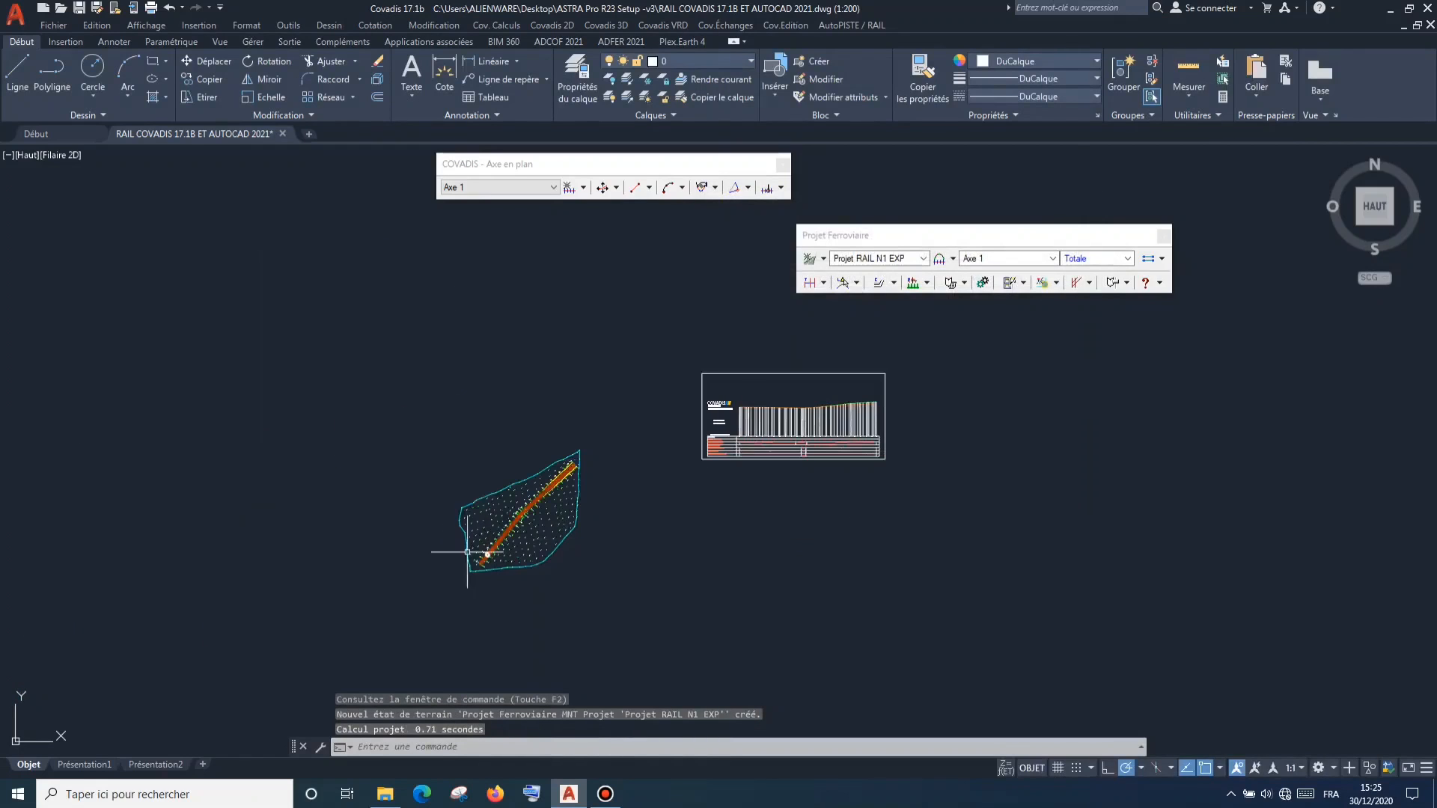
{"action": "scroll", "coordinate": [467, 552], "scroll_direction": "up", "scroll_amount": 8}
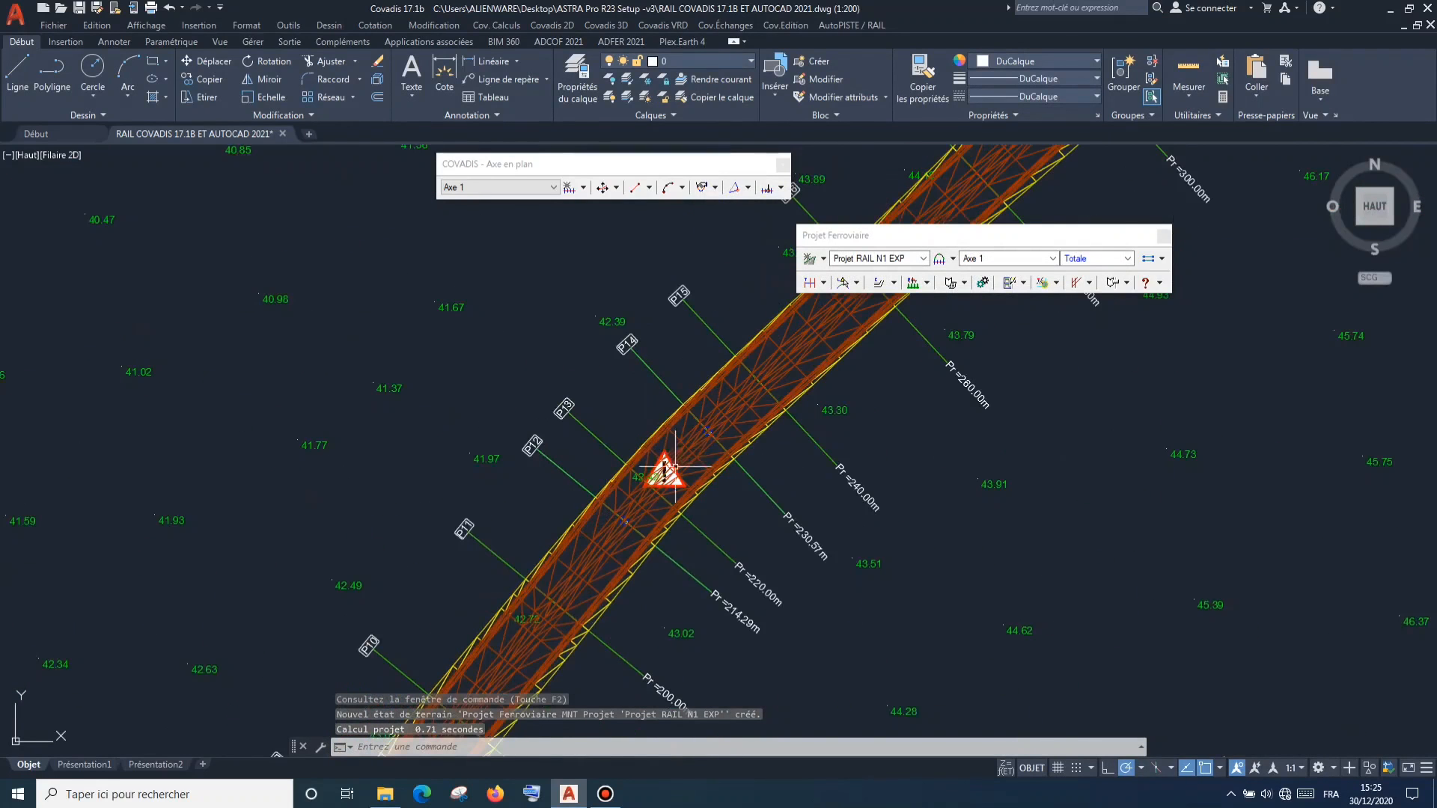
{"action": "scroll", "coordinate": [675, 467], "scroll_direction": "down", "scroll_amount": 8}
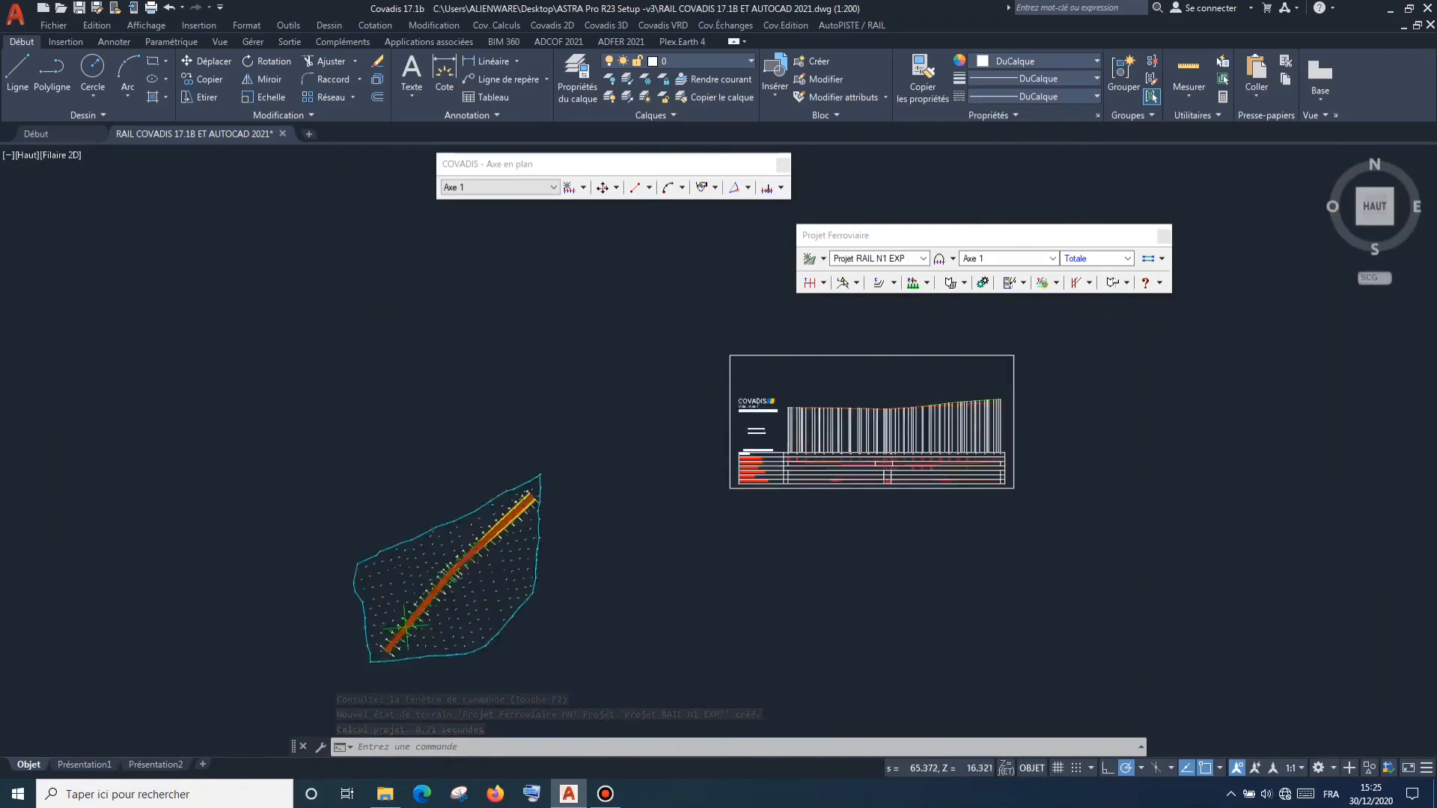
{"action": "scroll", "coordinate": [827, 432], "scroll_direction": "up", "scroll_amount": 2}
{"action": "scroll", "coordinate": [771, 434], "scroll_direction": "down", "scroll_amount": 6}
{"action": "scroll", "coordinate": [693, 558], "scroll_direction": "up", "scroll_amount": 6}
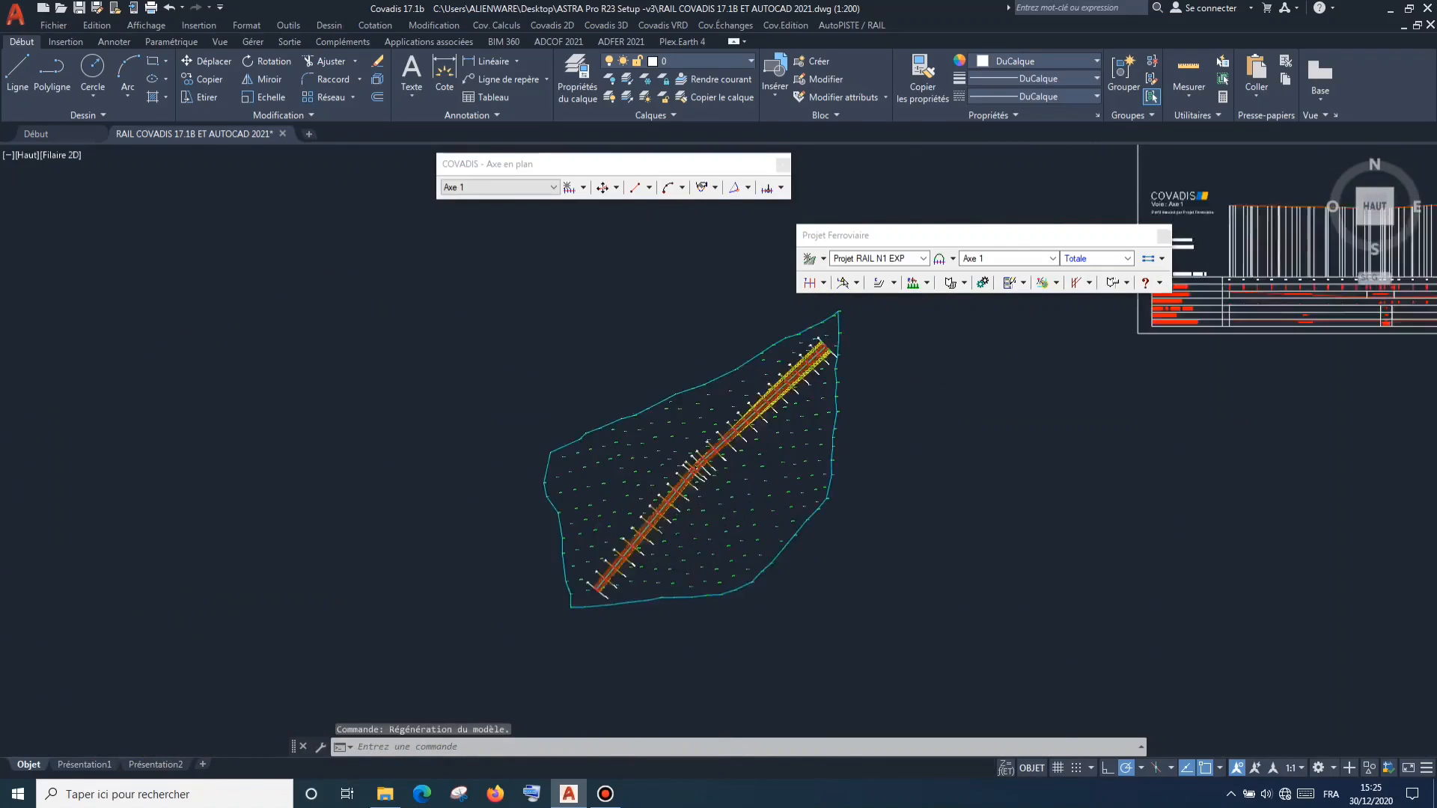
{"action": "scroll", "coordinate": [811, 409], "scroll_direction": "up", "scroll_amount": 2}
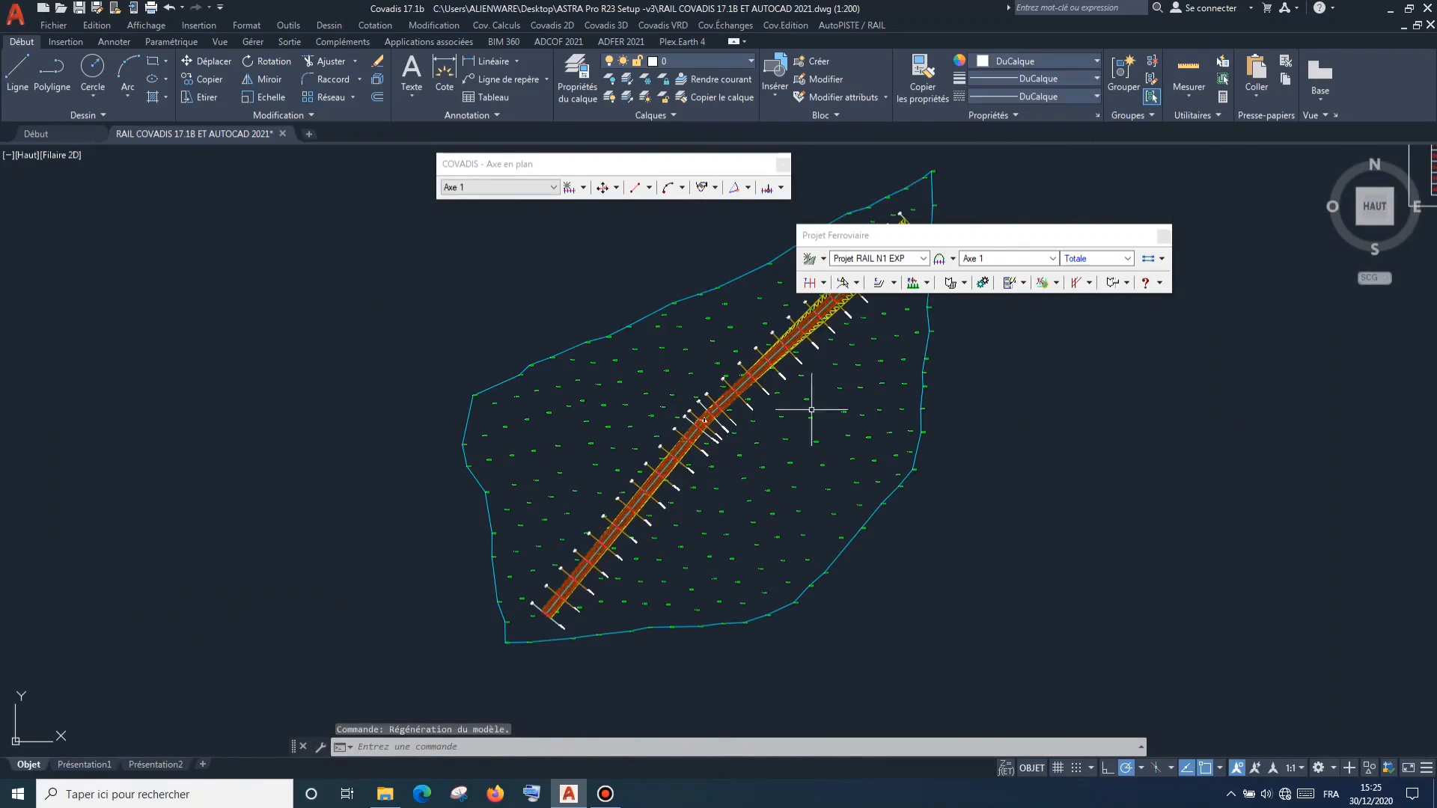
Set the project dressing to draw 2D entities linking the typed points and colour the surface natures, accepting the listed soil family colours.
{"action": "left_click", "coordinate": [927, 284]}
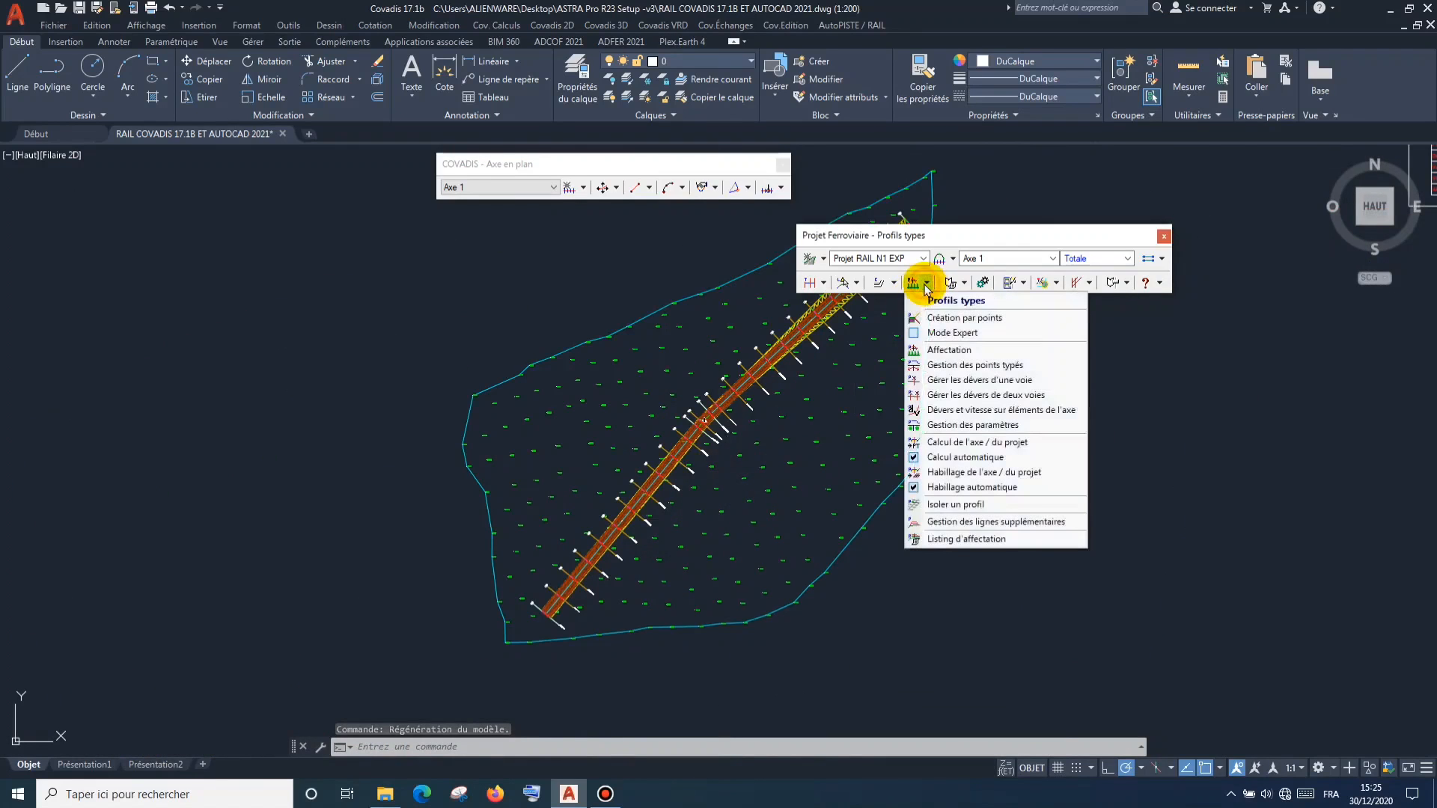
{"action": "left_click", "coordinate": [962, 472]}
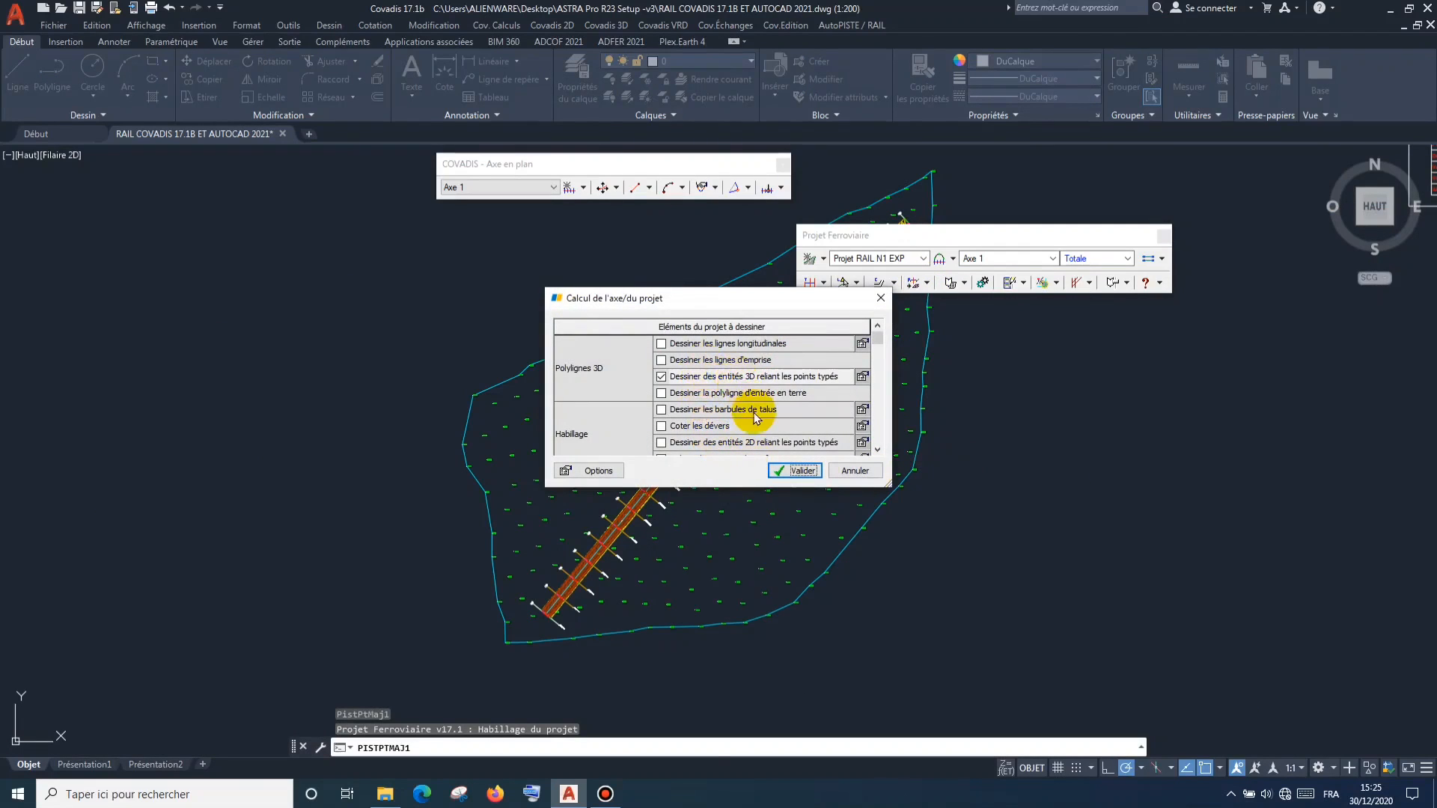
{"action": "scroll", "coordinate": [753, 415], "scroll_direction": "down", "scroll_amount": 1}
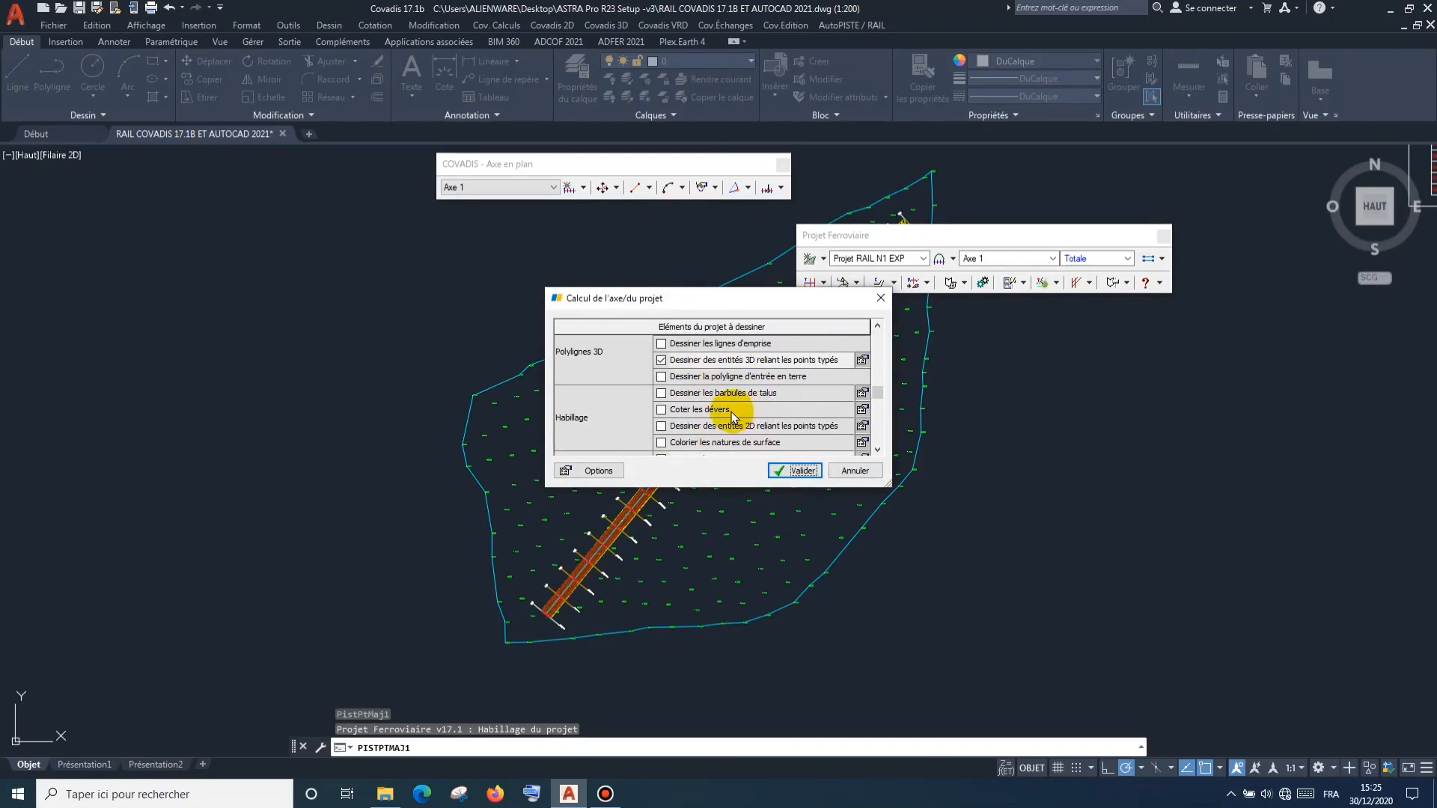
{"action": "scroll", "coordinate": [733, 417], "scroll_direction": "down", "scroll_amount": 3}
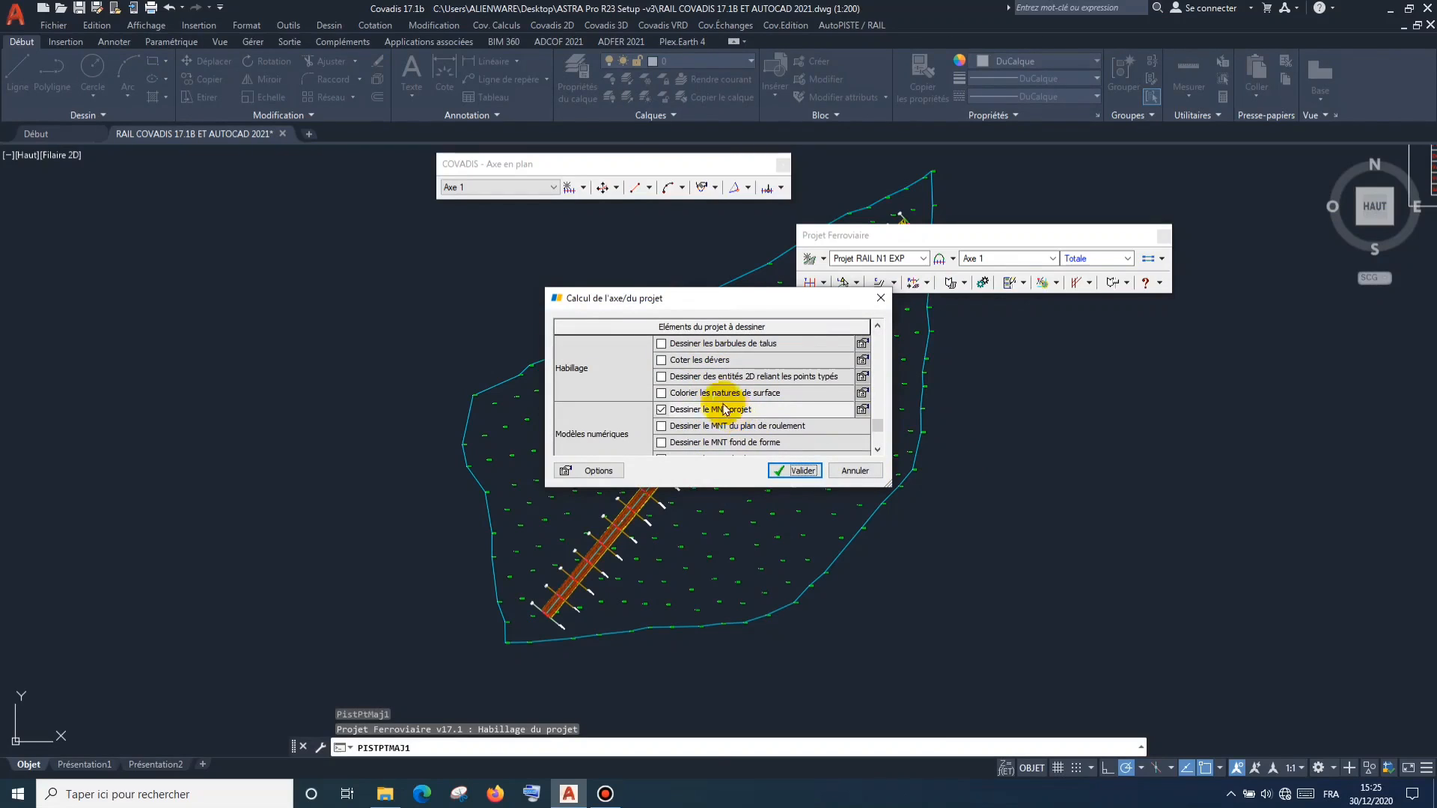
{"action": "left_click", "coordinate": [661, 378]}
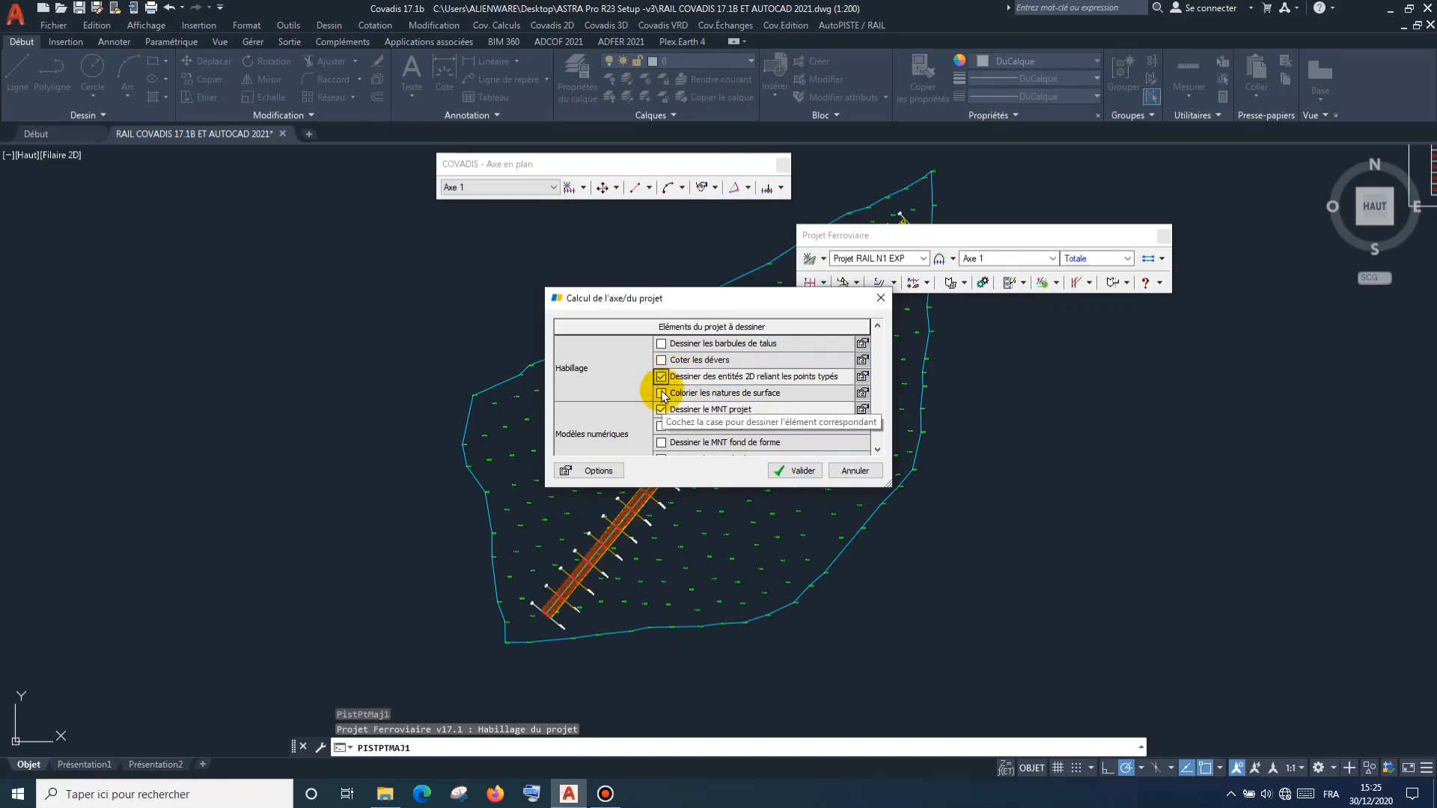
{"action": "left_click", "coordinate": [662, 393]}
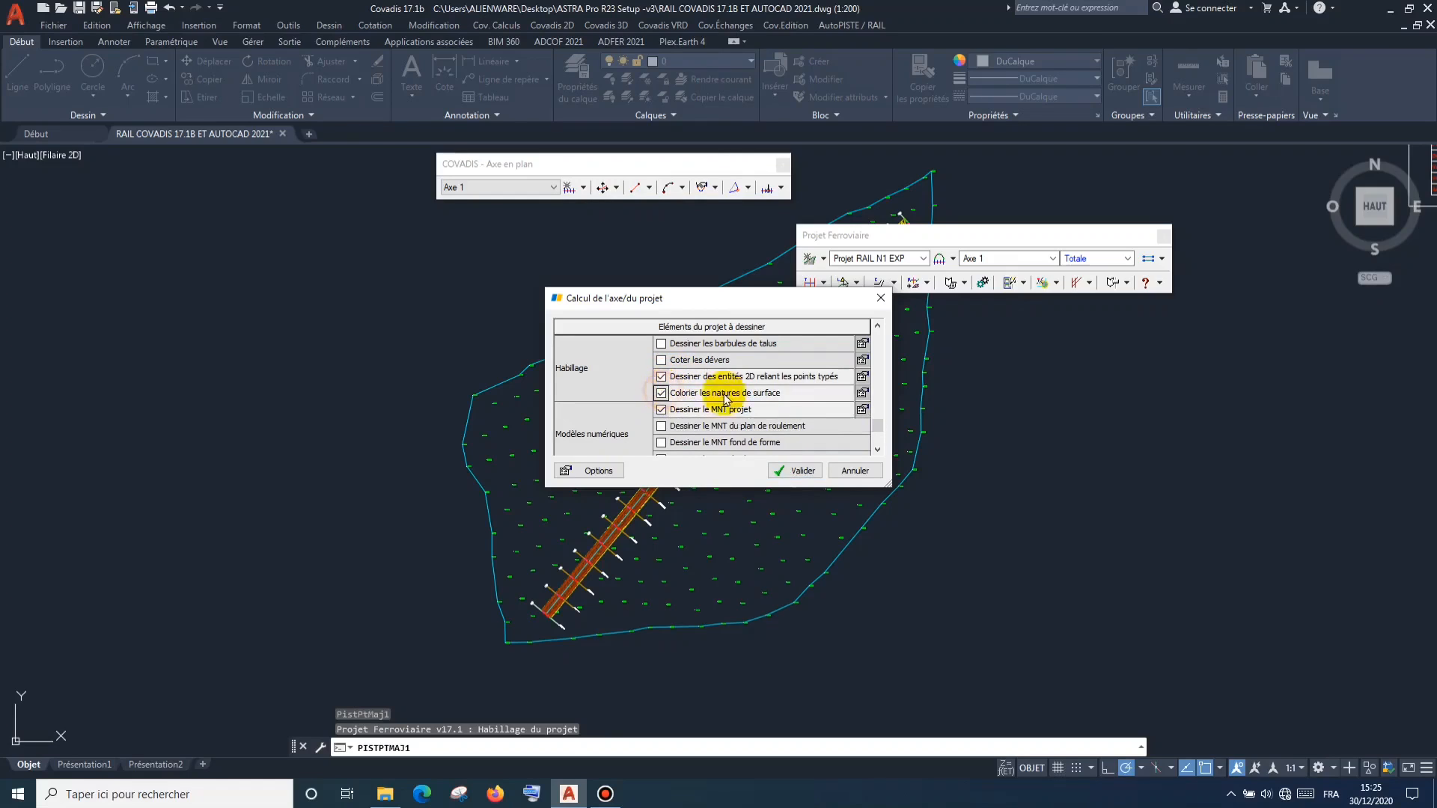
{"action": "left_click", "coordinate": [862, 394]}
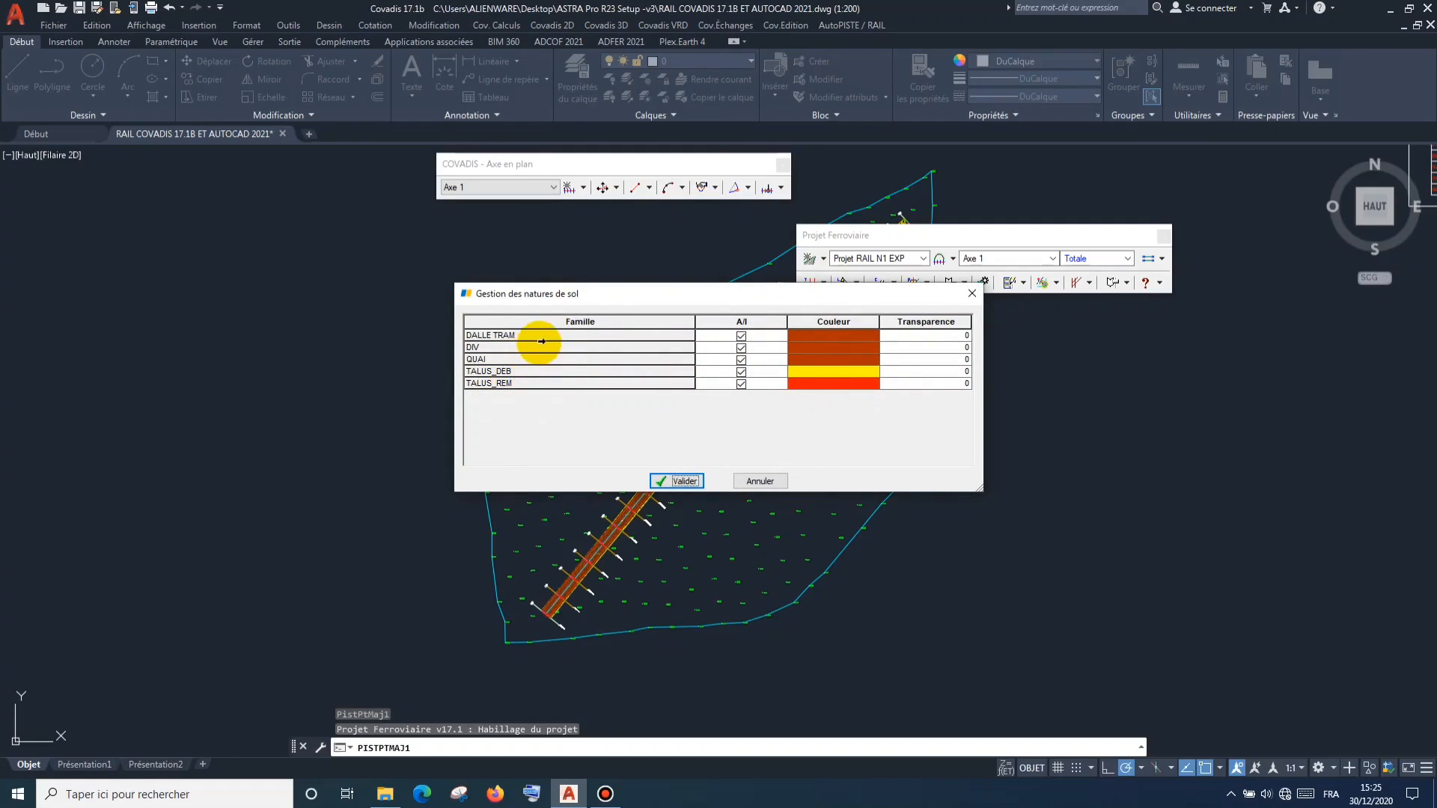
{"action": "left_click", "coordinate": [661, 480]}
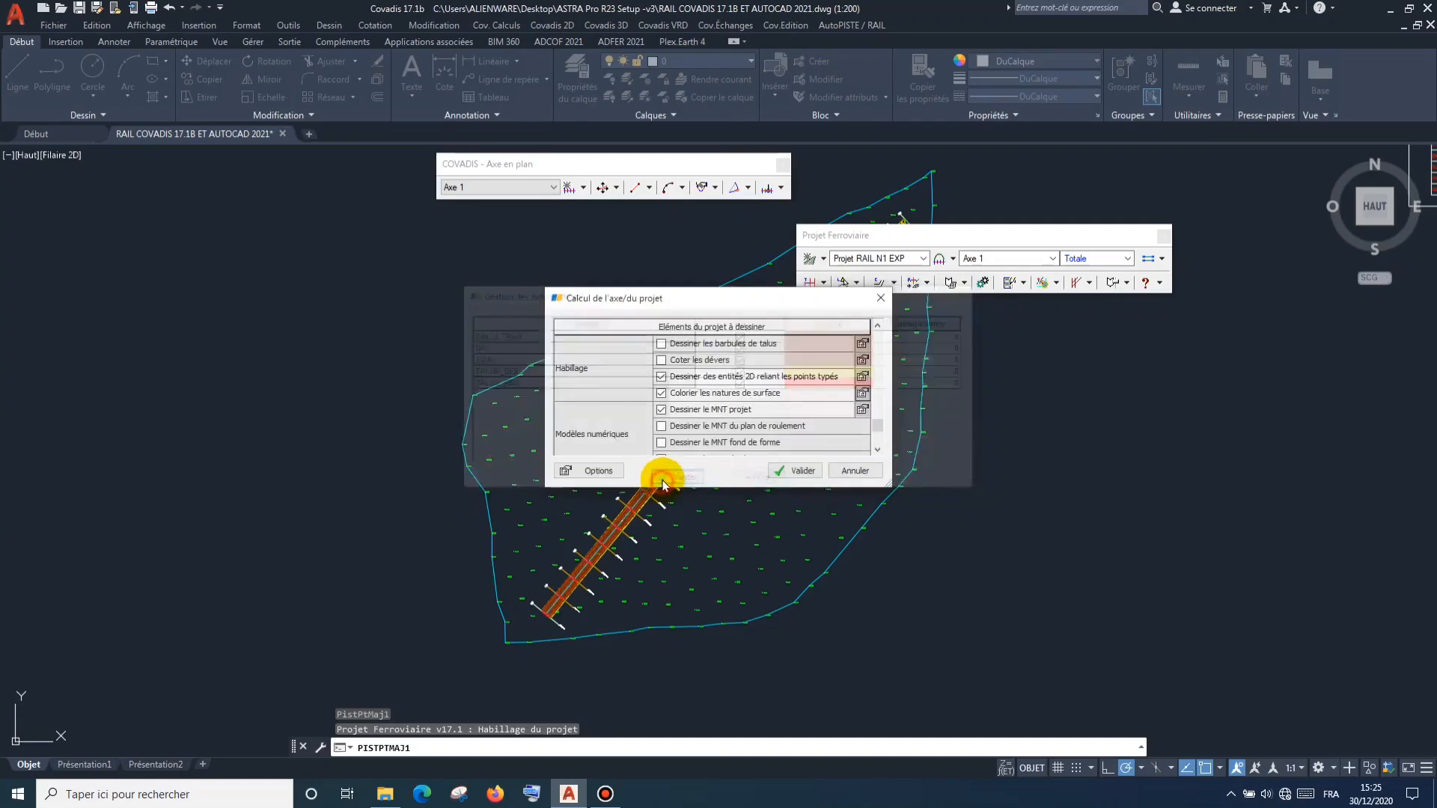
Include TN in the soil natures drawn for the project MNT and exclude Talus remblai and Talus déblai.
{"action": "left_click", "coordinate": [861, 410]}
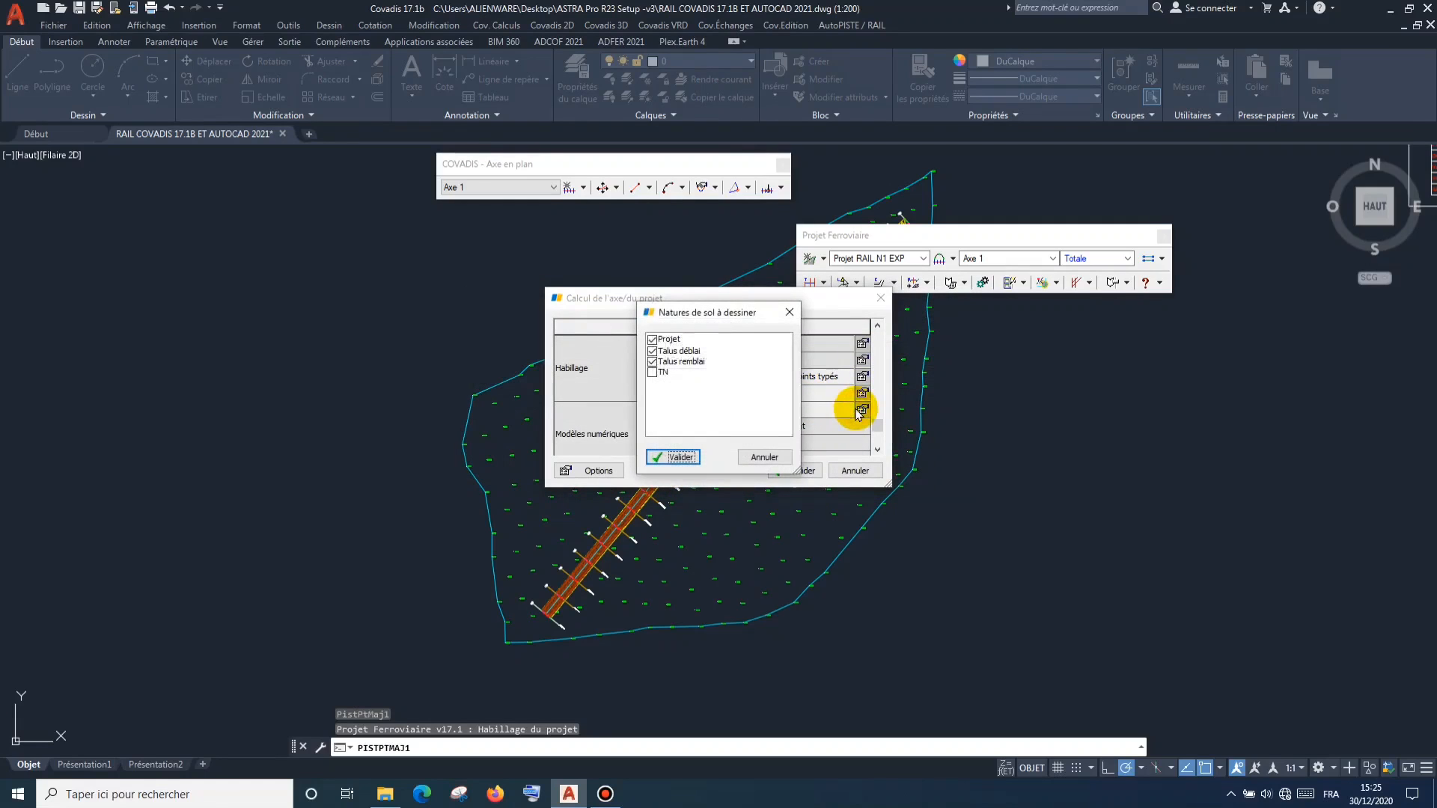
{"action": "left_click", "coordinate": [653, 372]}
{"action": "left_click", "coordinate": [653, 360]}
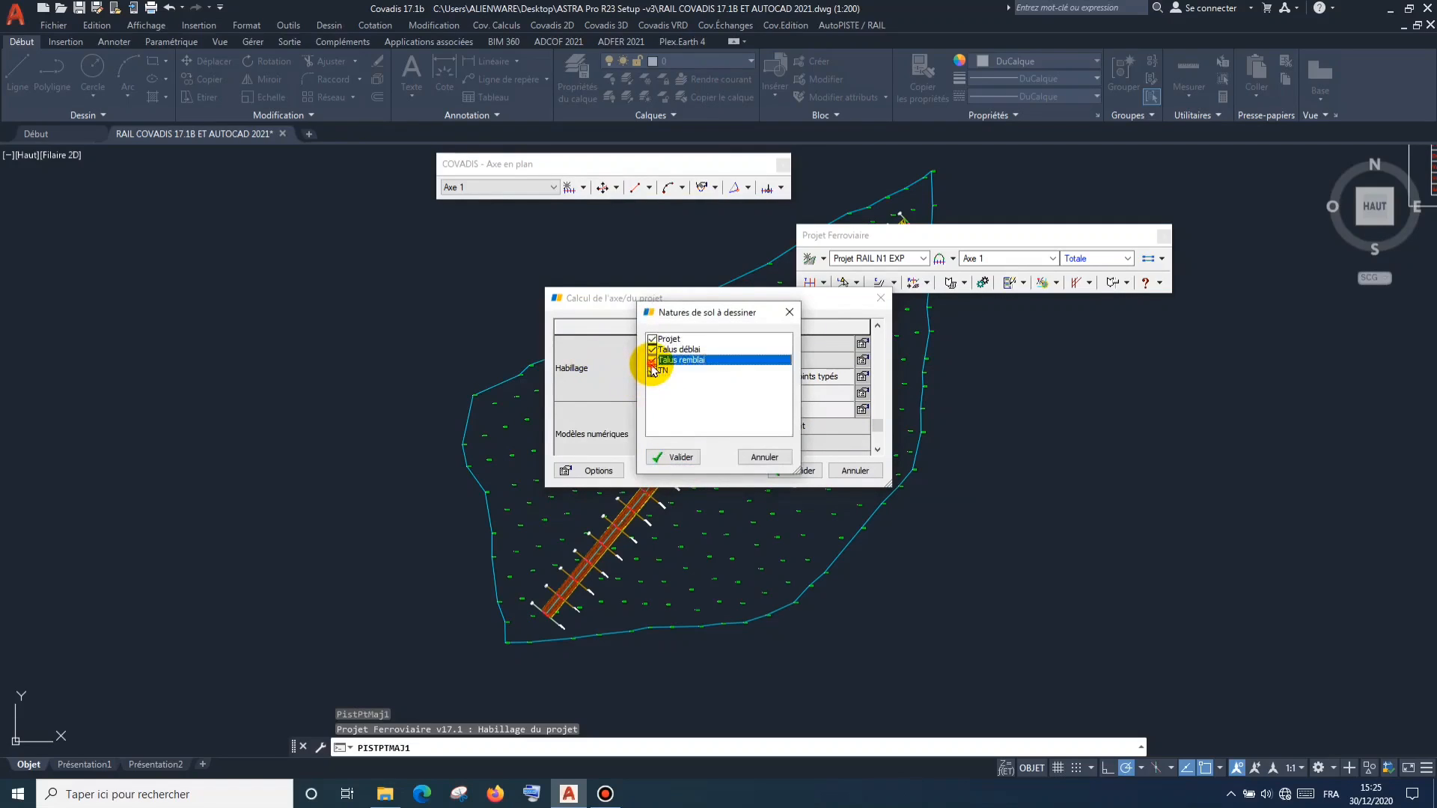
{"action": "left_click", "coordinate": [652, 350]}
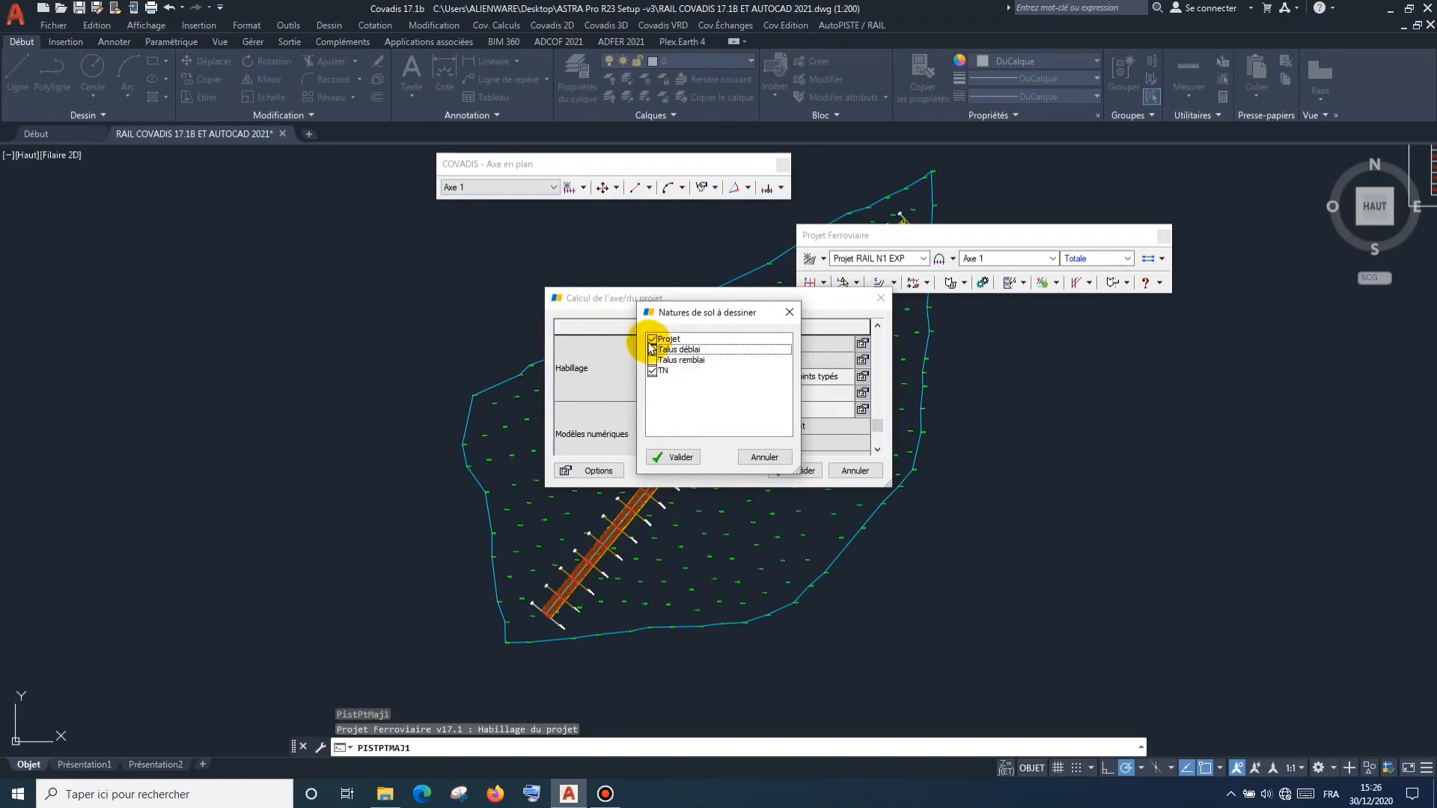
{"action": "left_click", "coordinate": [680, 458]}
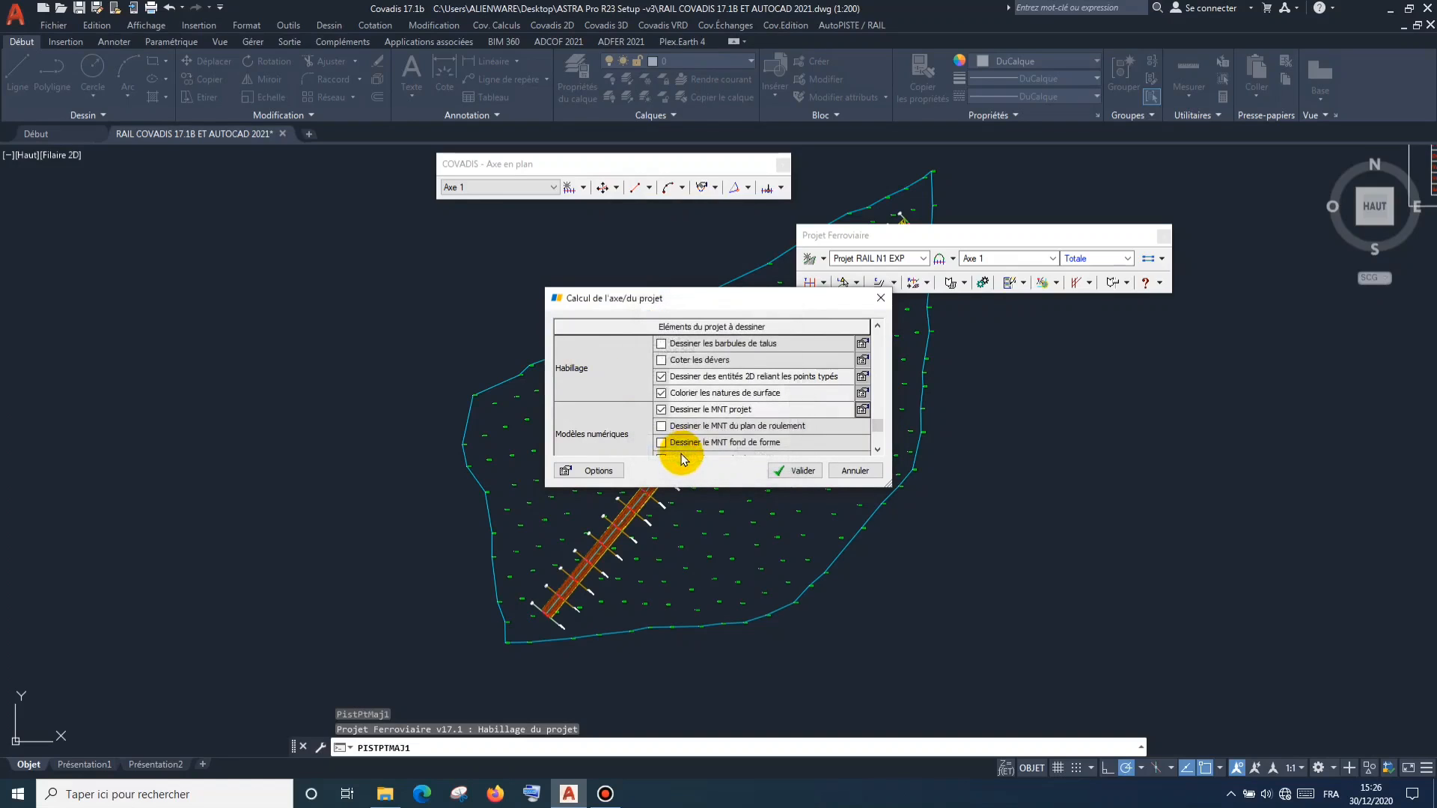
Accept the calculation options, run the project dressing and check the coloured track platform in plan.
{"action": "scroll", "coordinate": [754, 395], "scroll_direction": "down", "scroll_amount": 1}
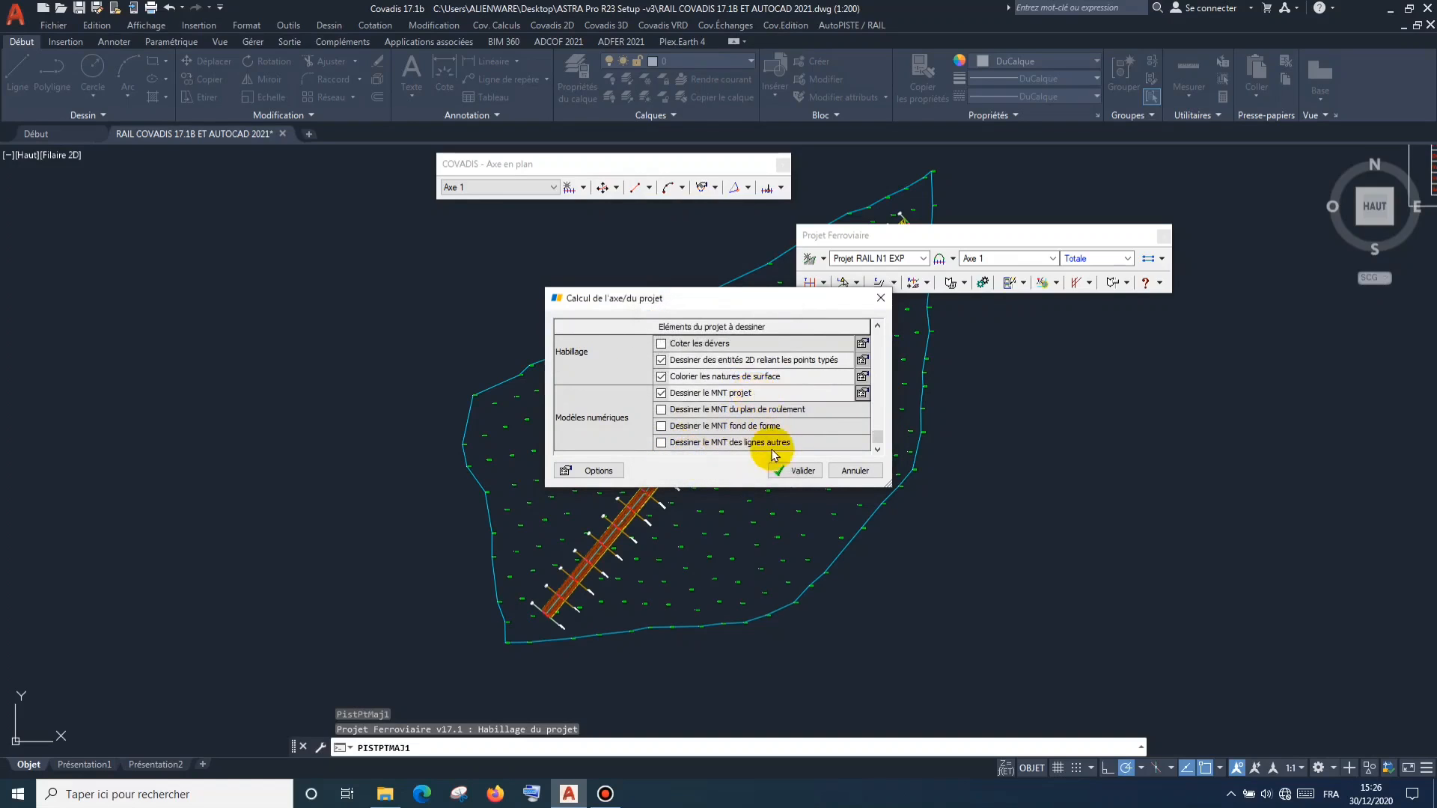
{"action": "left_click", "coordinate": [617, 472]}
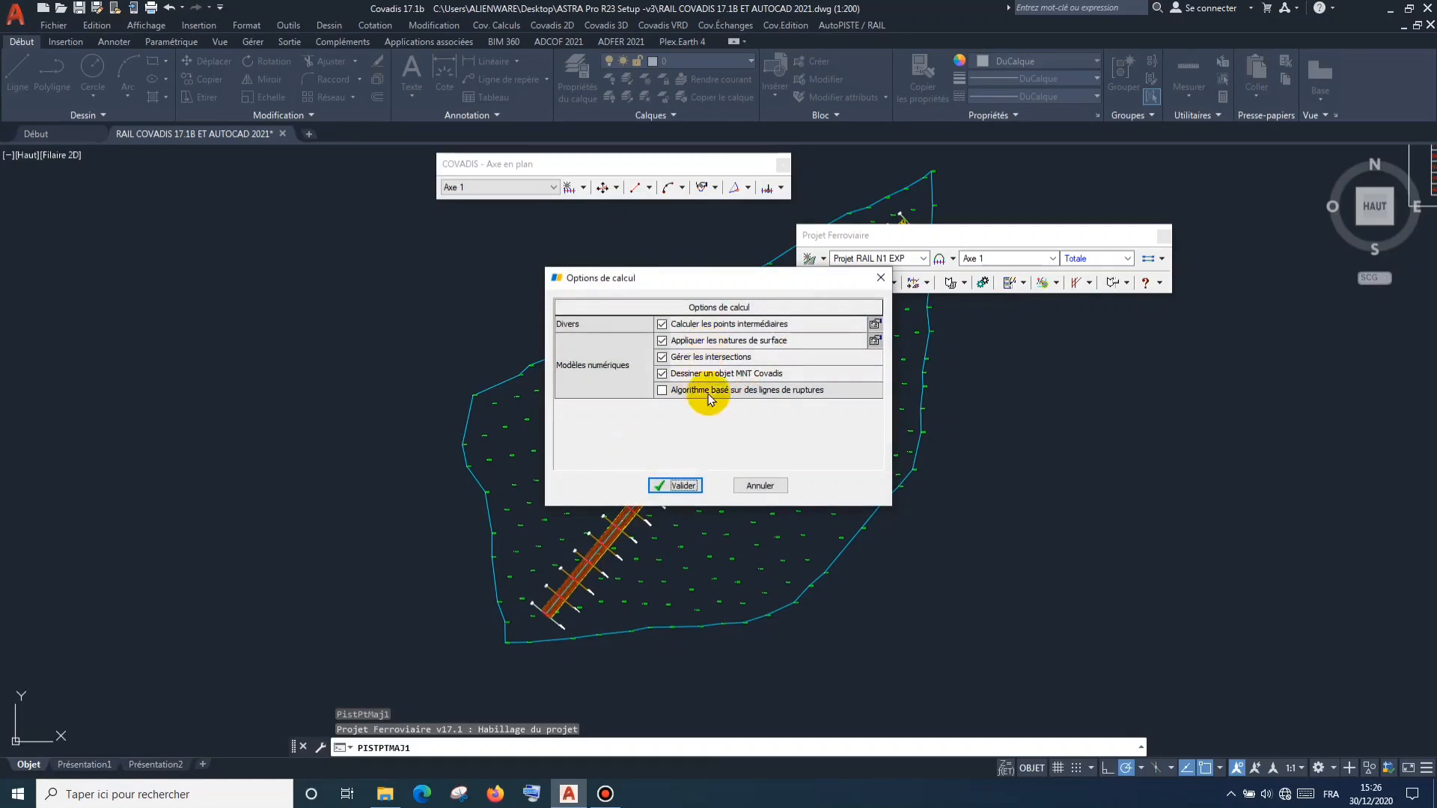
{"action": "left_click", "coordinate": [676, 485]}
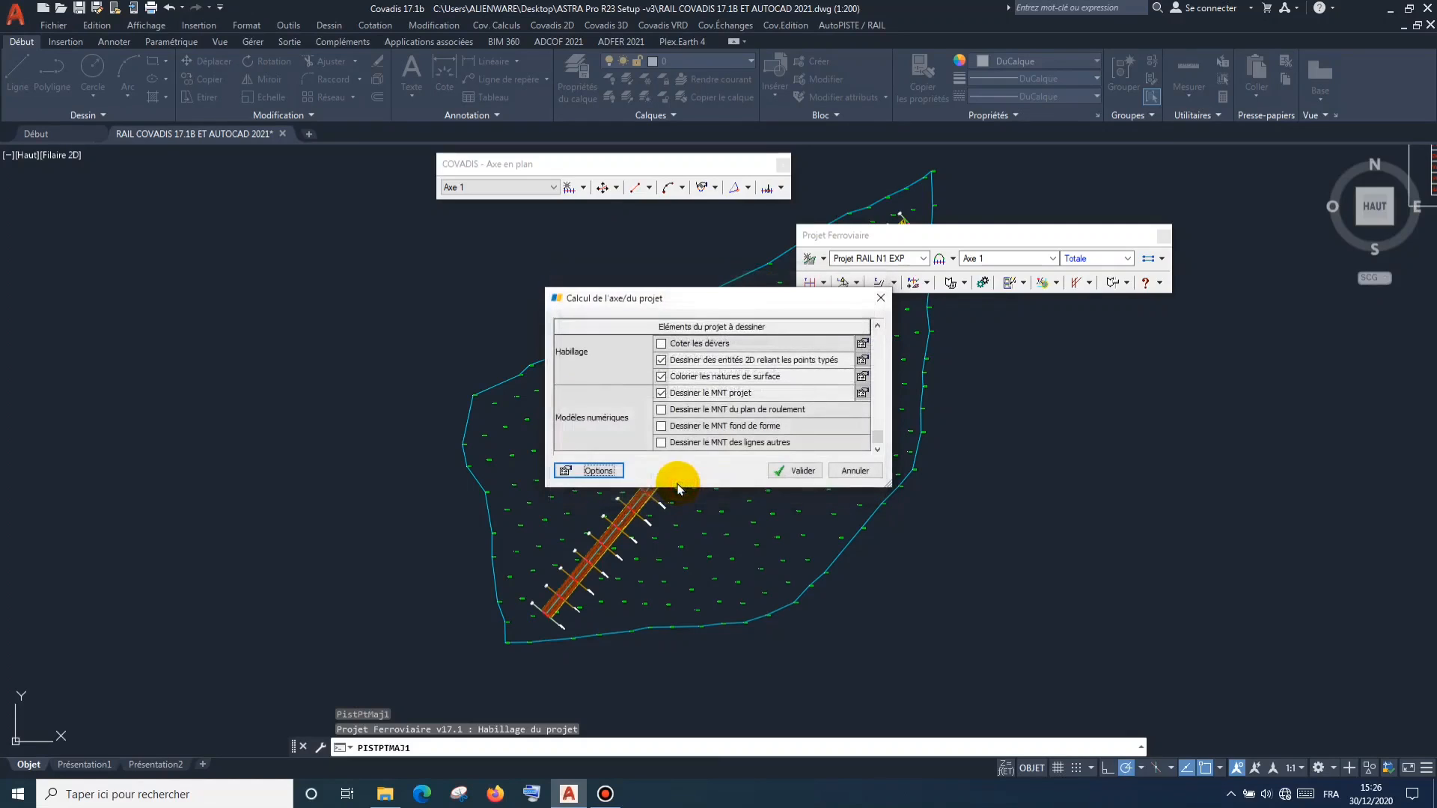
{"action": "left_click", "coordinate": [781, 473]}
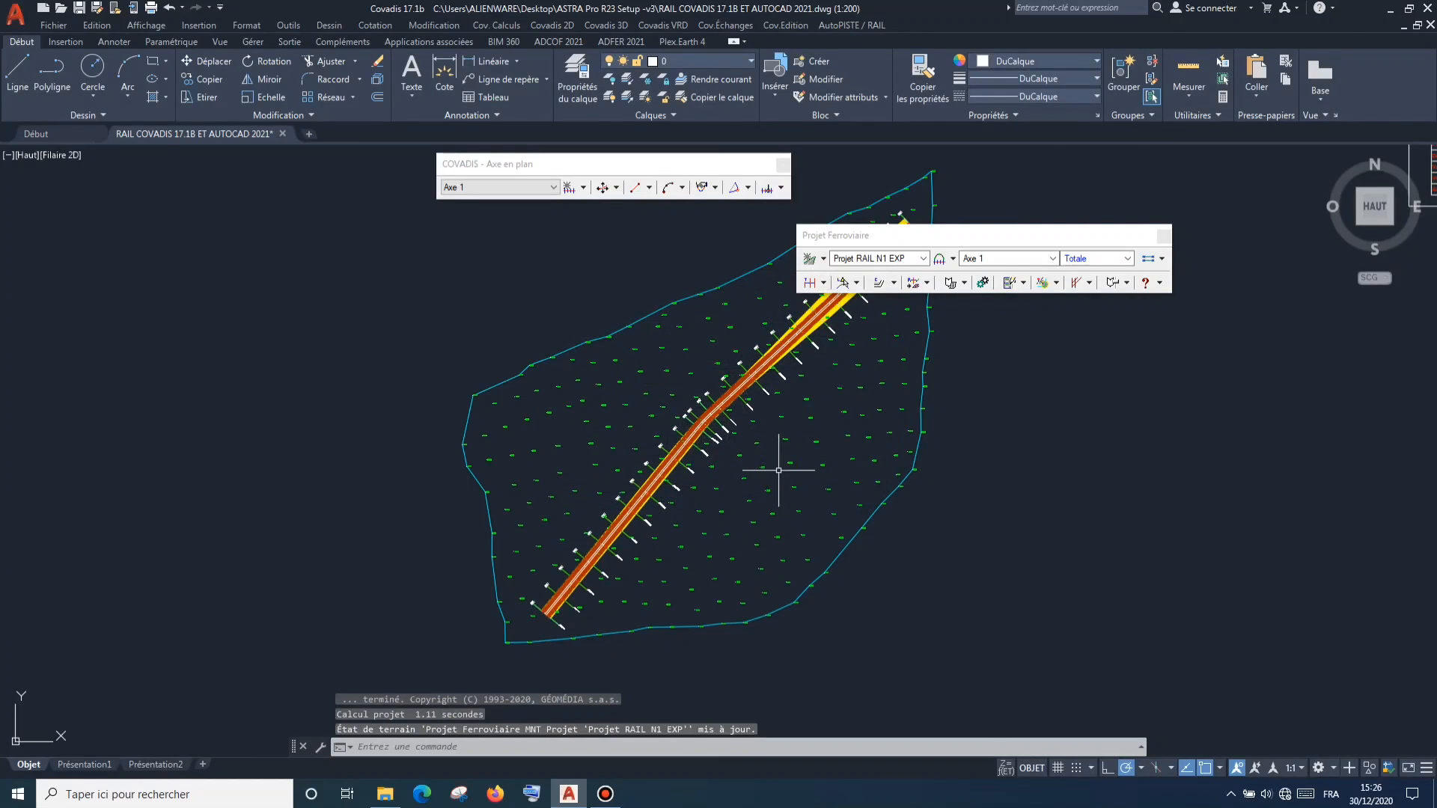
{"action": "scroll", "coordinate": [671, 453], "scroll_direction": "up", "scroll_amount": 5}
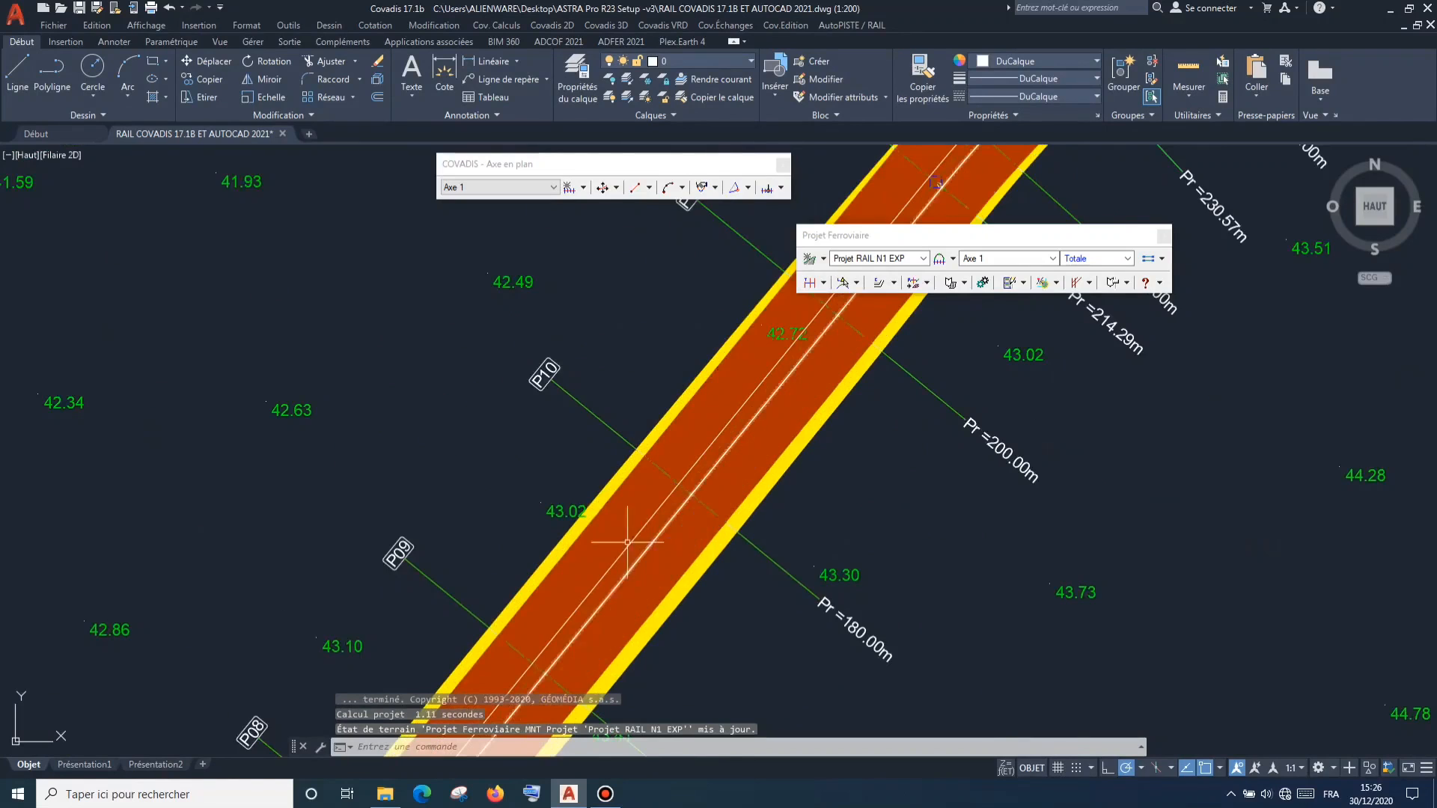
{"action": "scroll", "coordinate": [577, 557], "scroll_direction": "down", "scroll_amount": 4}
{"action": "scroll", "coordinate": [577, 557], "scroll_direction": "up", "scroll_amount": 2}
{"action": "scroll", "coordinate": [599, 524], "scroll_direction": "down", "scroll_amount": 6}
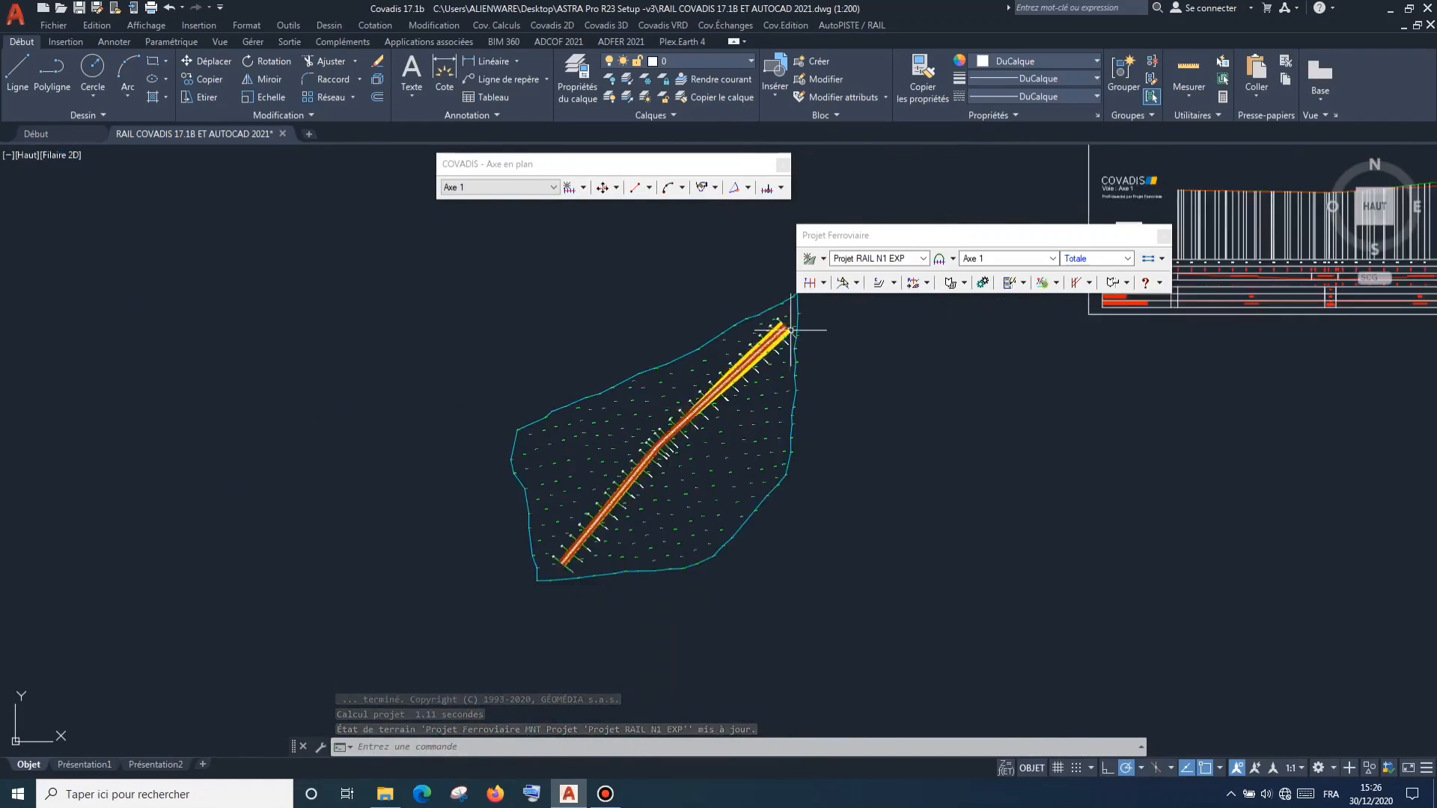
Start drawing the cross-sections of Axe 1 for the total zone and open their page layout settings.
{"action": "scroll", "coordinate": [742, 333], "scroll_direction": "up", "scroll_amount": 6}
{"action": "scroll", "coordinate": [712, 350], "scroll_direction": "down", "scroll_amount": 6}
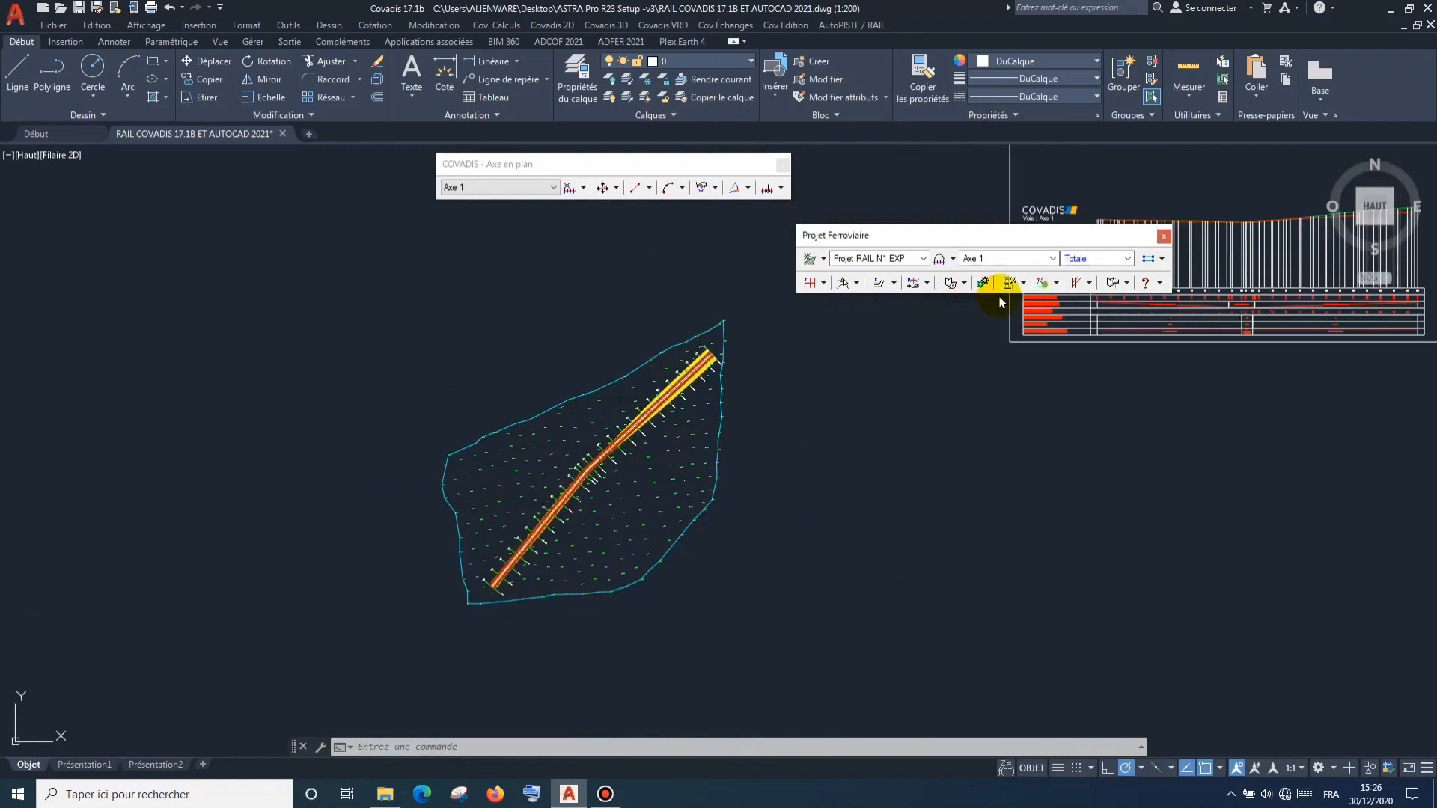
{"action": "left_click", "coordinate": [1023, 283]}
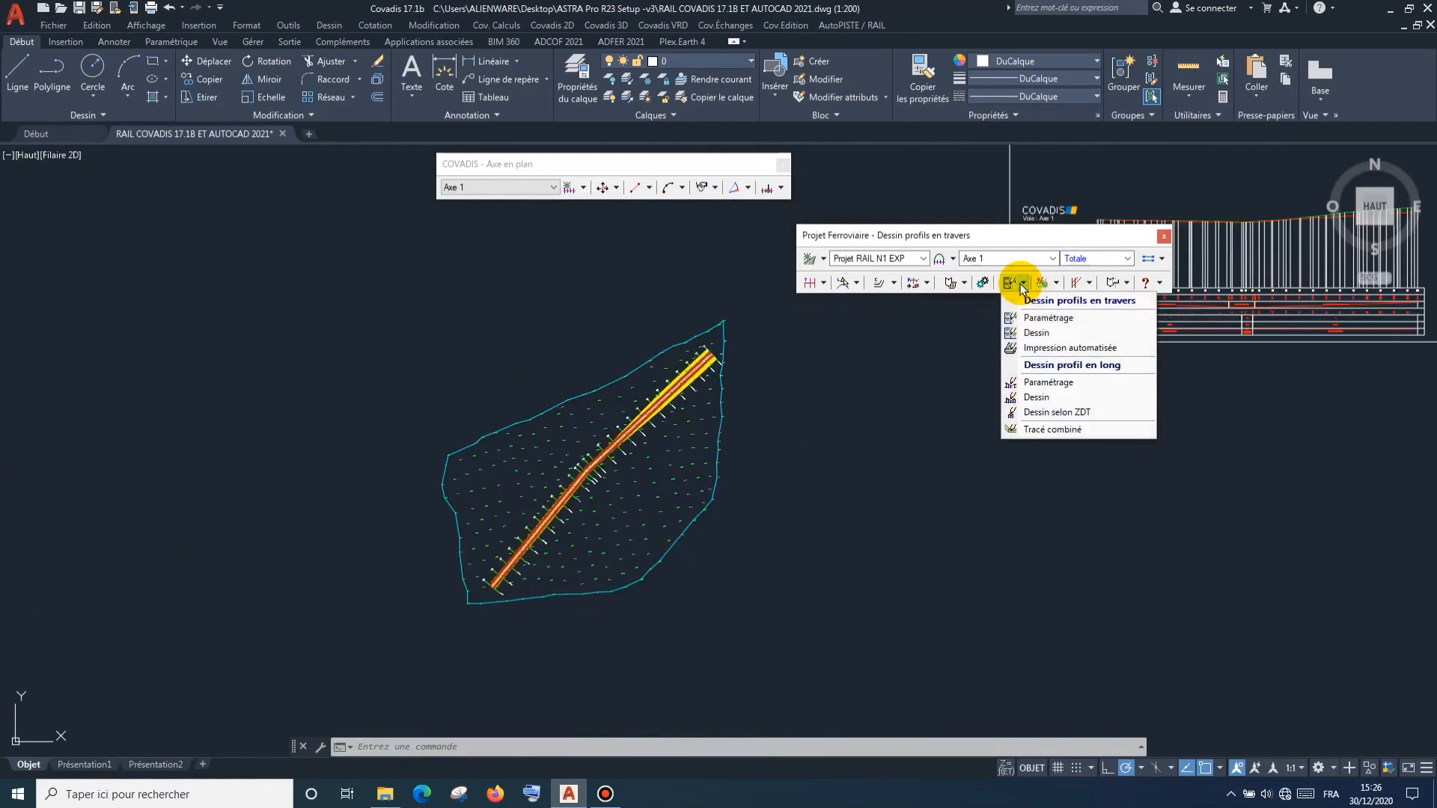
{"action": "left_click", "coordinate": [1020, 333]}
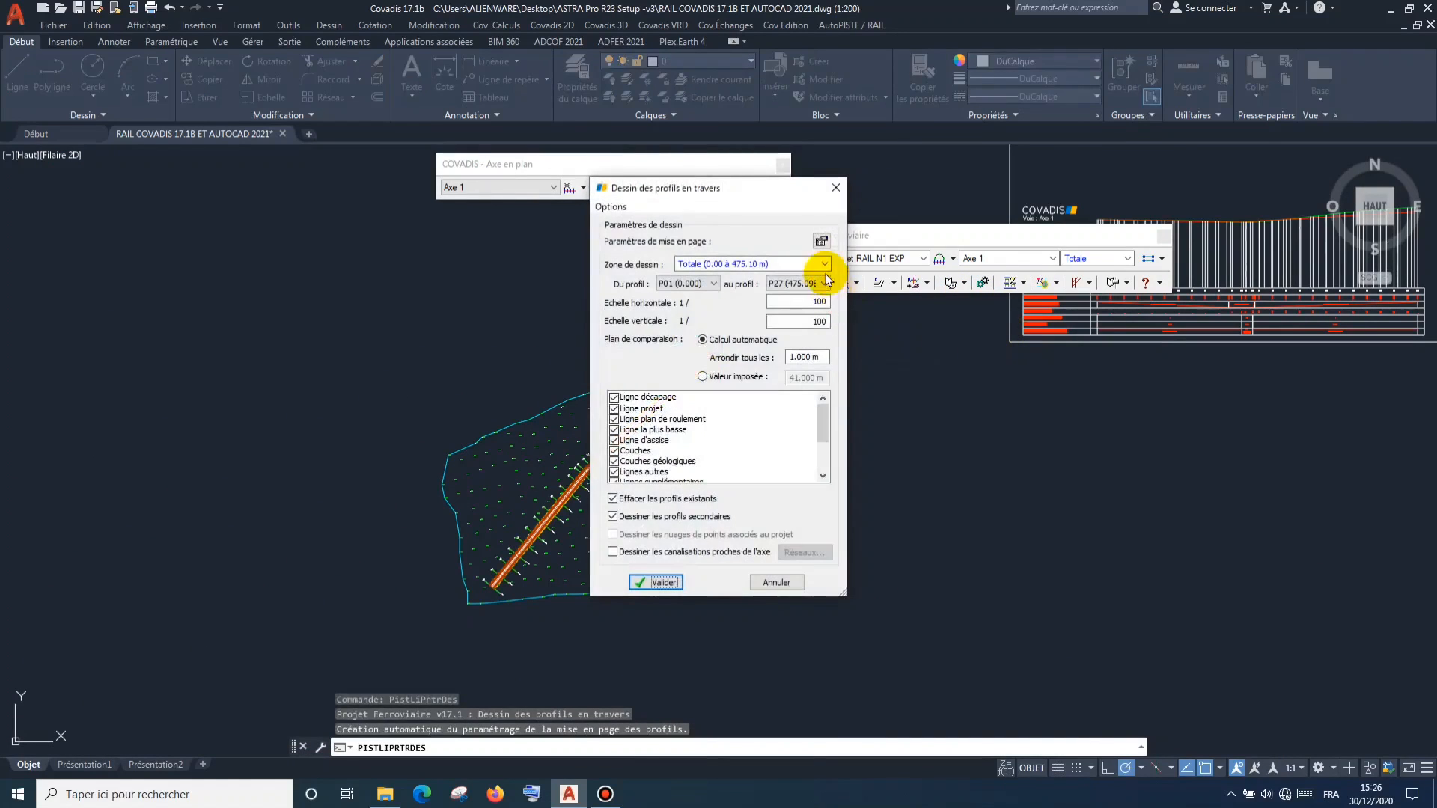
{"action": "key", "text": "Return"}
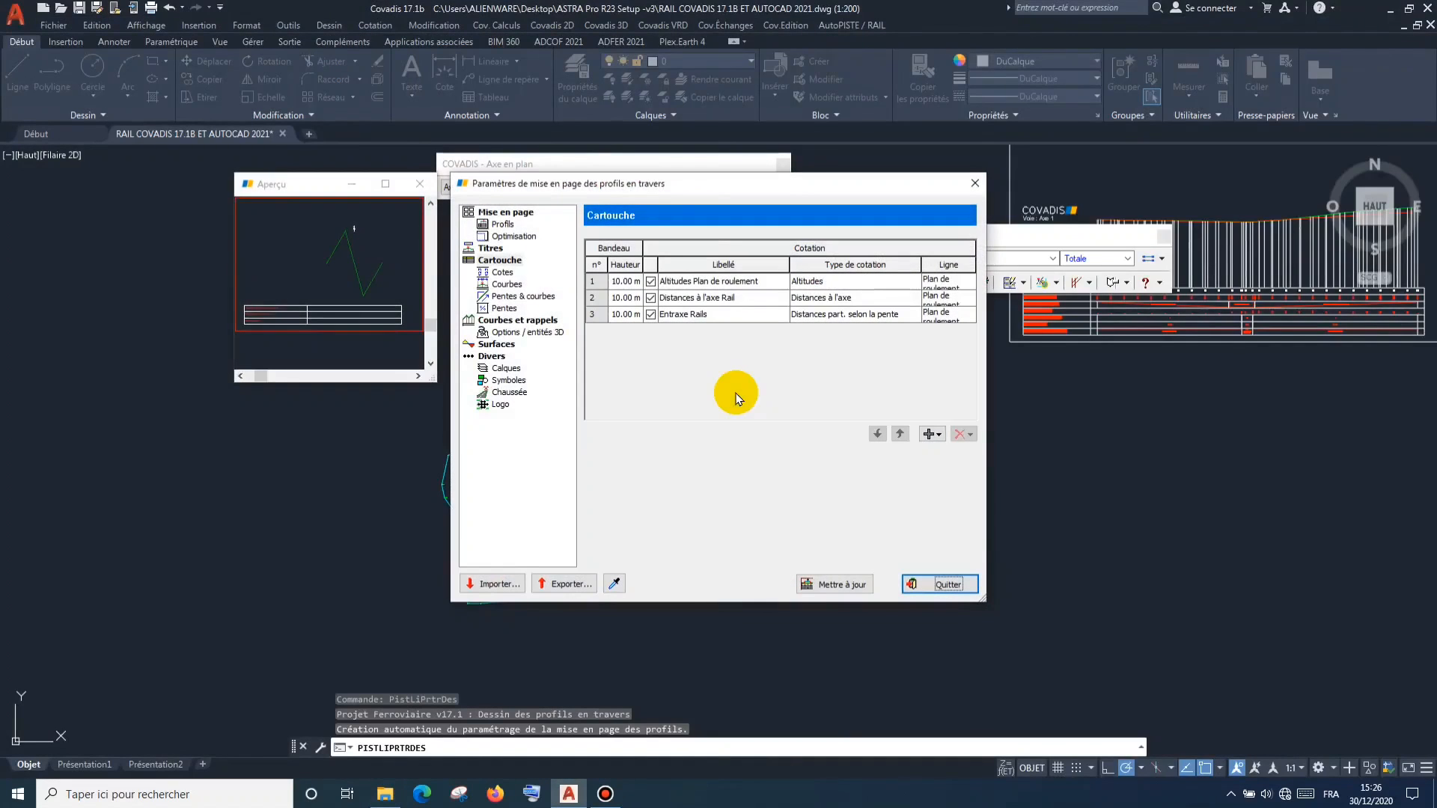
Review the dimension, title block, title, optimisation and profile margin settings of the cross-section layout.
{"action": "left_click", "coordinate": [503, 273]}
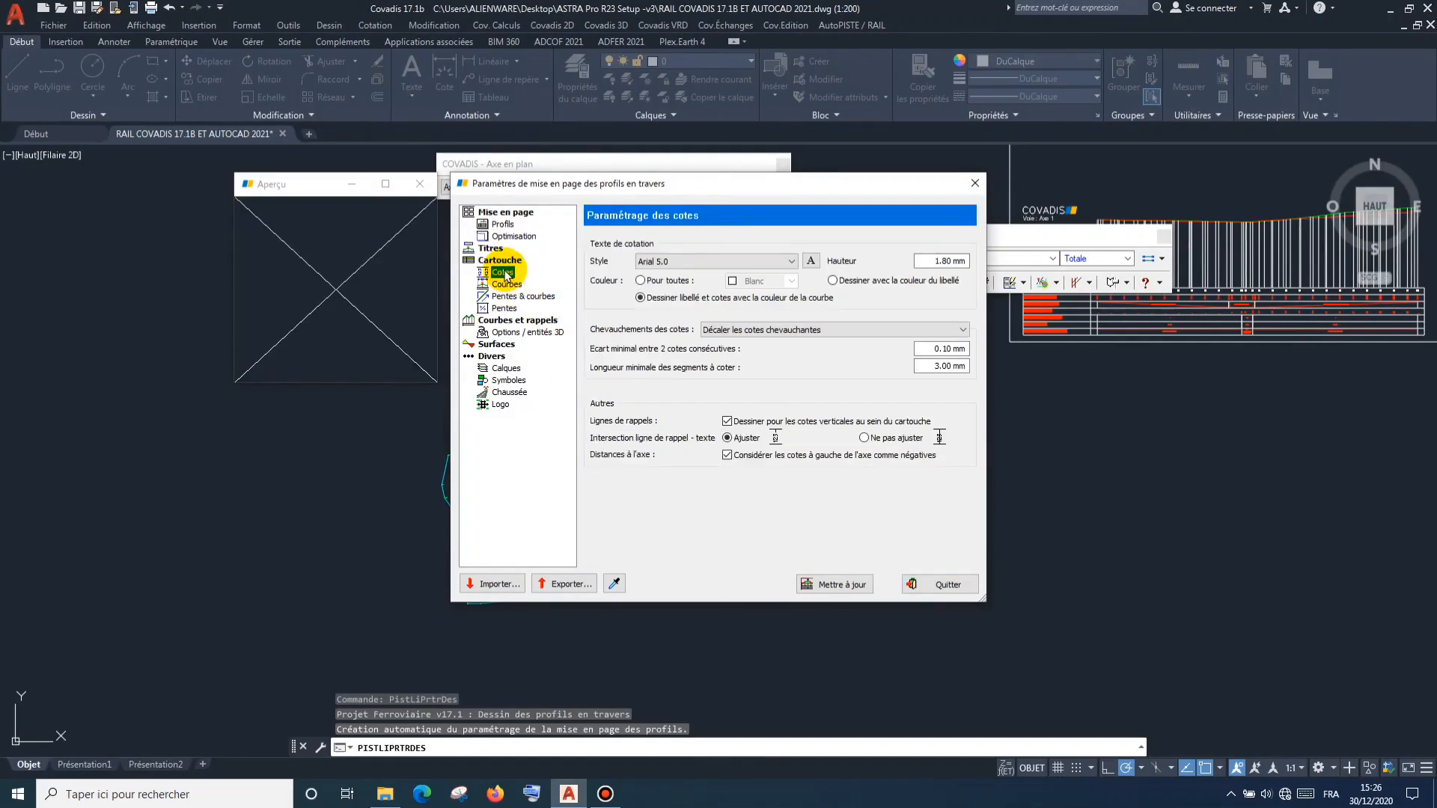
{"action": "left_click", "coordinate": [500, 261]}
{"action": "left_click", "coordinate": [491, 249]}
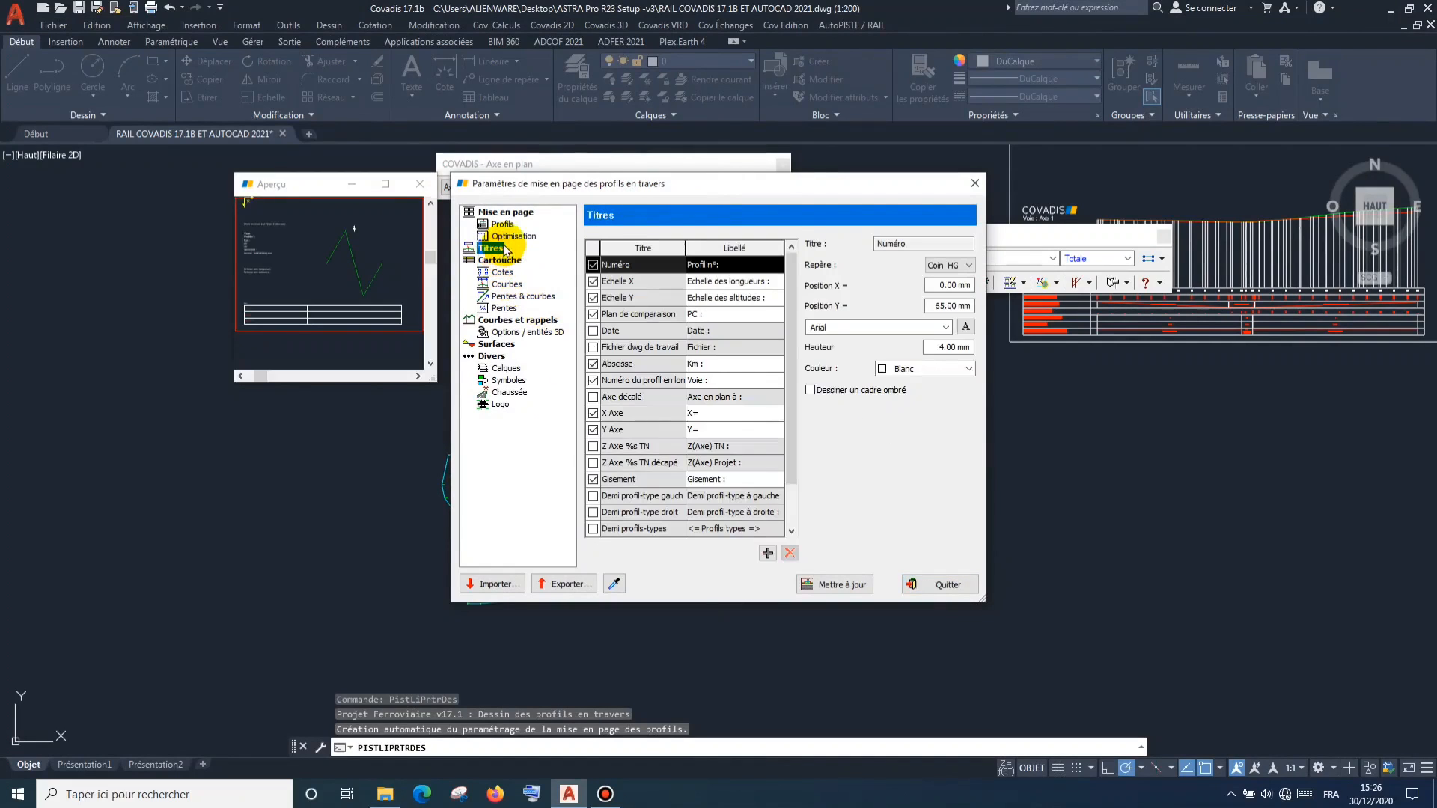
{"action": "left_click", "coordinate": [513, 237]}
{"action": "left_click", "coordinate": [510, 227]}
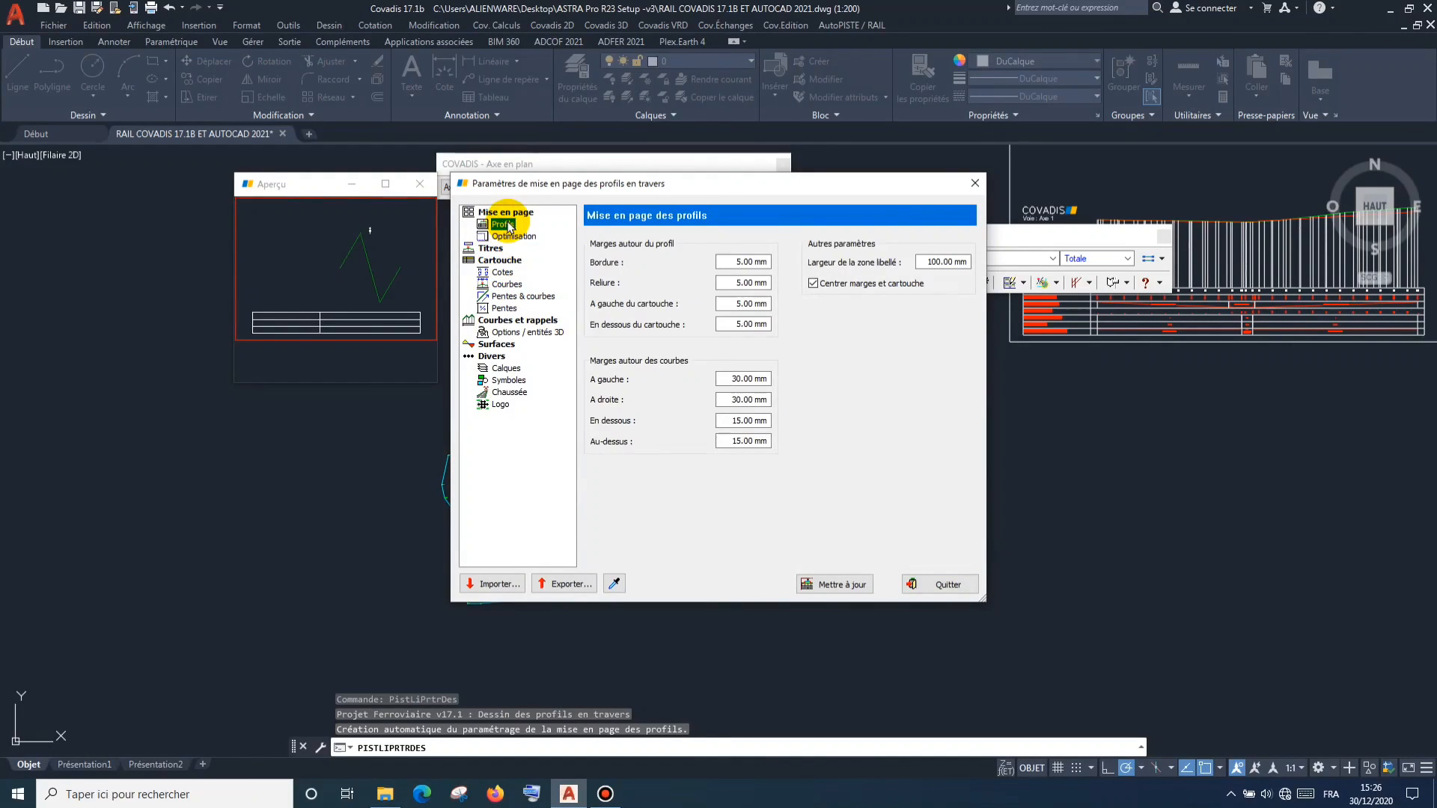
{"action": "left_click", "coordinate": [503, 237]}
{"action": "left_click", "coordinate": [504, 273]}
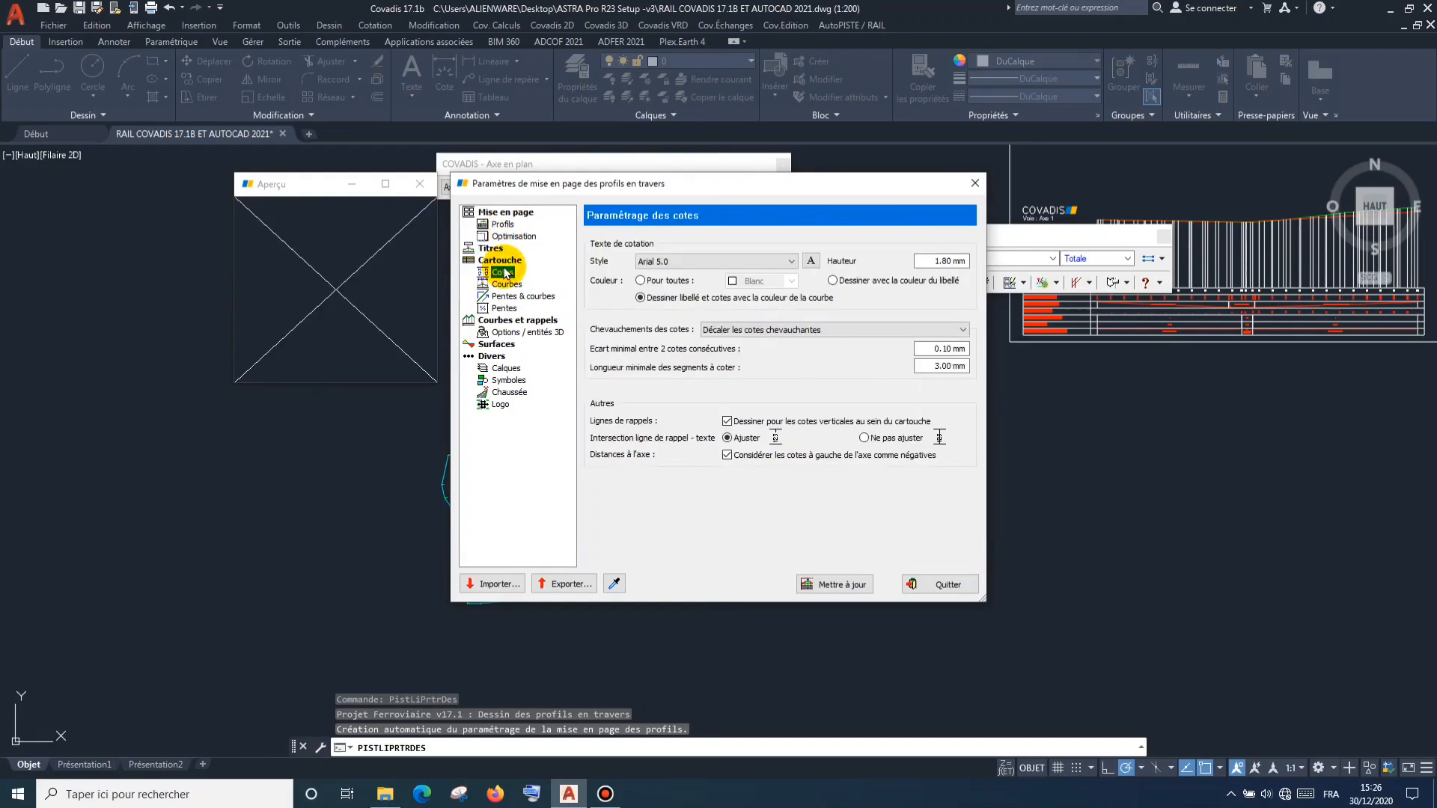
Exclude Plan de comparaison from the titles drawn on the cross-sections and check the rest of the title list.
{"action": "left_click", "coordinate": [494, 249]}
{"action": "left_click", "coordinate": [593, 314]}
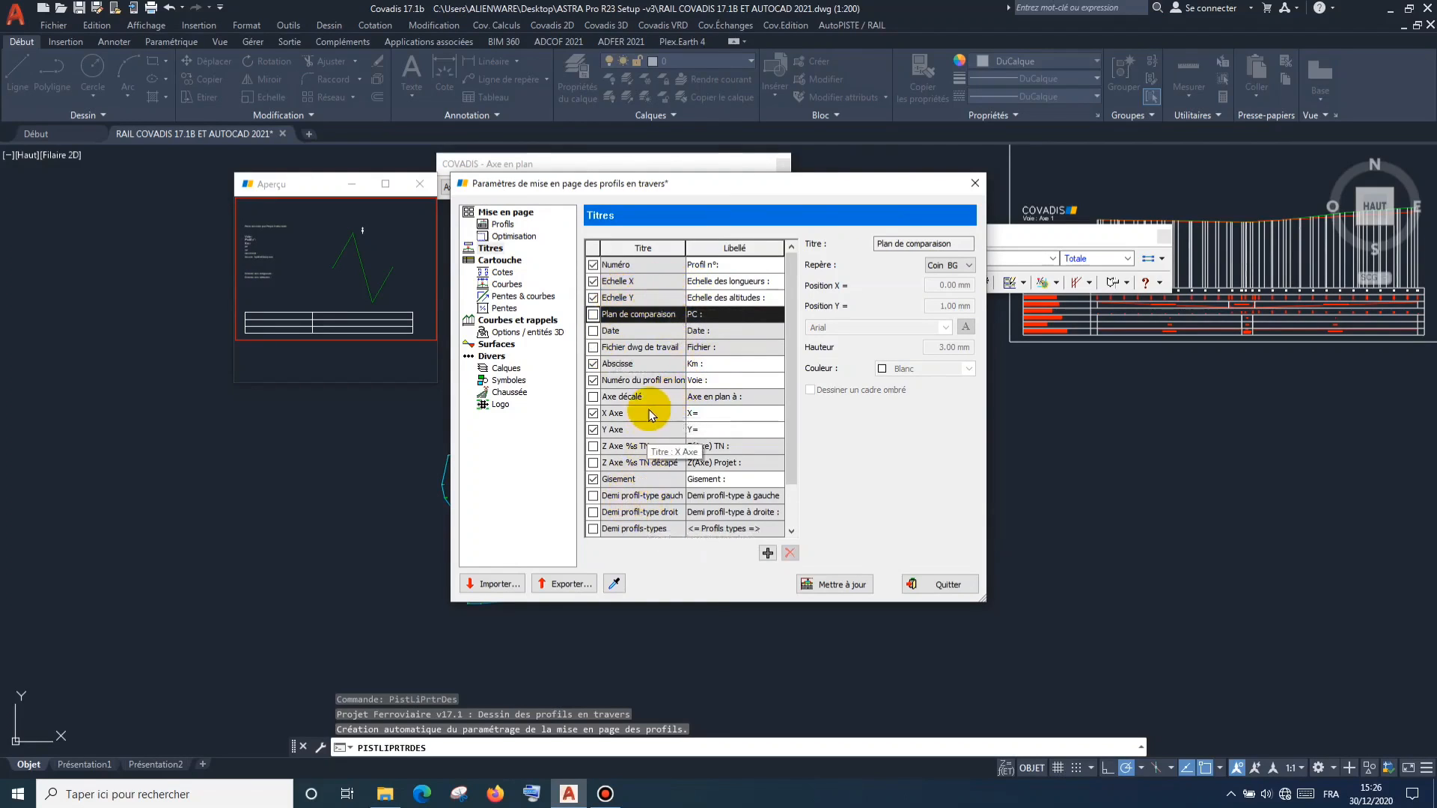
{"action": "scroll", "coordinate": [649, 412], "scroll_direction": "down", "scroll_amount": 1}
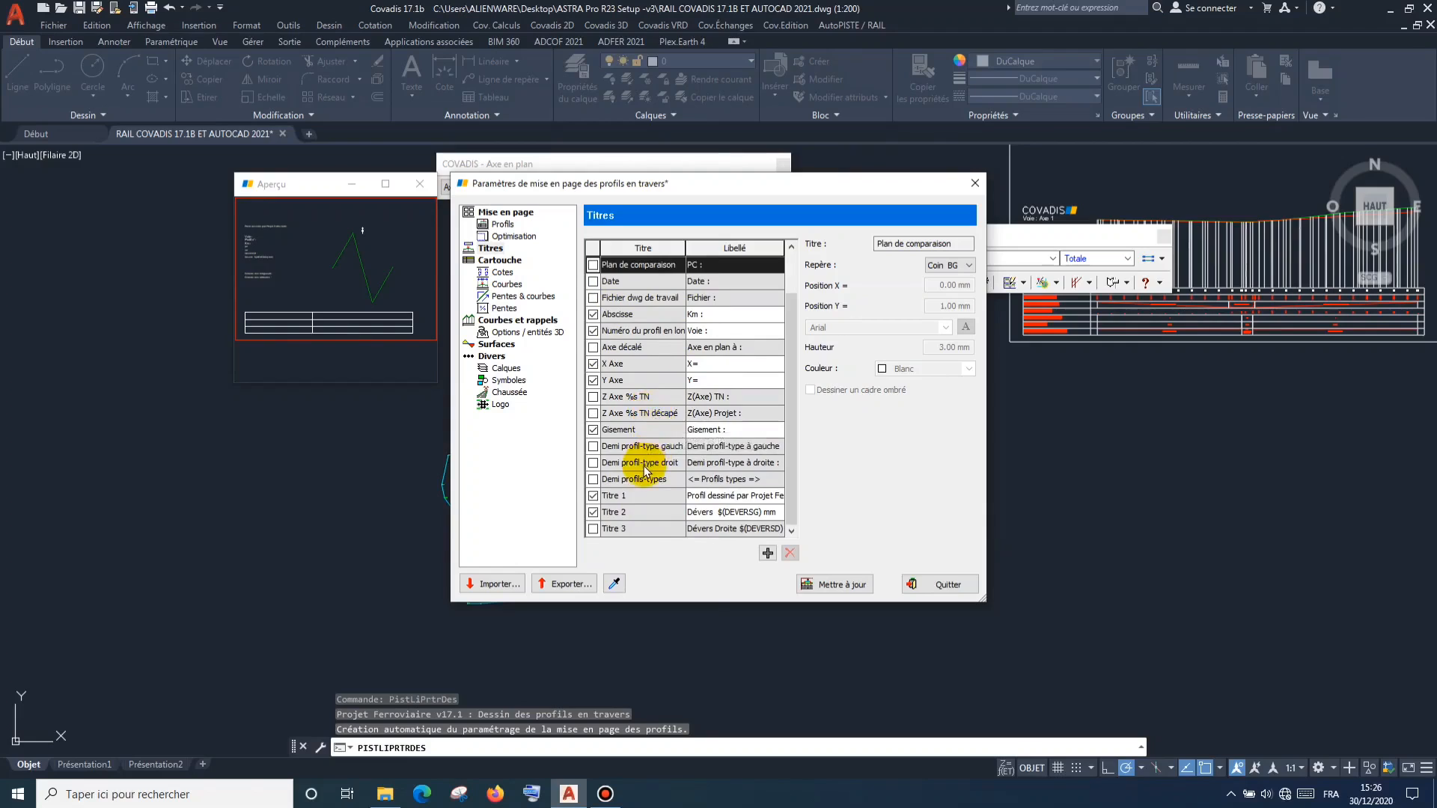
{"action": "scroll", "coordinate": [642, 468], "scroll_direction": "up", "scroll_amount": 1}
Add a new band at the end of the cross-section title block.
{"action": "left_click", "coordinate": [500, 261]}
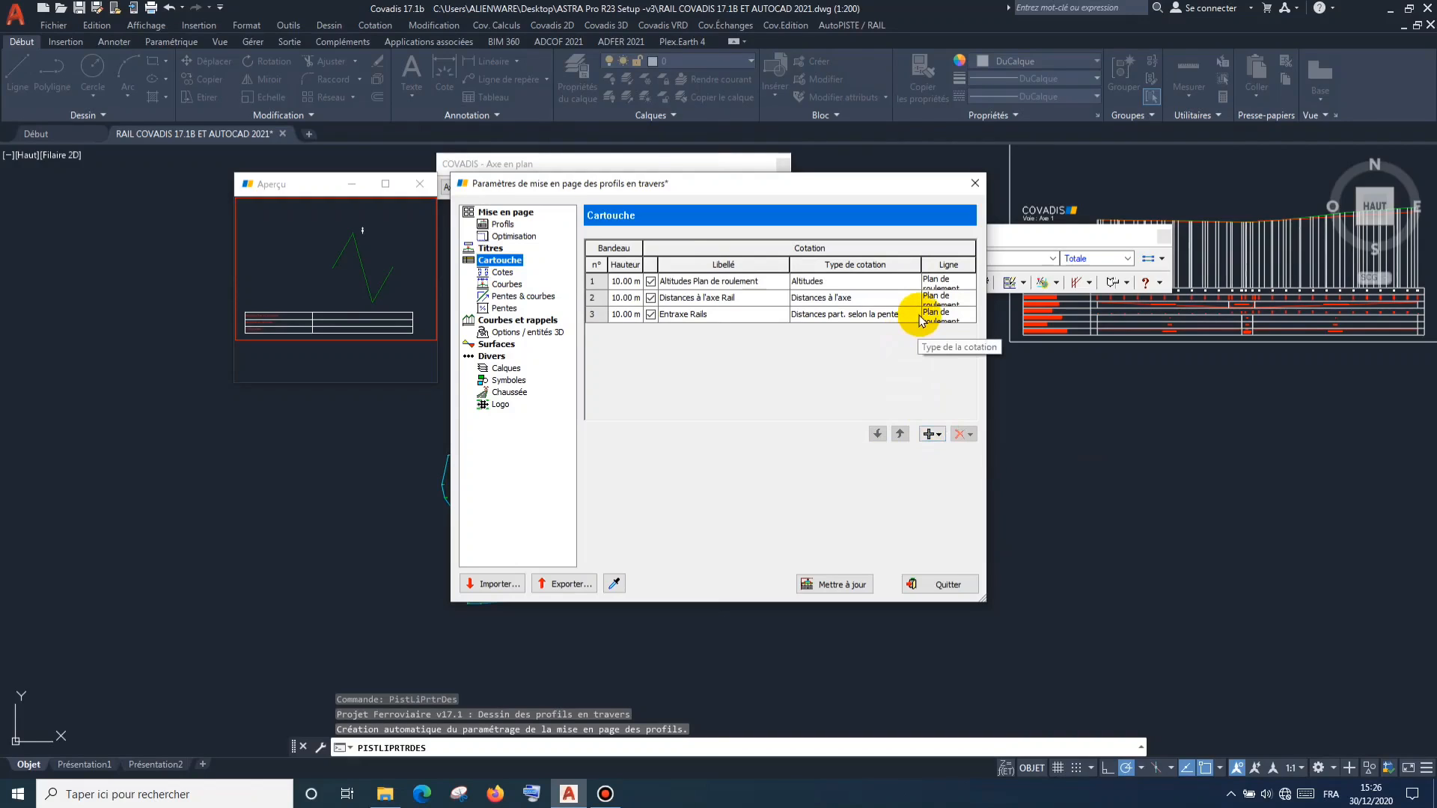
{"action": "left_click", "coordinate": [934, 435]}
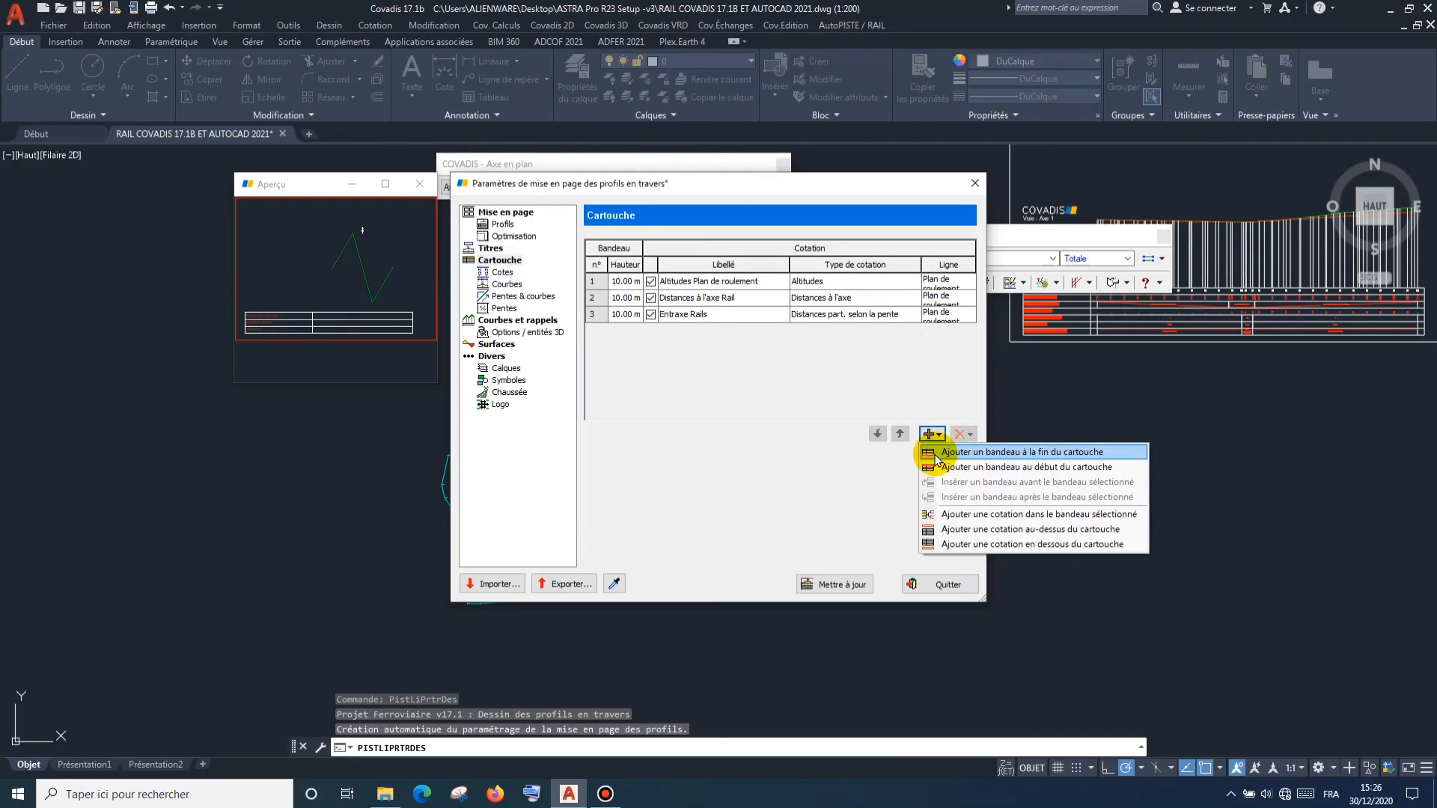
{"action": "left_click", "coordinate": [939, 456]}
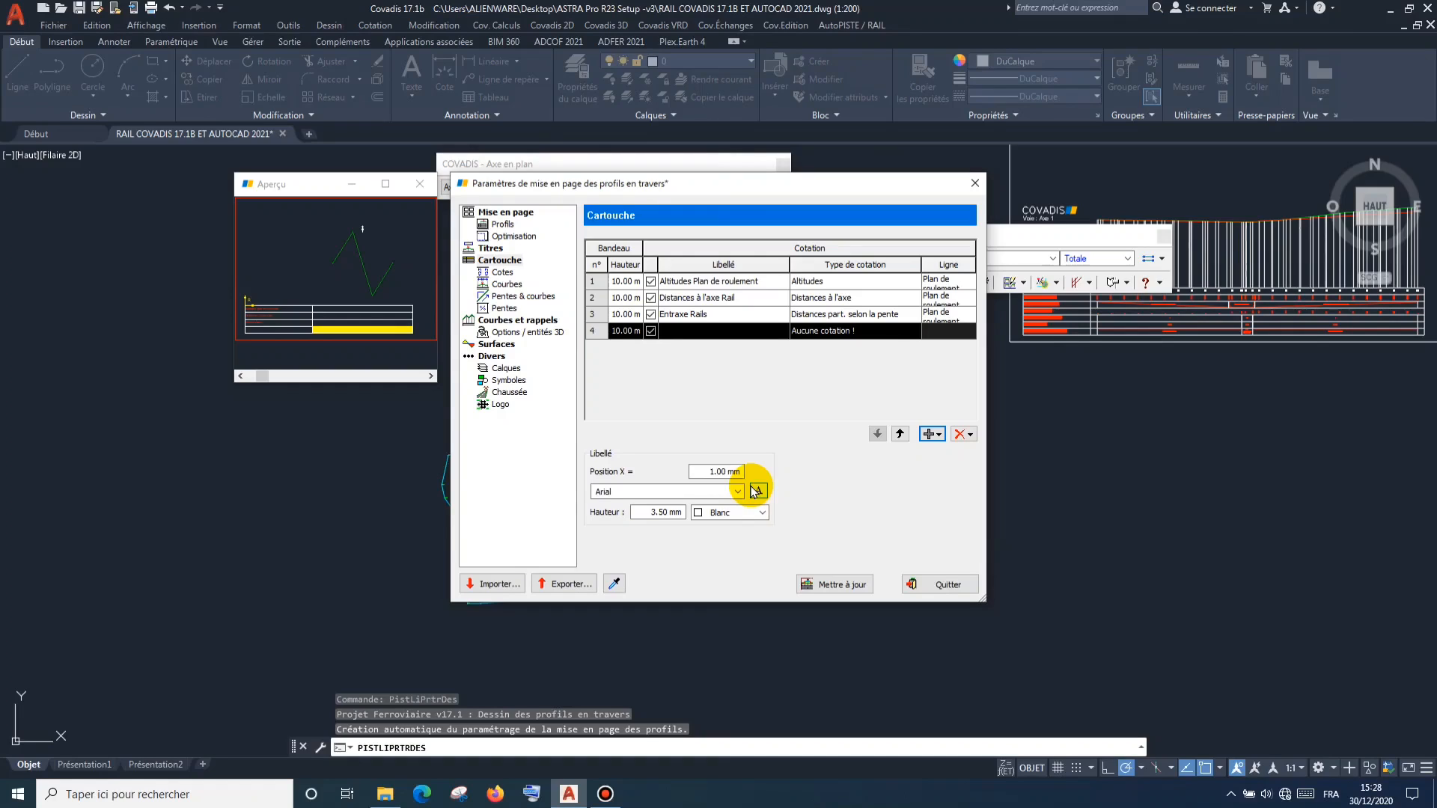
Check the annotation types of the first three title block bands, keeping Altitudes, Distances à l'axe and Distances part. selon la pente.
{"action": "left_click", "coordinate": [882, 283]}
{"action": "left_click", "coordinate": [882, 283]}
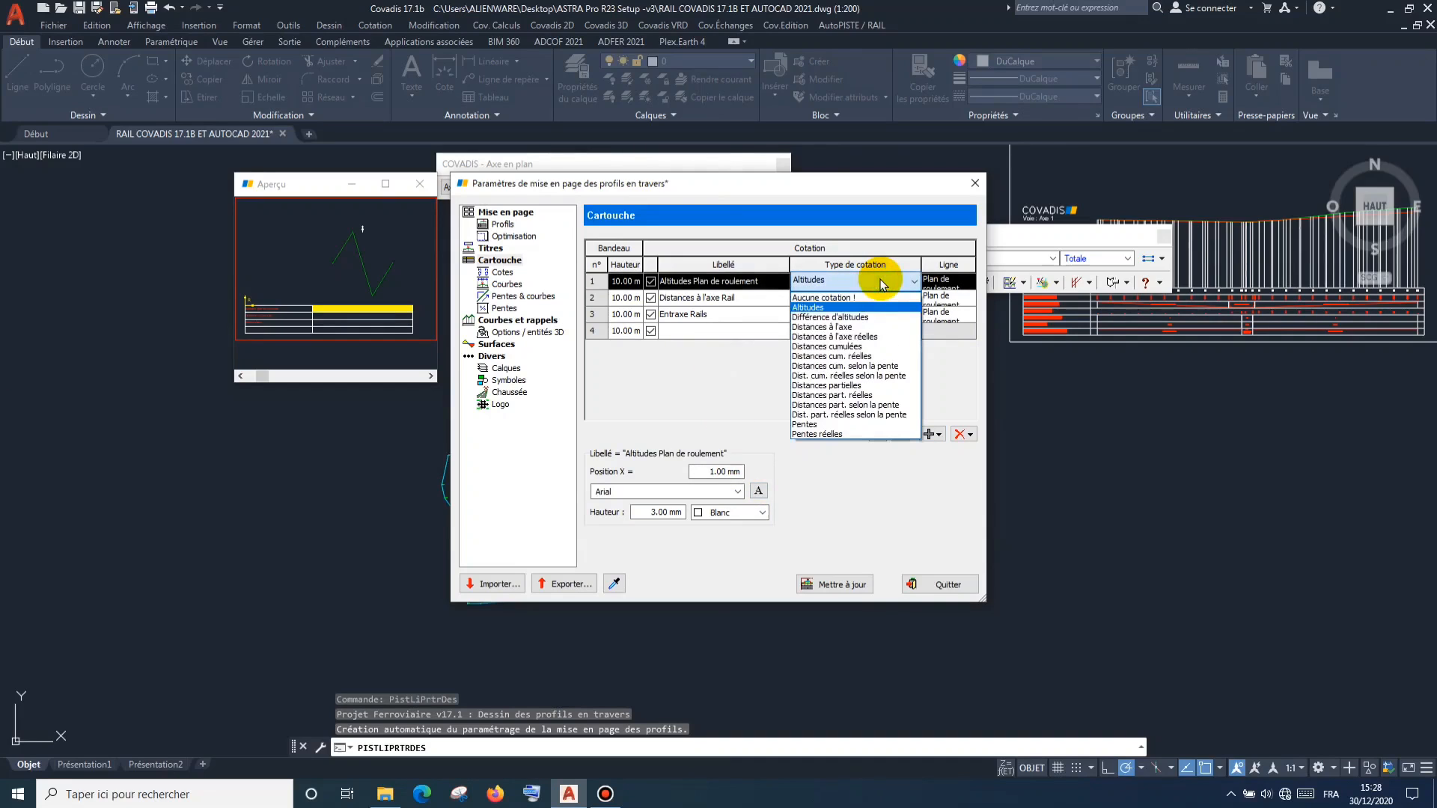
{"action": "left_click", "coordinate": [840, 308]}
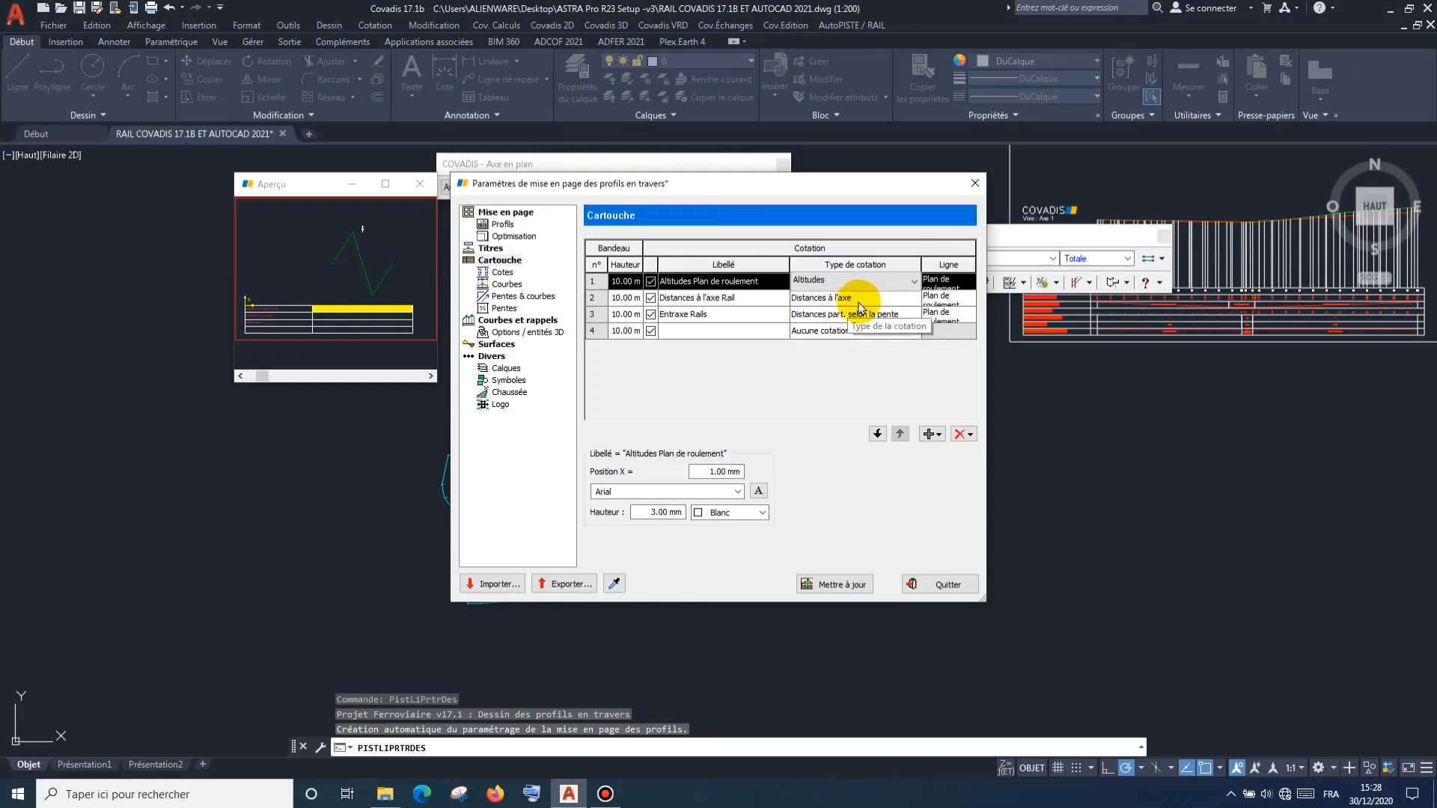
{"action": "left_click", "coordinate": [838, 299]}
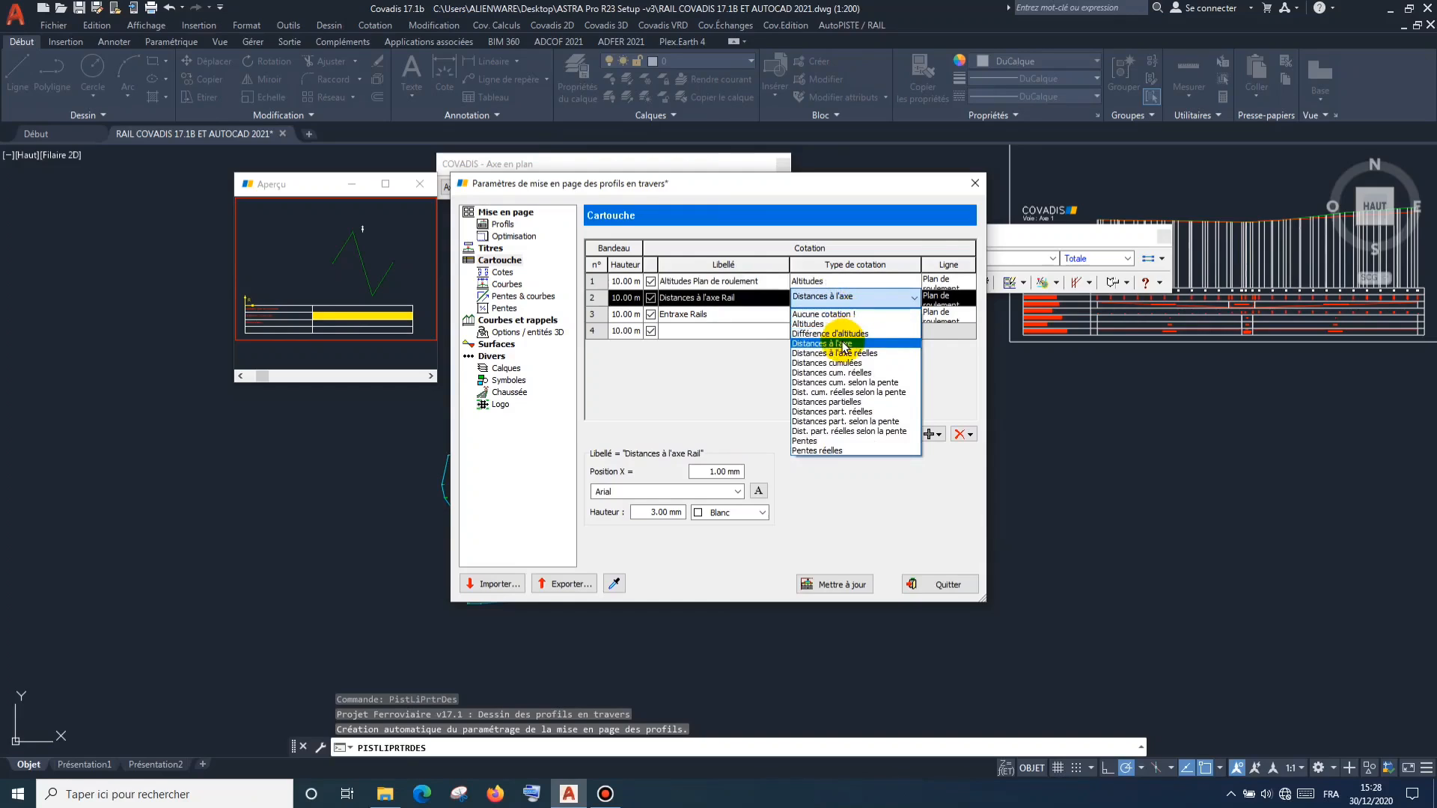
{"action": "left_click", "coordinate": [843, 344]}
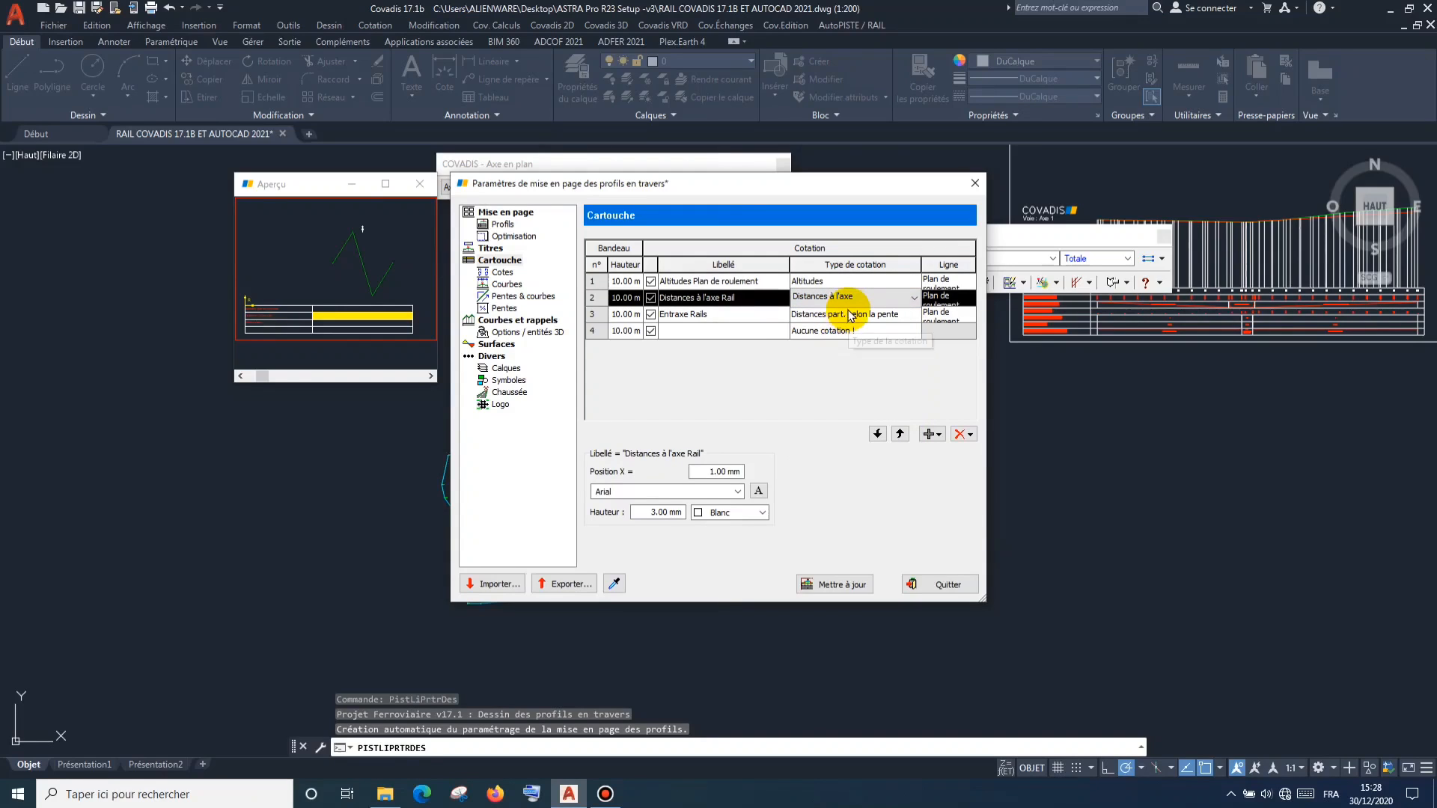
{"action": "left_click", "coordinate": [851, 314]}
{"action": "left_click", "coordinate": [851, 315]}
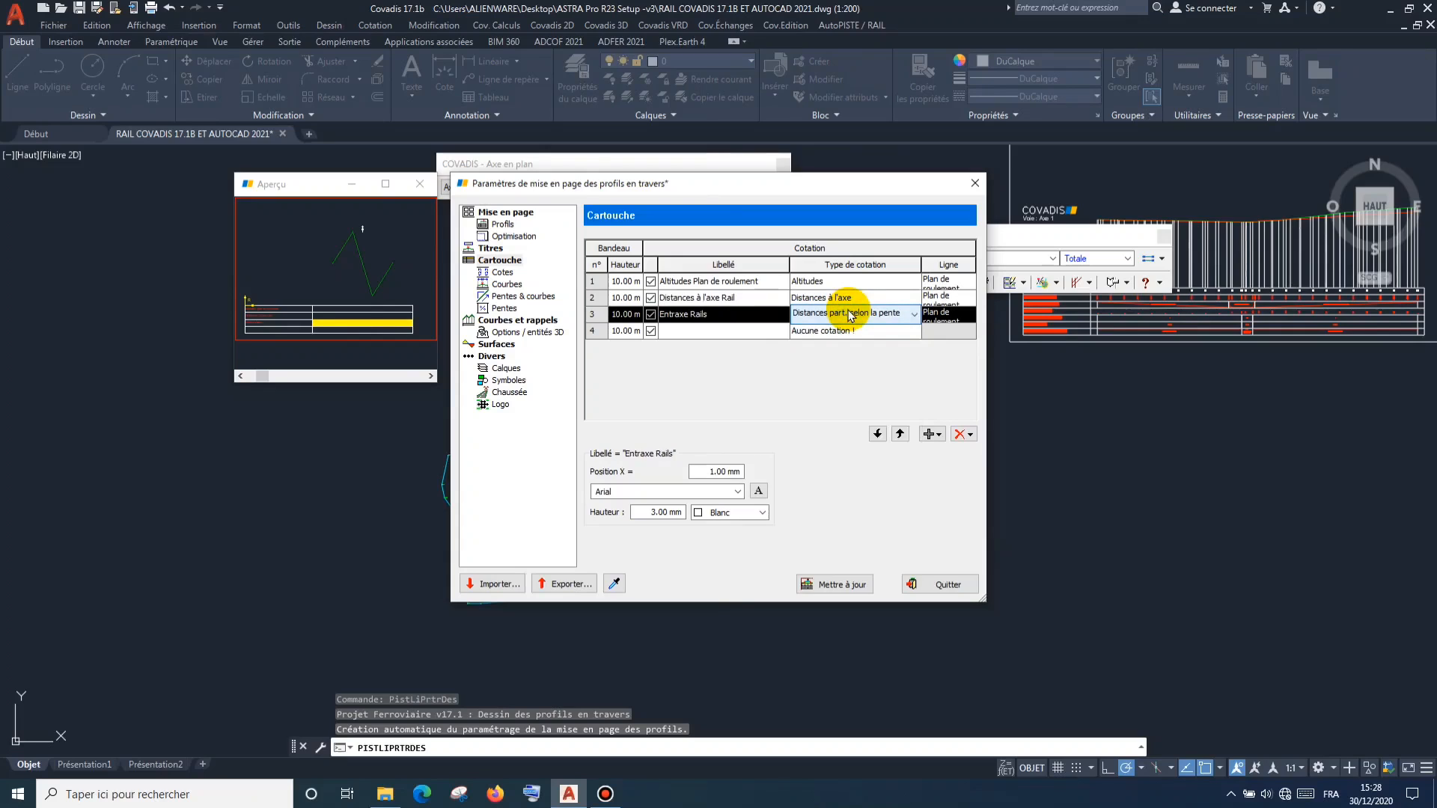
Set the fourth band's annotation type to Altitudes and label it A.P.R.
{"action": "left_click", "coordinate": [805, 338]}
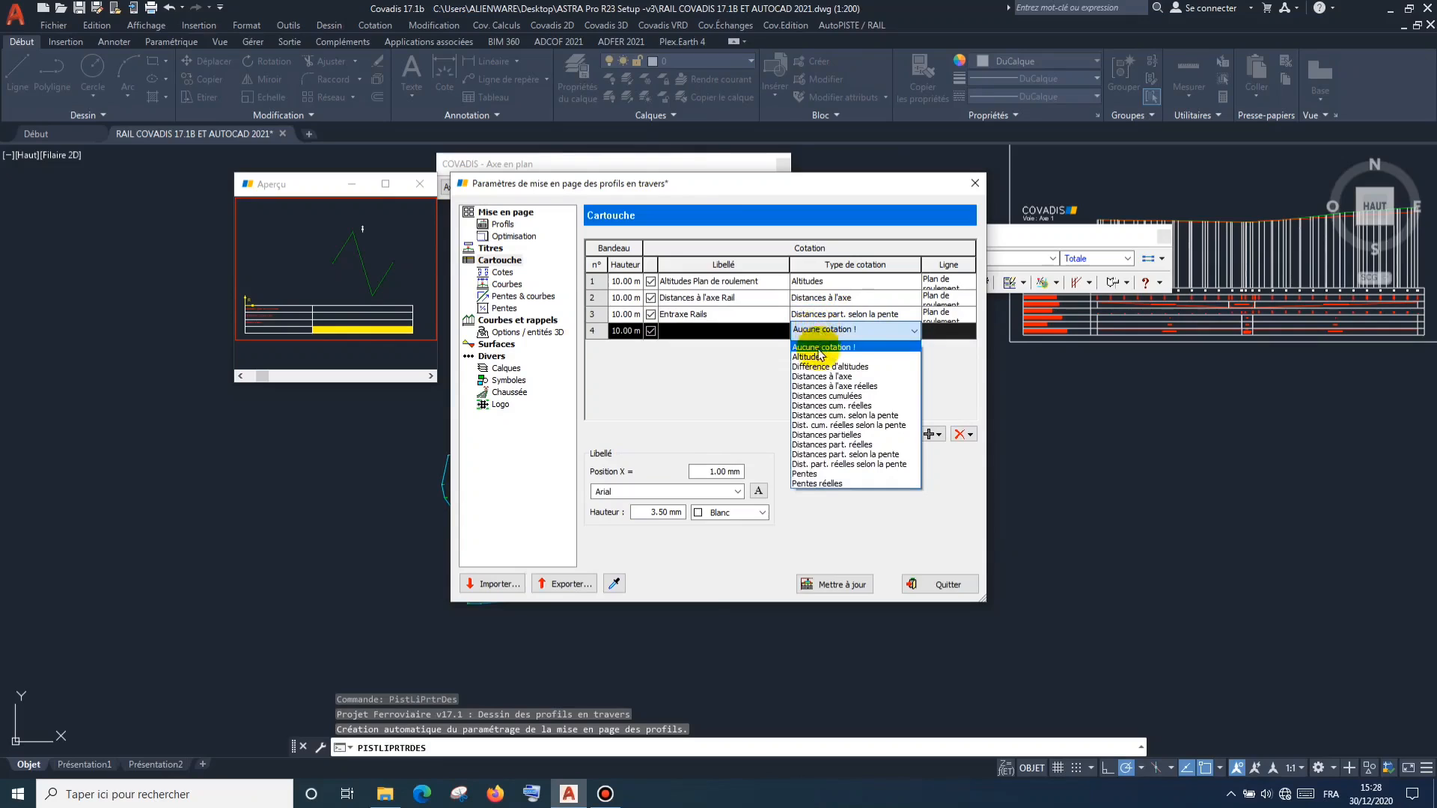
{"action": "left_click", "coordinate": [818, 357]}
{"action": "left_click", "coordinate": [765, 282]}
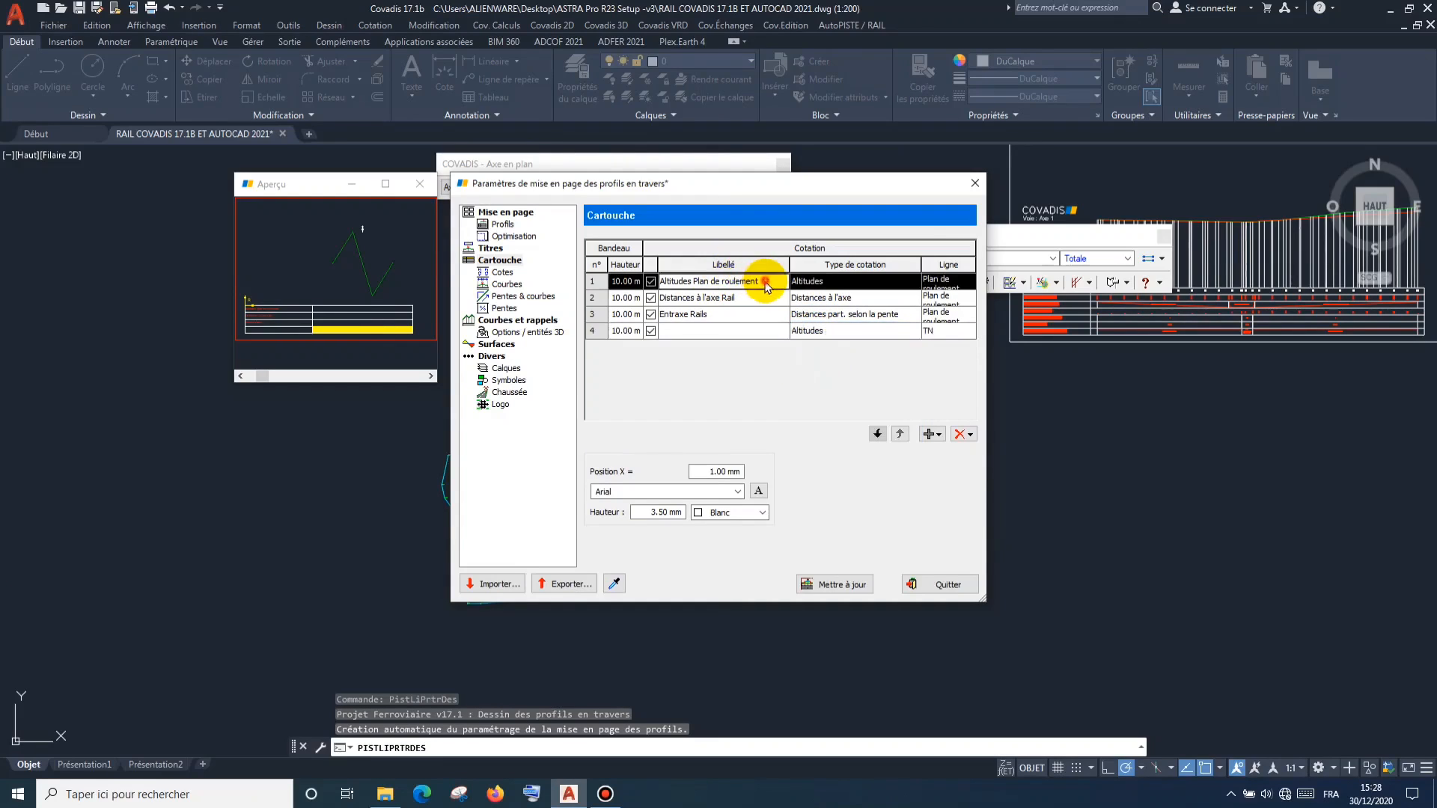
{"action": "left_click", "coordinate": [765, 283]}
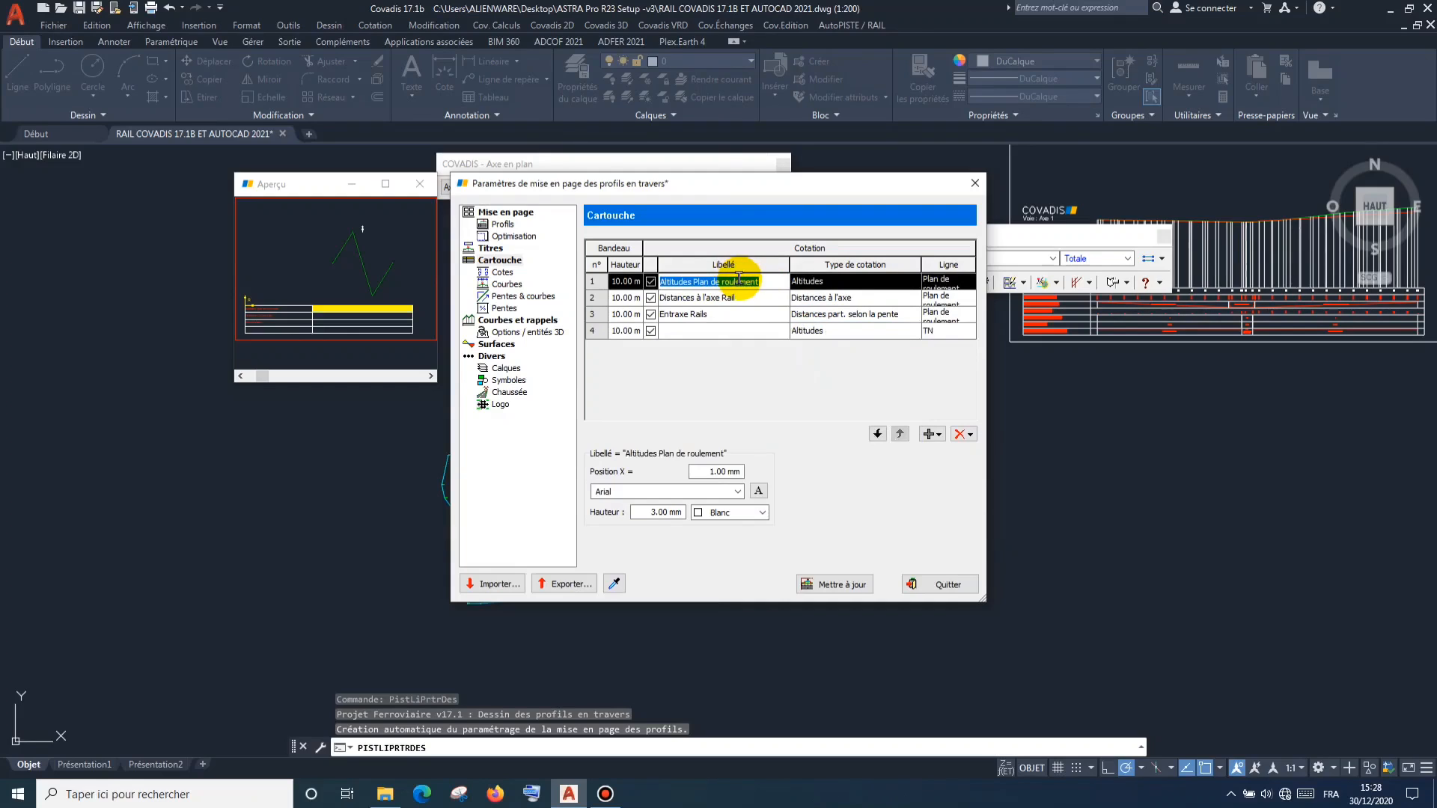
{"action": "left_click", "coordinate": [724, 331]}
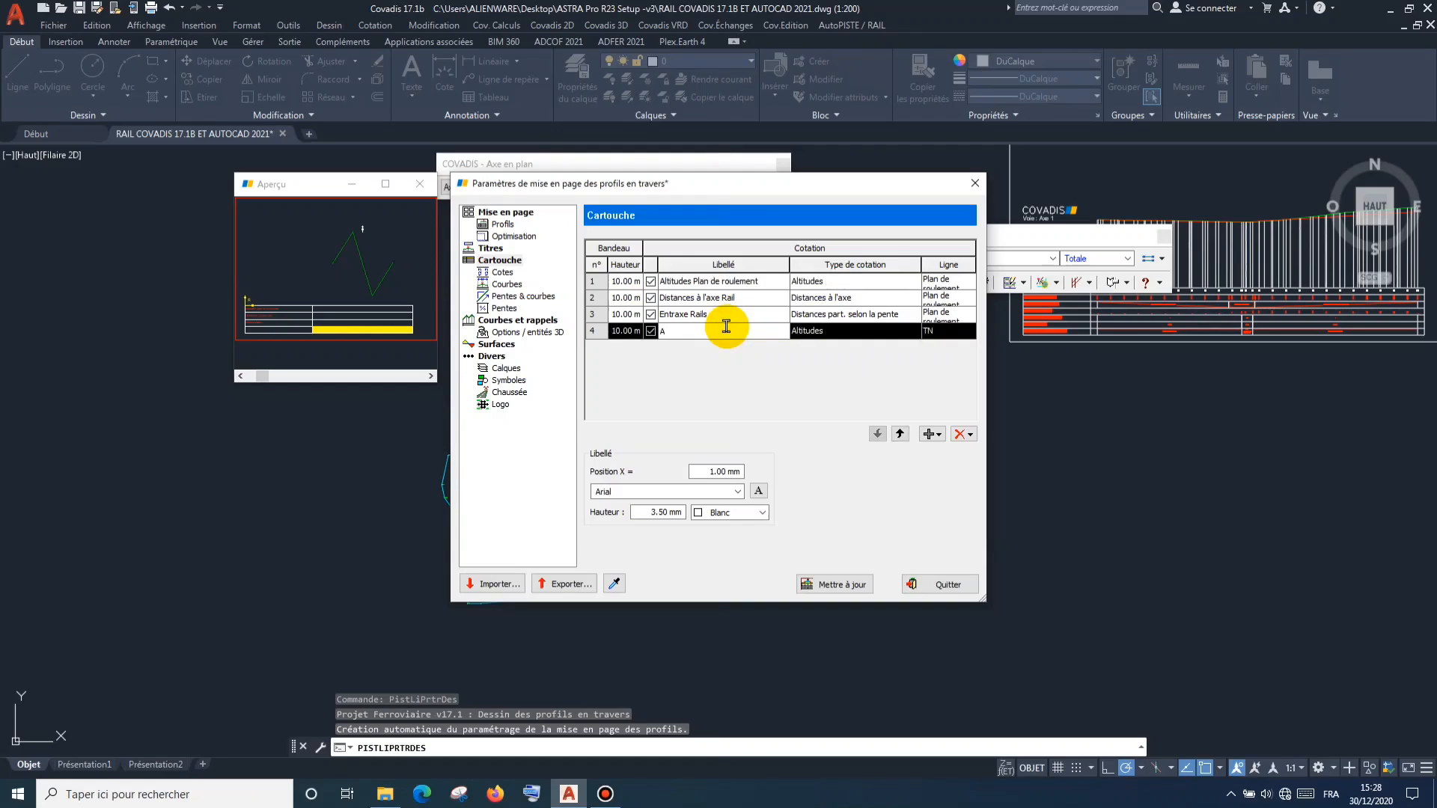
{"action": "type", "text": "A.P0."}
{"action": "key", "text": "BackSpace"}
{"action": "type", "text": ".R"}
Add a fifth band at the end of the title block, labelled D.R, with the annotation type Distances à l'axe.
{"action": "left_click", "coordinate": [932, 434]}
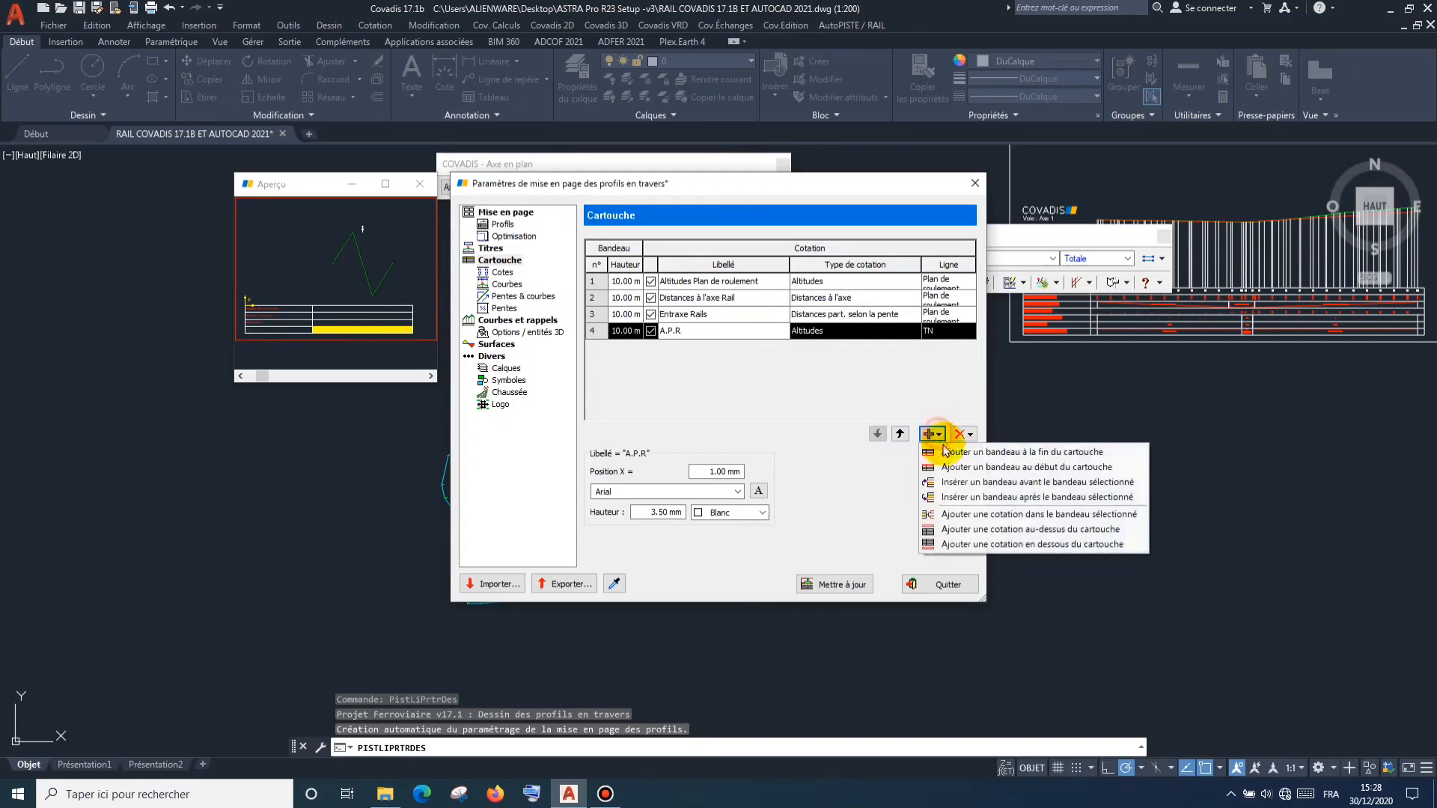
{"action": "left_click", "coordinate": [950, 455]}
{"action": "left_click", "coordinate": [721, 348]}
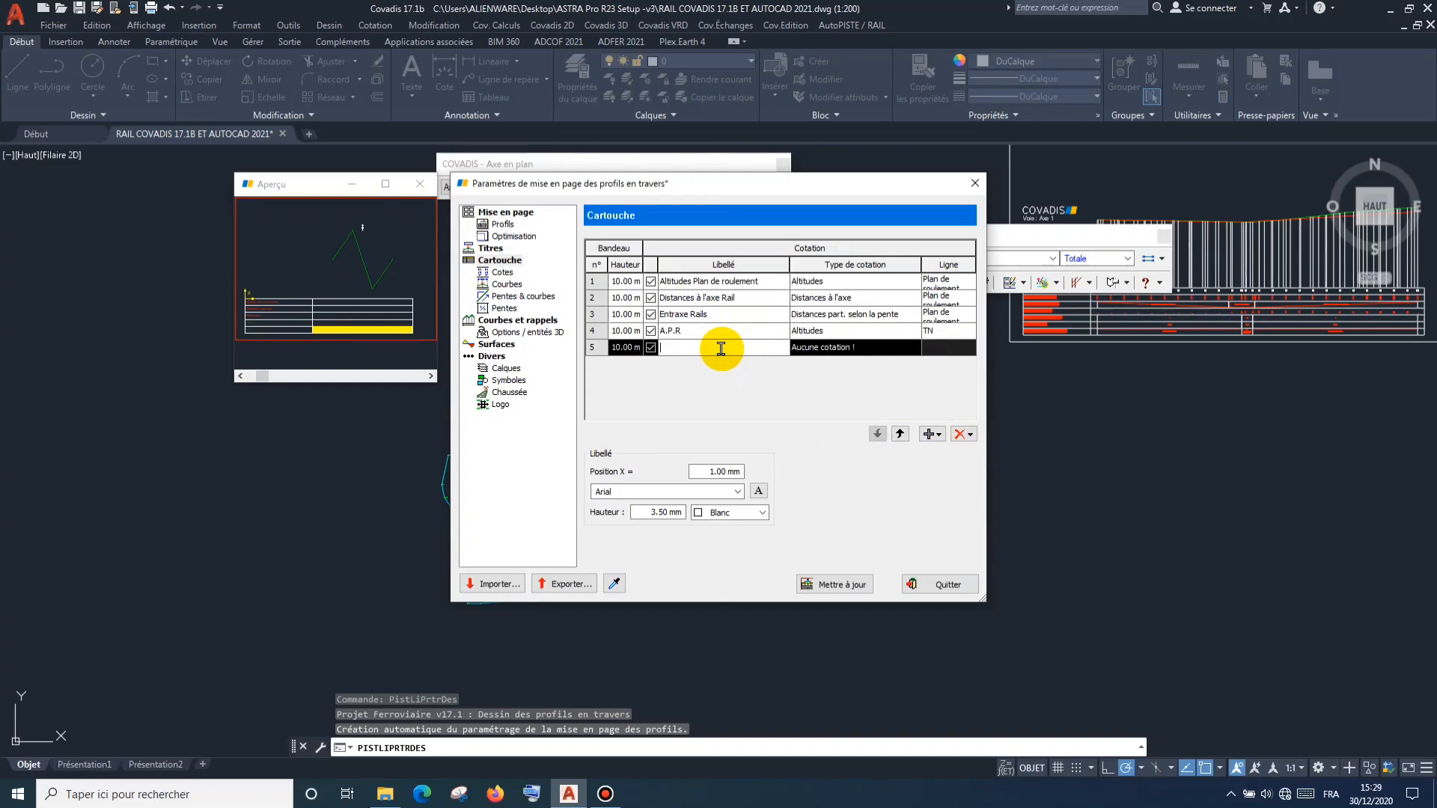
{"action": "type", "text": "D.R"}
{"action": "left_click", "coordinate": [829, 346]}
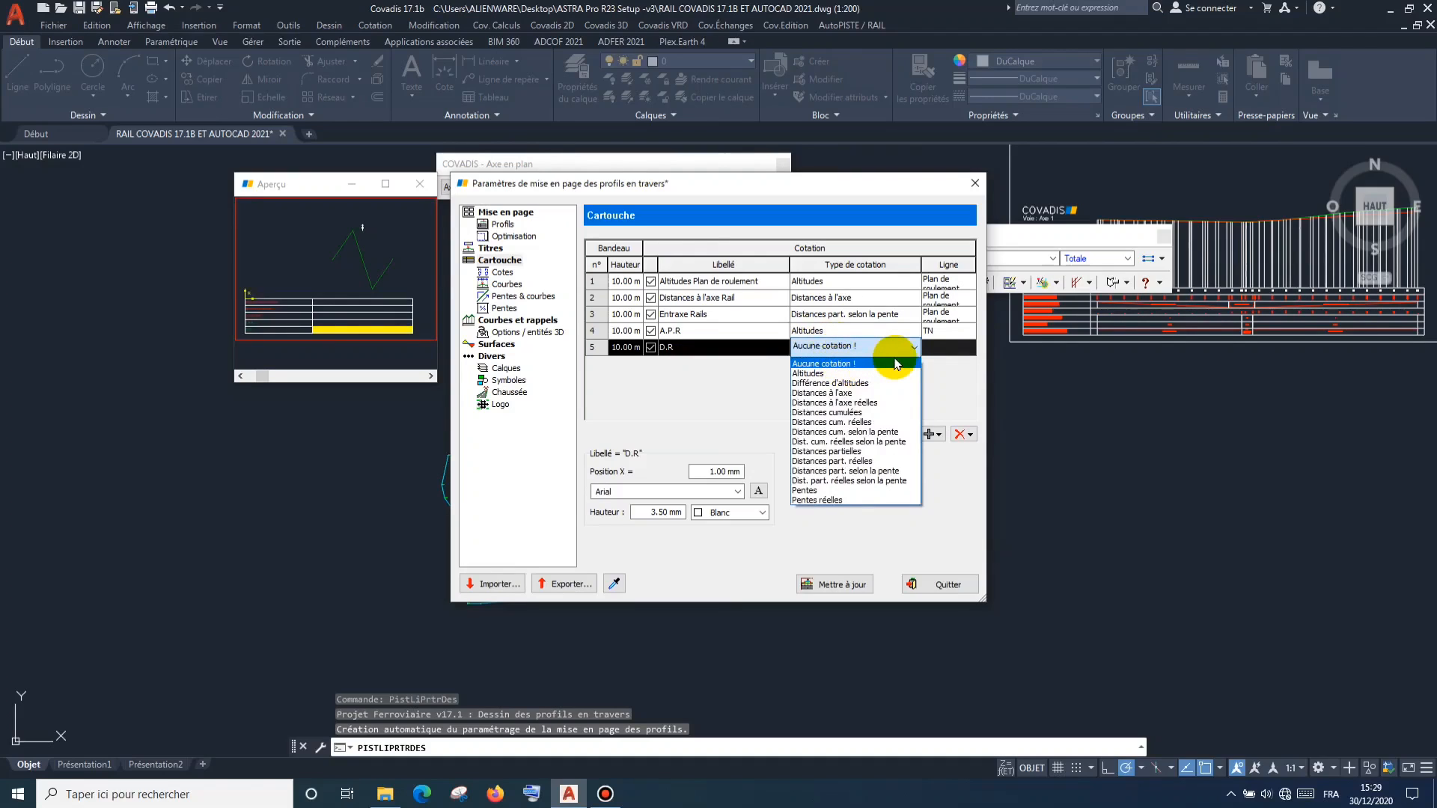
{"action": "left_click", "coordinate": [872, 392]}
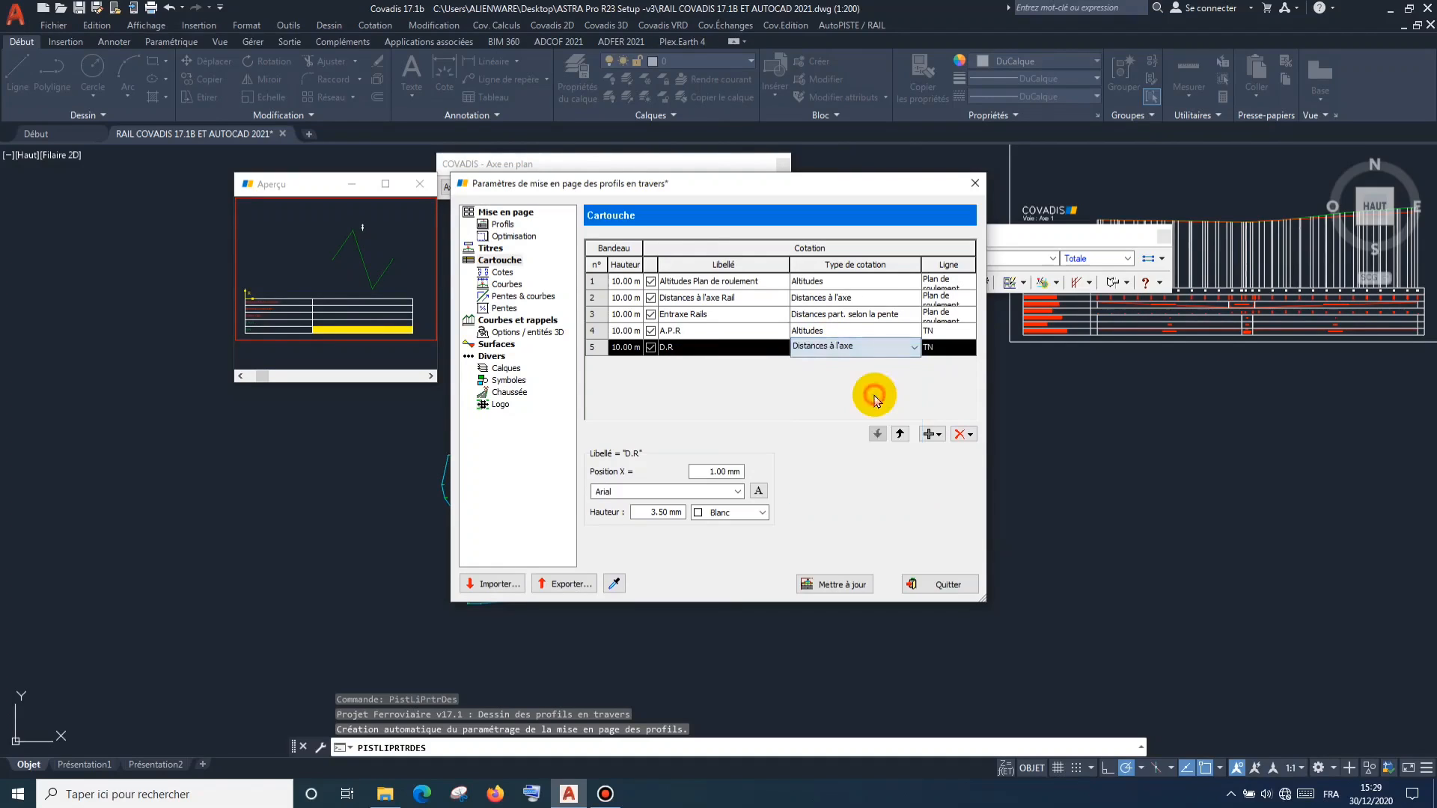
Apply the layout settings and draw the cross-sections on sheets placed in the empty area below the longitudinal profile.
{"action": "left_click", "coordinate": [843, 586]}
{"action": "left_click", "coordinate": [651, 581]}
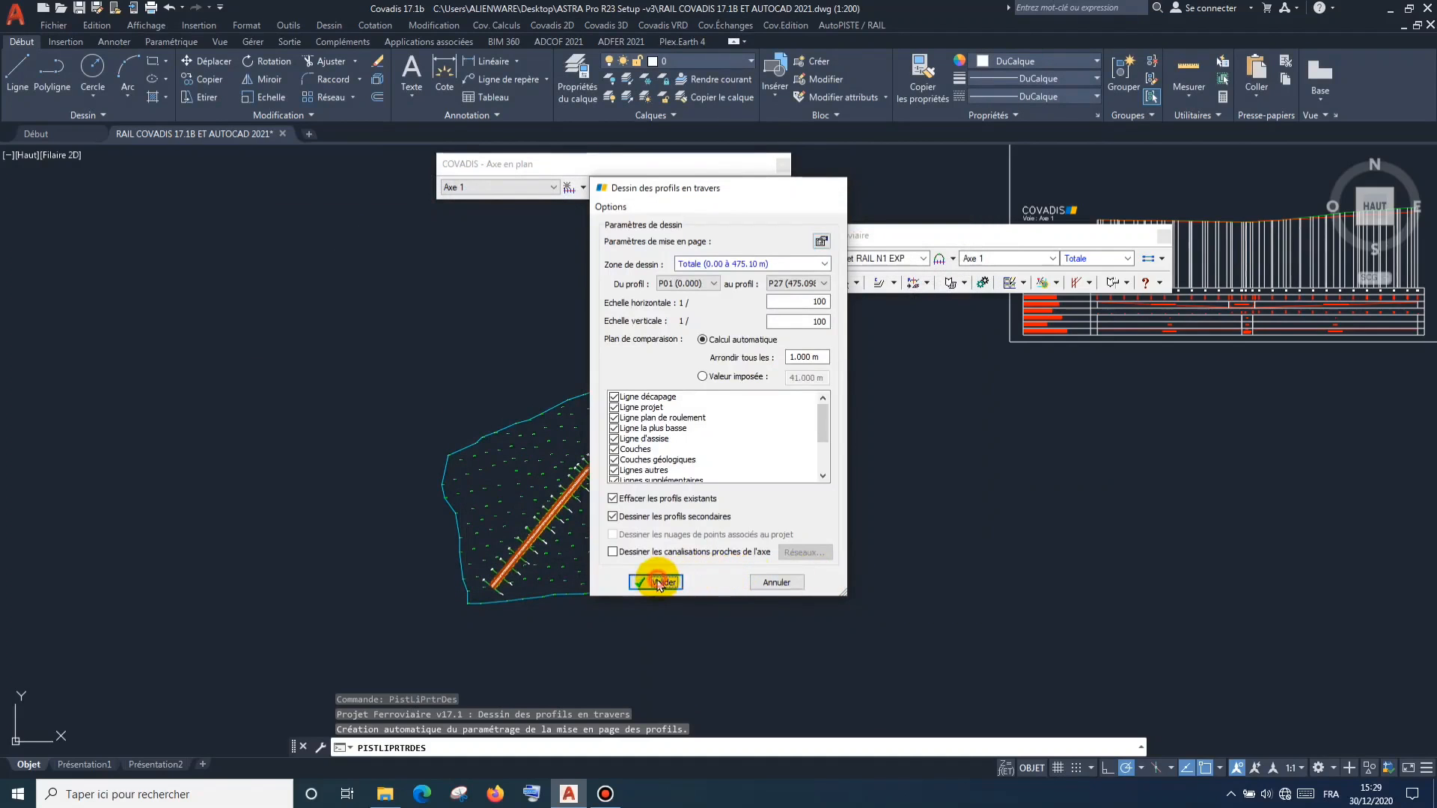
{"action": "scroll", "coordinate": [842, 453], "scroll_direction": "down", "scroll_amount": 4}
{"action": "left_click", "coordinate": [886, 466]}
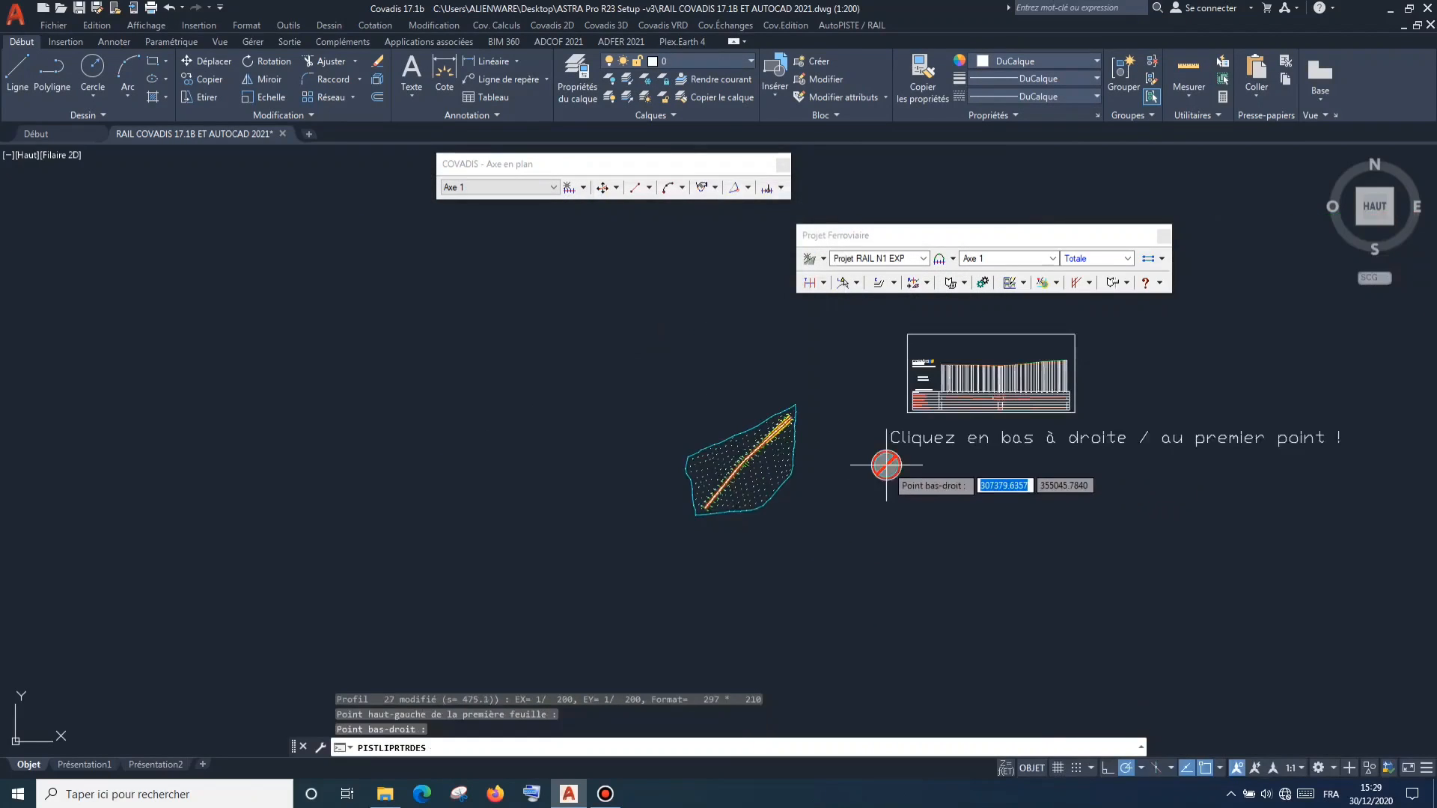
{"action": "left_click", "coordinate": [1199, 687]}
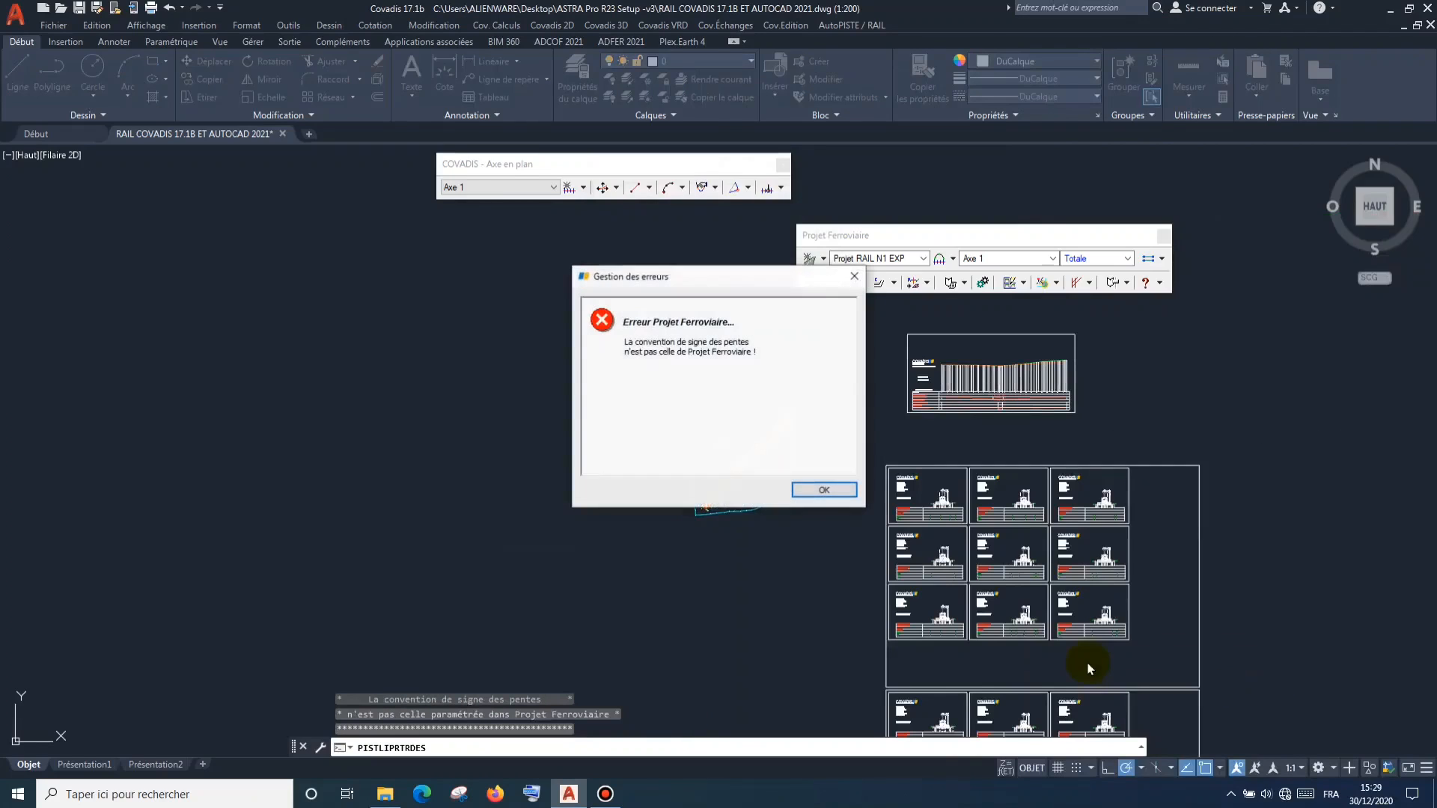
{"action": "left_click", "coordinate": [827, 490]}
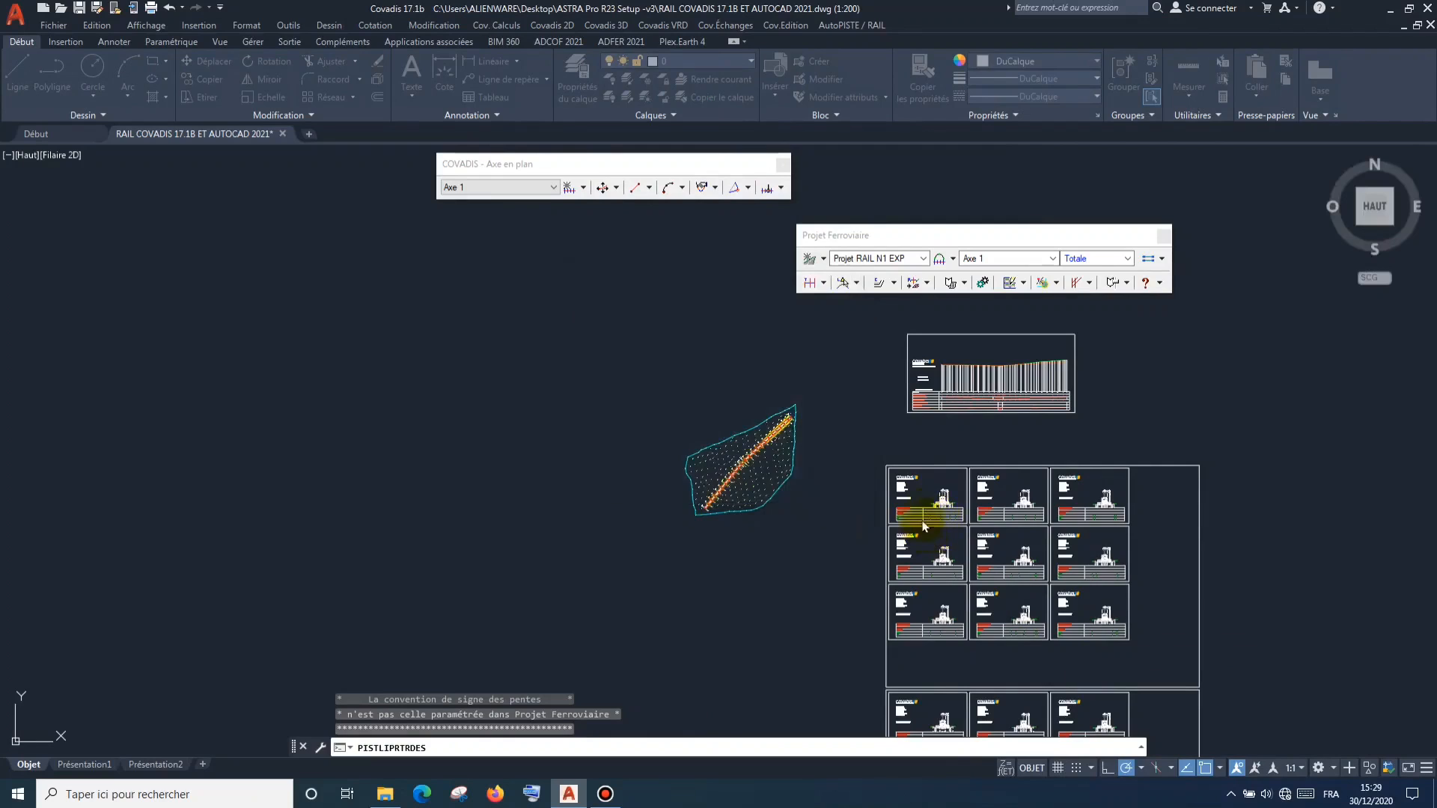
Examine the title block of cross-section P01, especially the values in the A.P.R and D.R bands.
{"action": "scroll", "coordinate": [931, 509], "scroll_direction": "up", "scroll_amount": 2}
{"action": "scroll", "coordinate": [930, 509], "scroll_direction": "up", "scroll_amount": 5}
{"action": "scroll", "coordinate": [962, 576], "scroll_direction": "up", "scroll_amount": 4}
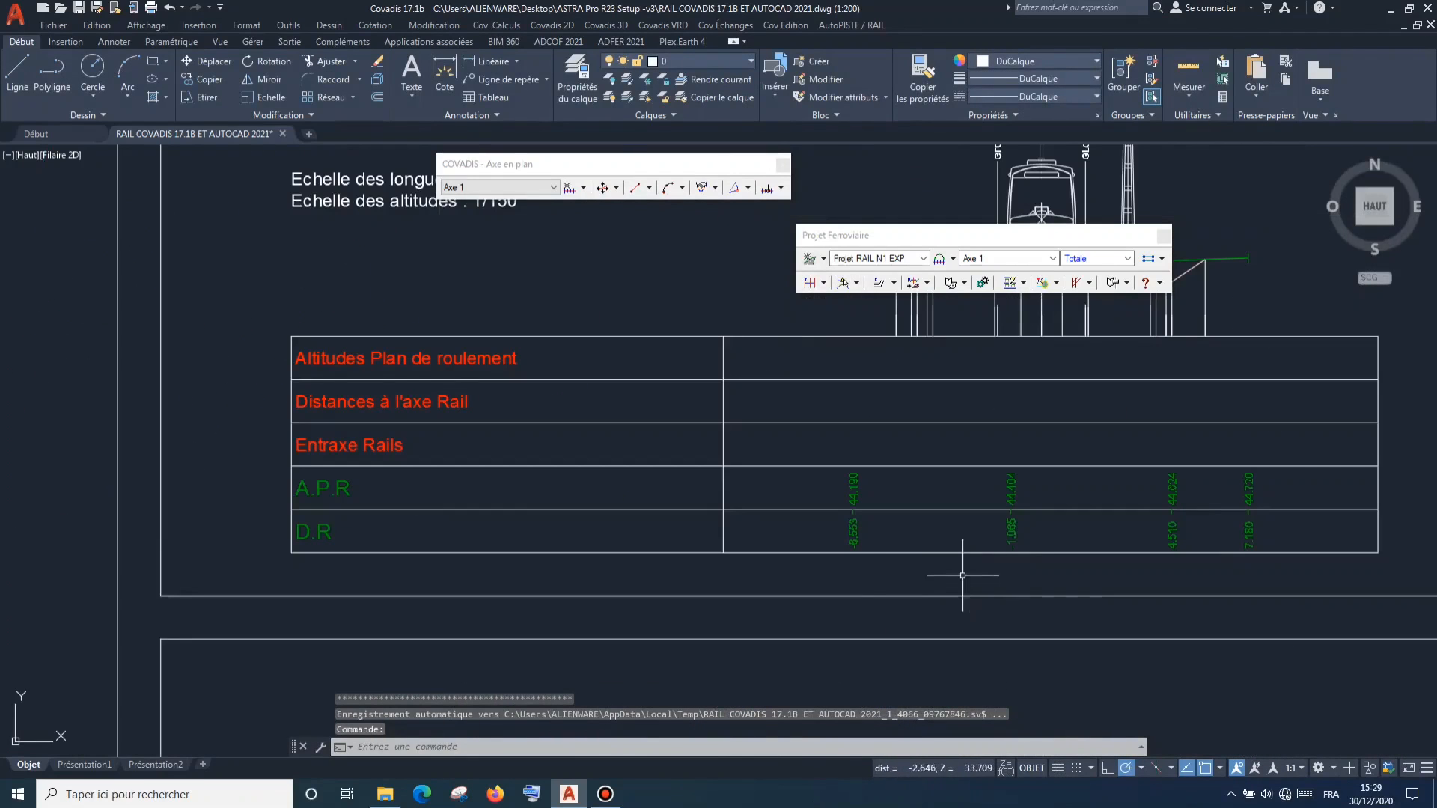
{"action": "scroll", "coordinate": [506, 571], "scroll_direction": "up", "scroll_amount": 2}
{"action": "scroll", "coordinate": [565, 571], "scroll_direction": "up", "scroll_amount": 2}
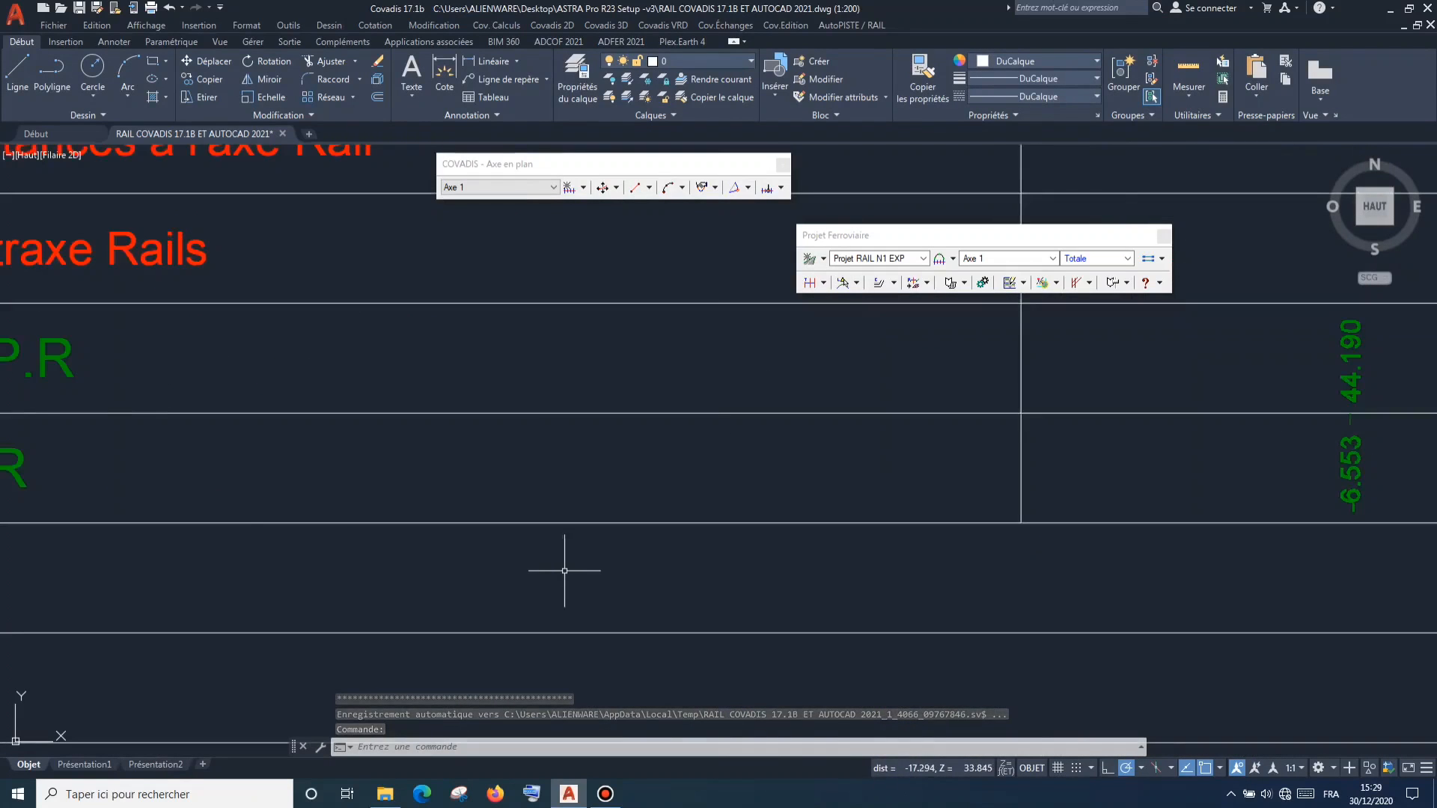
{"action": "scroll", "coordinate": [564, 563], "scroll_direction": "down", "scroll_amount": 2}
{"action": "scroll", "coordinate": [953, 480], "scroll_direction": "down", "scroll_amount": 2}
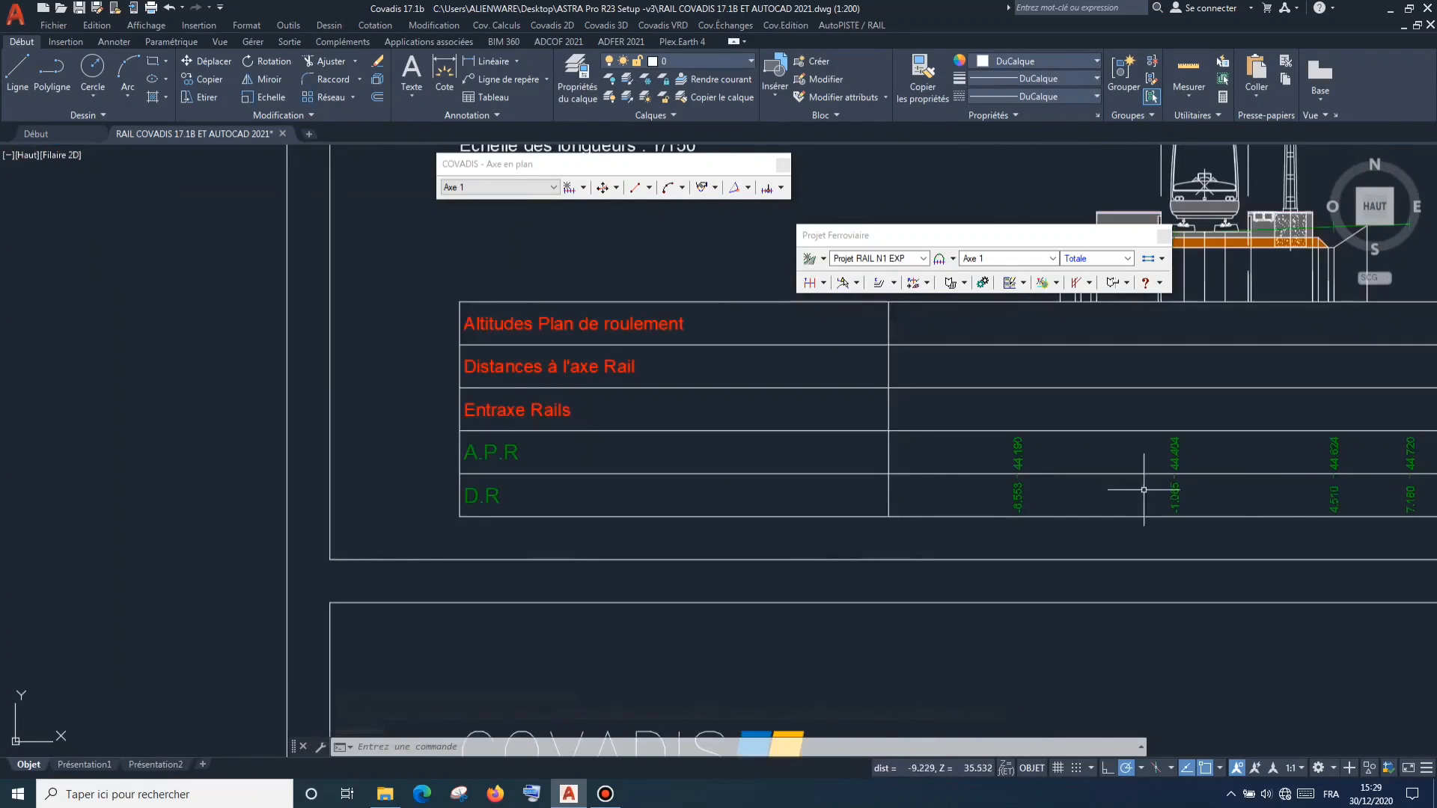
{"action": "scroll", "coordinate": [1275, 485], "scroll_direction": "up", "scroll_amount": 2}
{"action": "scroll", "coordinate": [1194, 494], "scroll_direction": "up", "scroll_amount": 2}
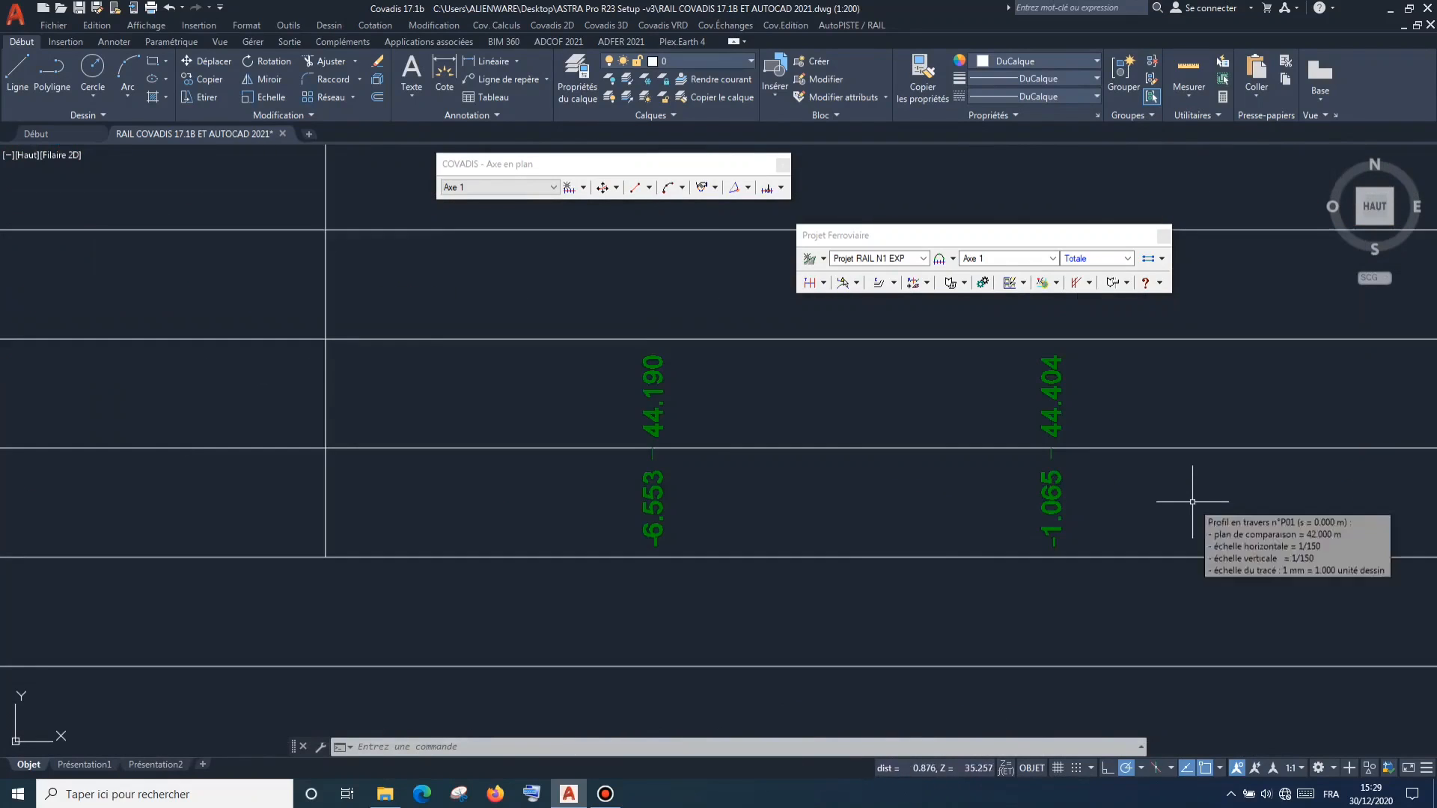
{"action": "scroll", "coordinate": [725, 526], "scroll_direction": "down", "scroll_amount": 4}
{"action": "scroll", "coordinate": [725, 526], "scroll_direction": "down", "scroll_amount": 2}
{"action": "scroll", "coordinate": [949, 529], "scroll_direction": "up", "scroll_amount": 2}
{"action": "scroll", "coordinate": [921, 520], "scroll_direction": "down", "scroll_amount": 2}
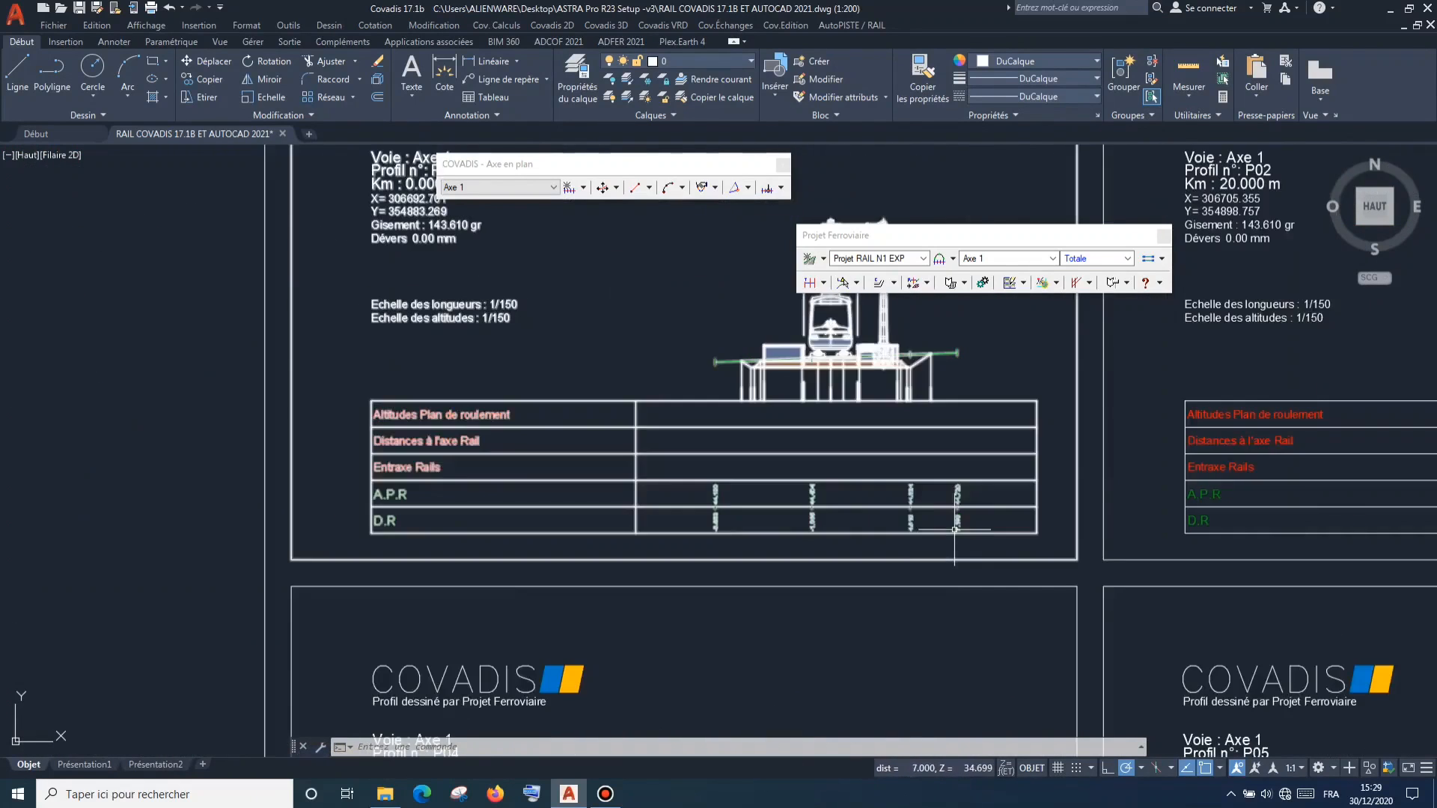
Reopen the cross-section layout settings and relabel the fourth title block band Altitudes Plan de roulement, copying the first band's label.
{"action": "scroll", "coordinate": [898, 511], "scroll_direction": "down", "scroll_amount": 8}
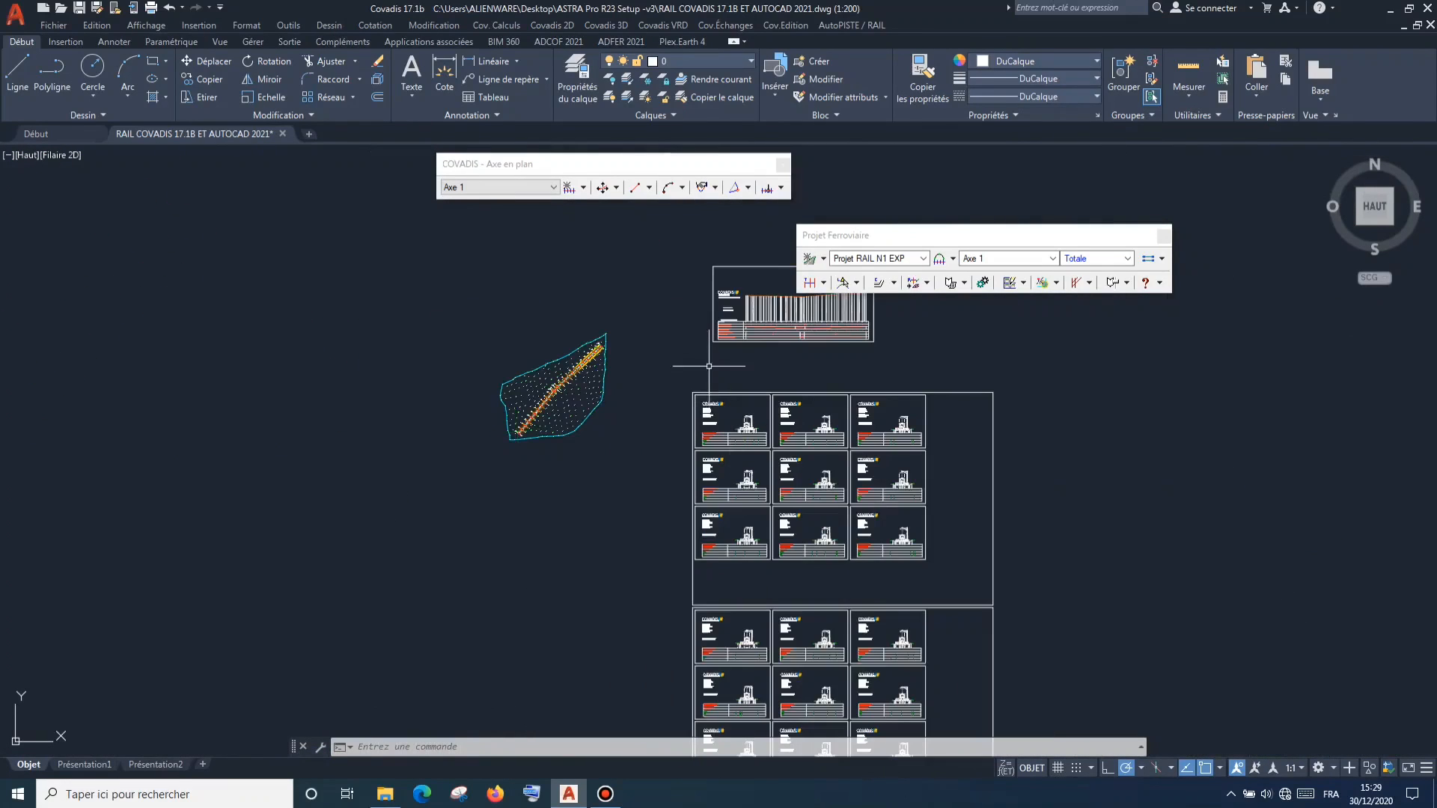
{"action": "right_click", "coordinate": [891, 350]}
{"action": "left_click", "coordinate": [905, 362]}
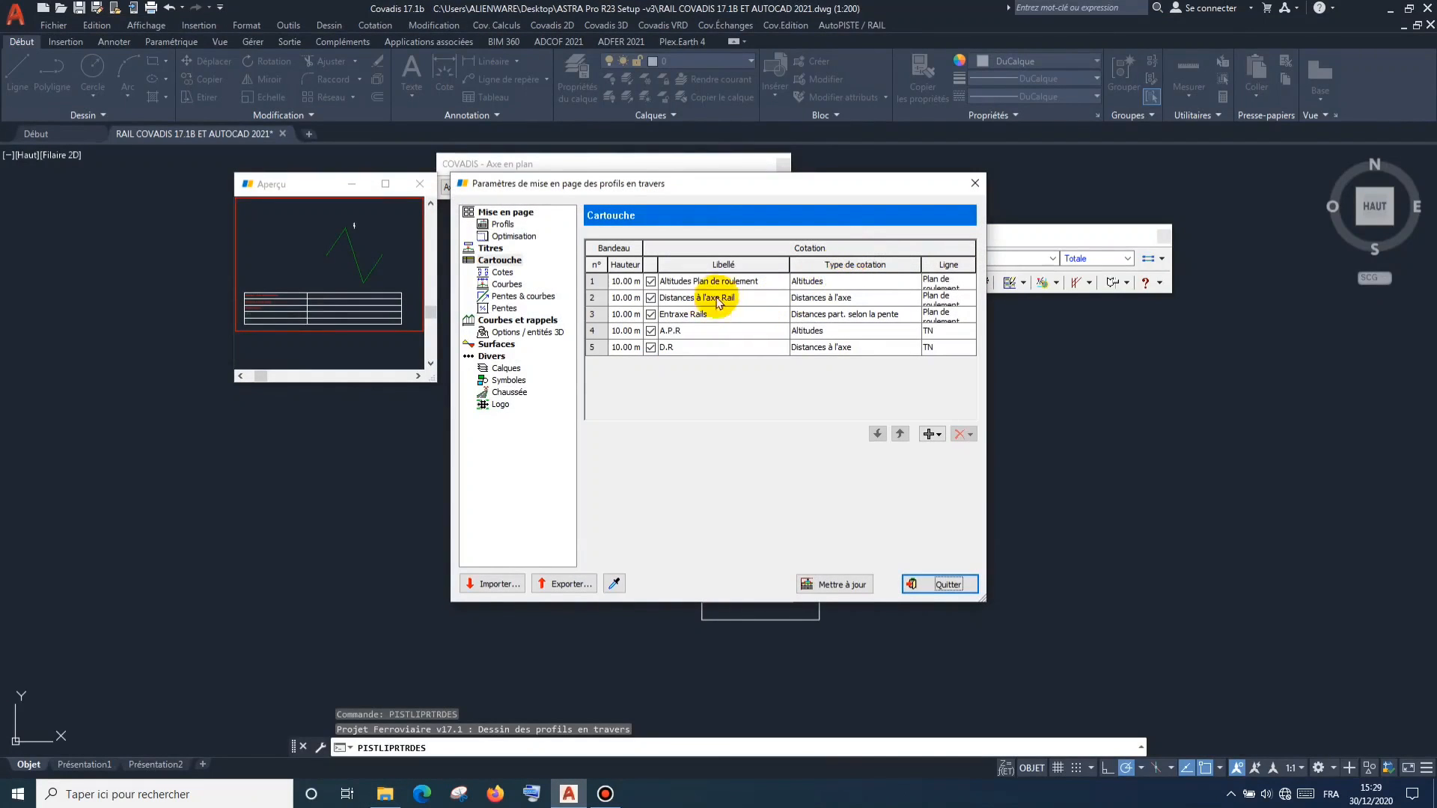
{"action": "left_click", "coordinate": [770, 282]}
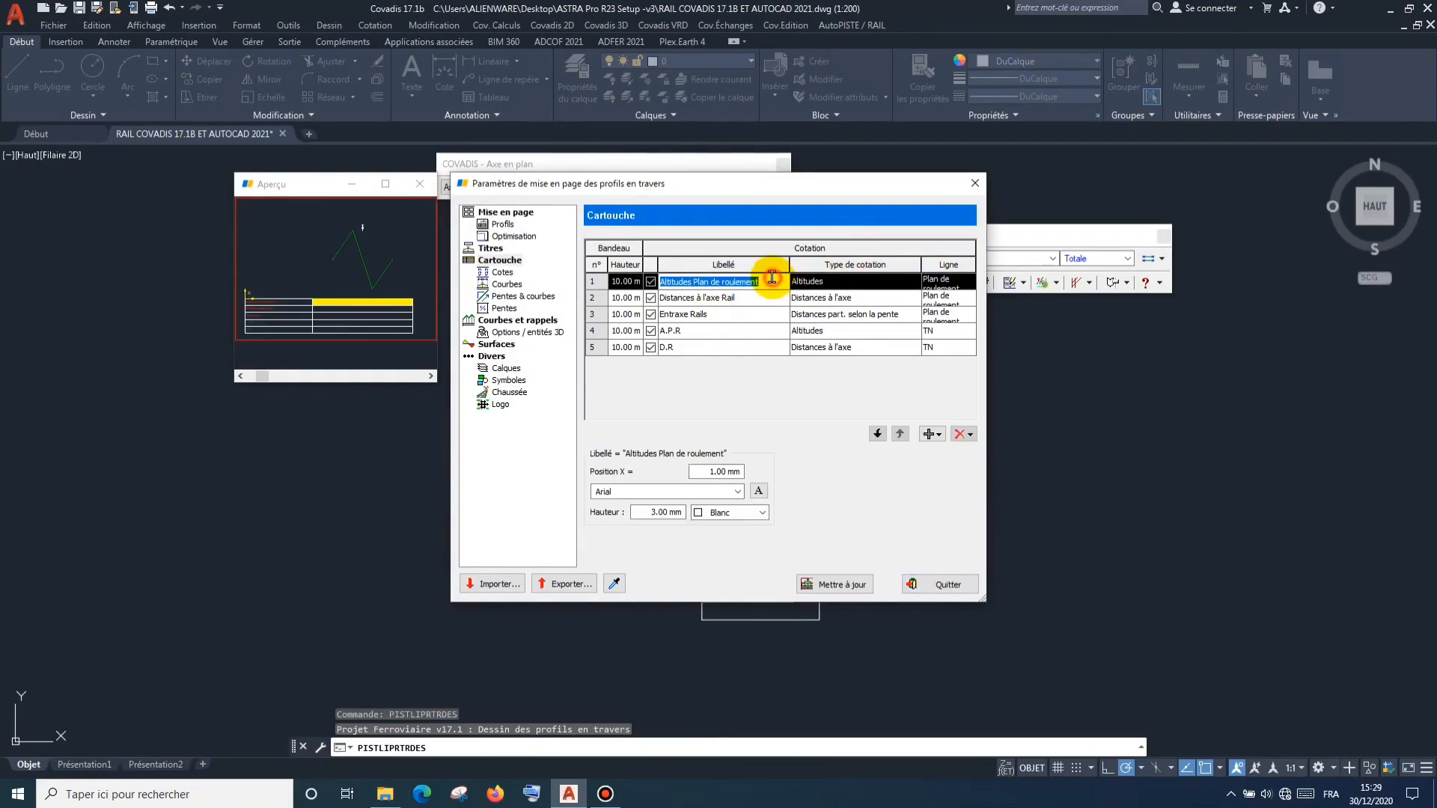
{"action": "right_click", "coordinate": [720, 287]}
{"action": "left_click", "coordinate": [720, 285]}
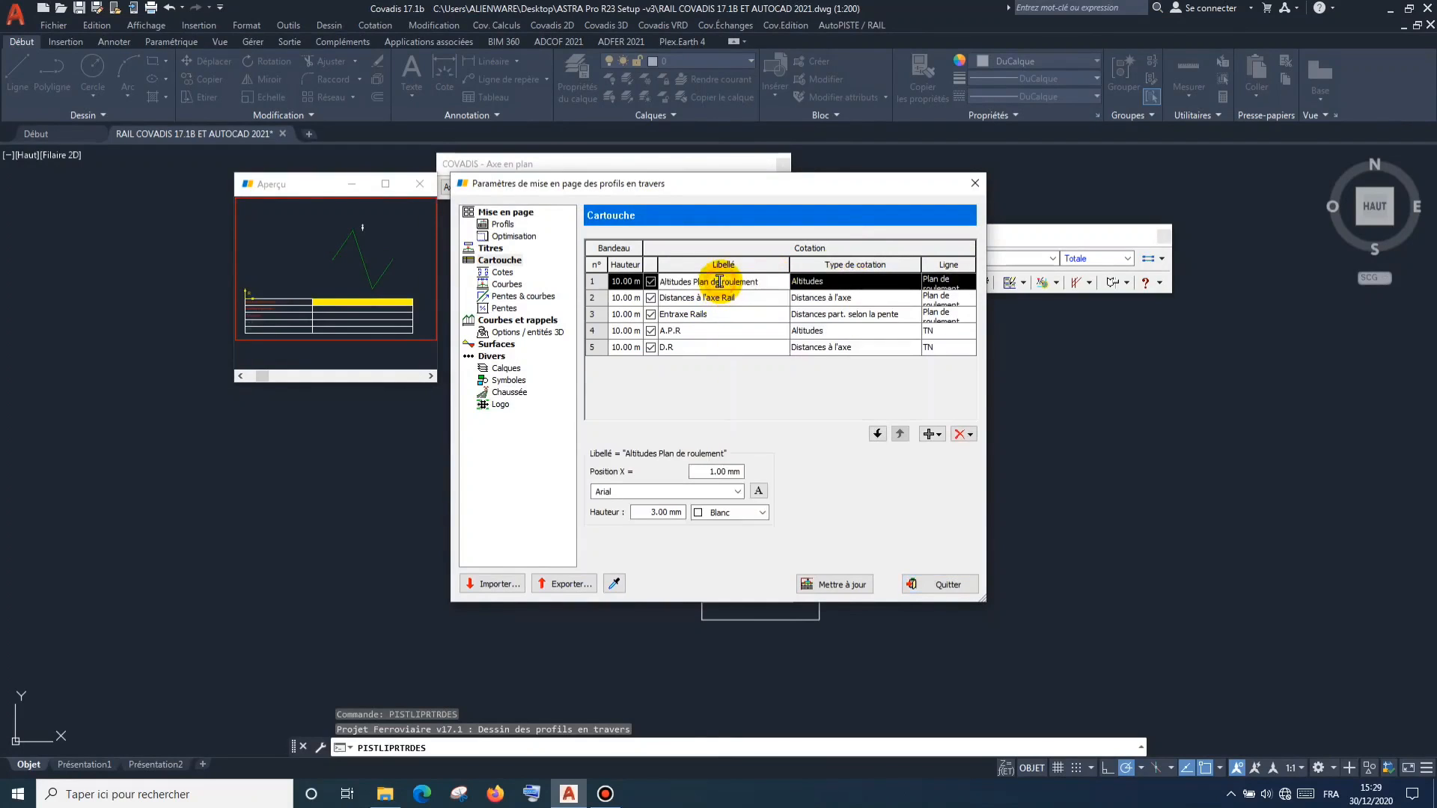
{"action": "left_click_drag", "start_coordinate": [774, 280], "coordinate": [628, 292]}
{"action": "key", "text": "ctrl+c"}
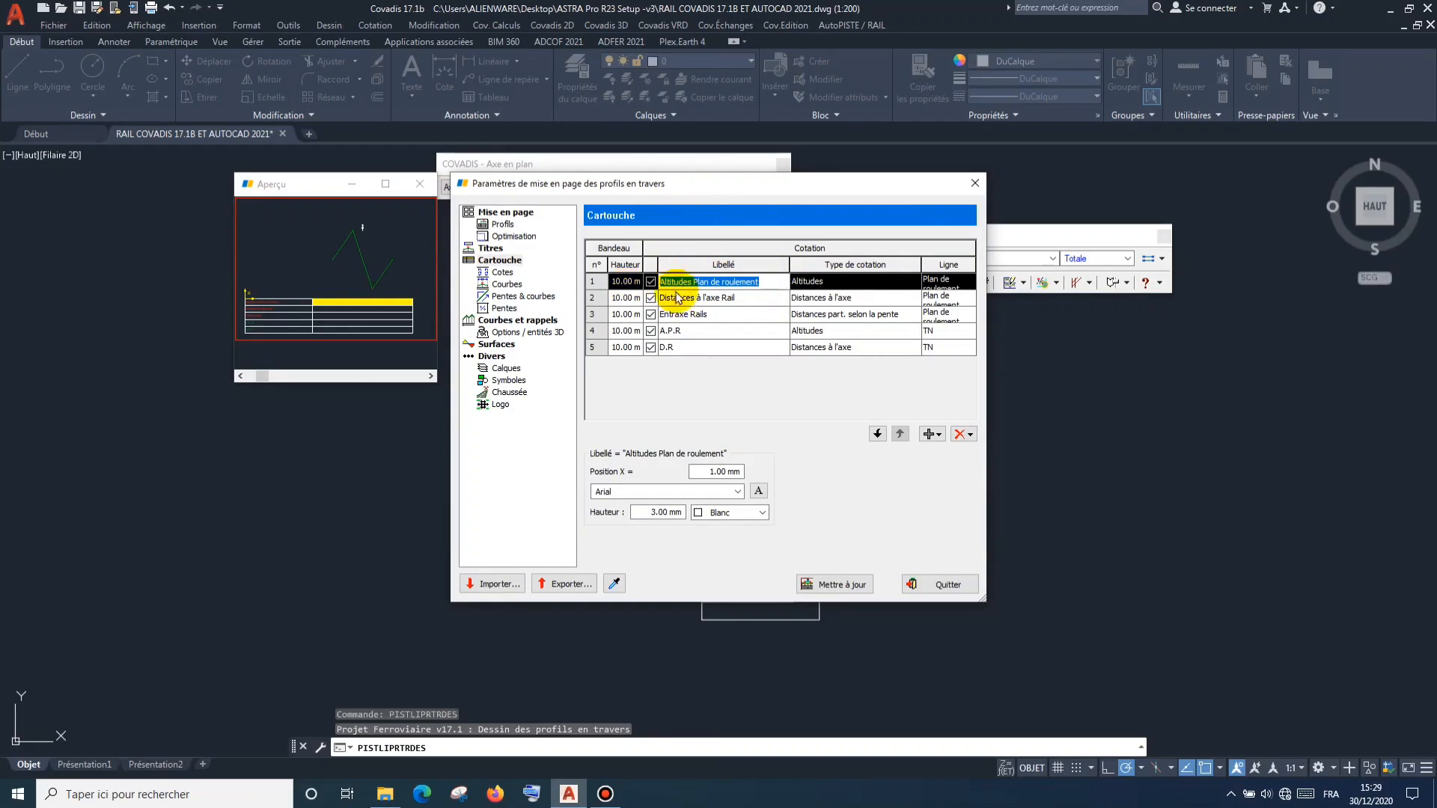
{"action": "left_click", "coordinate": [708, 331]}
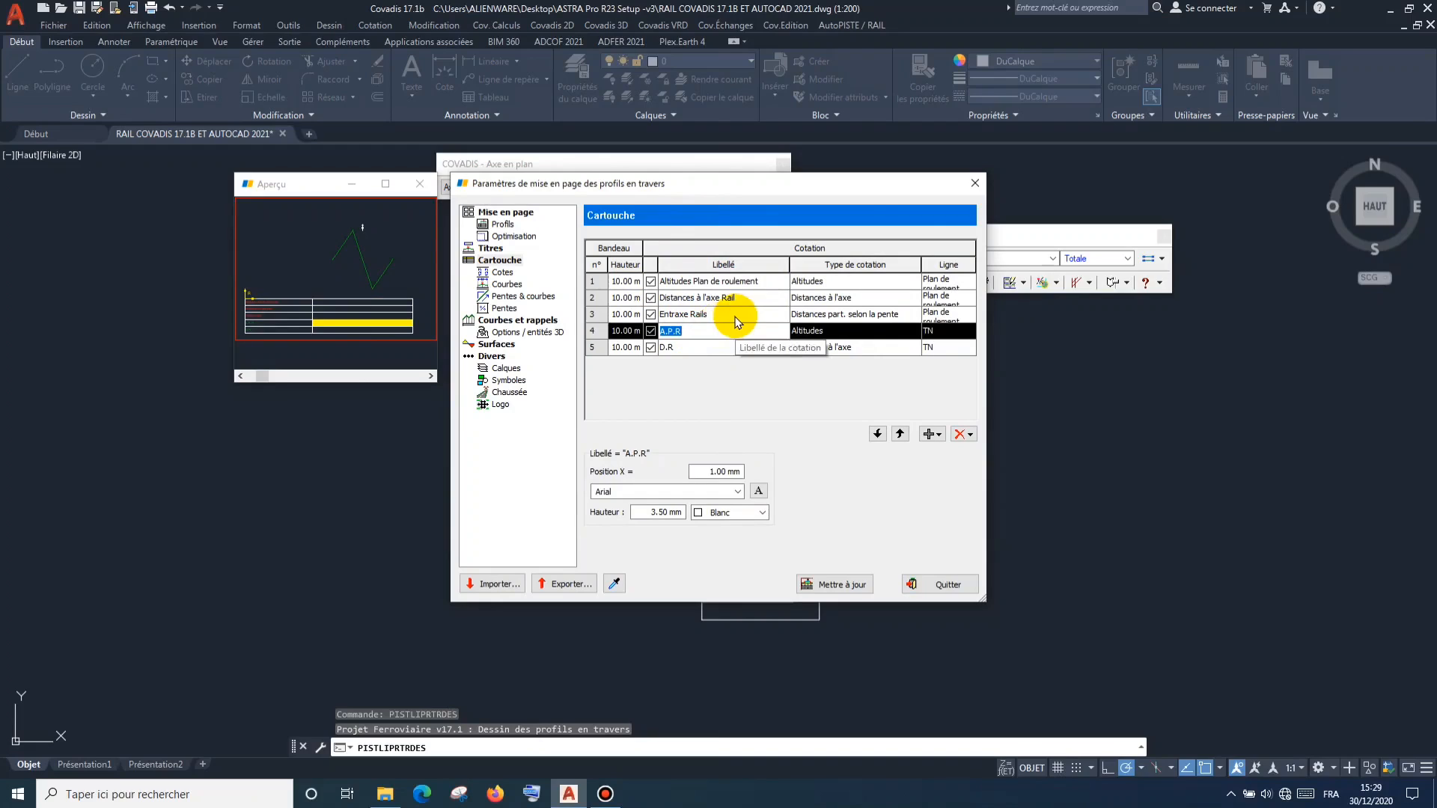
{"action": "key", "text": "ctrl+v"}
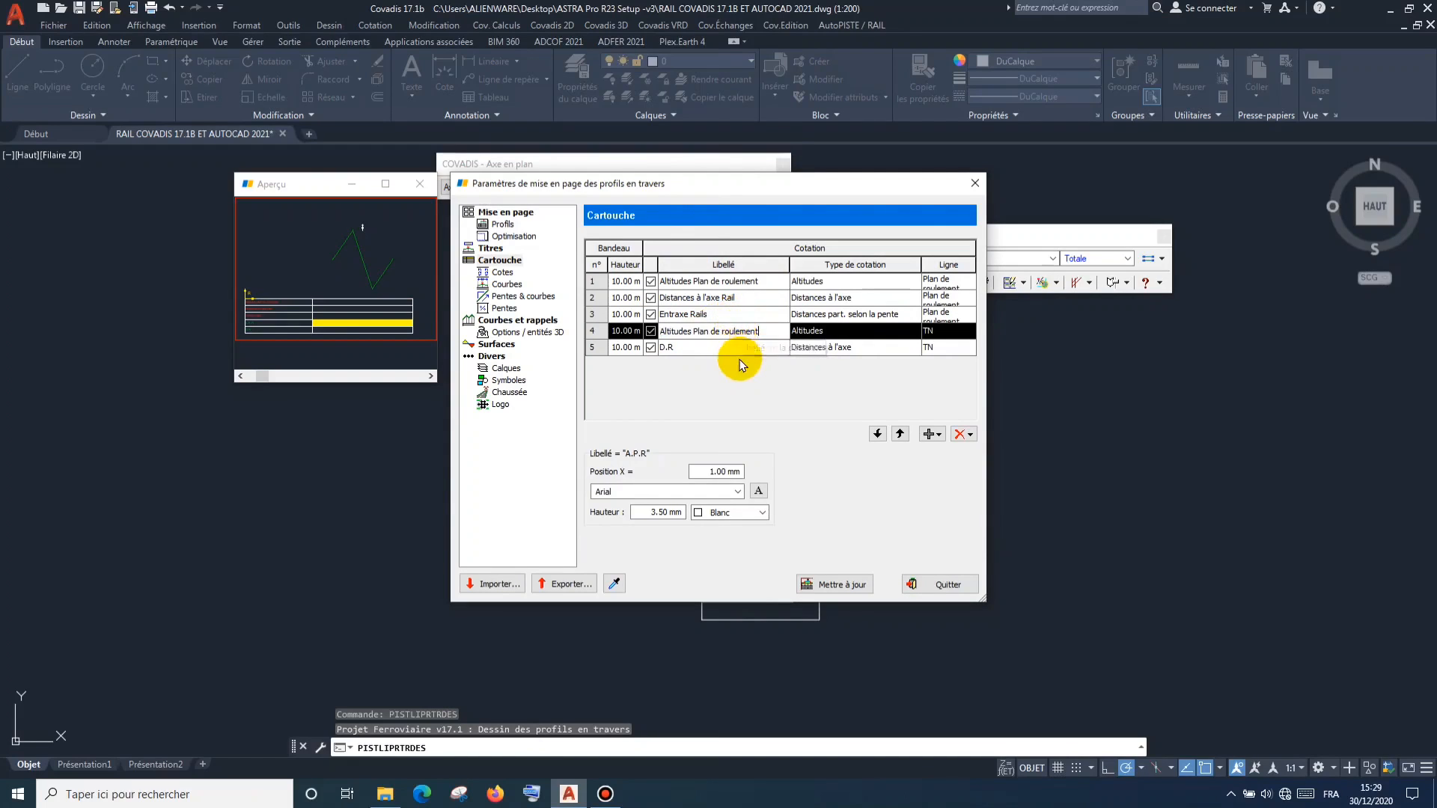
Copy the second band's label Distances à l'axe Rail to the fifth band.
{"action": "left_click", "coordinate": [739, 299]}
{"action": "key", "text": "ctrl+c"}
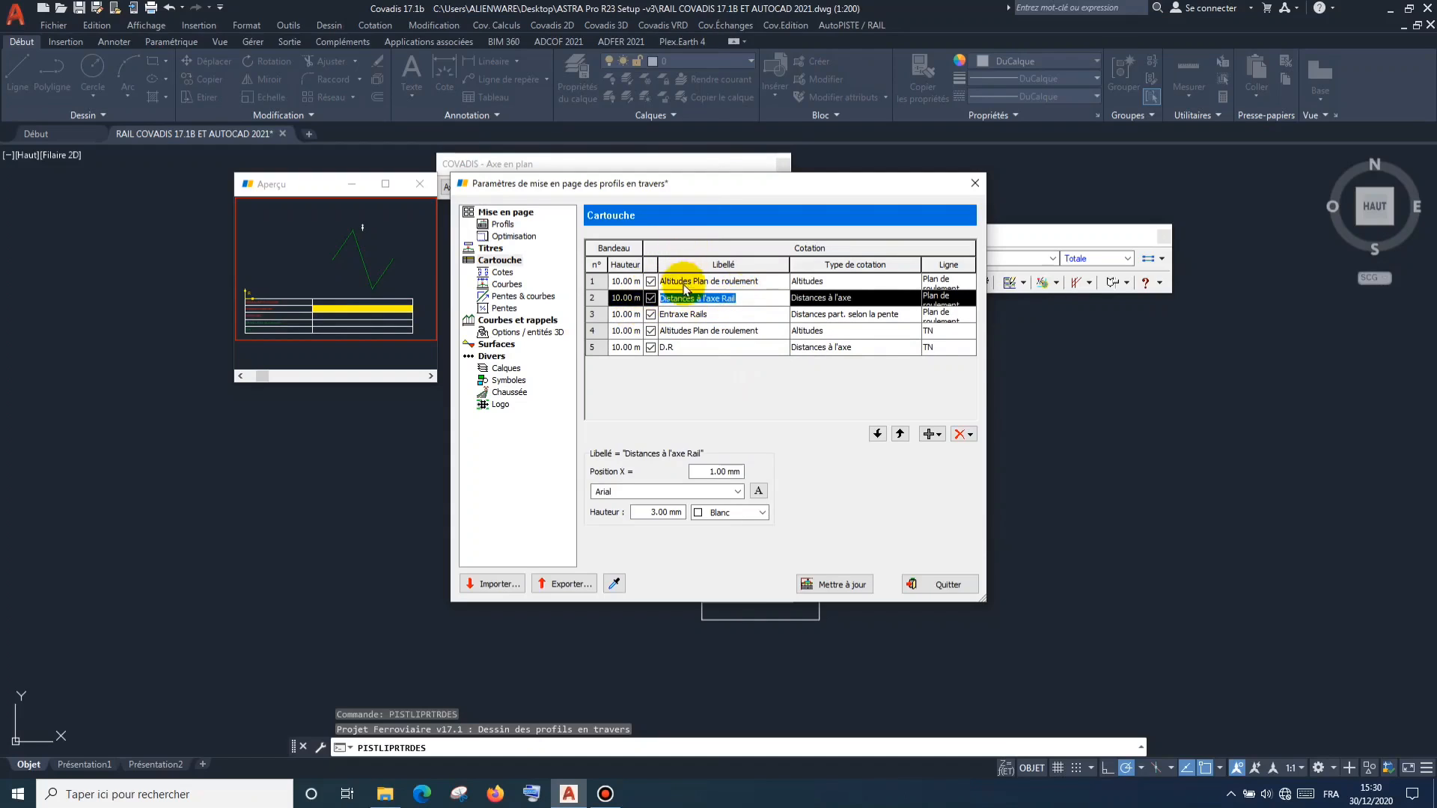
{"action": "left_click", "coordinate": [696, 350]}
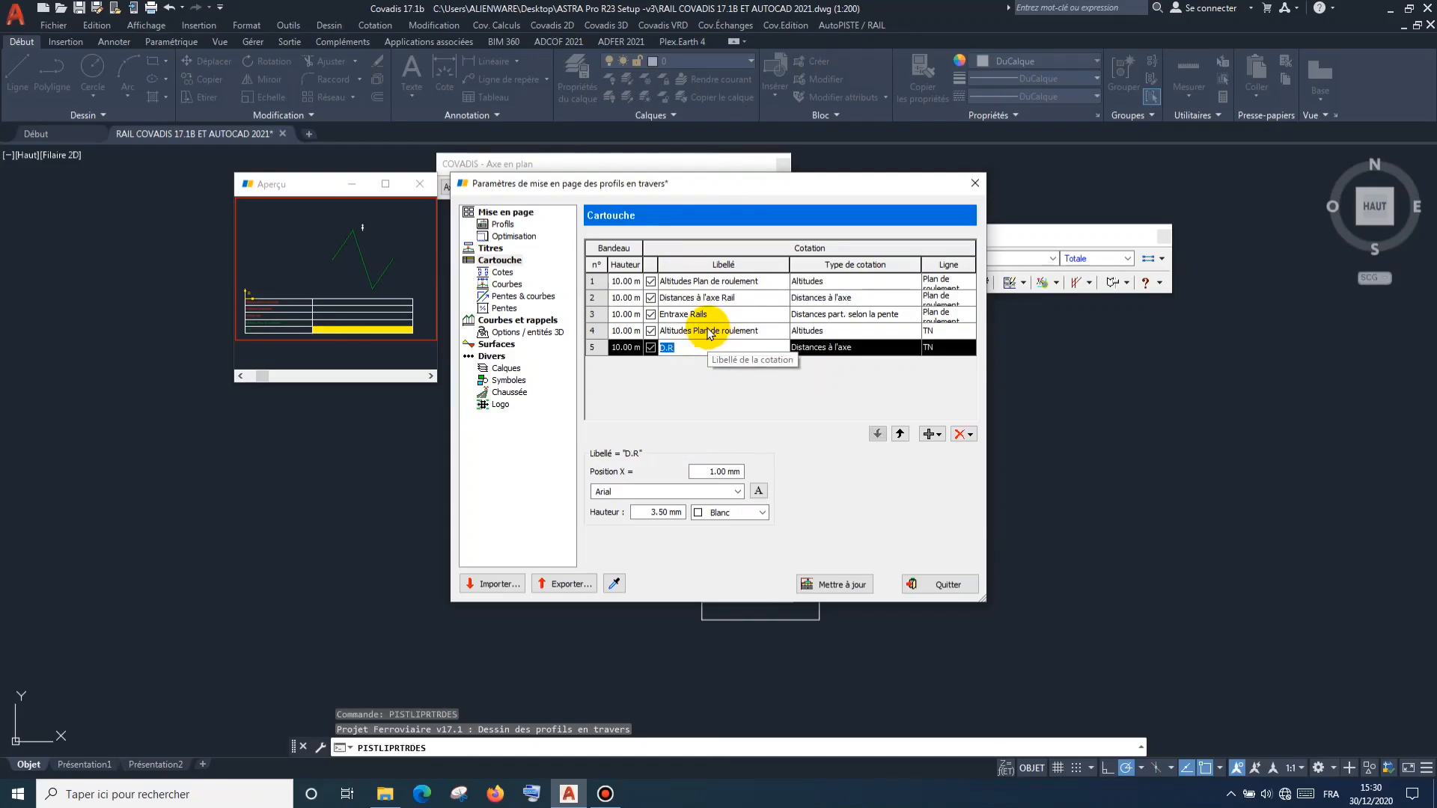
{"action": "key", "text": "ctrl+v"}
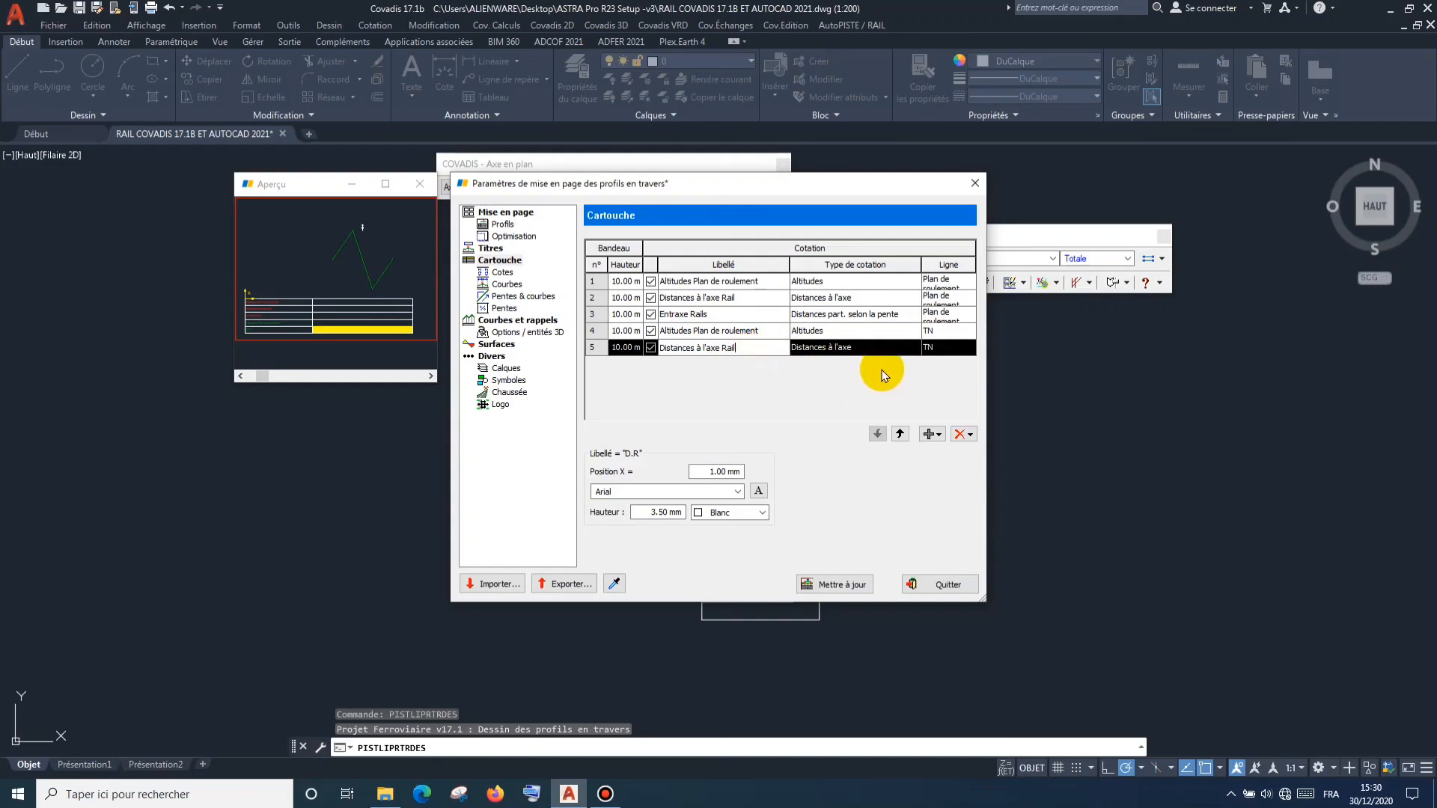
Add a sixth band at the end of the title block, labelled Entraxe Rails, with the annotation type Distances part. selon la pente.
{"action": "left_click", "coordinate": [936, 440]}
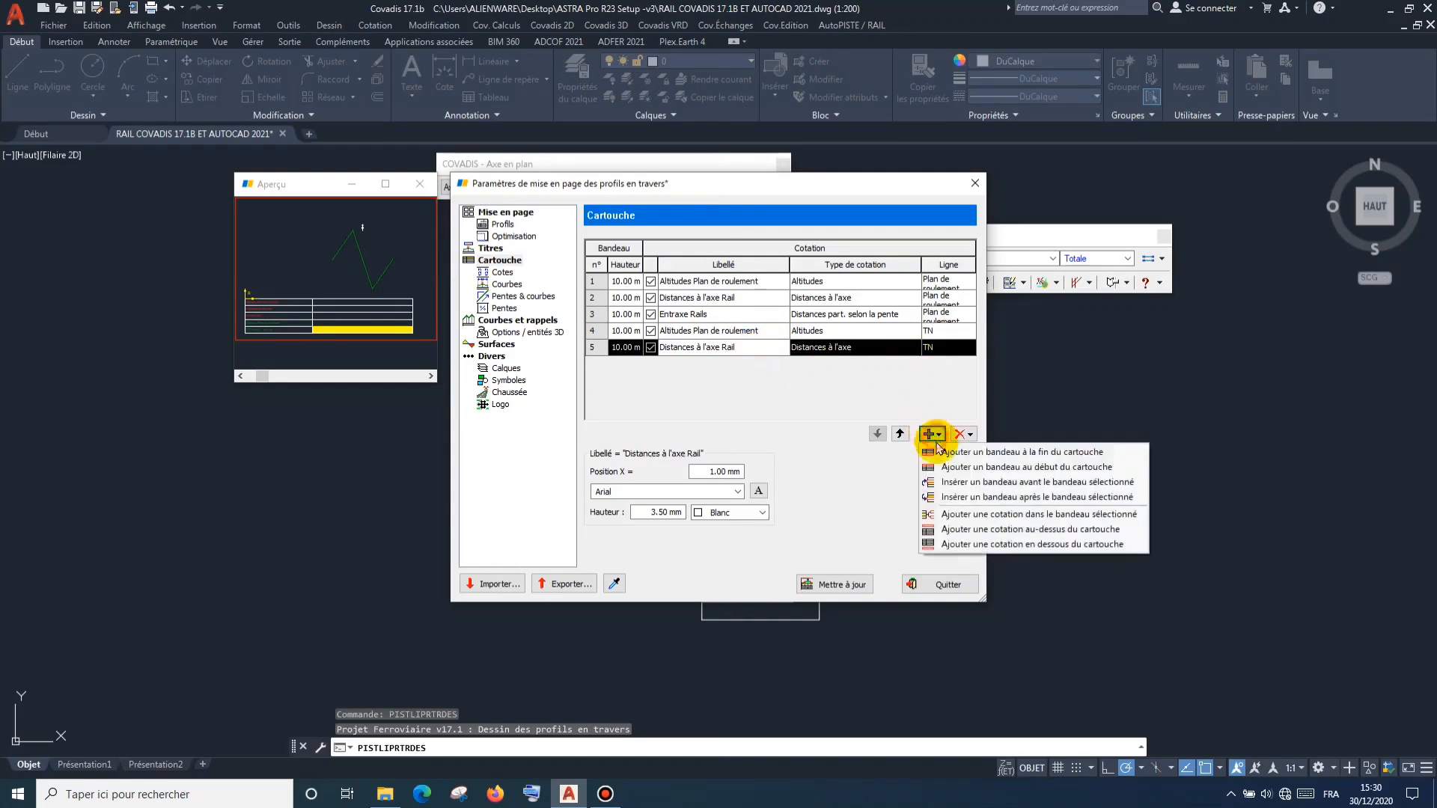
{"action": "left_click", "coordinate": [956, 453]}
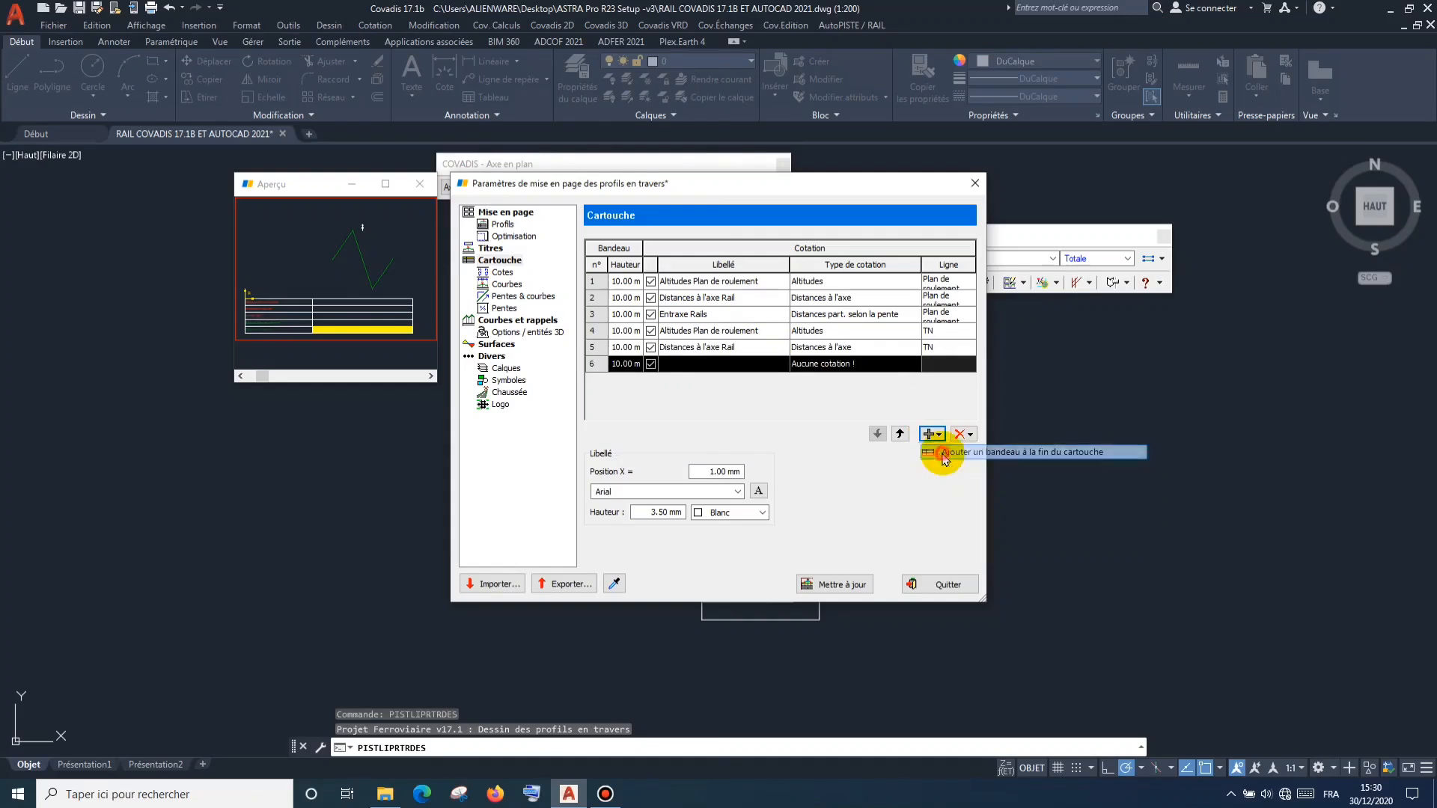
{"action": "left_click", "coordinate": [668, 365]}
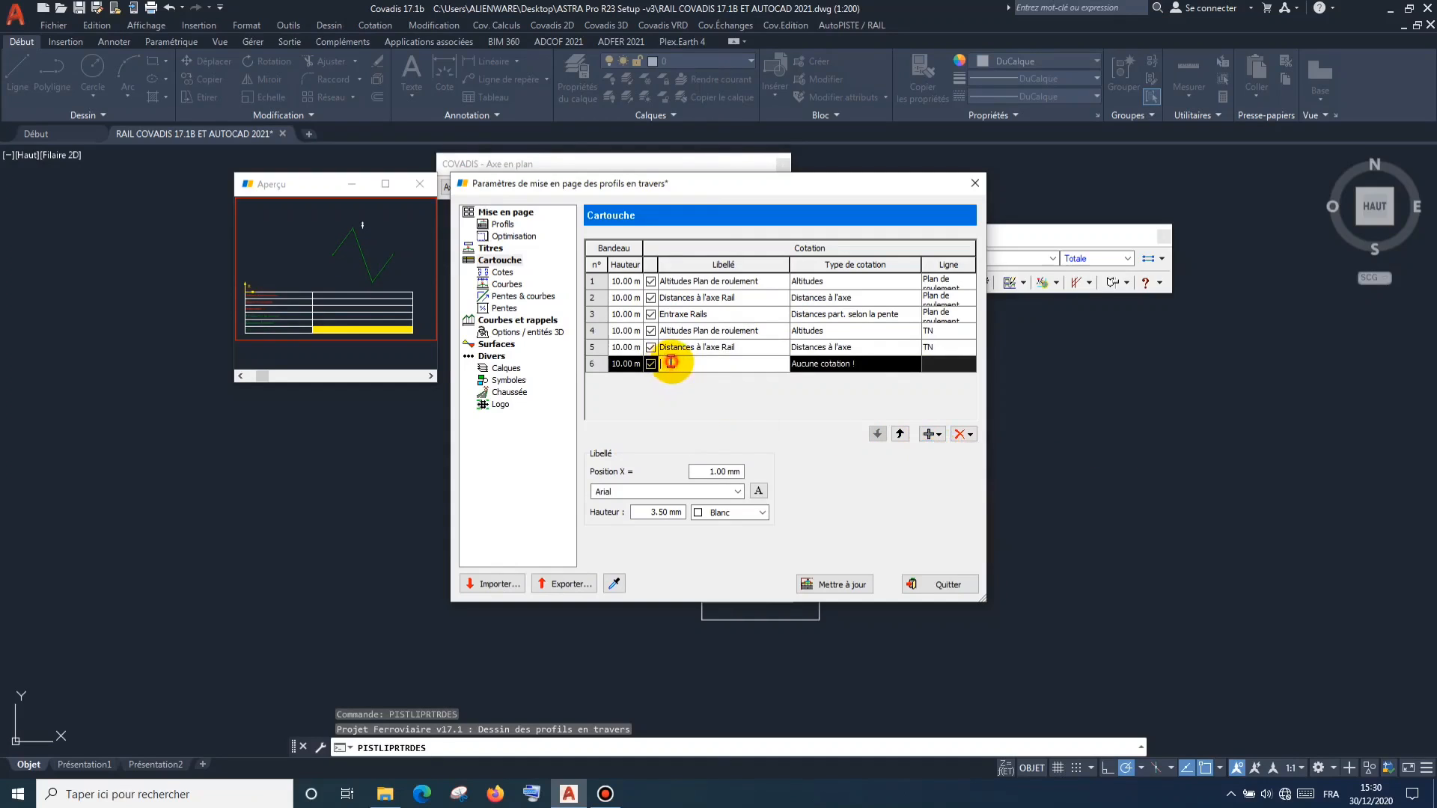
{"action": "left_click", "coordinate": [742, 315]}
{"action": "left_click", "coordinate": [743, 314]}
{"action": "key", "text": "ctrl+c"}
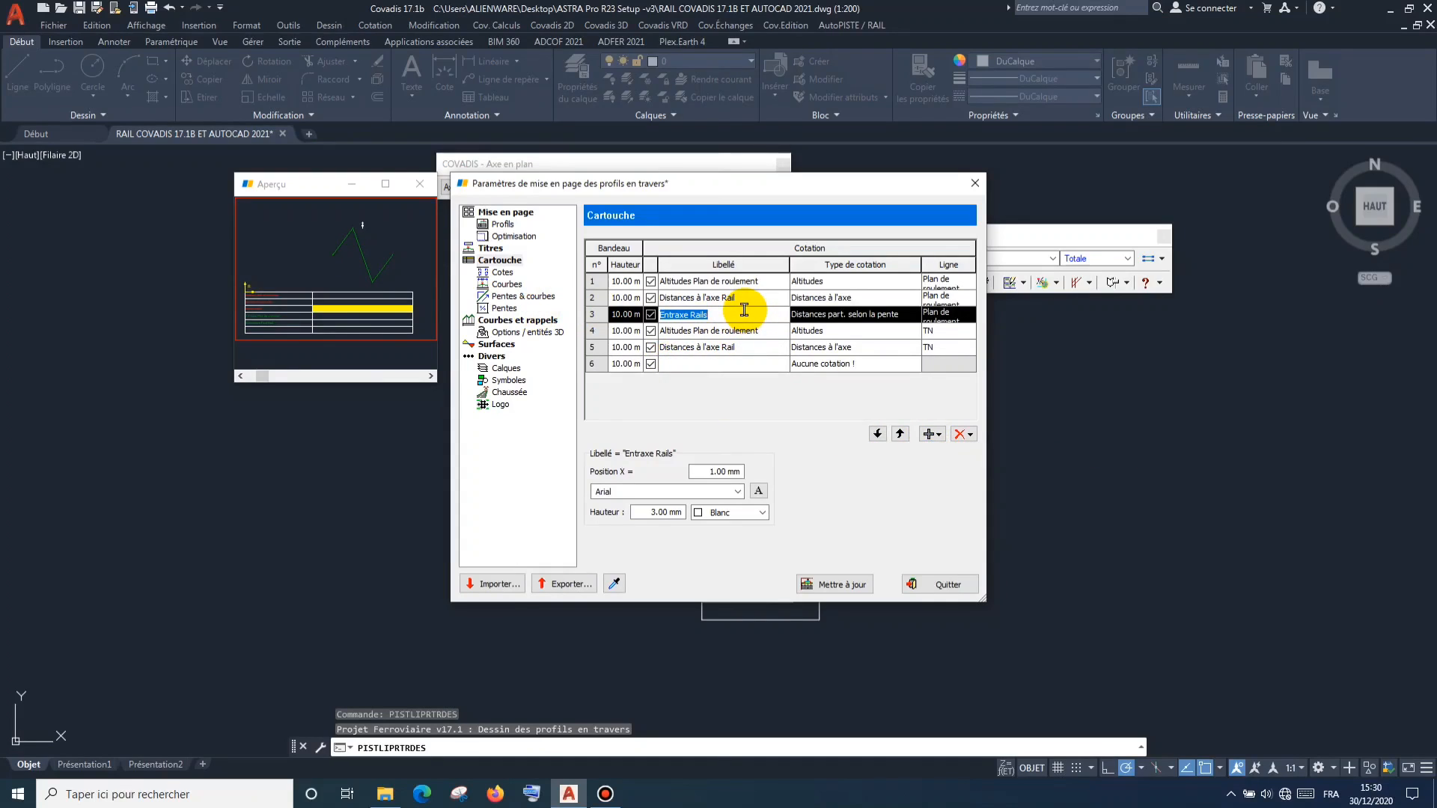
{"action": "left_click", "coordinate": [721, 362]}
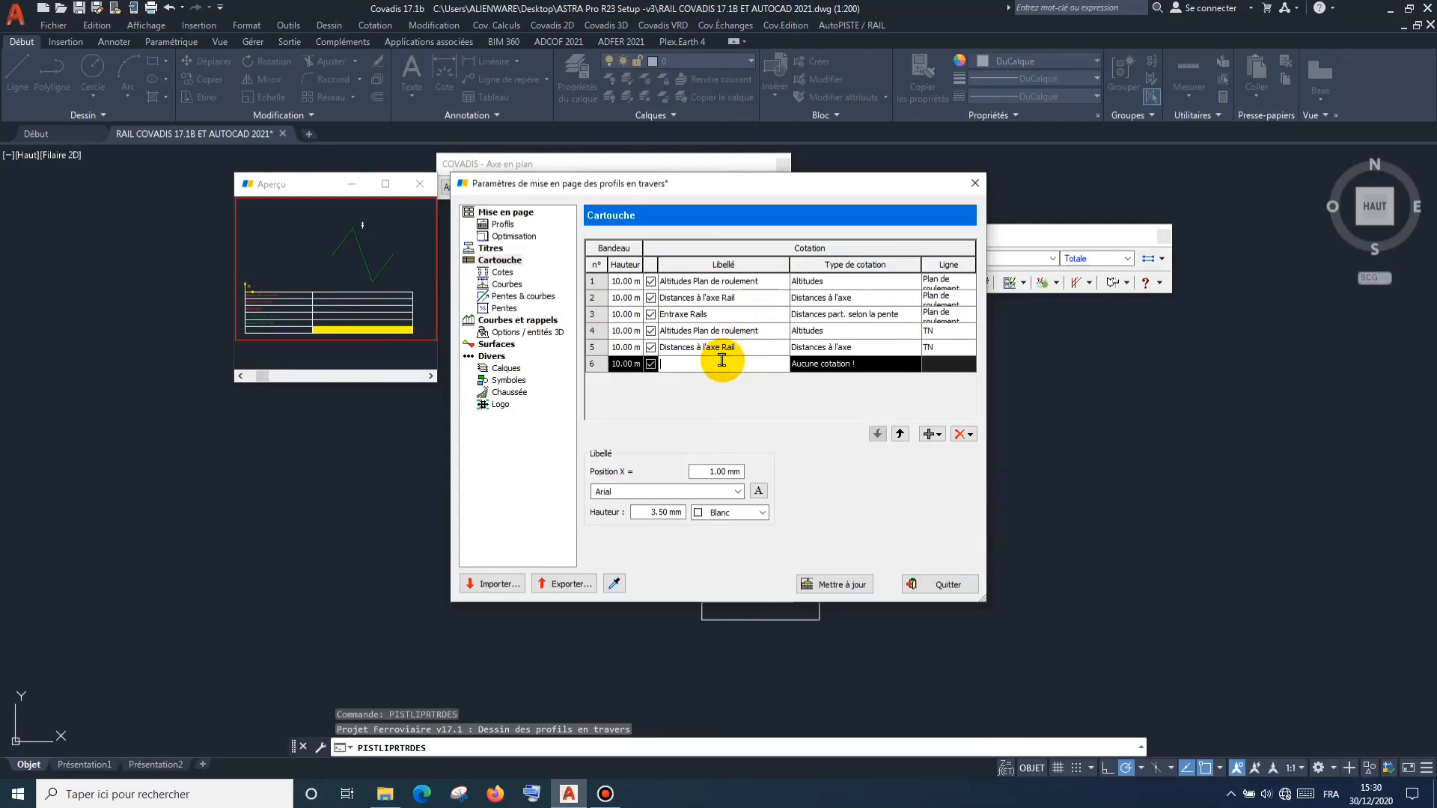
{"action": "key", "text": "ctrl+v"}
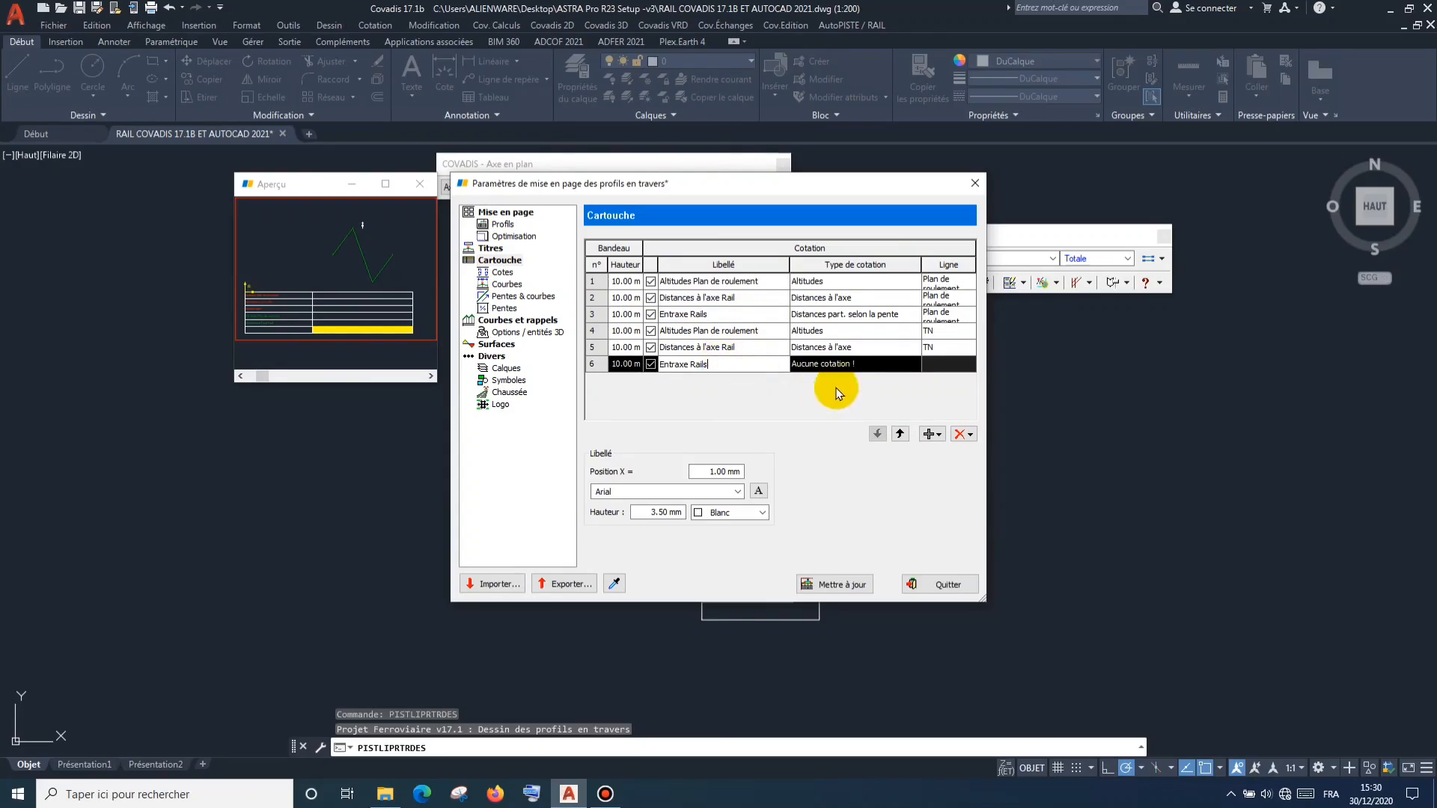
{"action": "left_click", "coordinate": [857, 372]}
{"action": "left_click", "coordinate": [858, 372]}
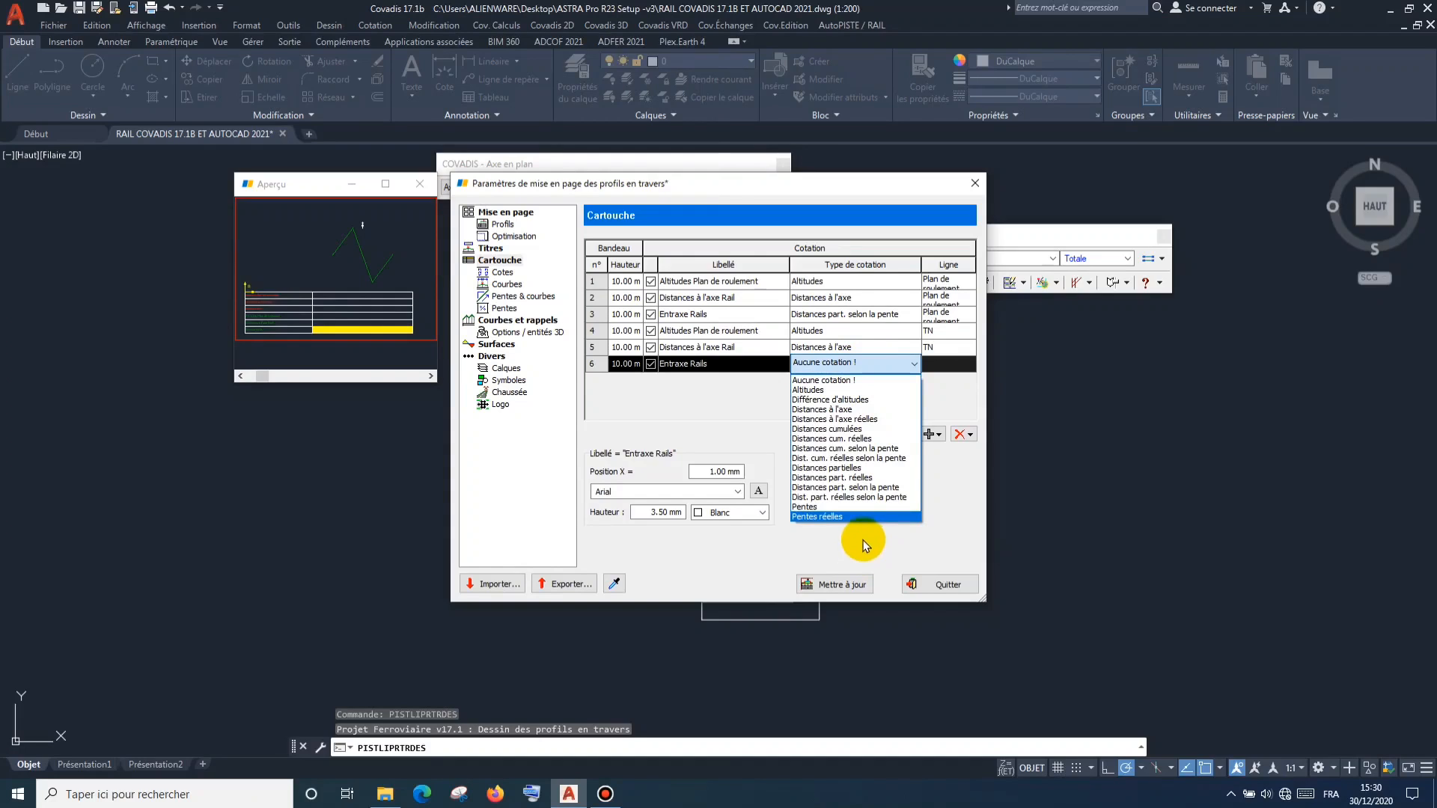
{"action": "left_click", "coordinate": [880, 488]}
Delete the first title block band, Altitudes Plan de roulement, which is based on the Plan de roulement line.
{"action": "left_click", "coordinate": [741, 281]}
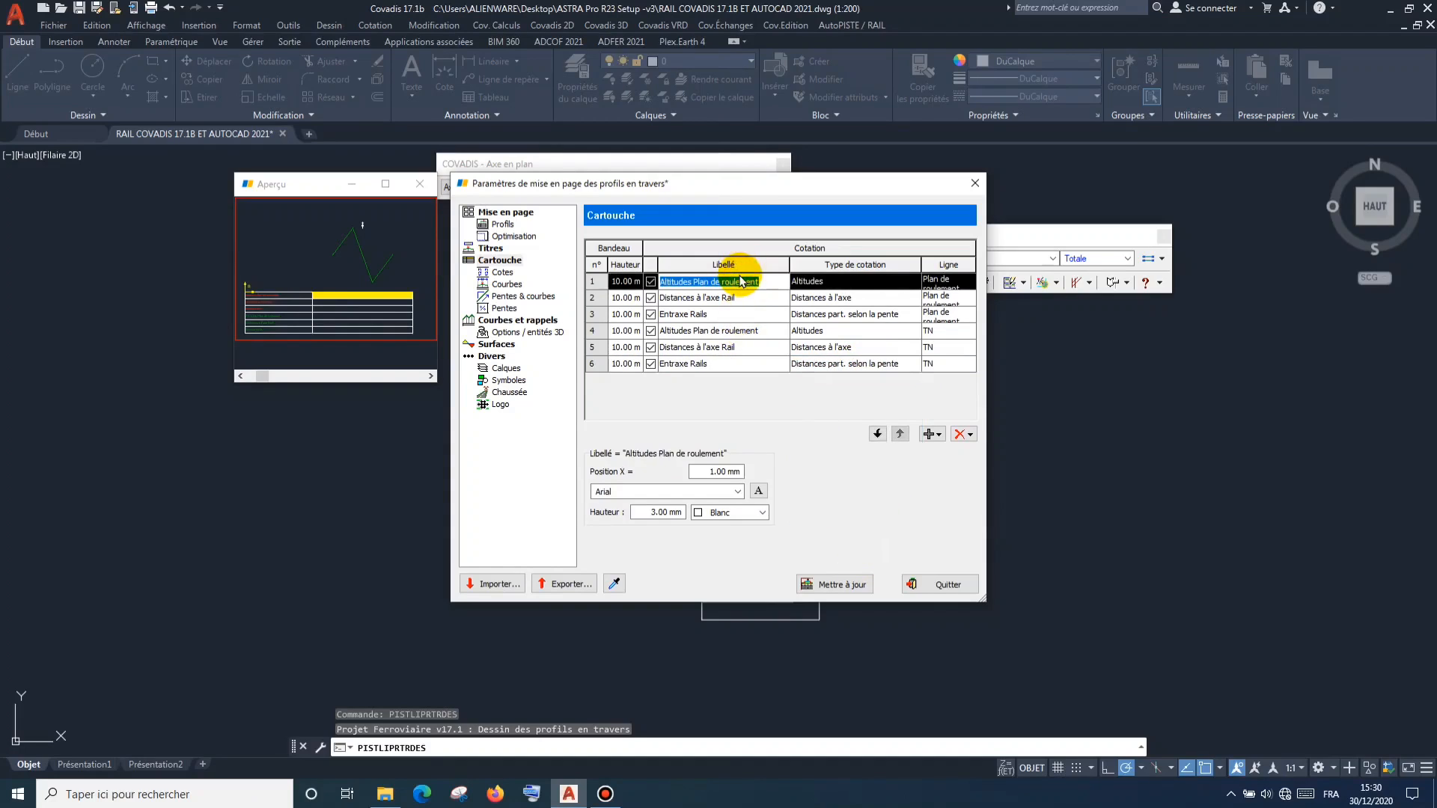
{"action": "left_click", "coordinate": [733, 298]}
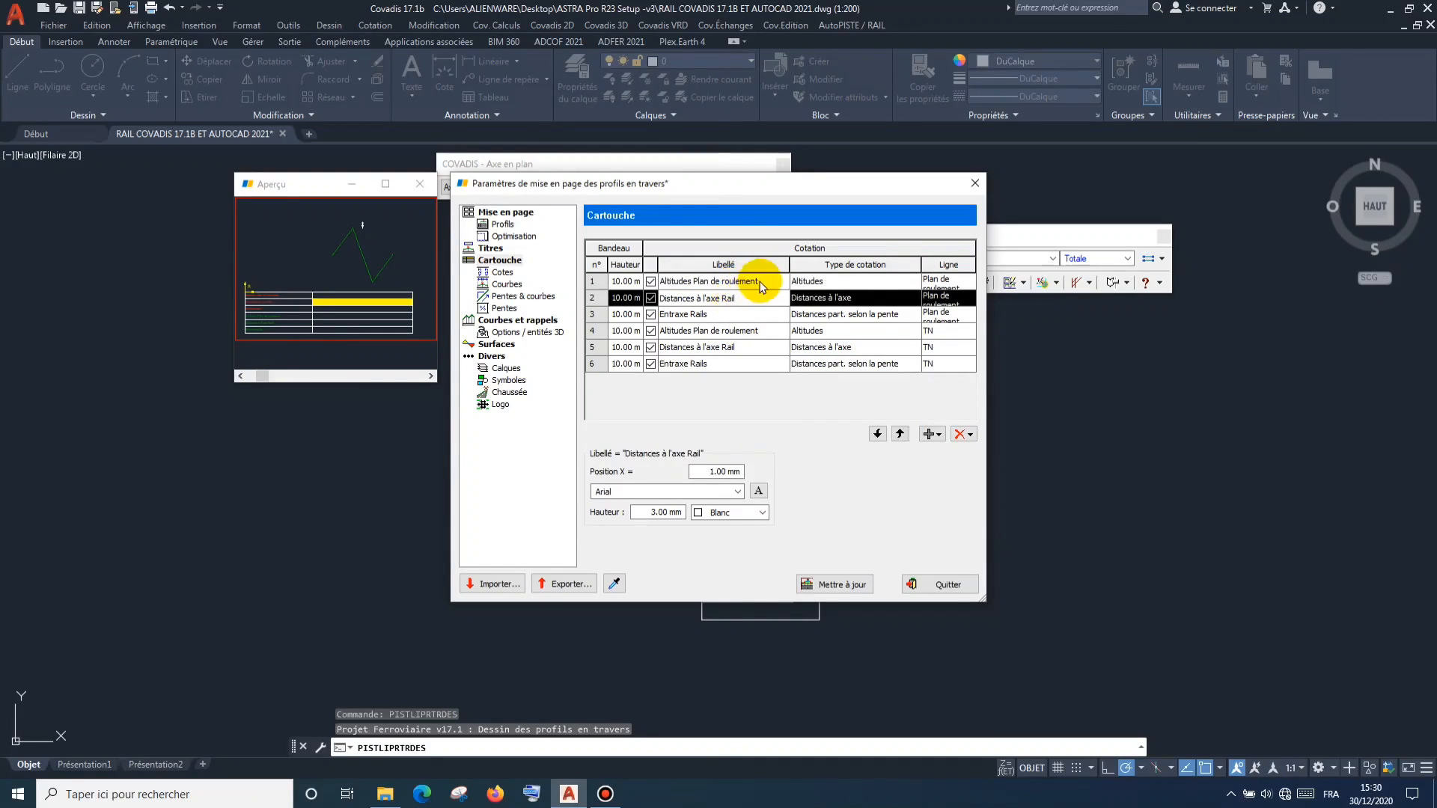
{"action": "left_click", "coordinate": [761, 287]}
{"action": "left_click", "coordinate": [966, 434]}
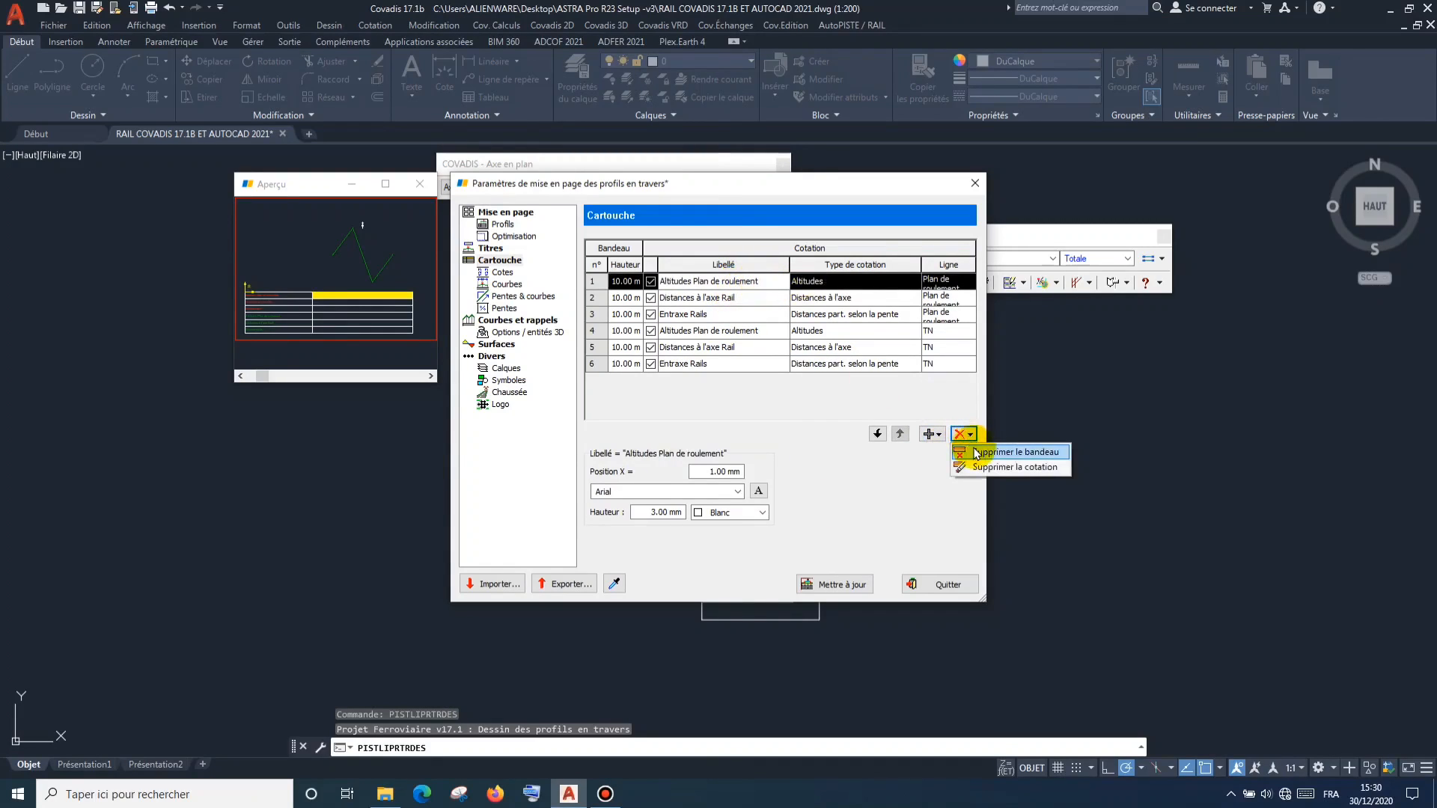
{"action": "left_click", "coordinate": [977, 452]}
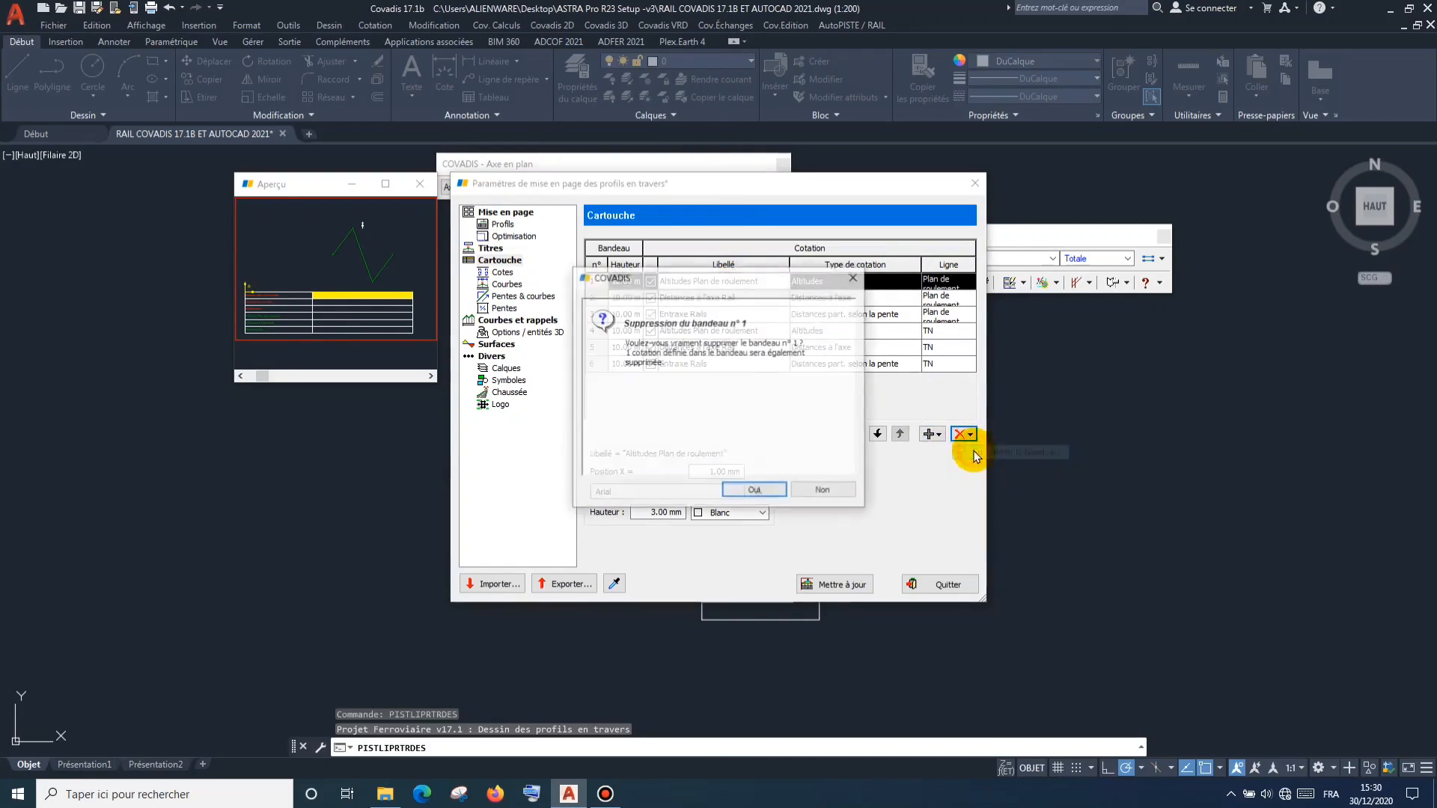
{"action": "left_click", "coordinate": [731, 488]}
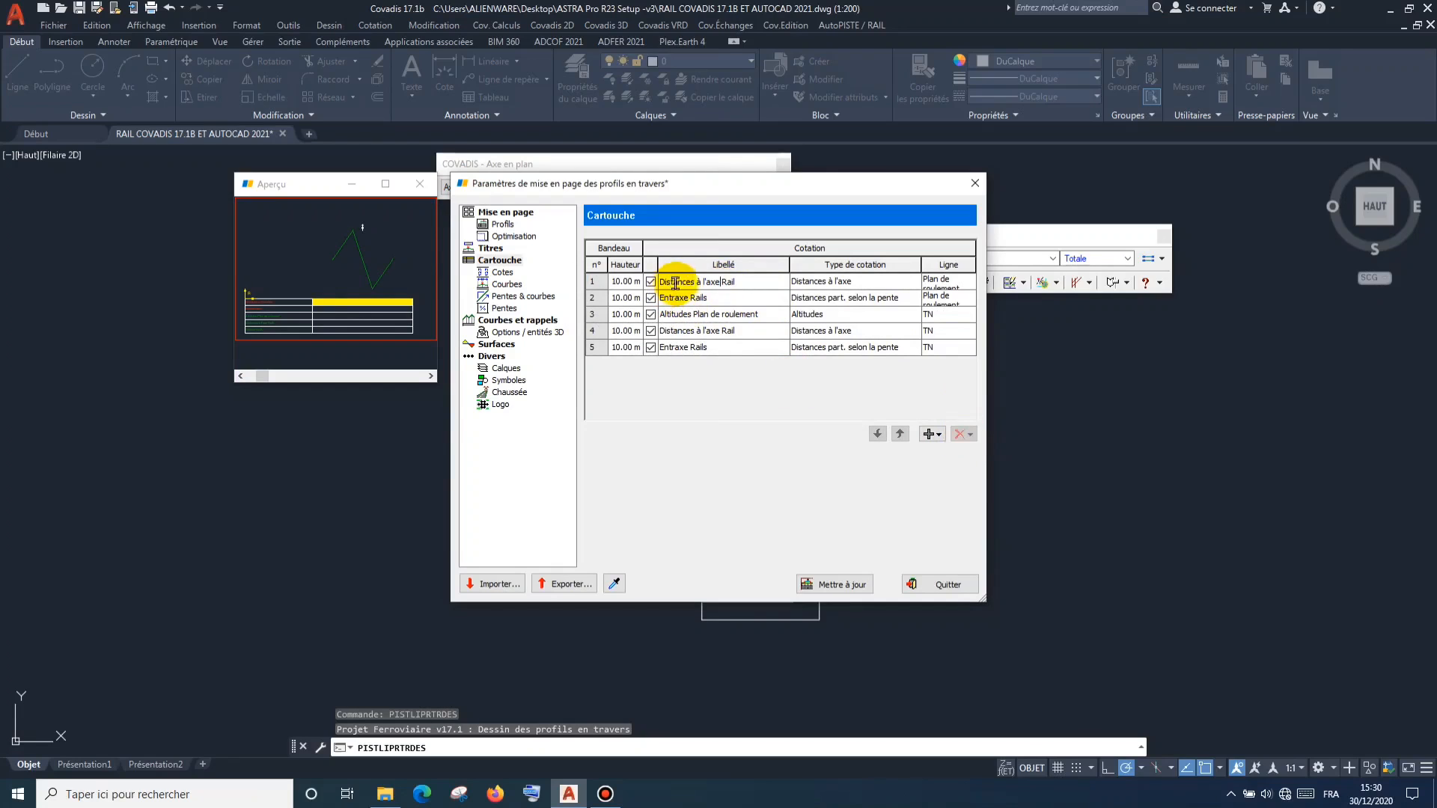
Delete the Distances à l'axe Rail band based on the Plan de roulement line.
{"action": "left_click", "coordinate": [720, 297]}
{"action": "left_click", "coordinate": [720, 281]}
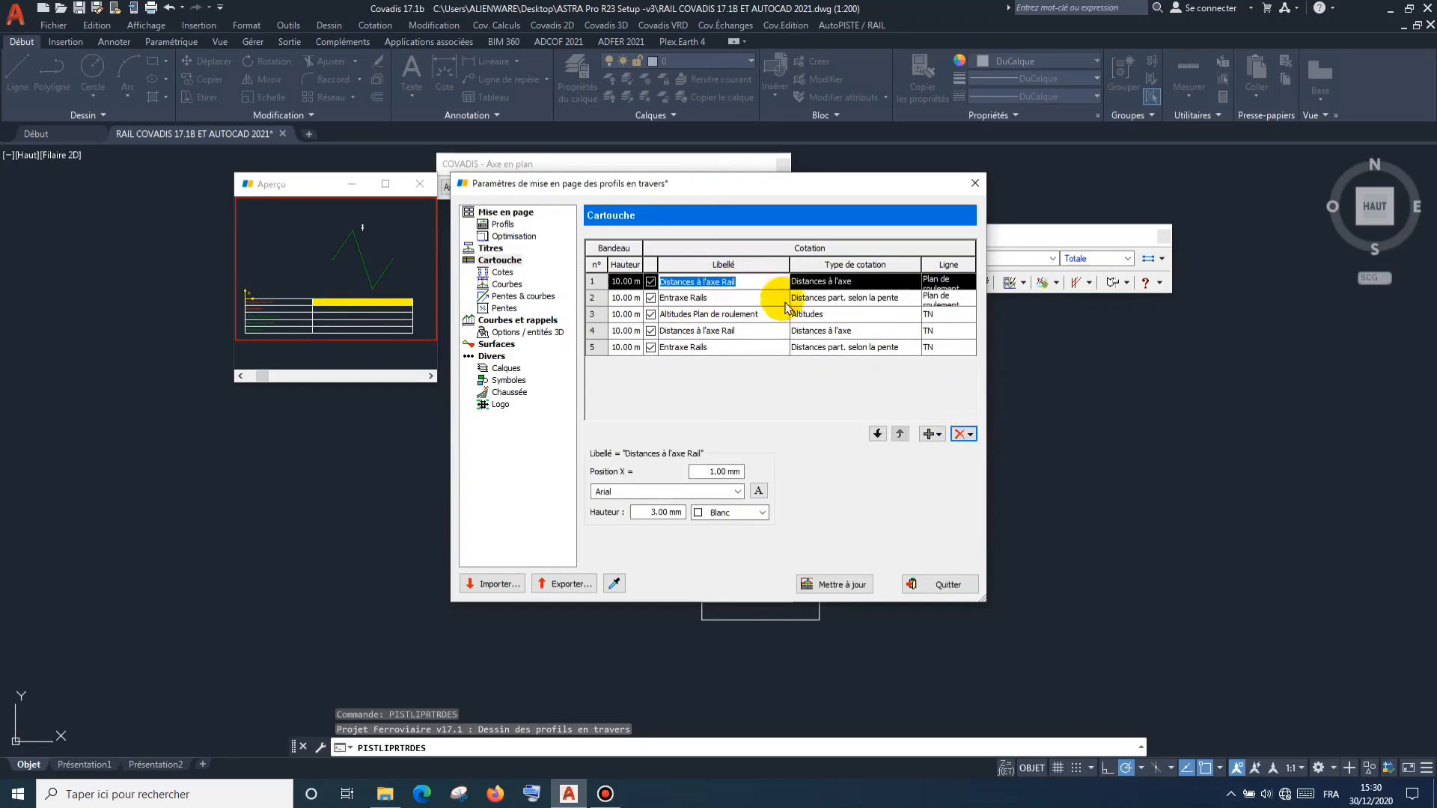
{"action": "left_click", "coordinate": [961, 434]}
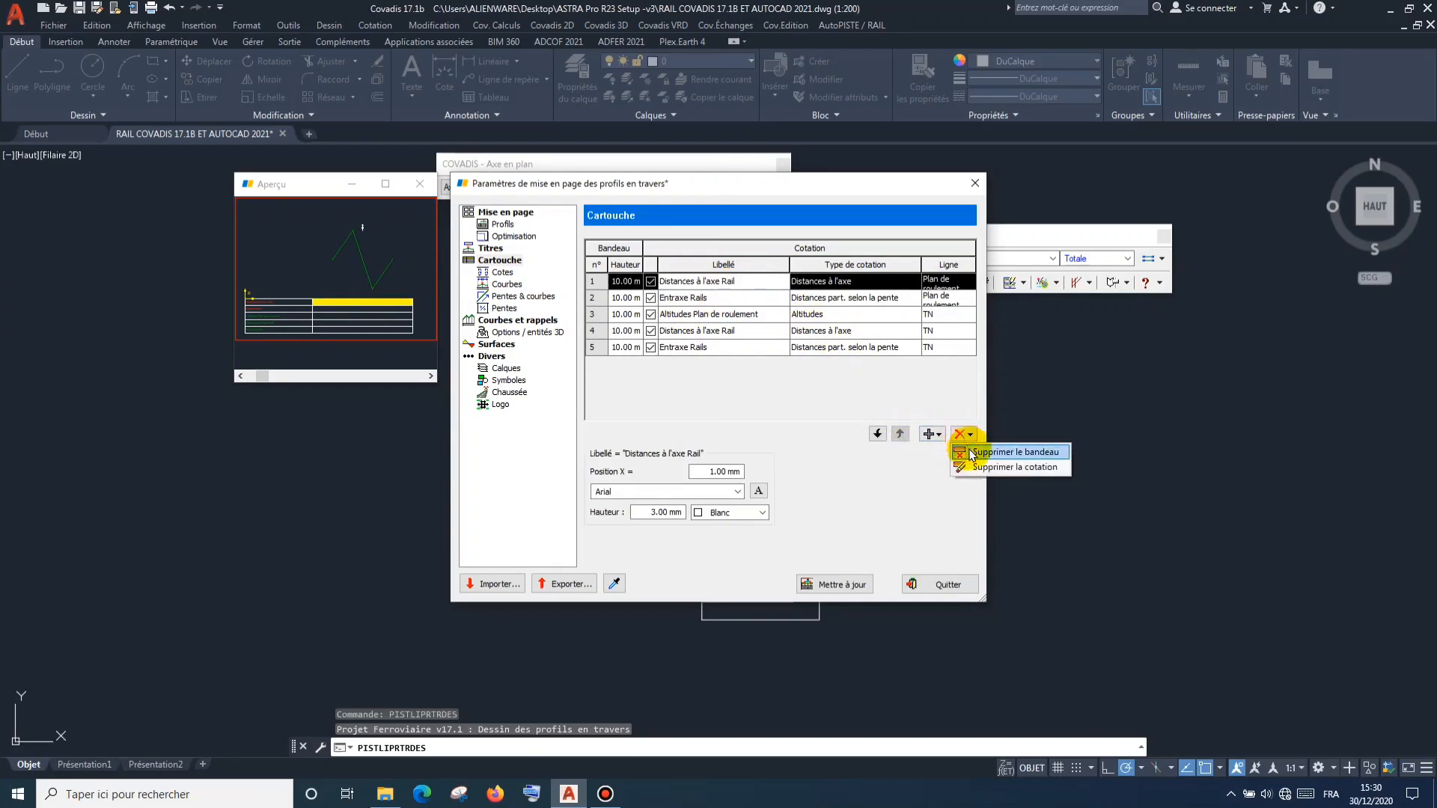
{"action": "left_click", "coordinate": [971, 452]}
{"action": "left_click", "coordinate": [752, 487]}
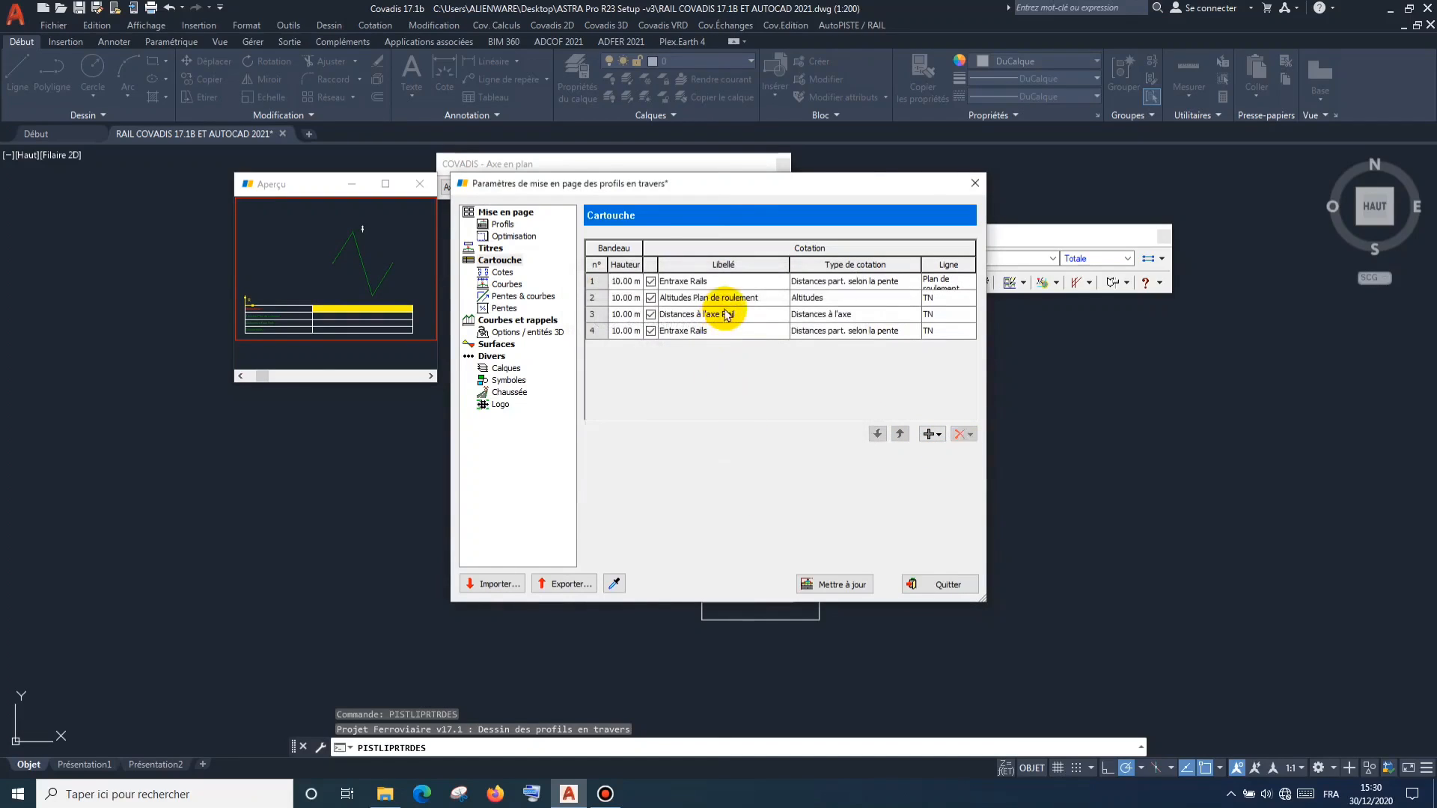
Delete the Entraxe Rails band based on the Plan de roulement line, keeping only the TN bands.
{"action": "left_click", "coordinate": [722, 283]}
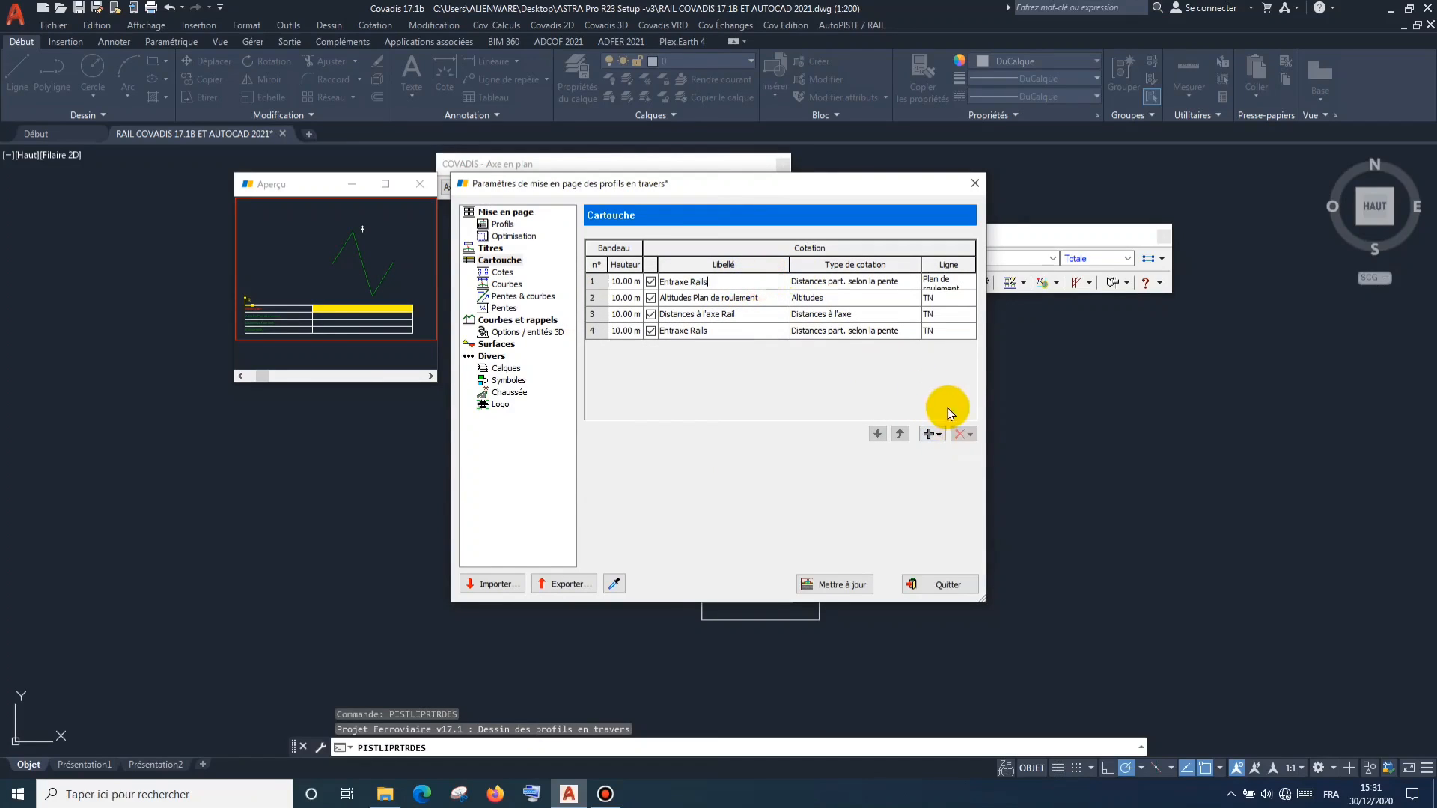
{"action": "left_click", "coordinate": [861, 283]}
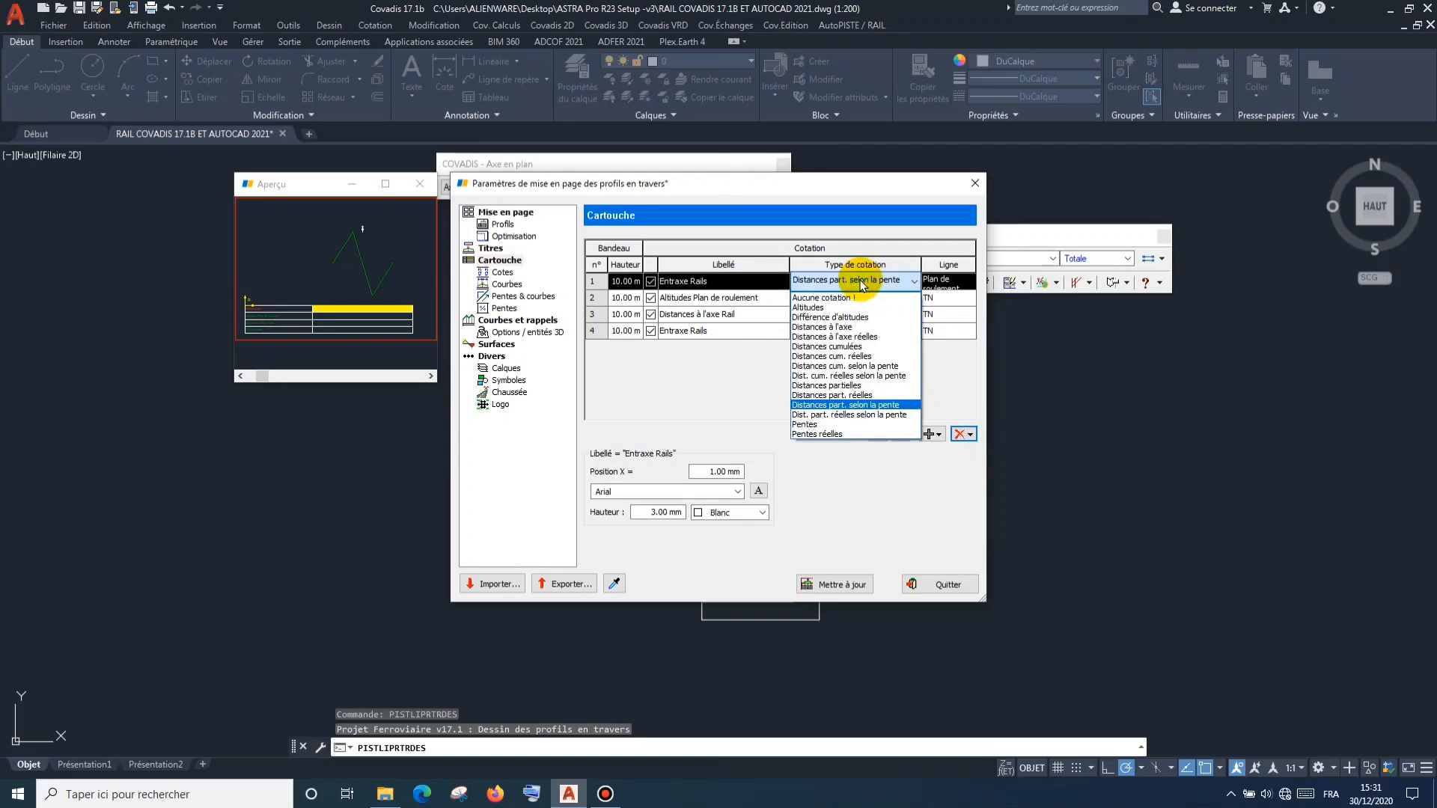
{"action": "left_click", "coordinate": [860, 282]}
{"action": "left_click", "coordinate": [972, 436]}
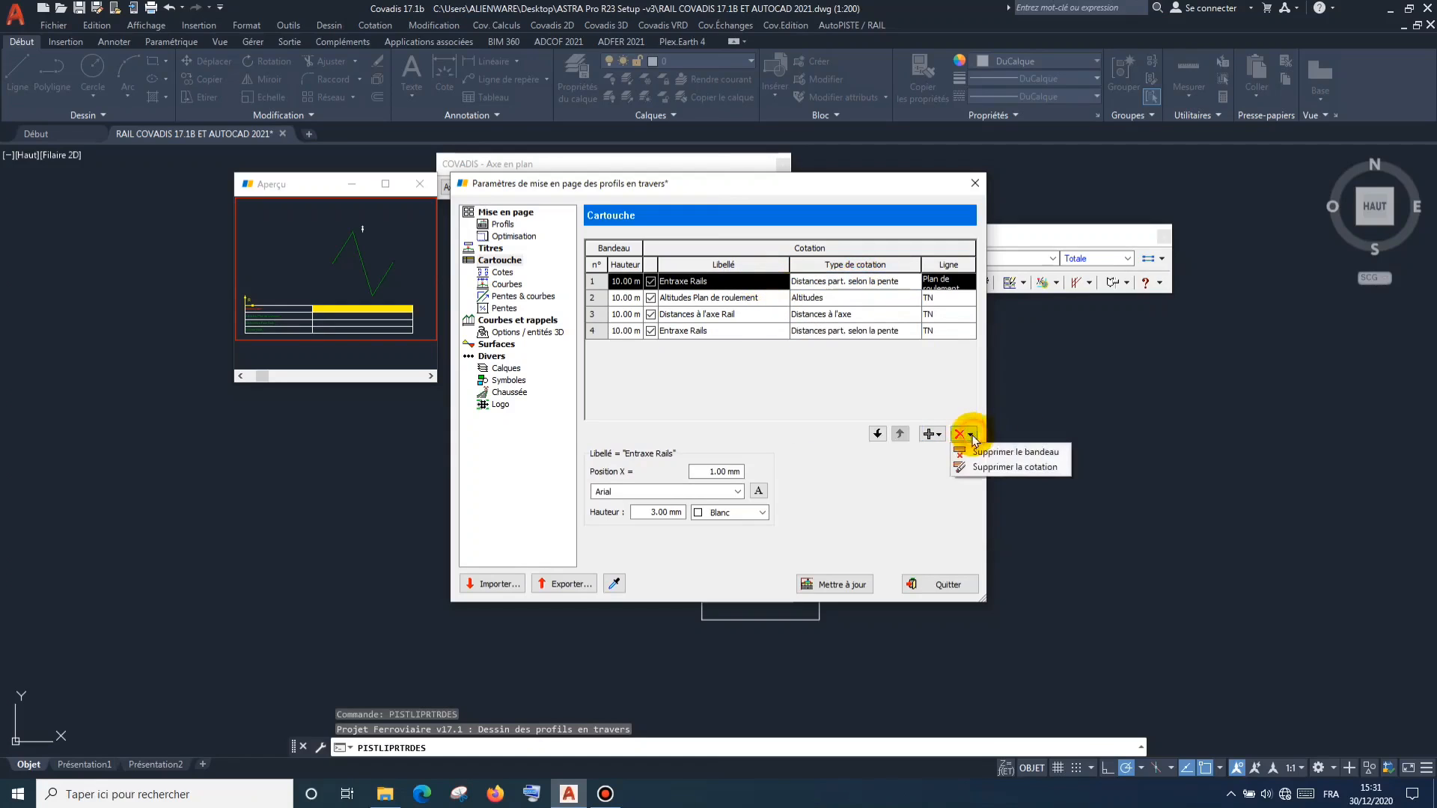
{"action": "left_click", "coordinate": [967, 449]}
{"action": "left_click", "coordinate": [774, 492]}
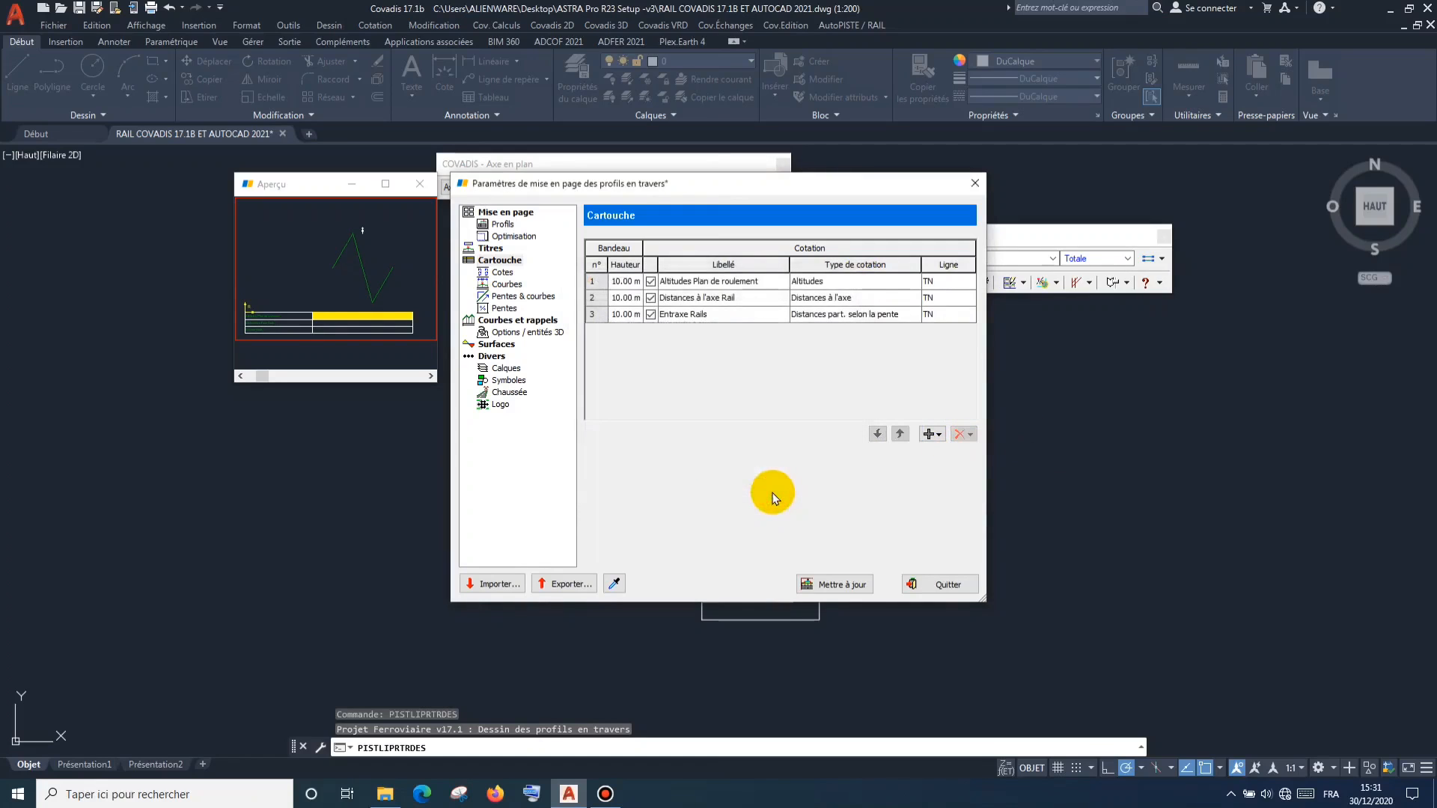
Set the label colour of the Altitudes Plan de roulement band to Vert.
{"action": "left_click", "coordinate": [737, 283]}
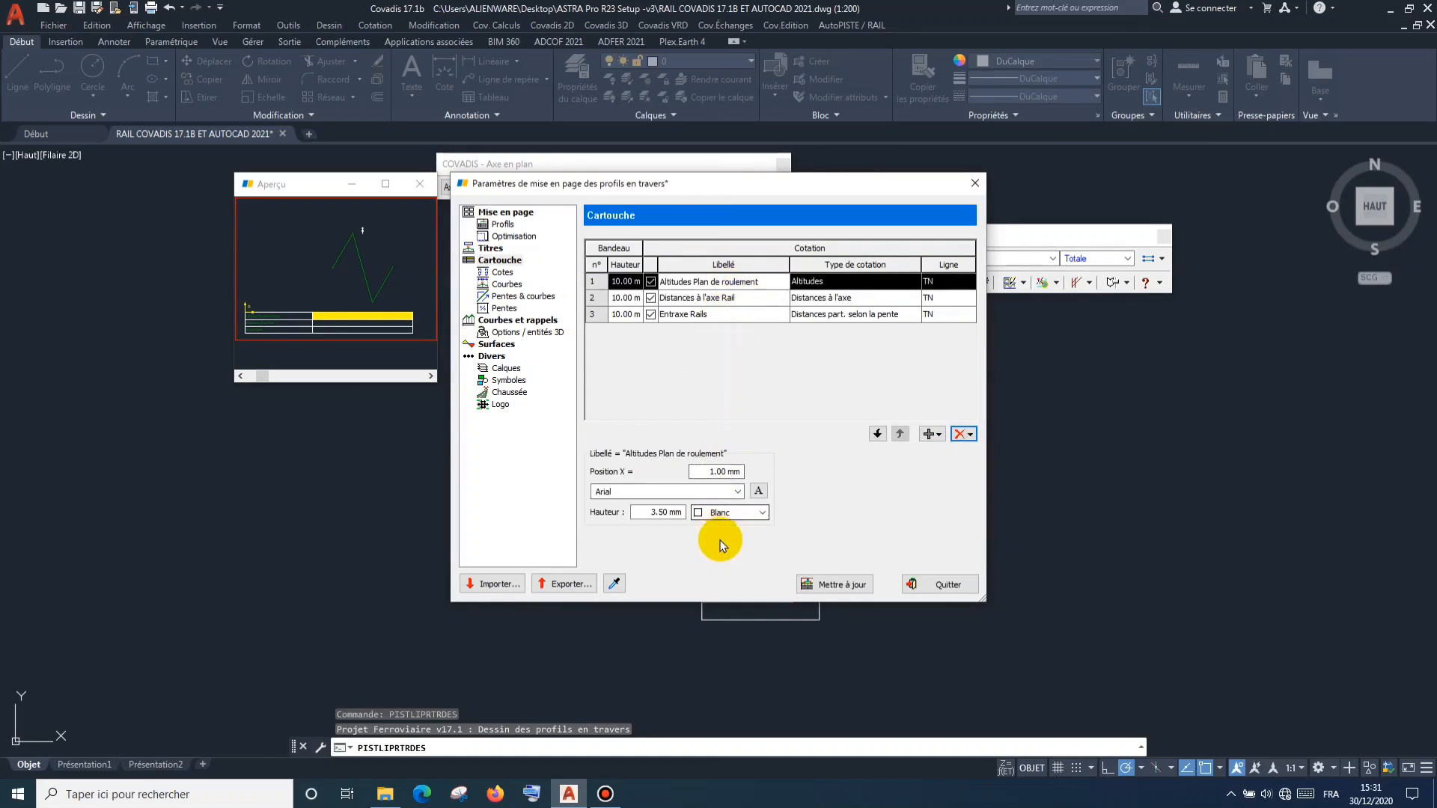
{"action": "left_click", "coordinate": [732, 512]}
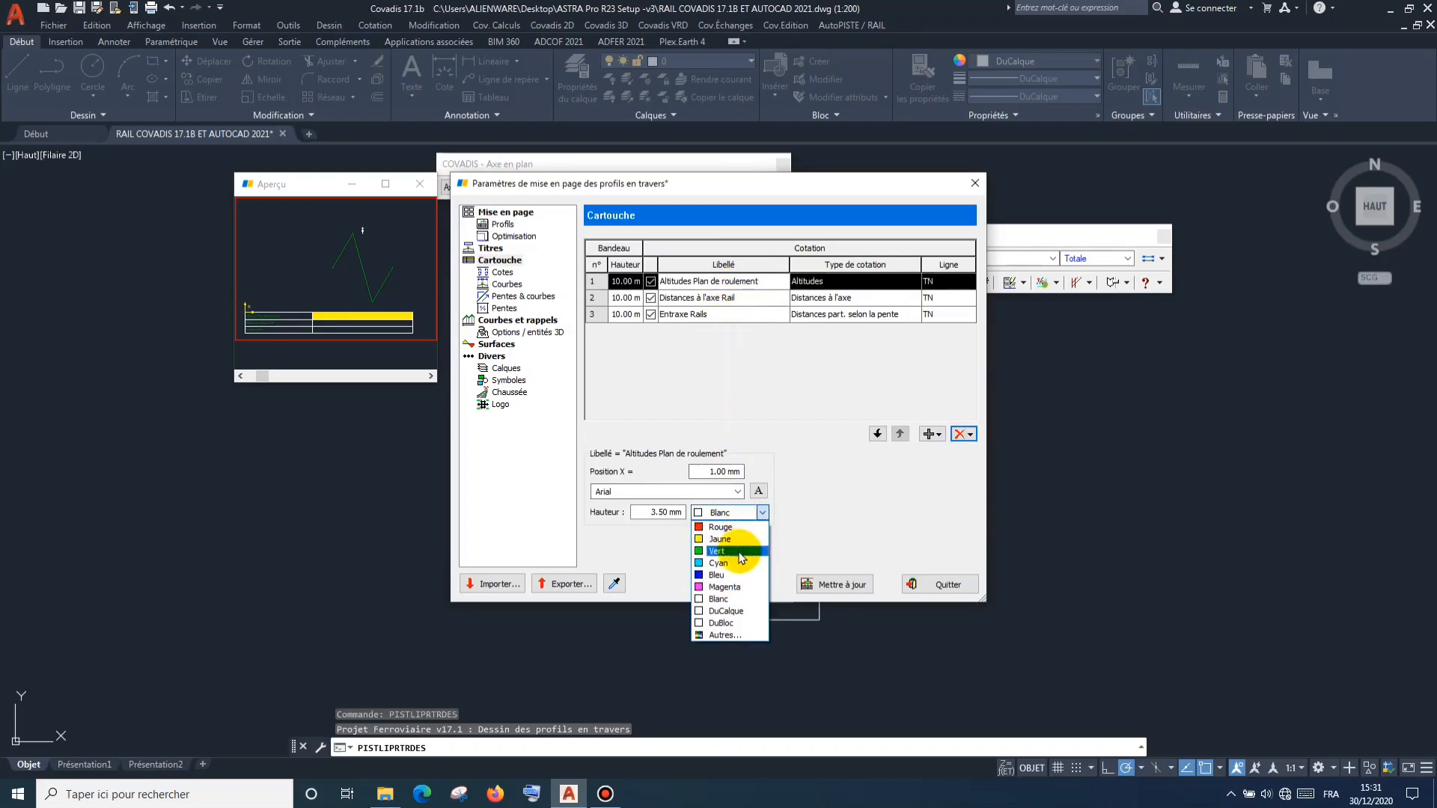
{"action": "left_click", "coordinate": [735, 564]}
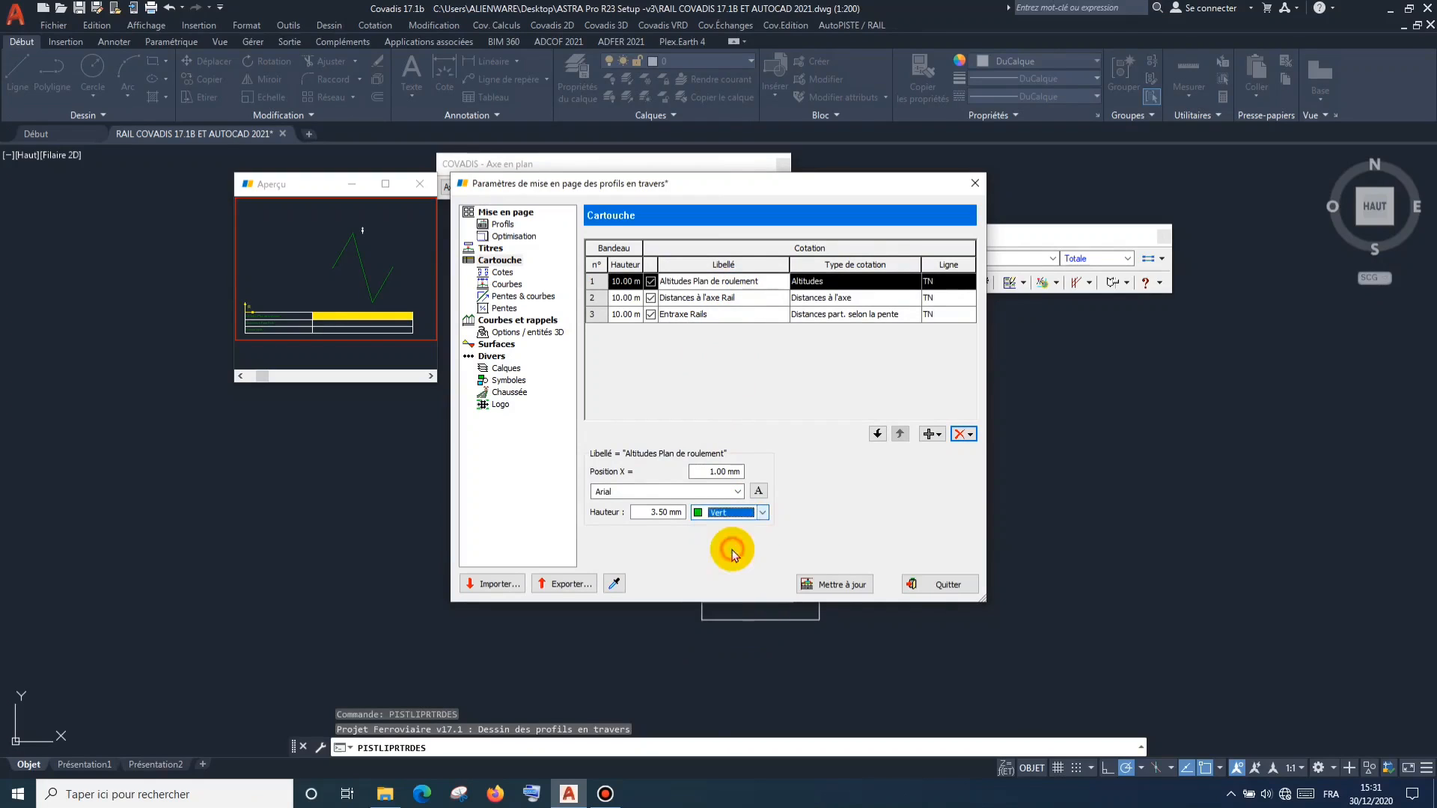
Set the label colour of the Distances à l'axe Rail band to Jaune and of the Entraxe Rails band to Magenta.
{"action": "left_click", "coordinate": [726, 298]}
{"action": "left_click", "coordinate": [747, 512]}
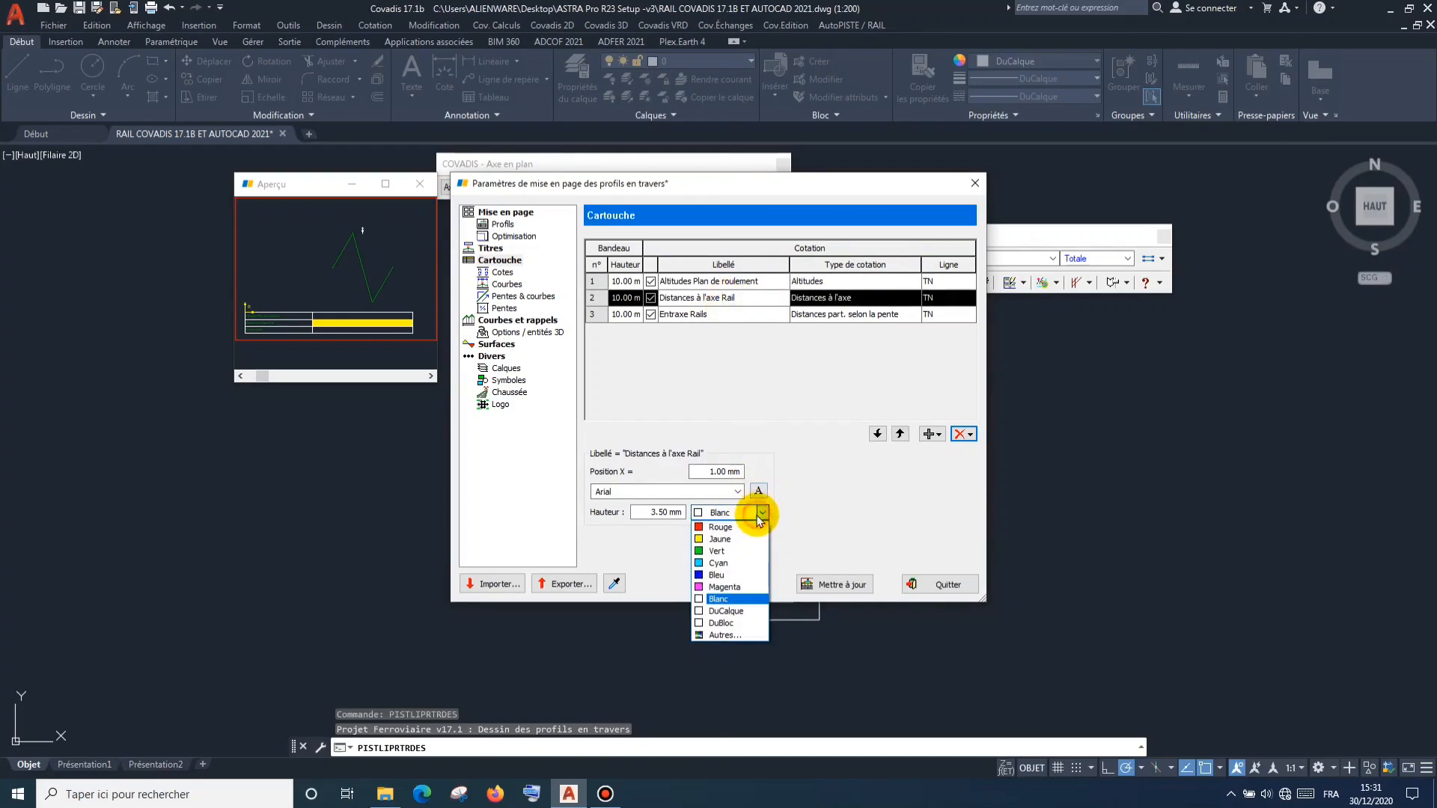
{"action": "left_click", "coordinate": [747, 540]}
{"action": "left_click", "coordinate": [718, 315]}
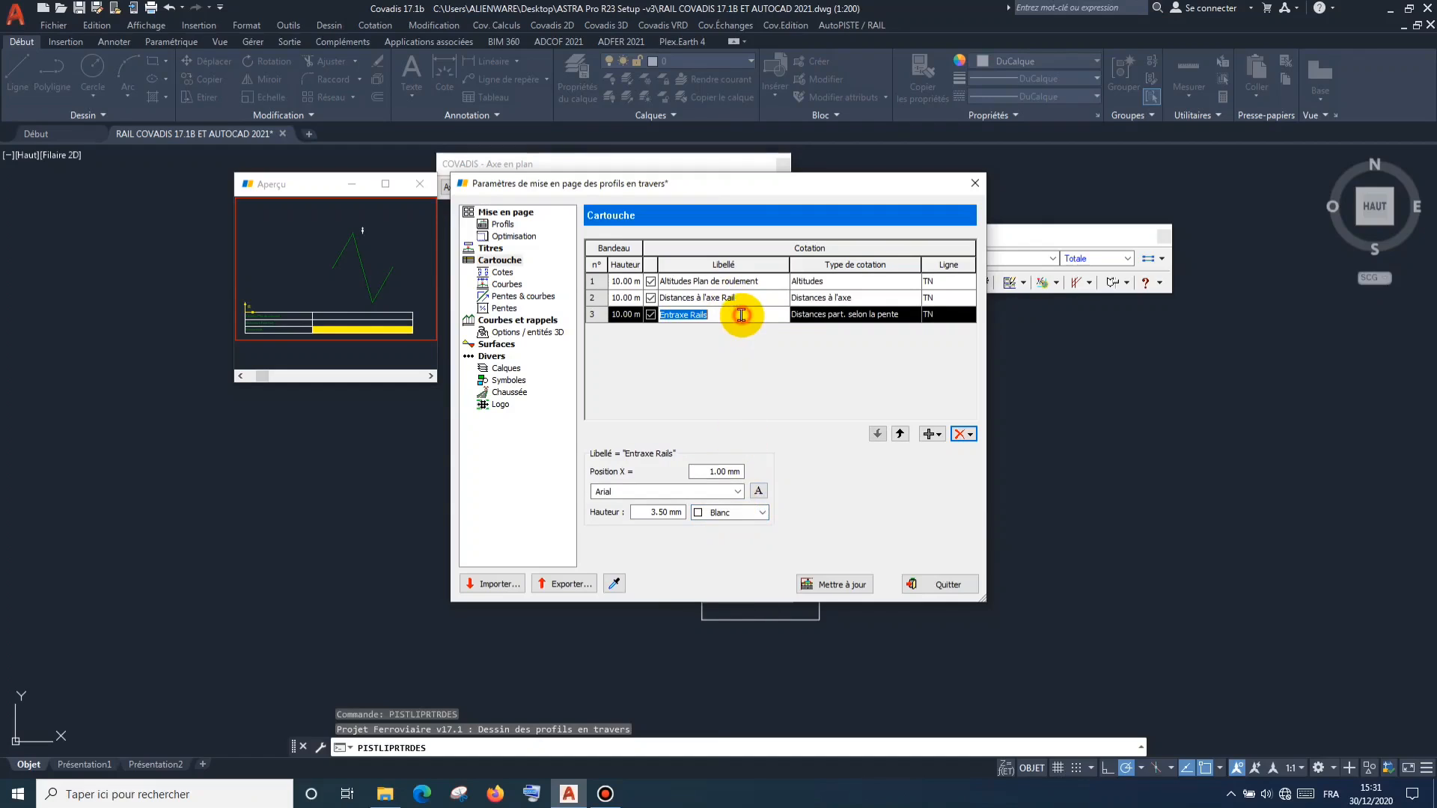
{"action": "left_click", "coordinate": [764, 513]}
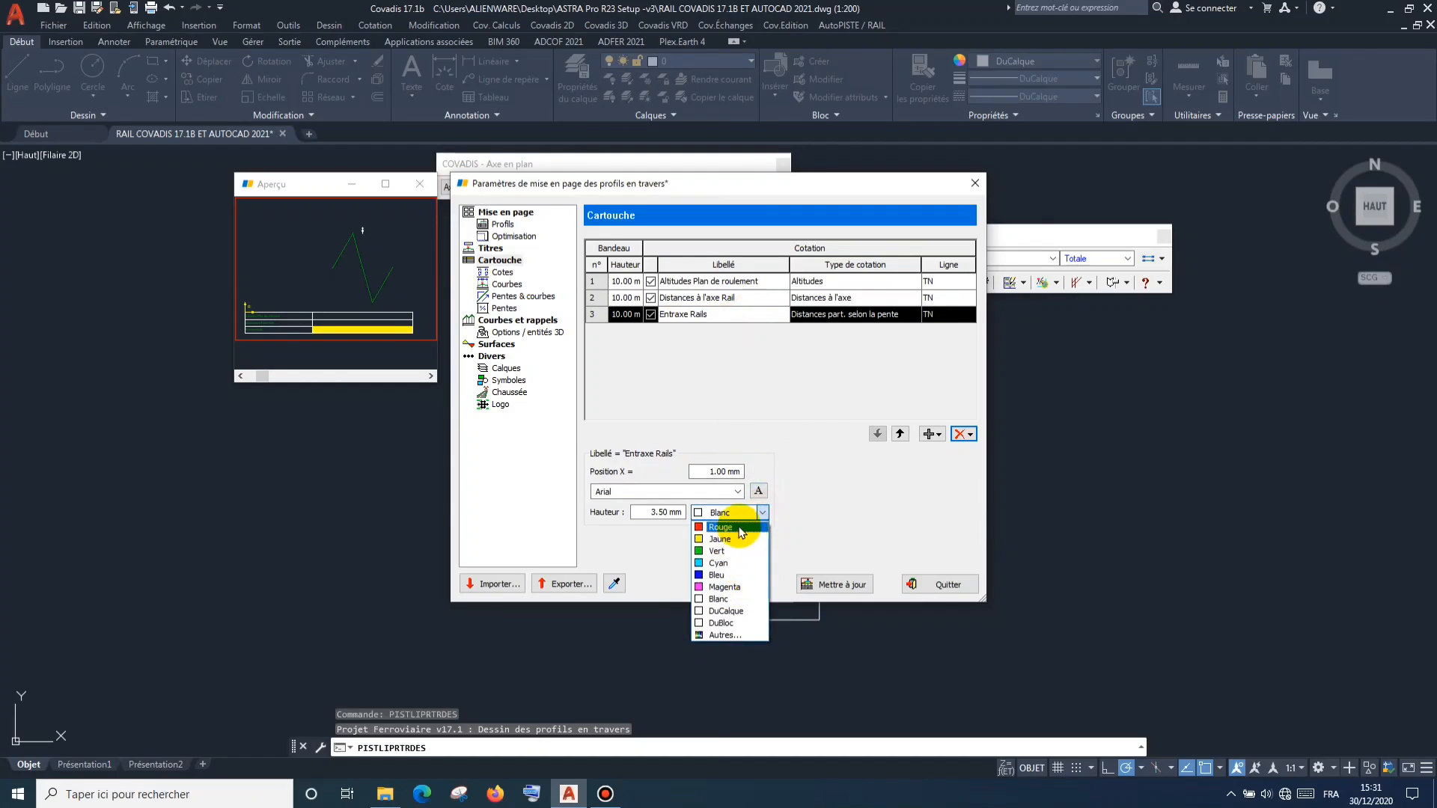
{"action": "left_click", "coordinate": [724, 587]}
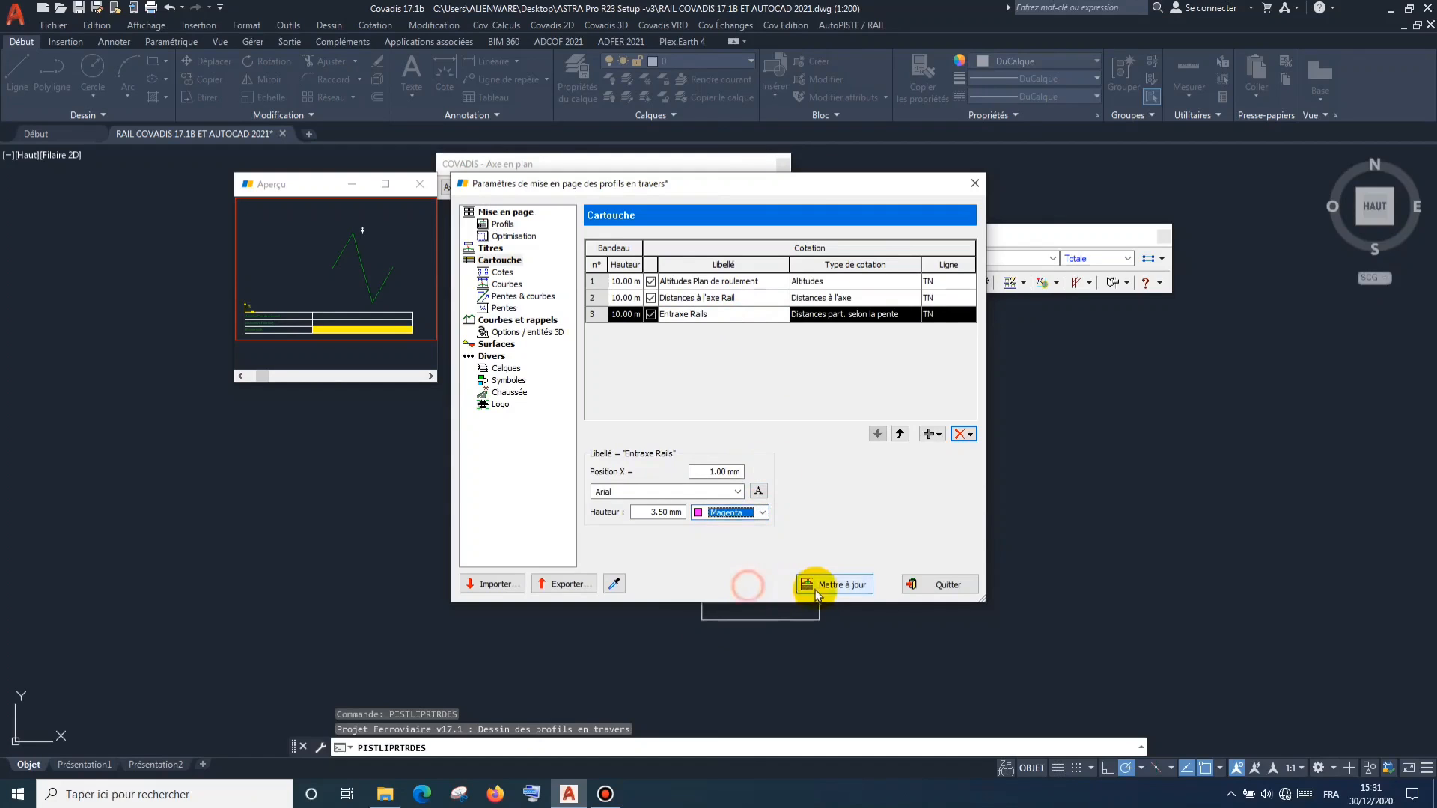
Update the layout parameters and redraw the cross-sections on sheets filling an area beside the plan, dismissing the slope sign convention error.
{"action": "left_click", "coordinate": [827, 584]}
{"action": "left_click", "coordinate": [659, 582]}
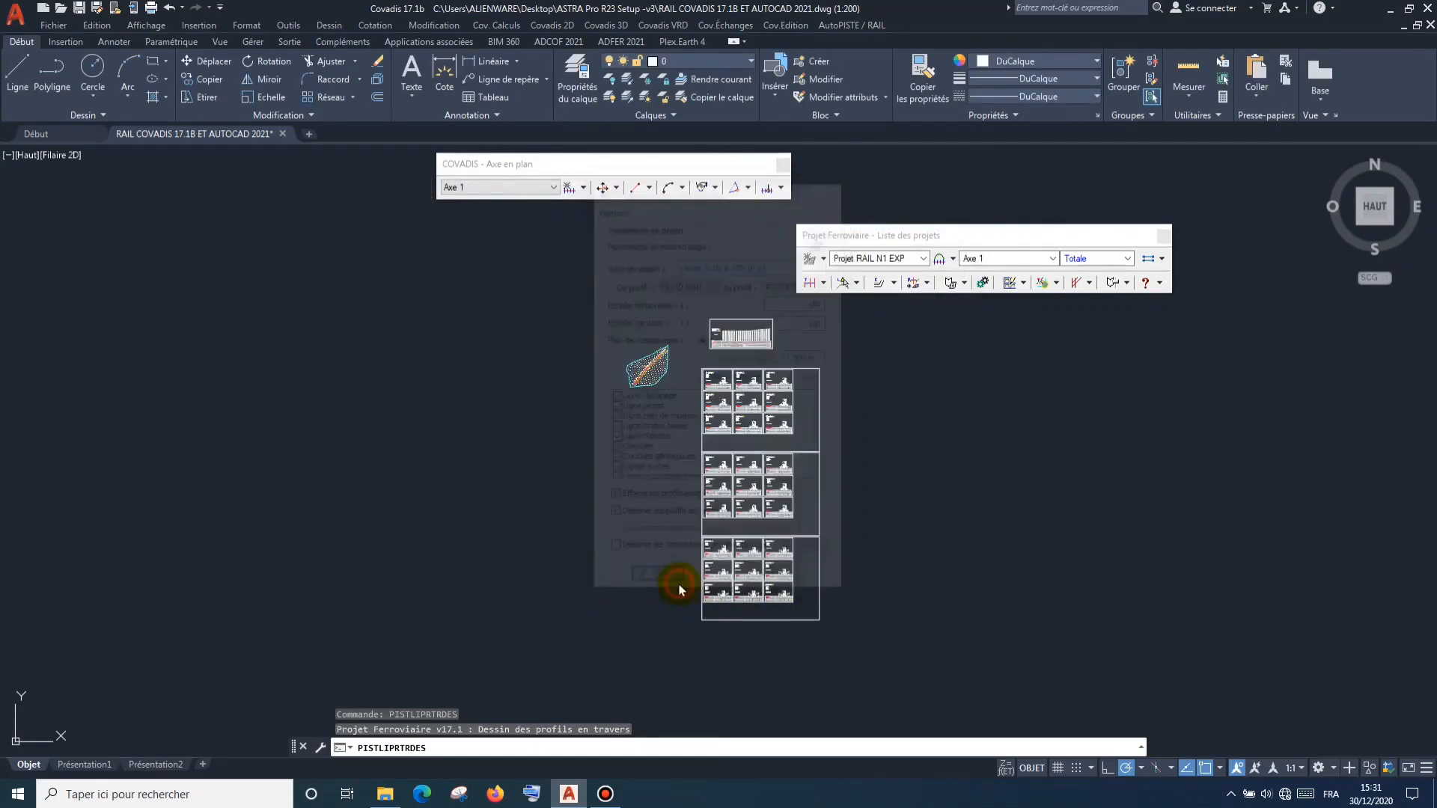
{"action": "left_click", "coordinate": [731, 386]}
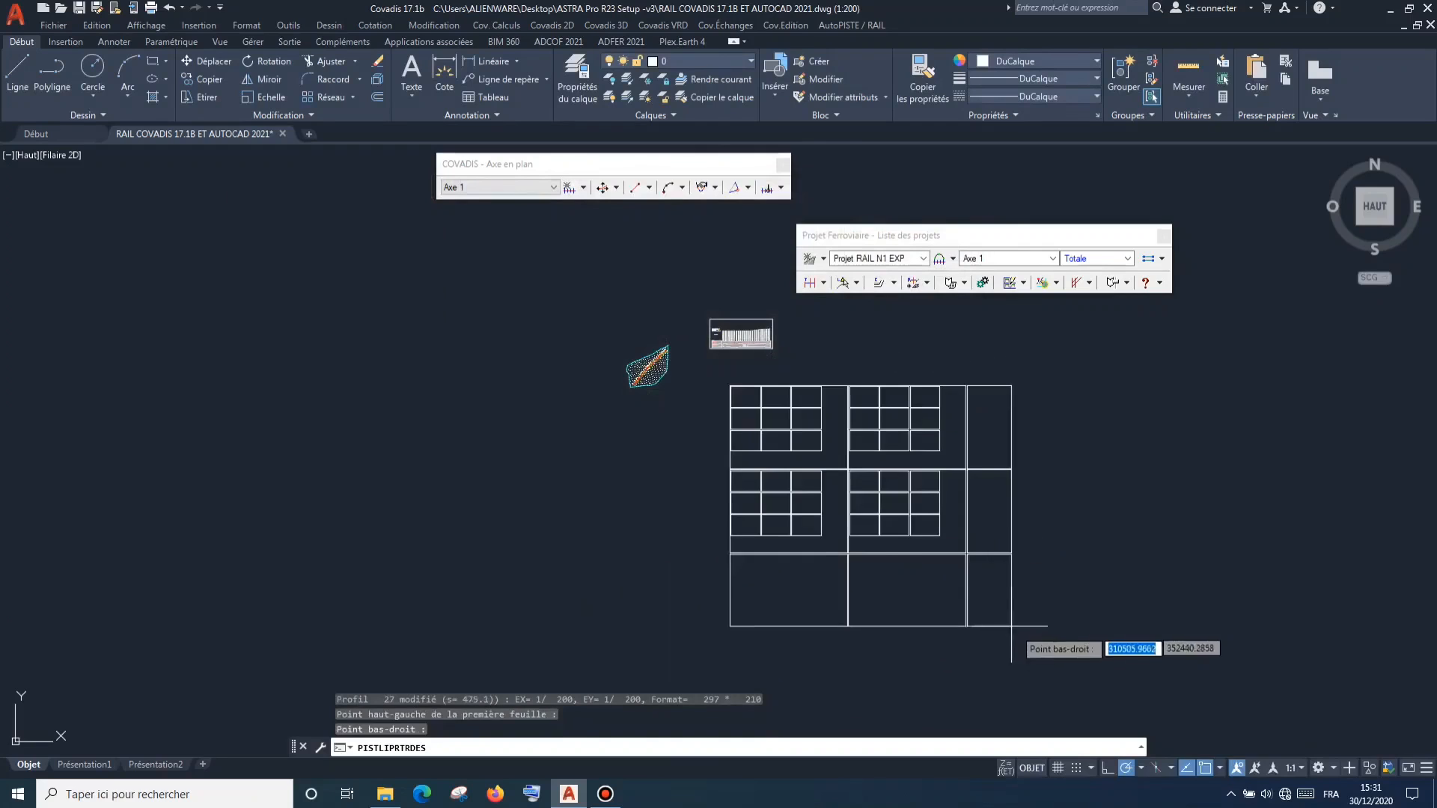
{"action": "left_click", "coordinate": [1026, 646]}
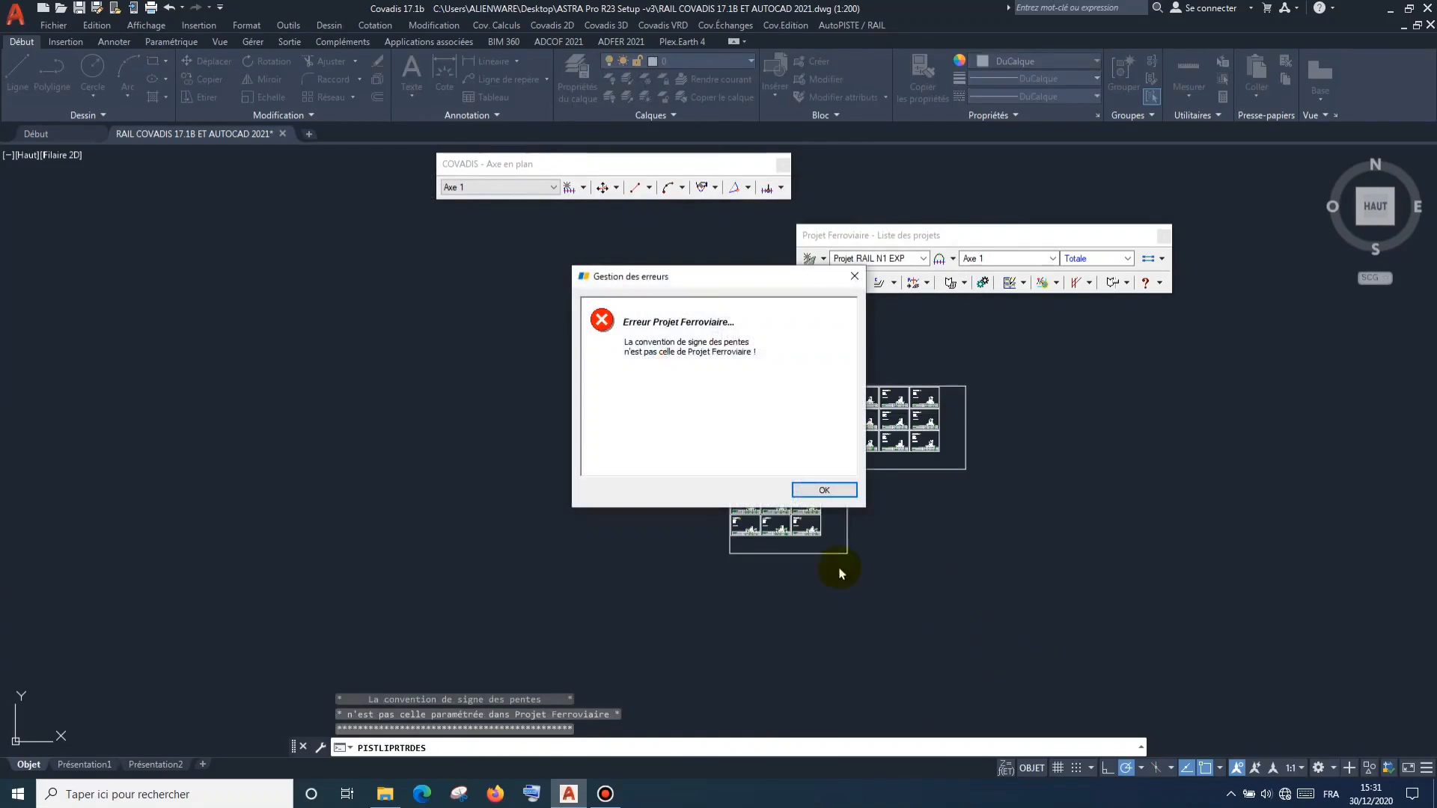
{"action": "left_click", "coordinate": [810, 484]}
Examine the title block bands and labels of cross-sections P04 and P05.
{"action": "scroll", "coordinate": [750, 421], "scroll_direction": "up", "scroll_amount": 5}
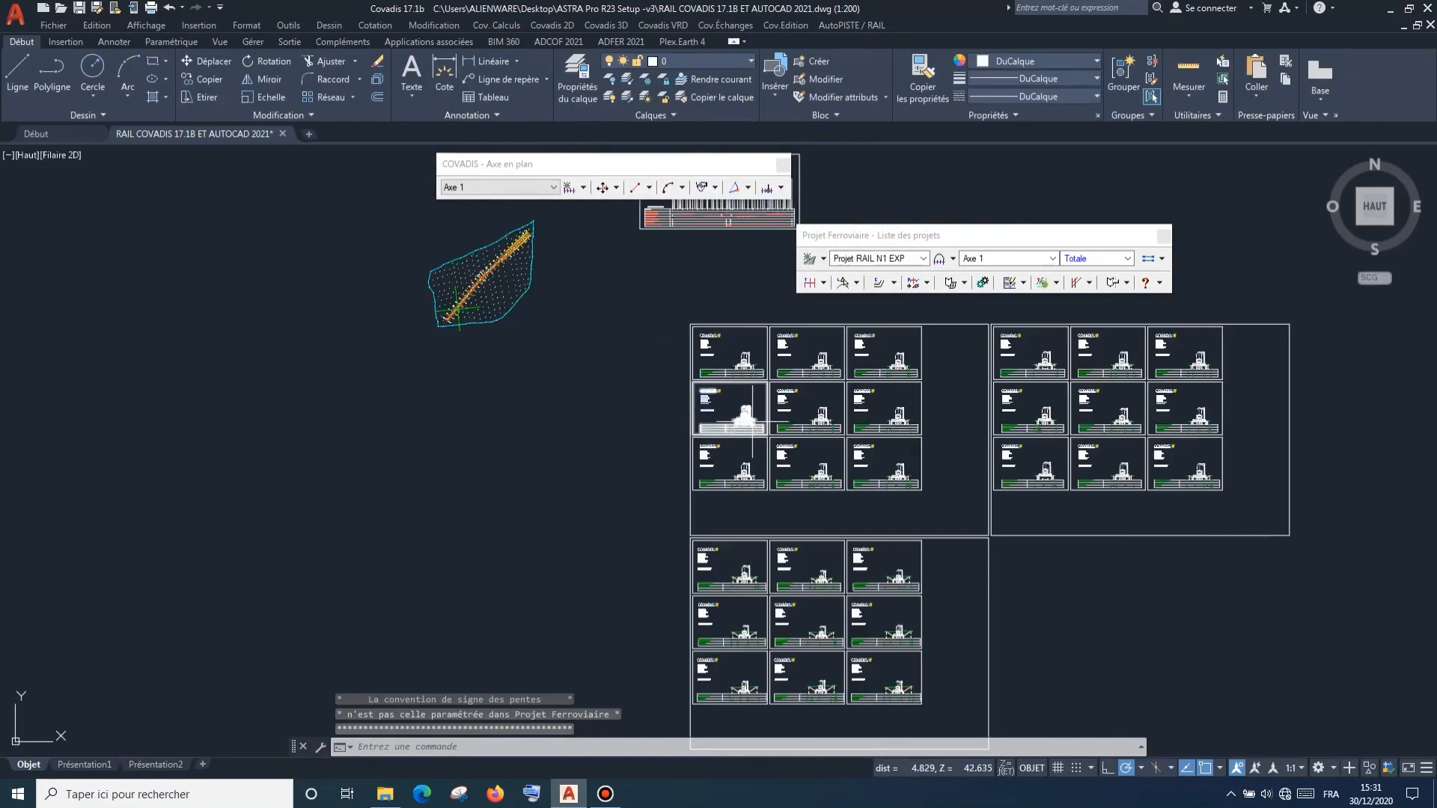
{"action": "scroll", "coordinate": [723, 441], "scroll_direction": "up", "scroll_amount": 2}
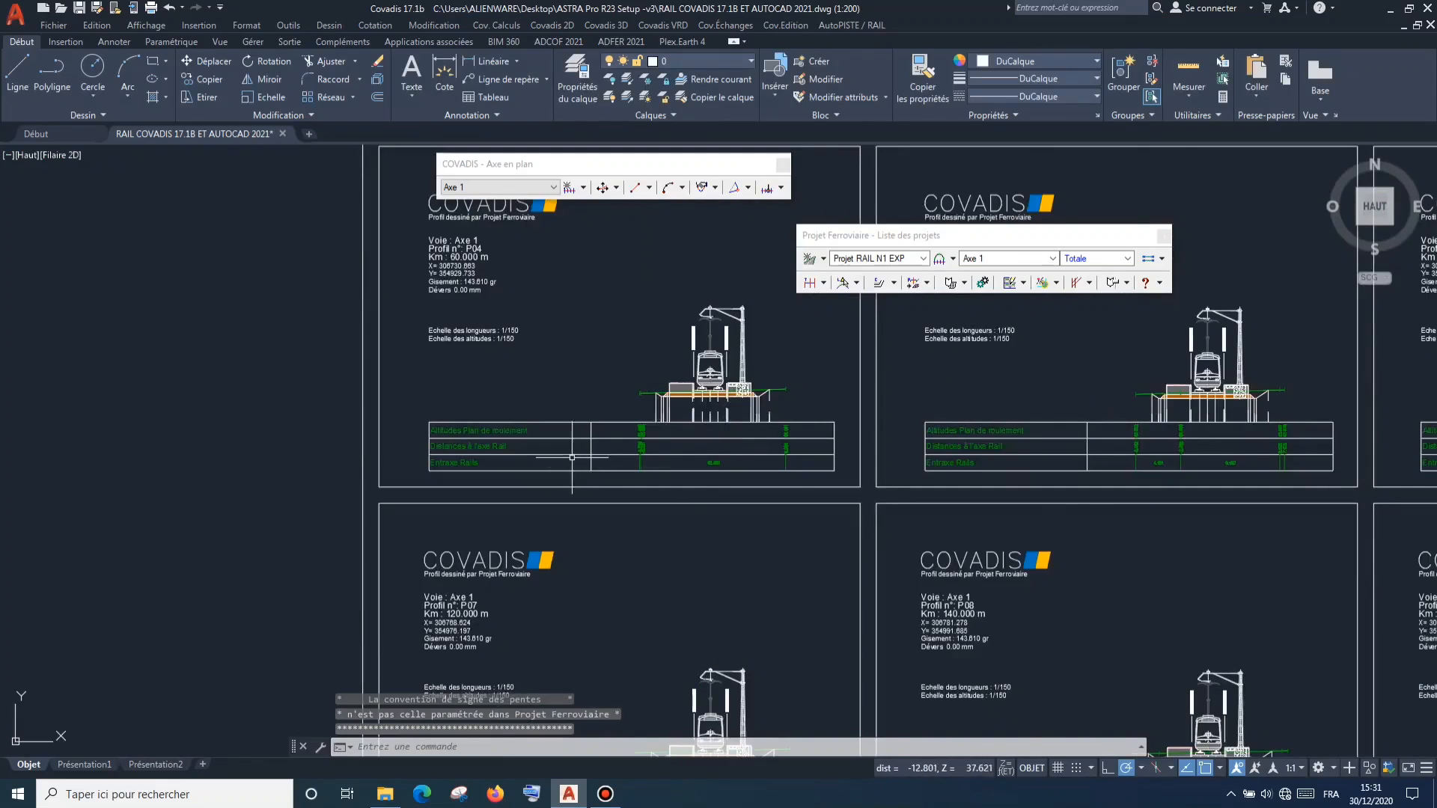
{"action": "scroll", "coordinate": [572, 456], "scroll_direction": "up", "scroll_amount": 4}
{"action": "scroll", "coordinate": [758, 396], "scroll_direction": "down", "scroll_amount": 4}
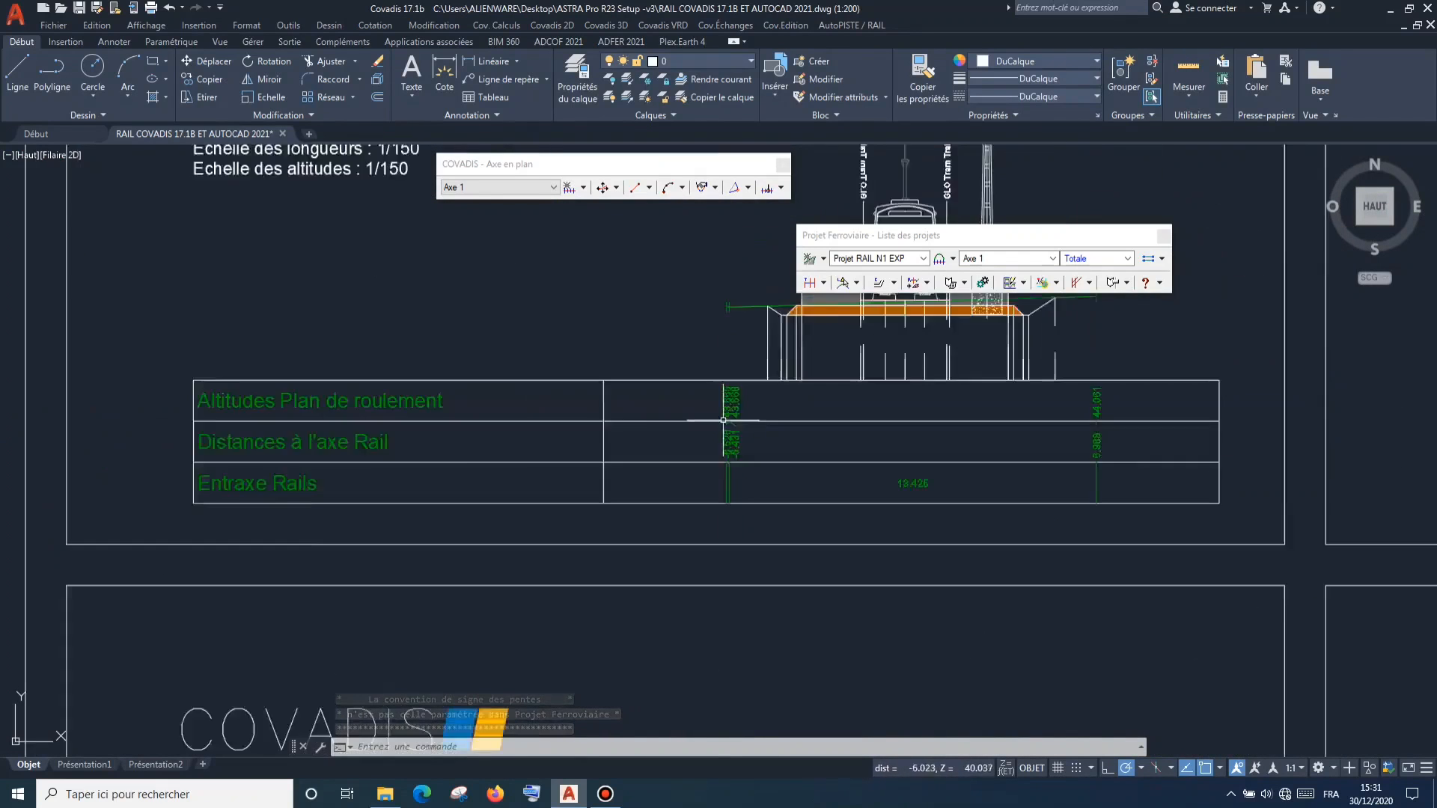
{"action": "scroll", "coordinate": [866, 472], "scroll_direction": "up", "scroll_amount": 5}
{"action": "scroll", "coordinate": [792, 490], "scroll_direction": "down", "scroll_amount": 6}
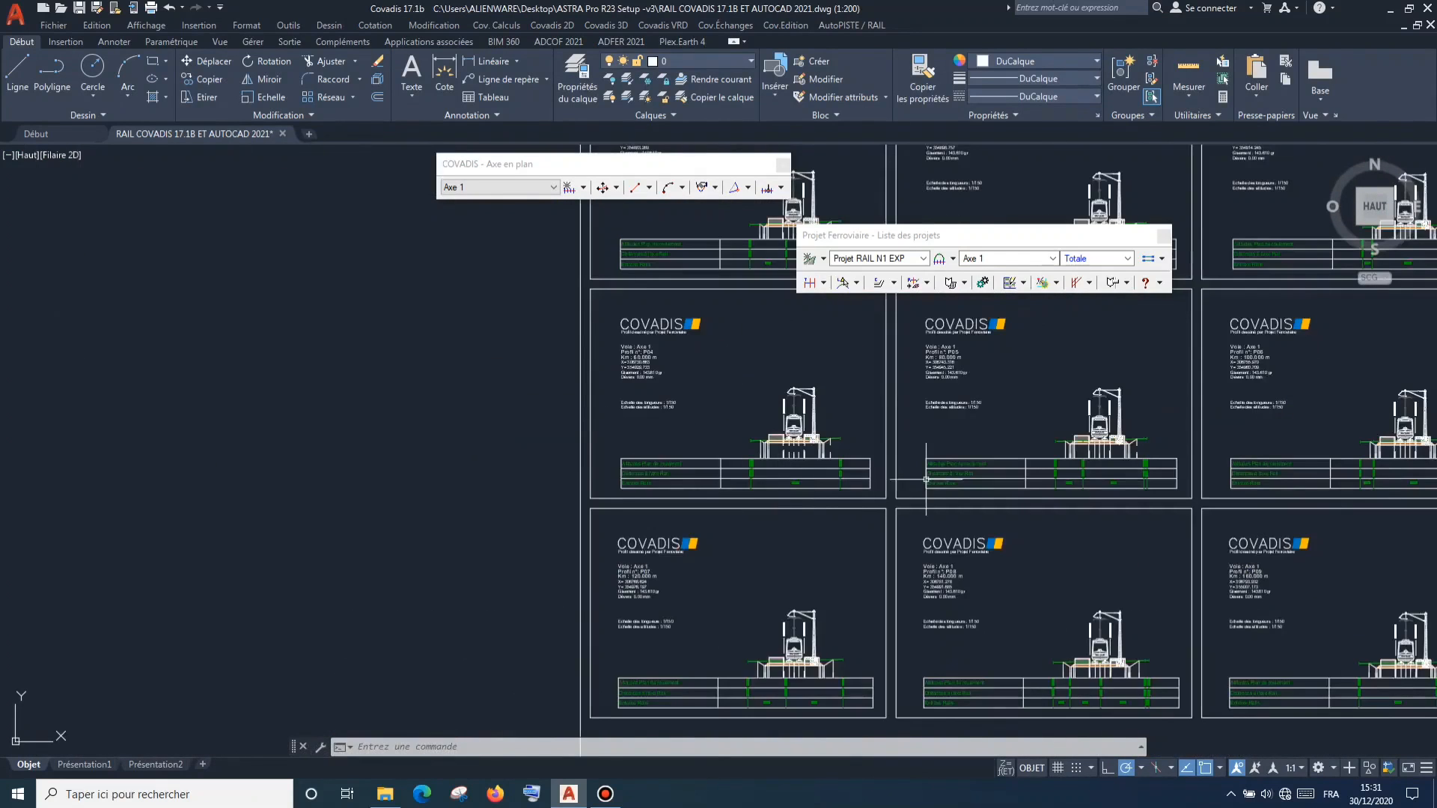
{"action": "scroll", "coordinate": [926, 480], "scroll_direction": "up", "scroll_amount": 6}
{"action": "scroll", "coordinate": [869, 470], "scroll_direction": "down", "scroll_amount": 2}
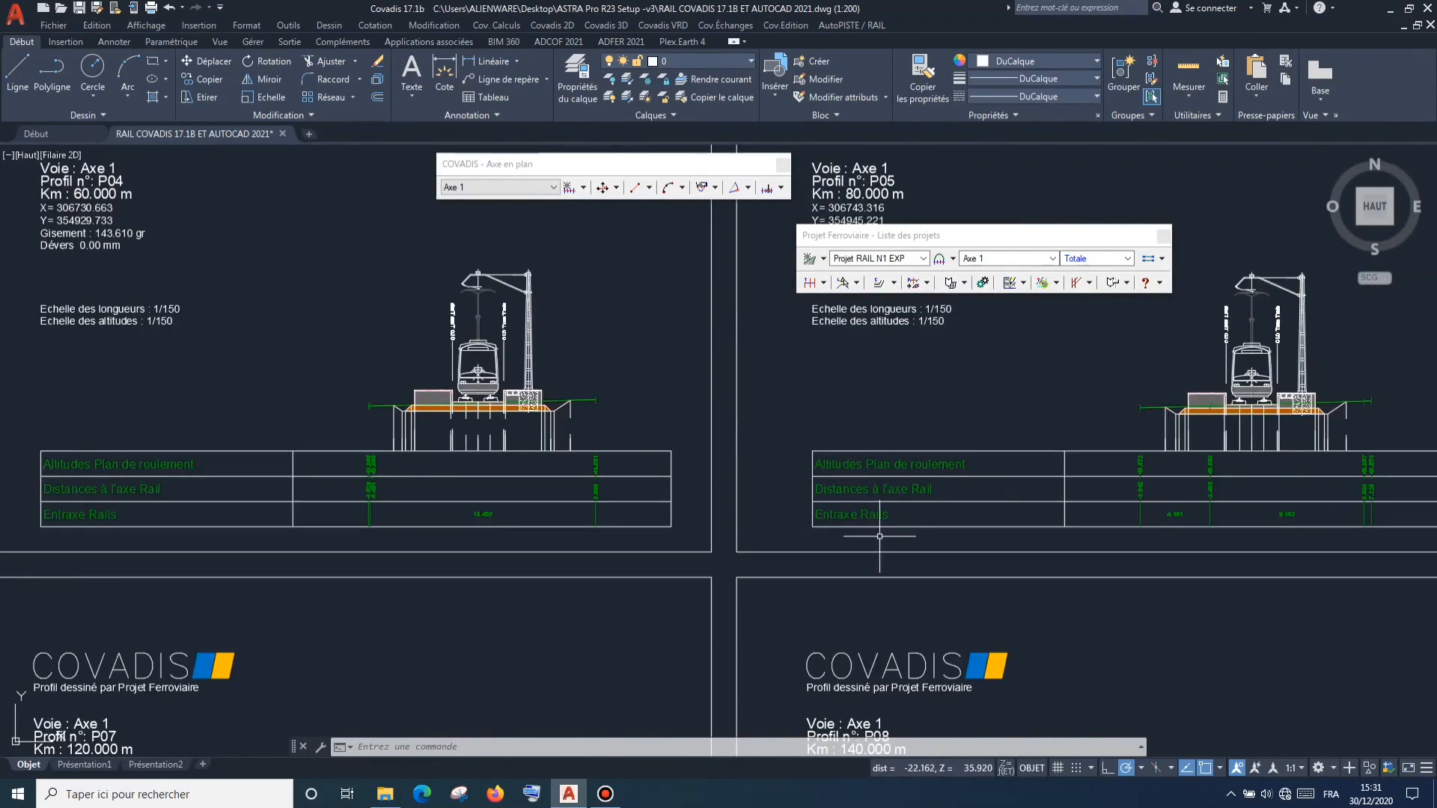
{"action": "scroll", "coordinate": [880, 536], "scroll_direction": "up", "scroll_amount": 3}
{"action": "scroll", "coordinate": [875, 539], "scroll_direction": "down", "scroll_amount": 5}
{"action": "scroll", "coordinate": [1086, 507], "scroll_direction": "up", "scroll_amount": 4}
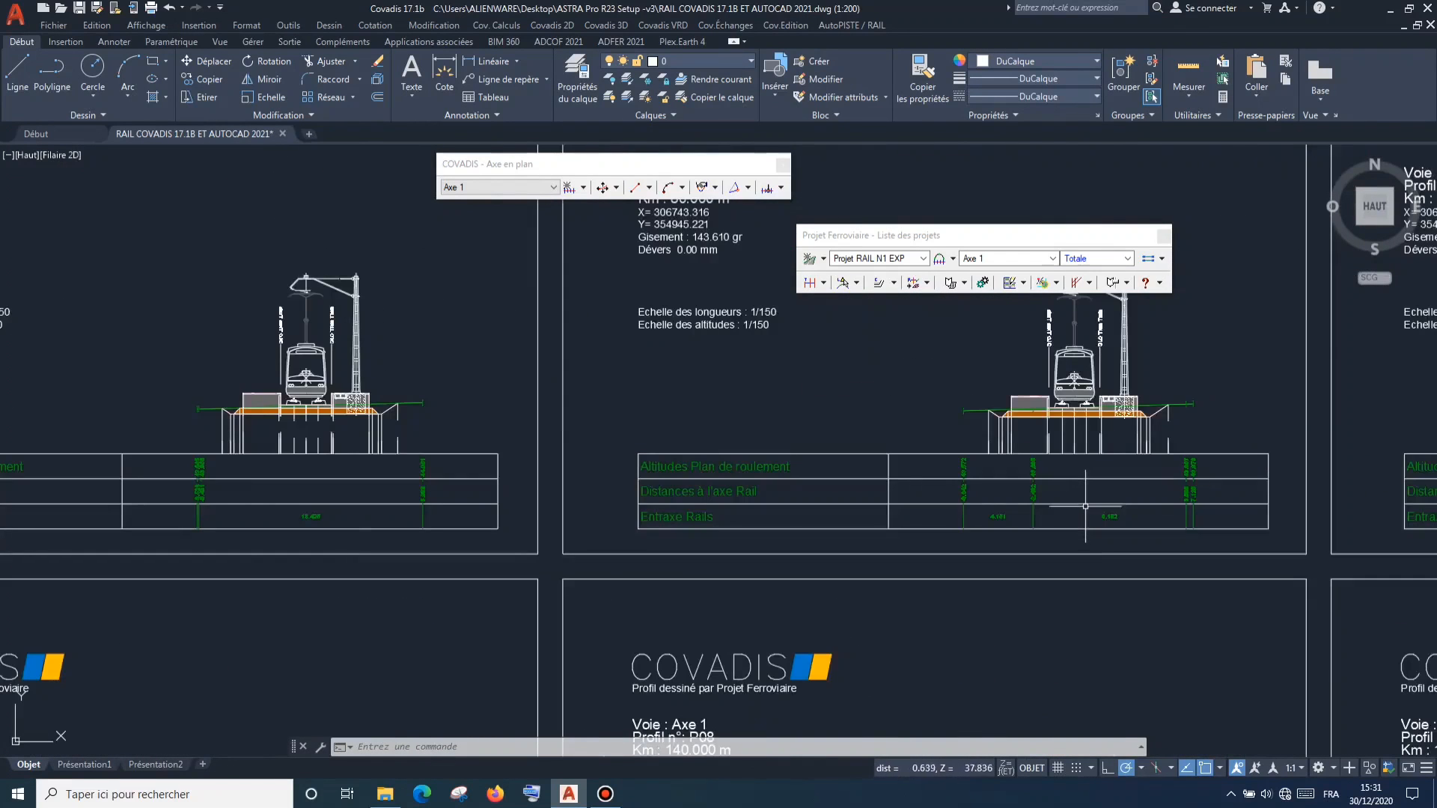
Examine the altitude, distance and rail spacing bands of the cross-sections on the second sheet.
{"action": "scroll", "coordinate": [1086, 507], "scroll_direction": "down", "scroll_amount": 8}
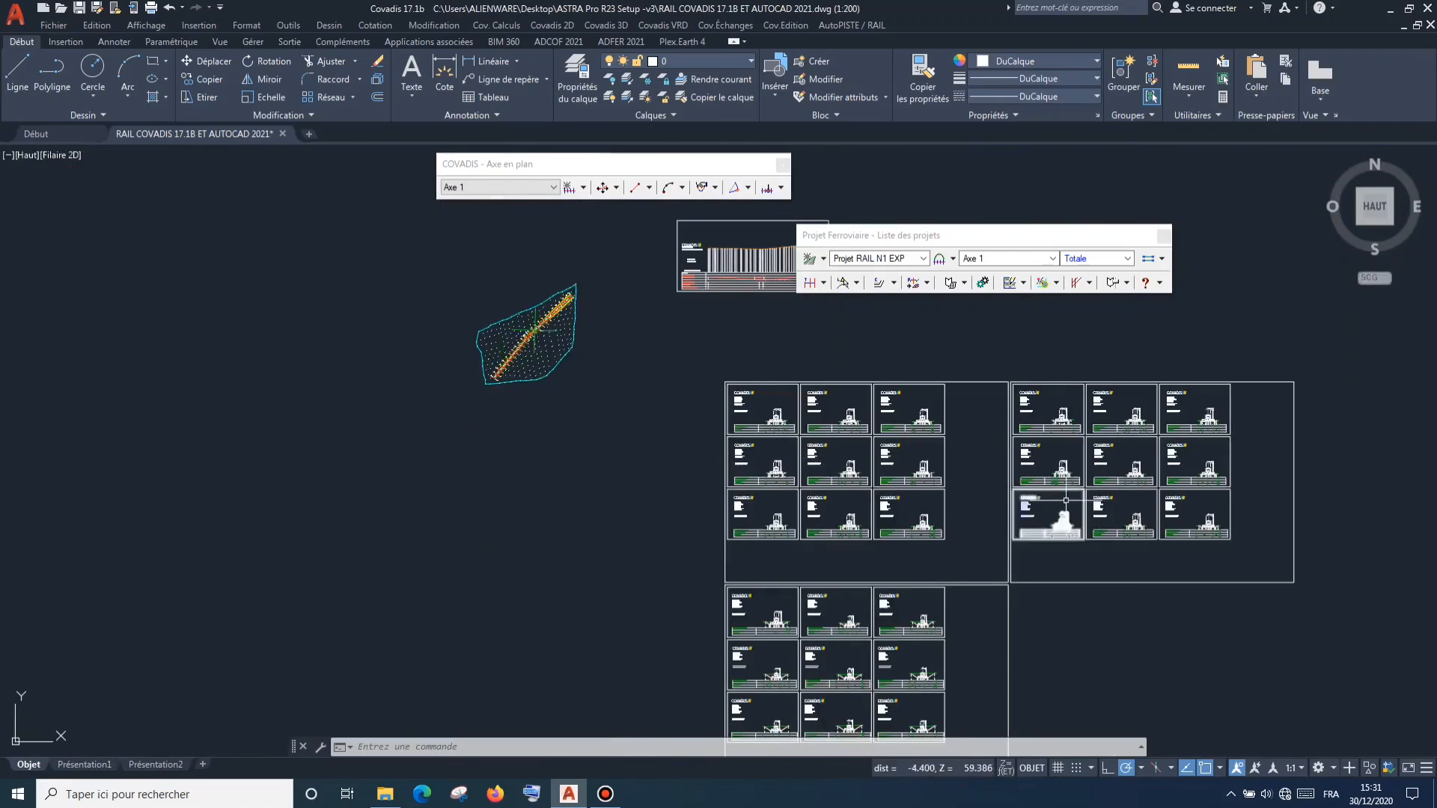
{"action": "scroll", "coordinate": [1066, 500], "scroll_direction": "up", "scroll_amount": 8}
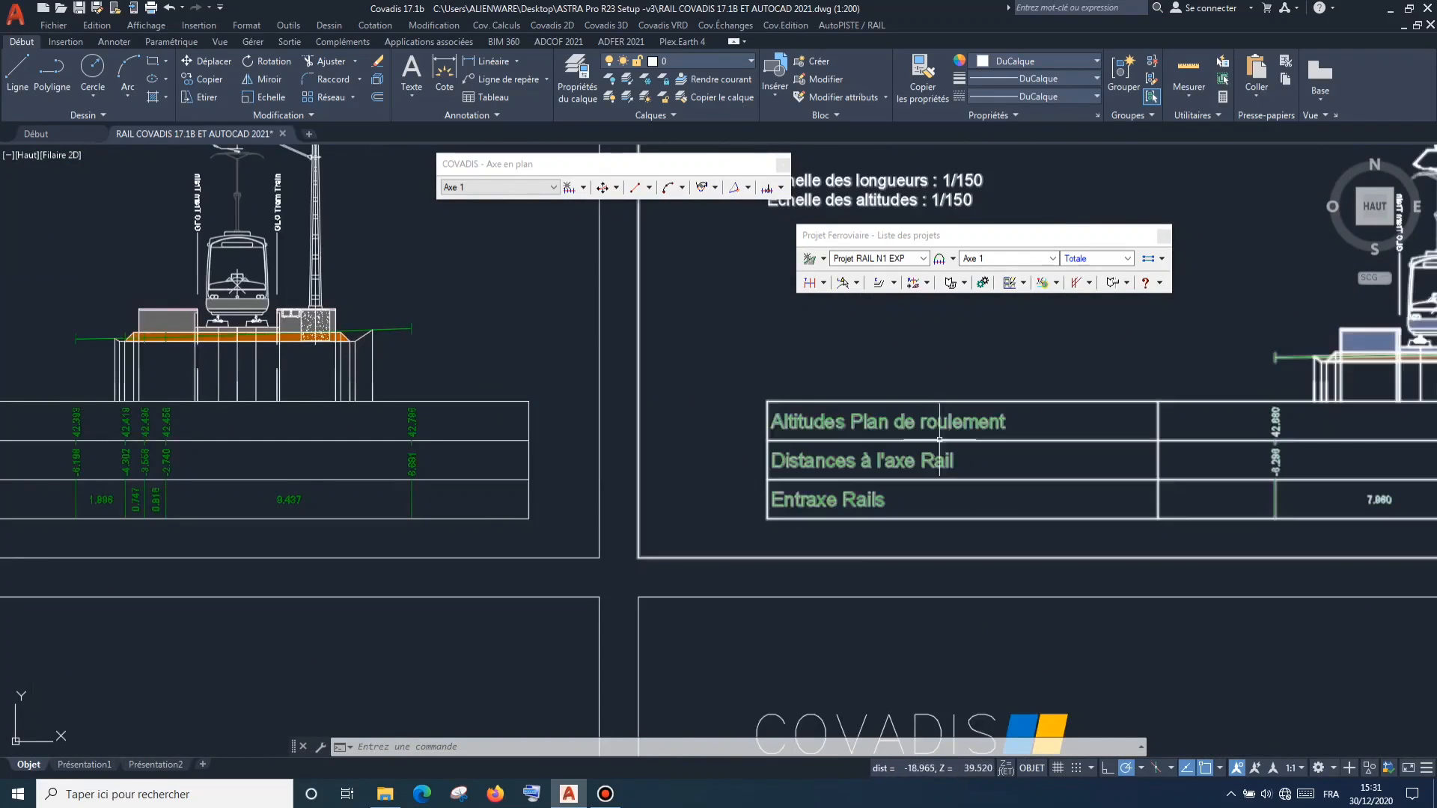
{"action": "scroll", "coordinate": [1082, 492], "scroll_direction": "down", "scroll_amount": 4}
{"action": "scroll", "coordinate": [1082, 492], "scroll_direction": "up", "scroll_amount": 4}
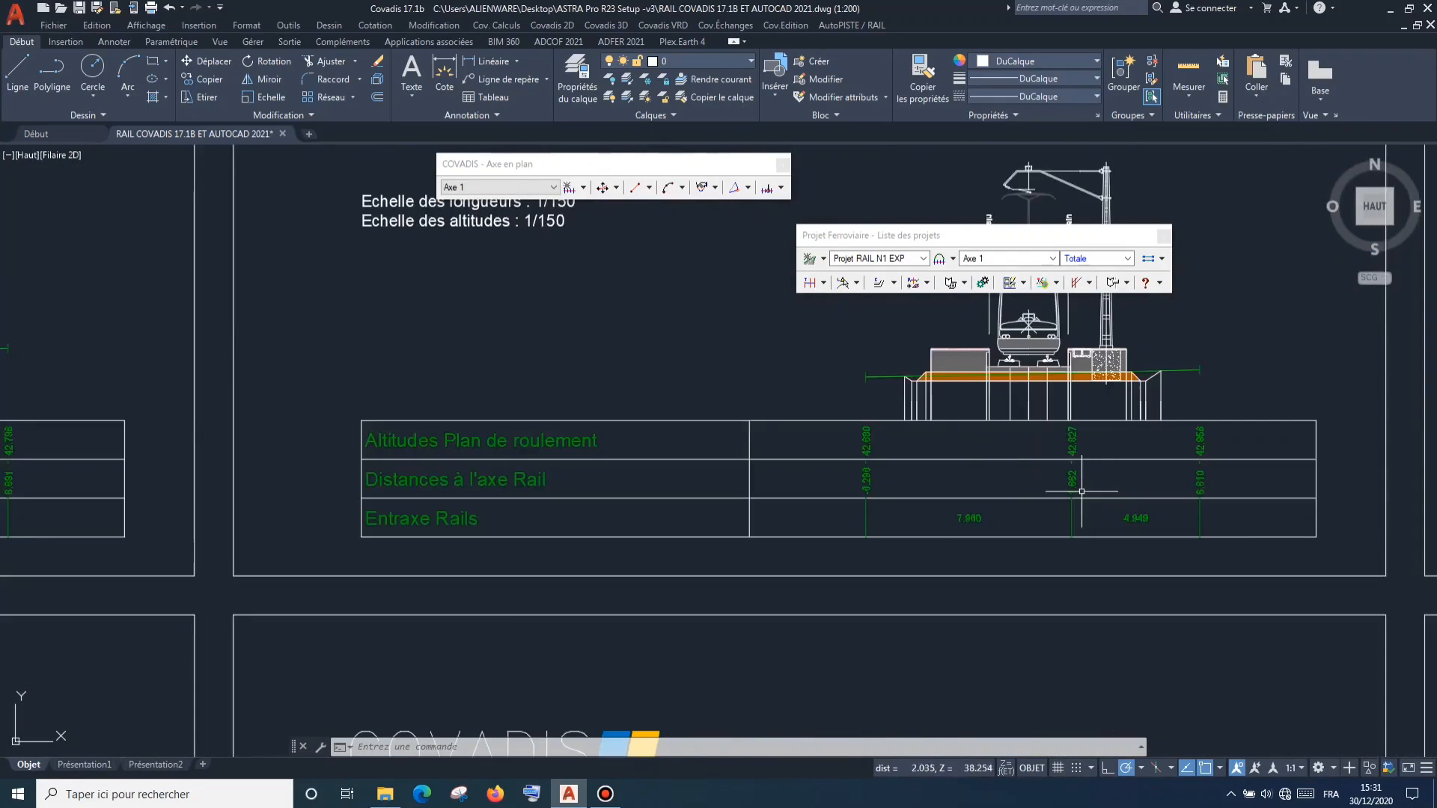
{"action": "scroll", "coordinate": [969, 399], "scroll_direction": "down", "scroll_amount": 5}
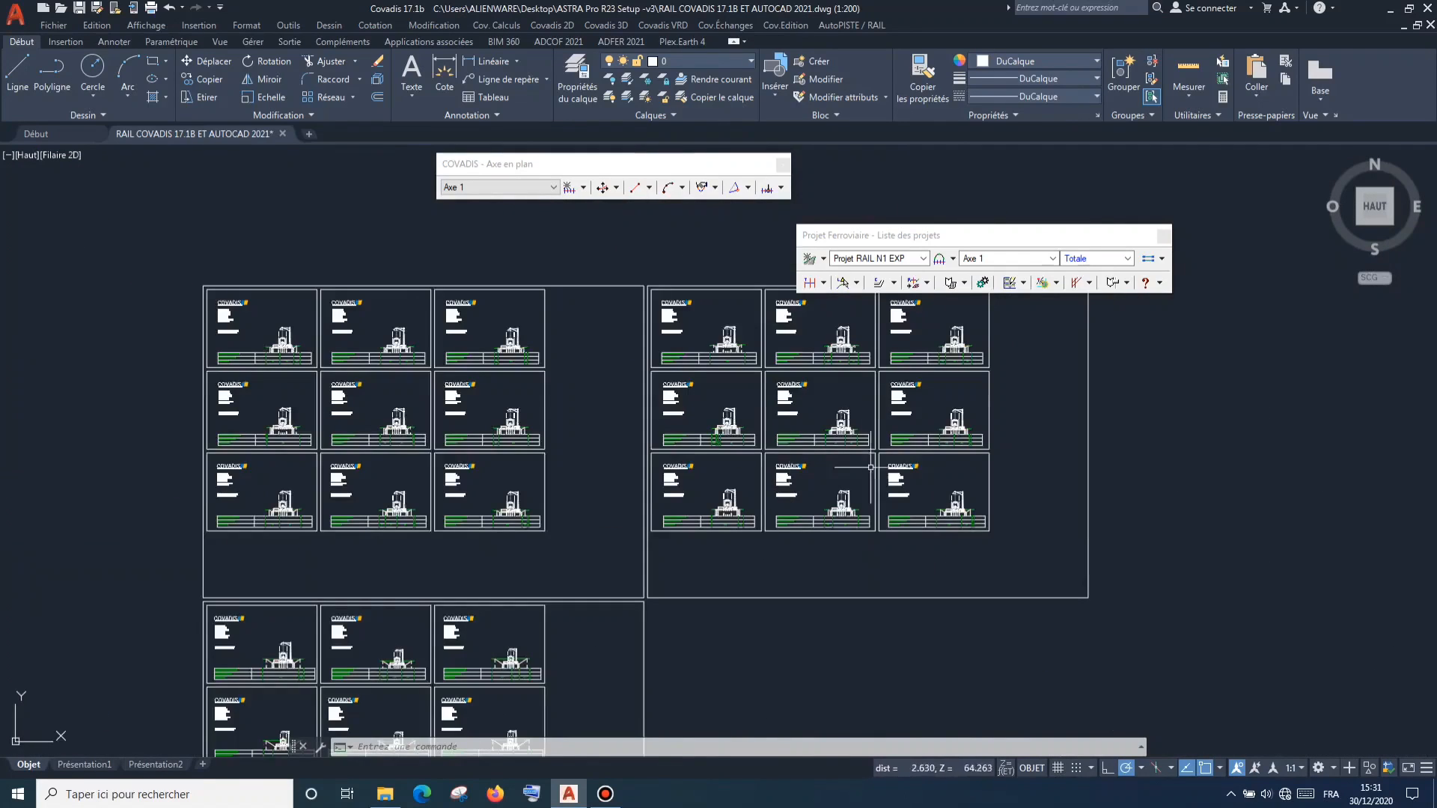
{"action": "scroll", "coordinate": [1027, 513], "scroll_direction": "up", "scroll_amount": 3}
{"action": "scroll", "coordinate": [898, 498], "scroll_direction": "up", "scroll_amount": 6}
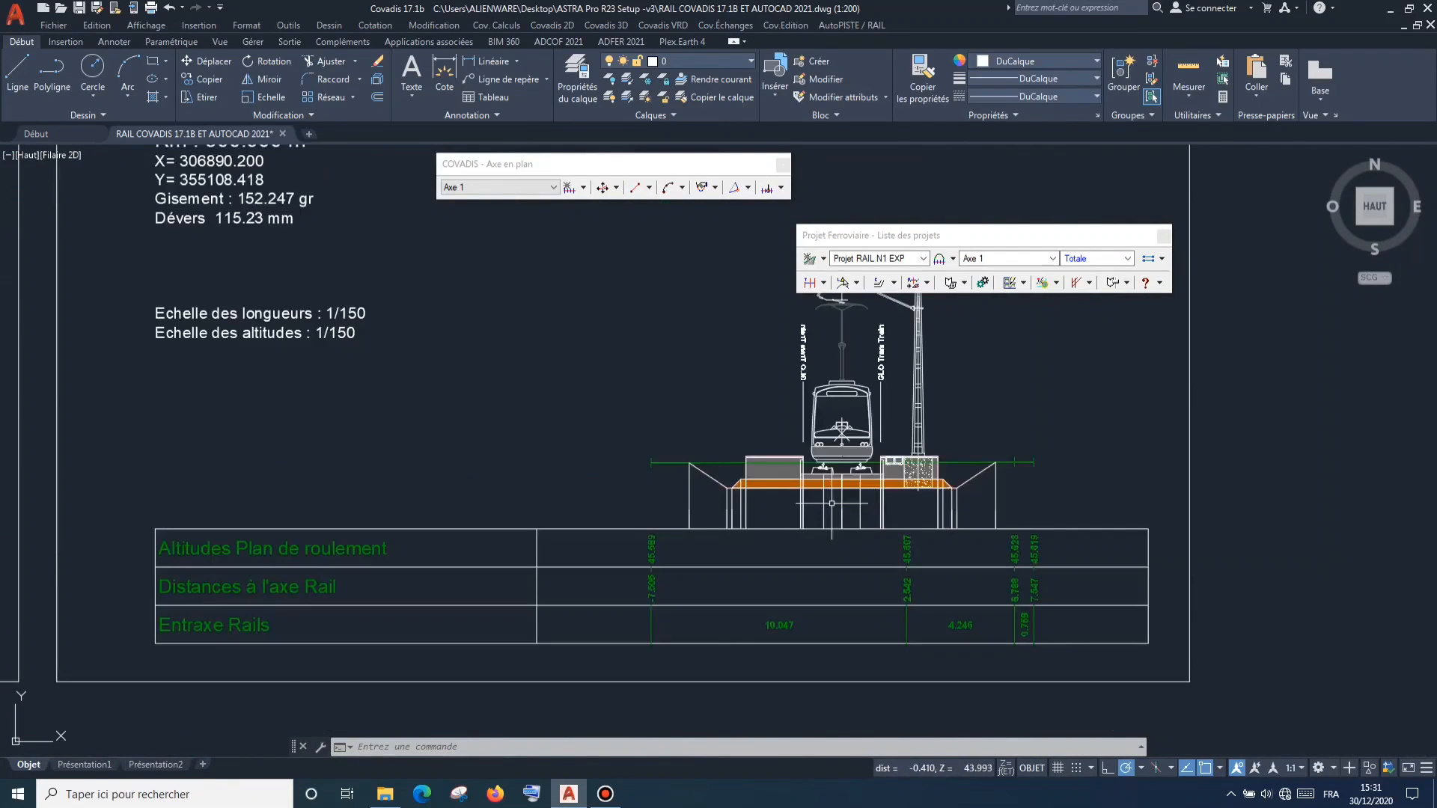
{"action": "scroll", "coordinate": [874, 492], "scroll_direction": "down", "scroll_amount": 8}
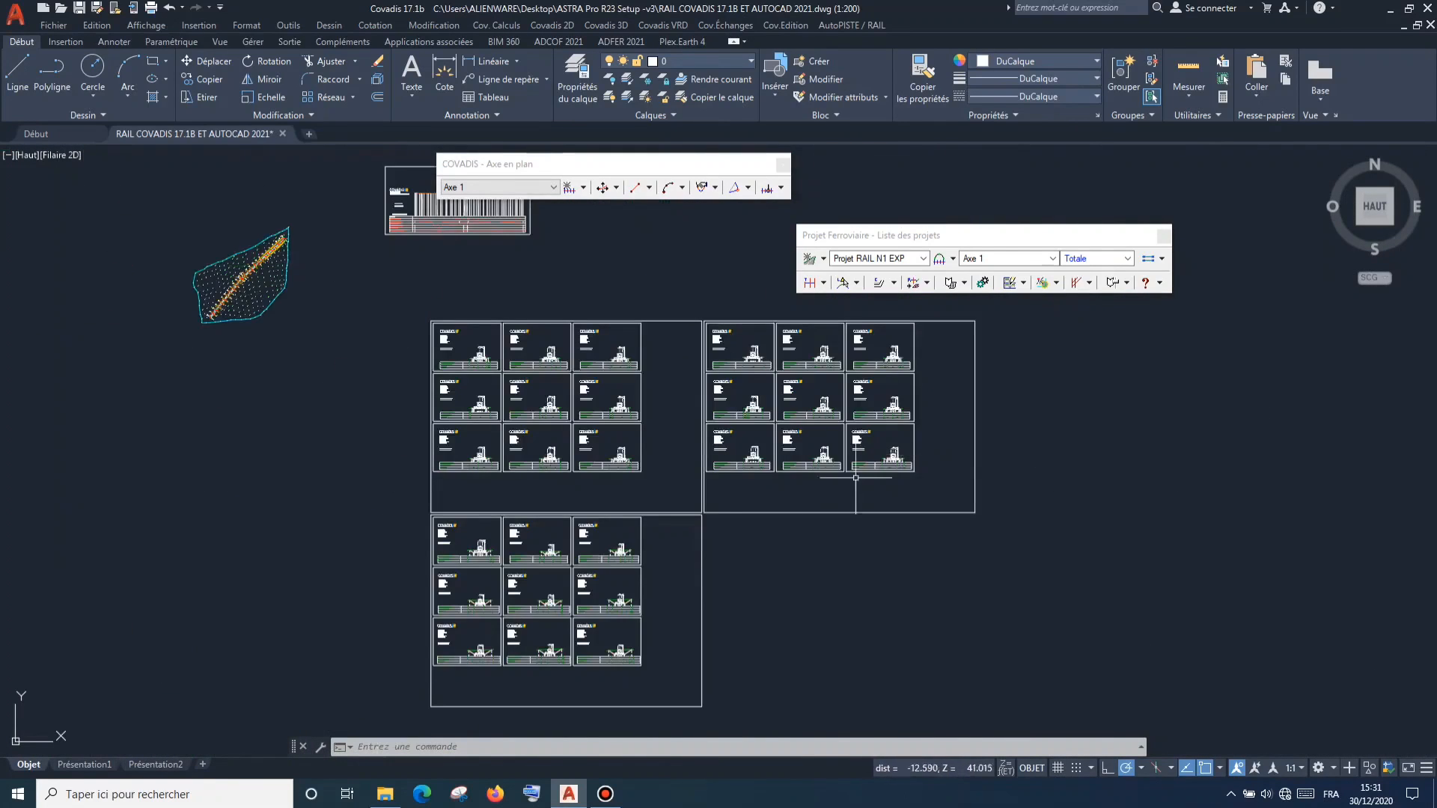
Examine the last cross-sections, around P26 and P27, on the lower sheet.
{"action": "scroll", "coordinate": [565, 614], "scroll_direction": "up", "scroll_amount": 5}
{"action": "scroll", "coordinate": [565, 614], "scroll_direction": "down", "scroll_amount": 2}
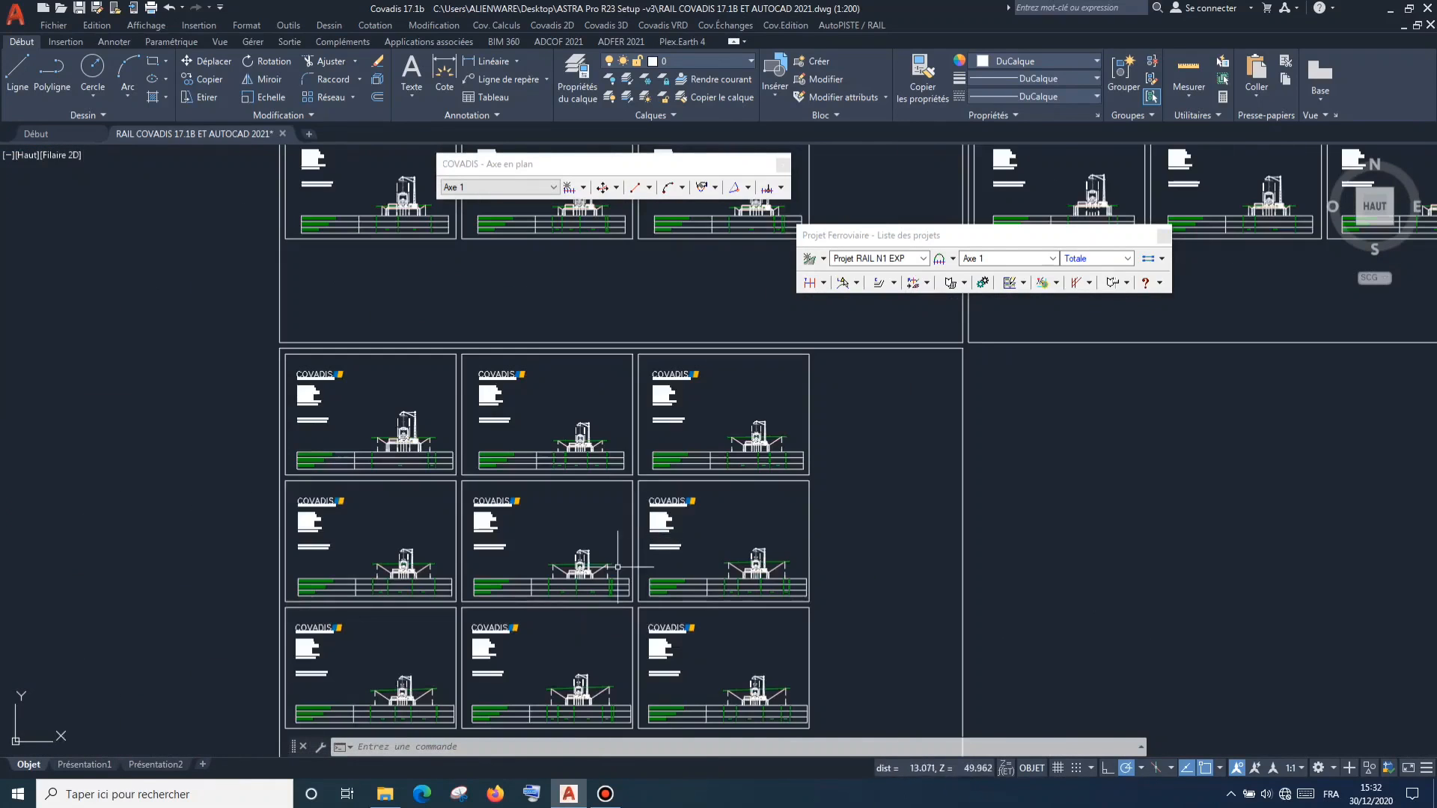
{"action": "scroll", "coordinate": [565, 614], "scroll_direction": "up", "scroll_amount": 3}
{"action": "scroll", "coordinate": [612, 659], "scroll_direction": "up", "scroll_amount": 5}
{"action": "scroll", "coordinate": [612, 659], "scroll_direction": "down", "scroll_amount": 5}
{"action": "scroll", "coordinate": [612, 659], "scroll_direction": "up", "scroll_amount": 5}
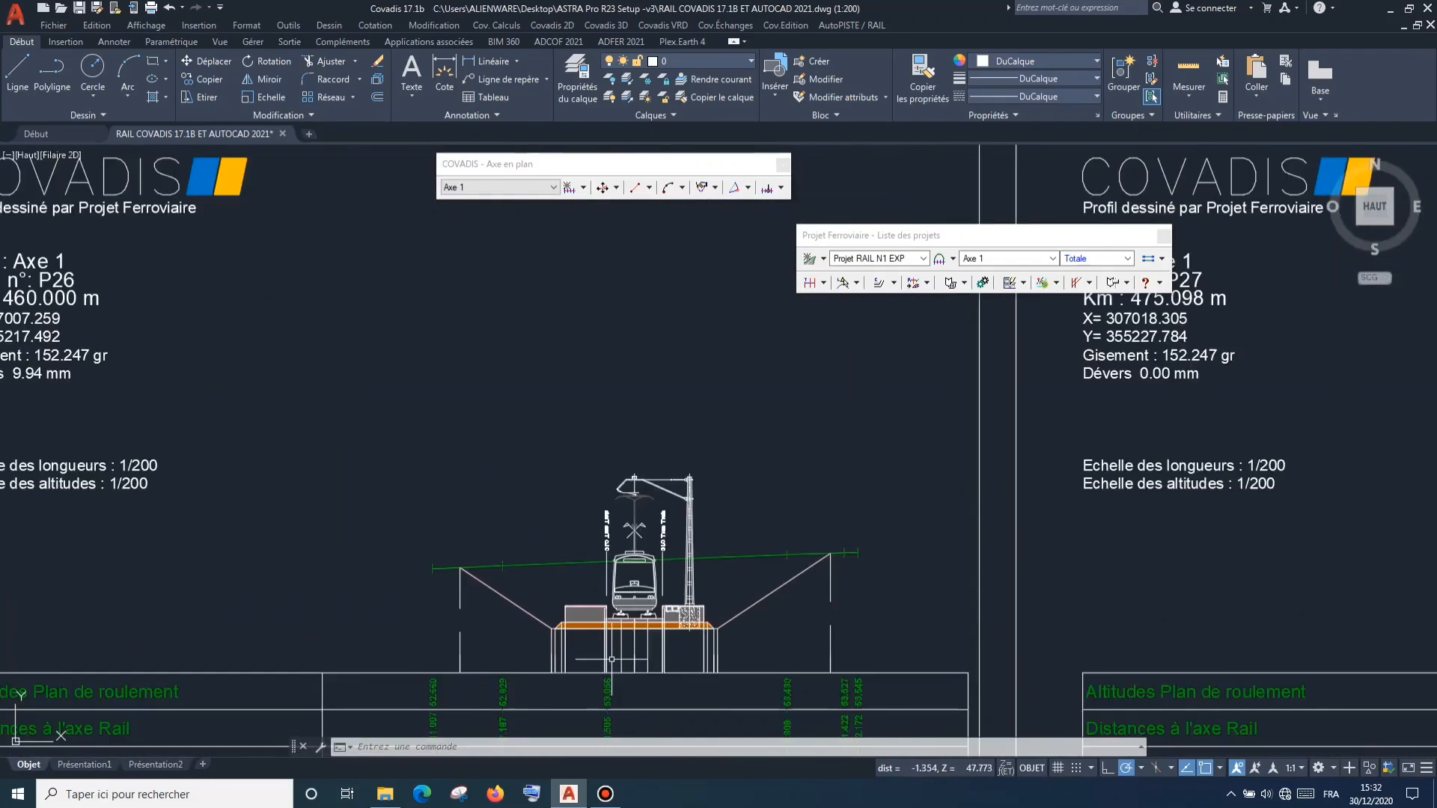
{"action": "scroll", "coordinate": [612, 659], "scroll_direction": "down", "scroll_amount": 10}
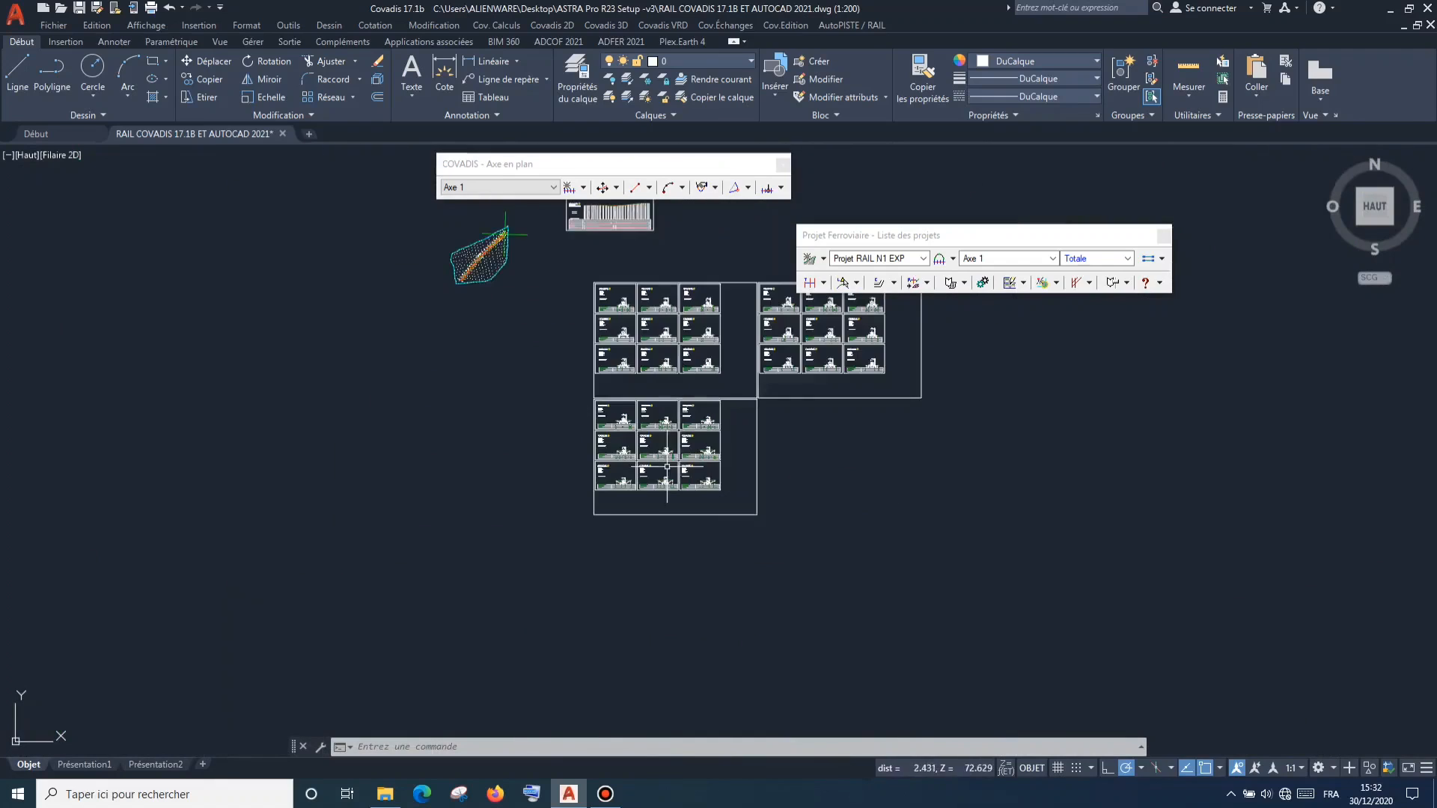
{"action": "left_click", "coordinate": [1163, 258]}
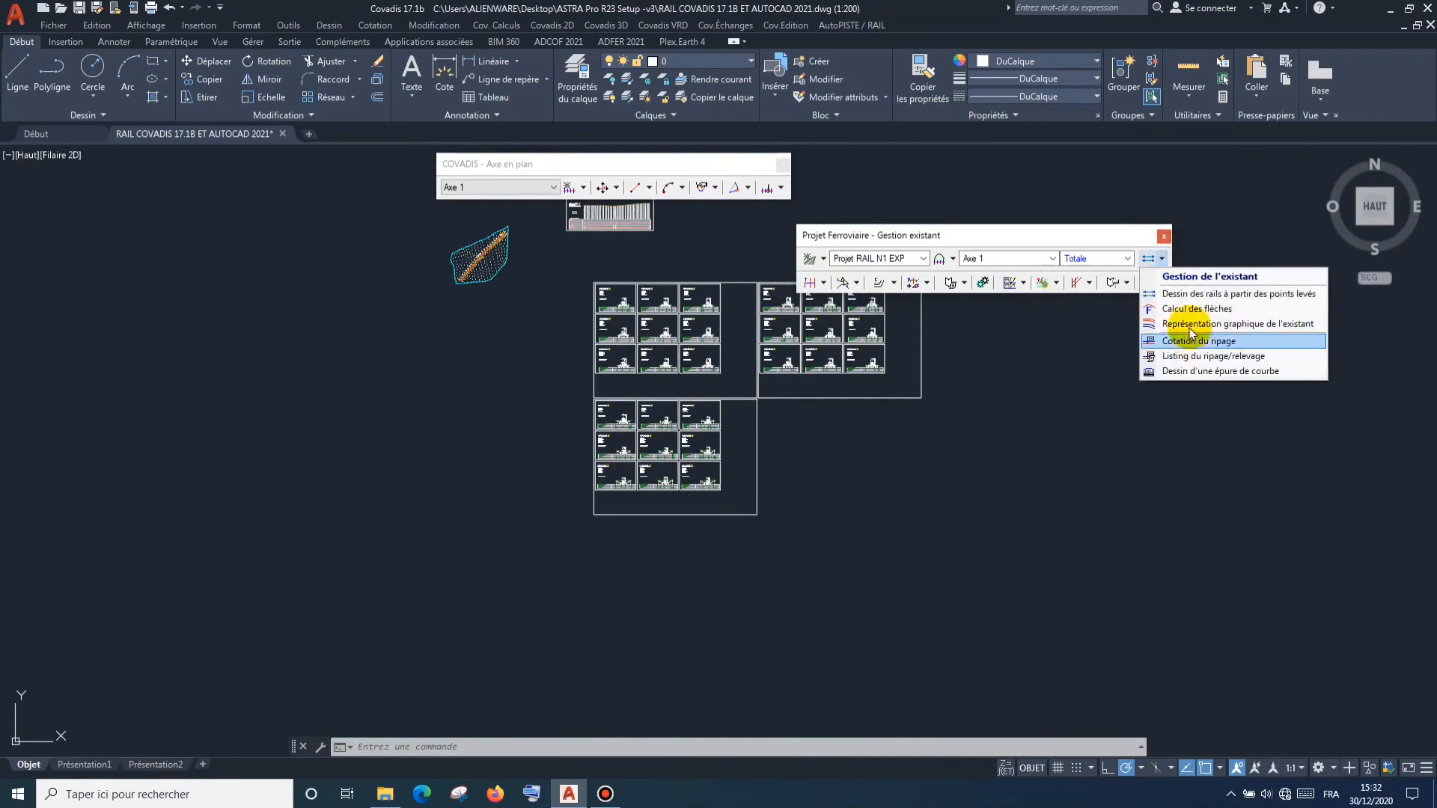
{"action": "left_click", "coordinate": [1104, 233]}
{"action": "left_click", "coordinate": [1089, 283]}
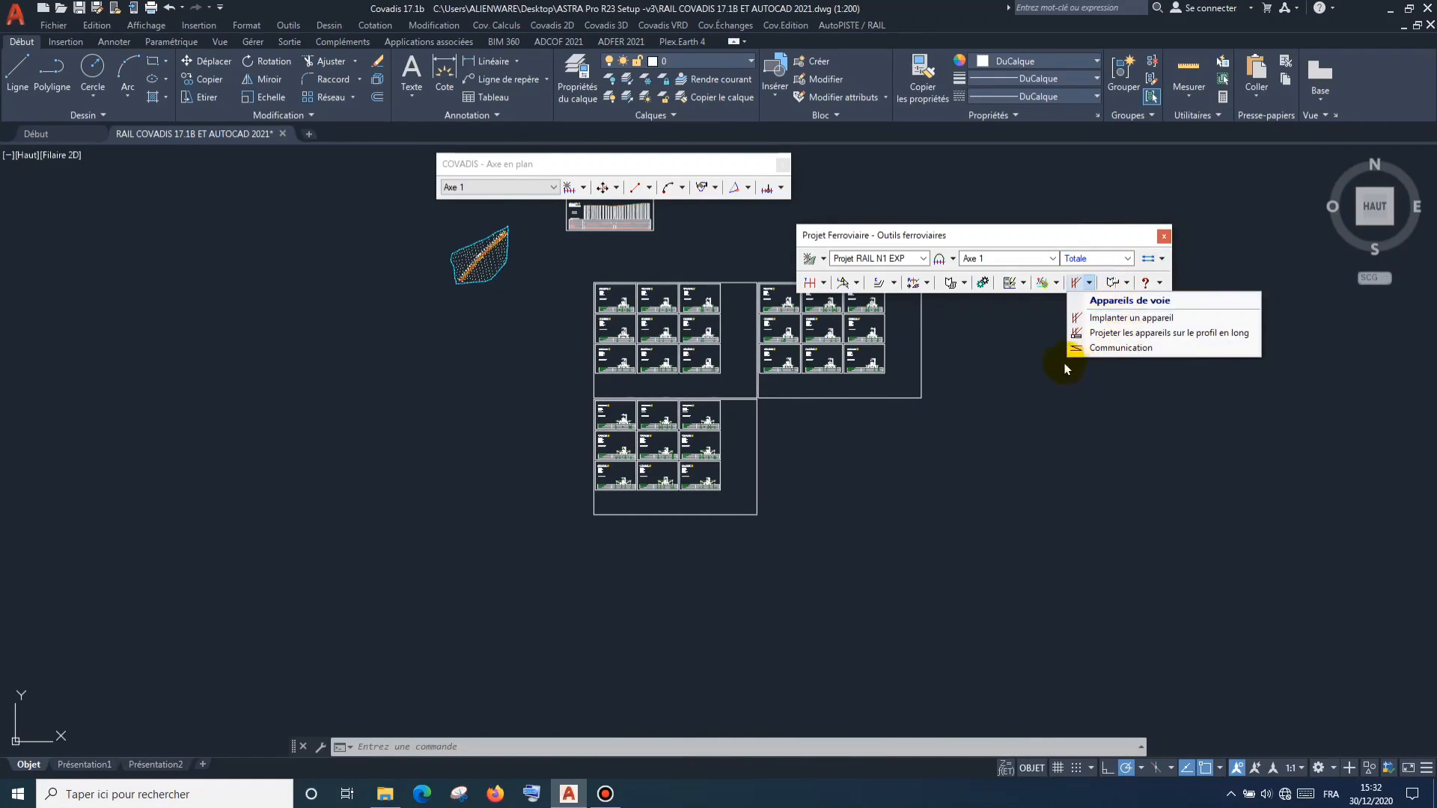
{"action": "left_click", "coordinate": [1027, 231]}
Examine the coloured track dressing and cross-section positions along the axis on the terrain model.
{"action": "scroll", "coordinate": [785, 416], "scroll_direction": "down", "scroll_amount": 2}
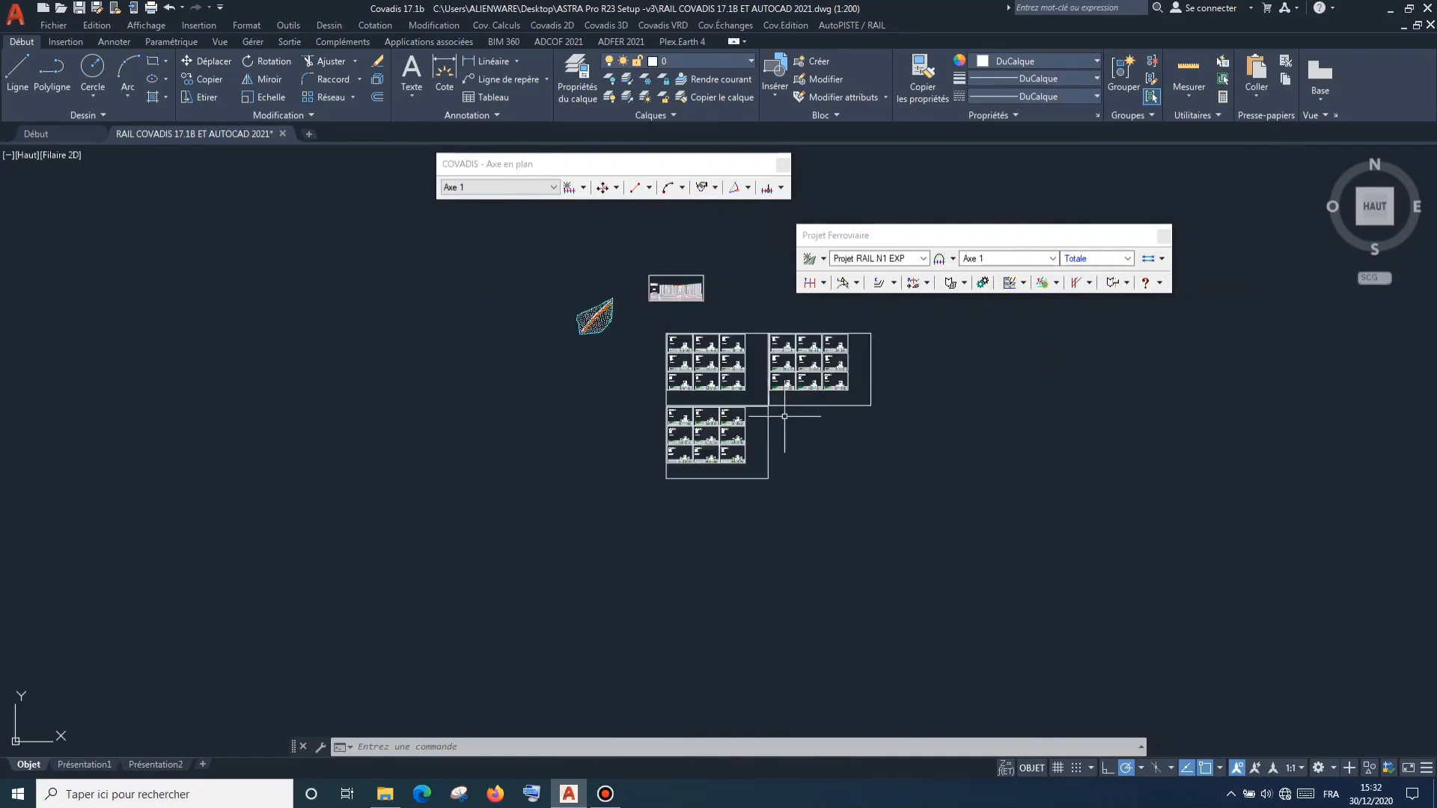
{"action": "scroll", "coordinate": [604, 309], "scroll_direction": "up", "scroll_amount": 3}
{"action": "middle_click_drag", "start_coordinate": [560, 341], "coordinate": [623, 385]}
{"action": "scroll", "coordinate": [620, 384], "scroll_direction": "up", "scroll_amount": 4}
{"action": "scroll", "coordinate": [597, 373], "scroll_direction": "down", "scroll_amount": 6}
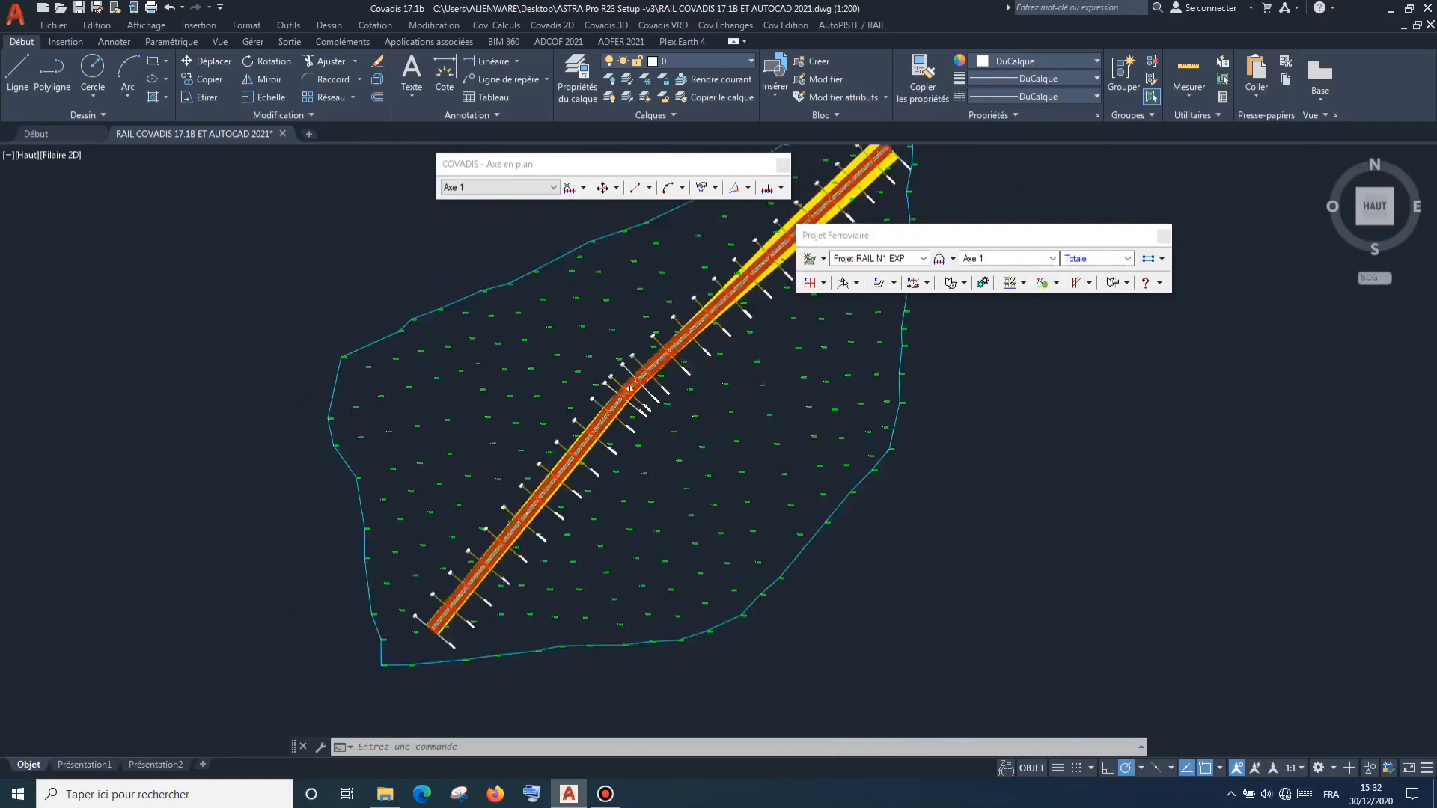
{"action": "scroll", "coordinate": [745, 330], "scroll_direction": "up", "scroll_amount": 4}
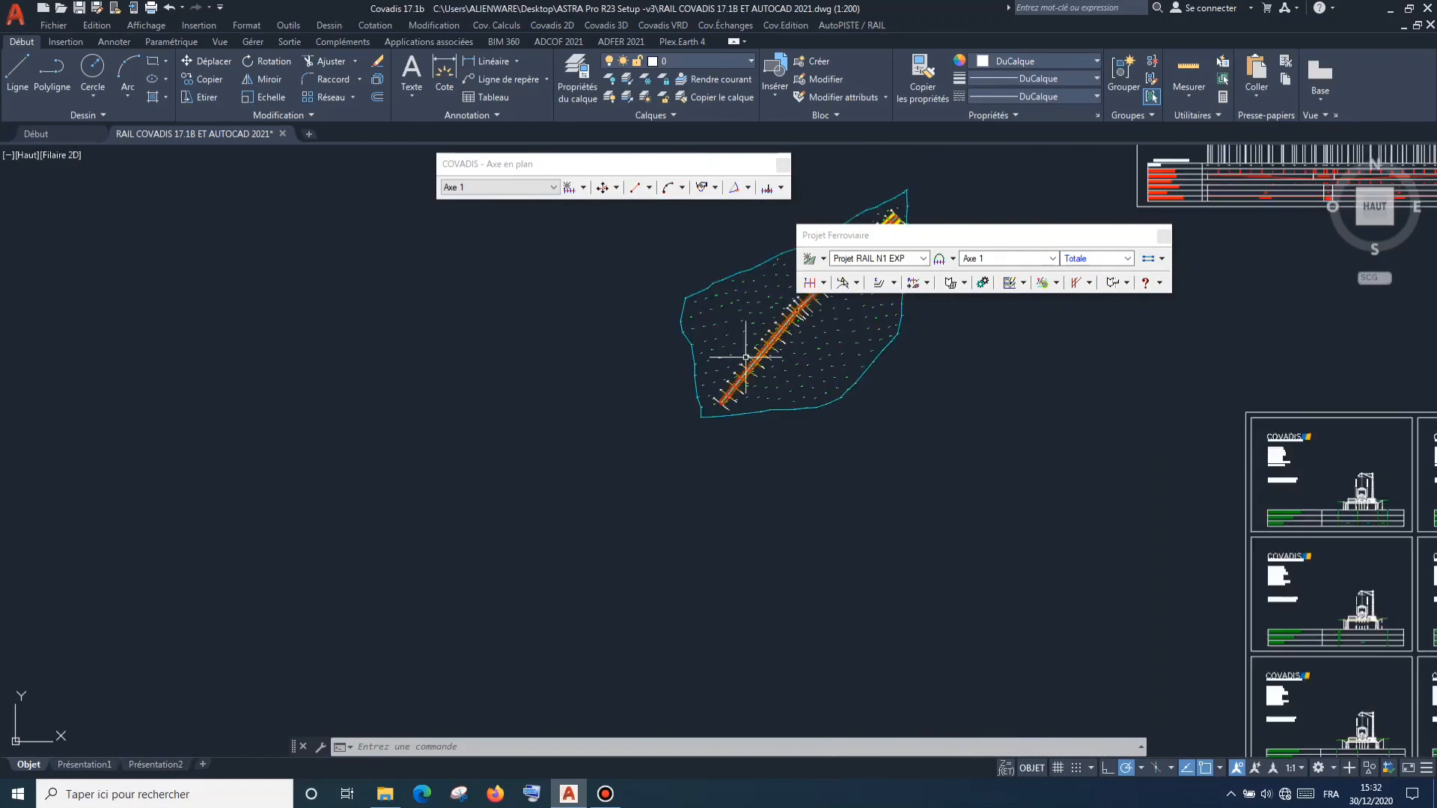
{"action": "scroll", "coordinate": [745, 336], "scroll_direction": "down", "scroll_amount": 4}
{"action": "scroll", "coordinate": [723, 369], "scroll_direction": "down", "scroll_amount": 2}
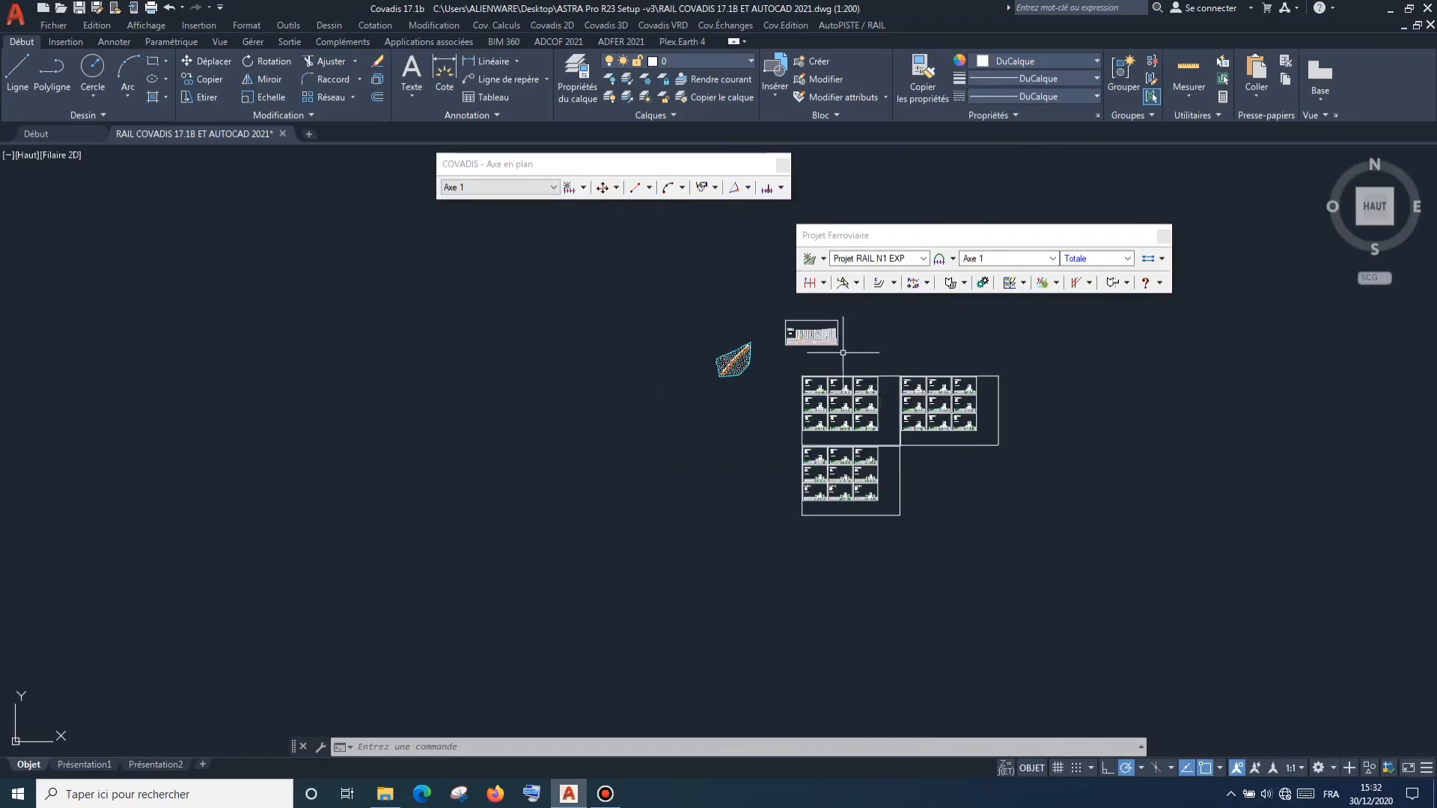
Generate the combined plan and longitudinal profile layout (Tracé combiné) for the Totale zone, P01 to P27, with the Carroy grid.
{"action": "left_click", "coordinate": [1024, 284]}
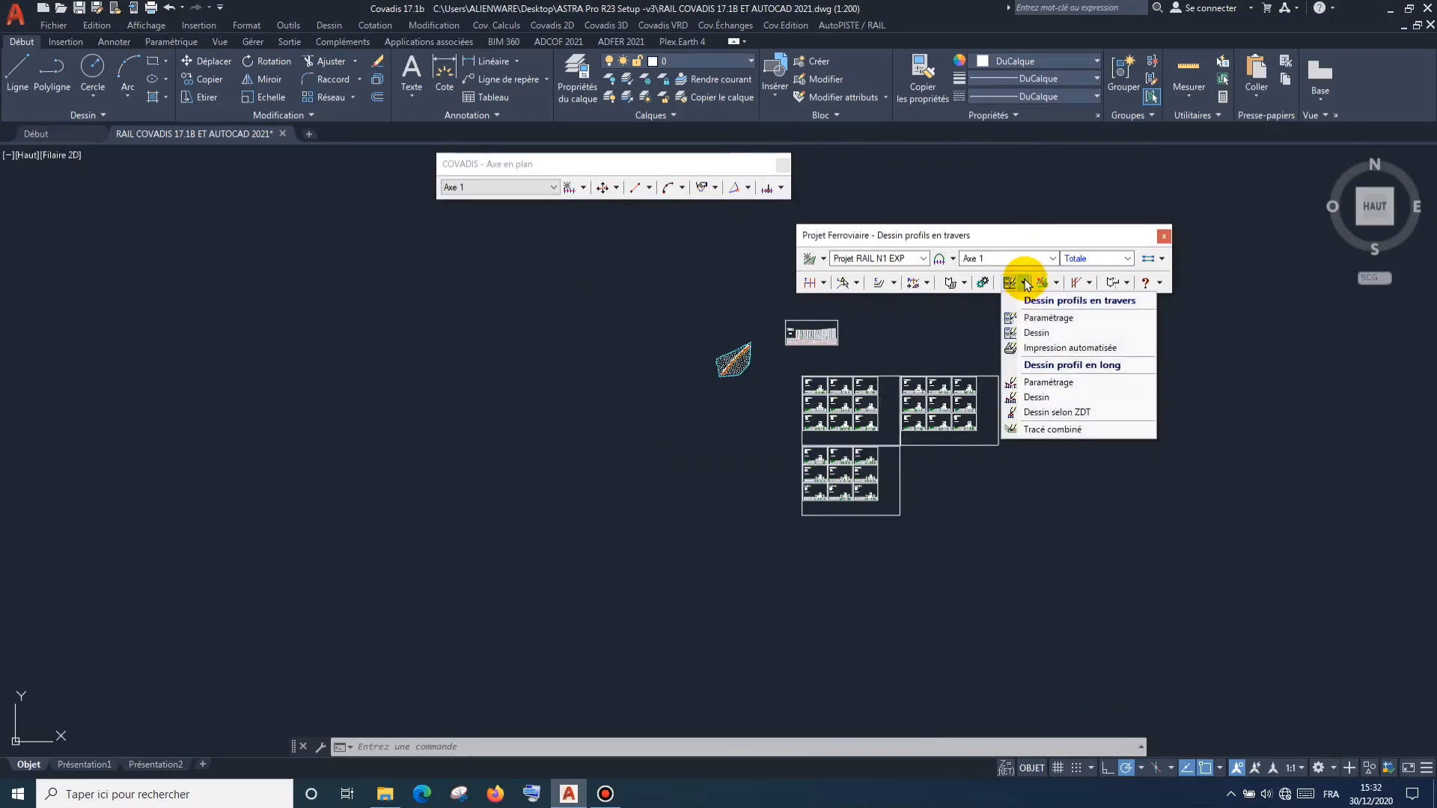
{"action": "left_click", "coordinate": [1052, 429]}
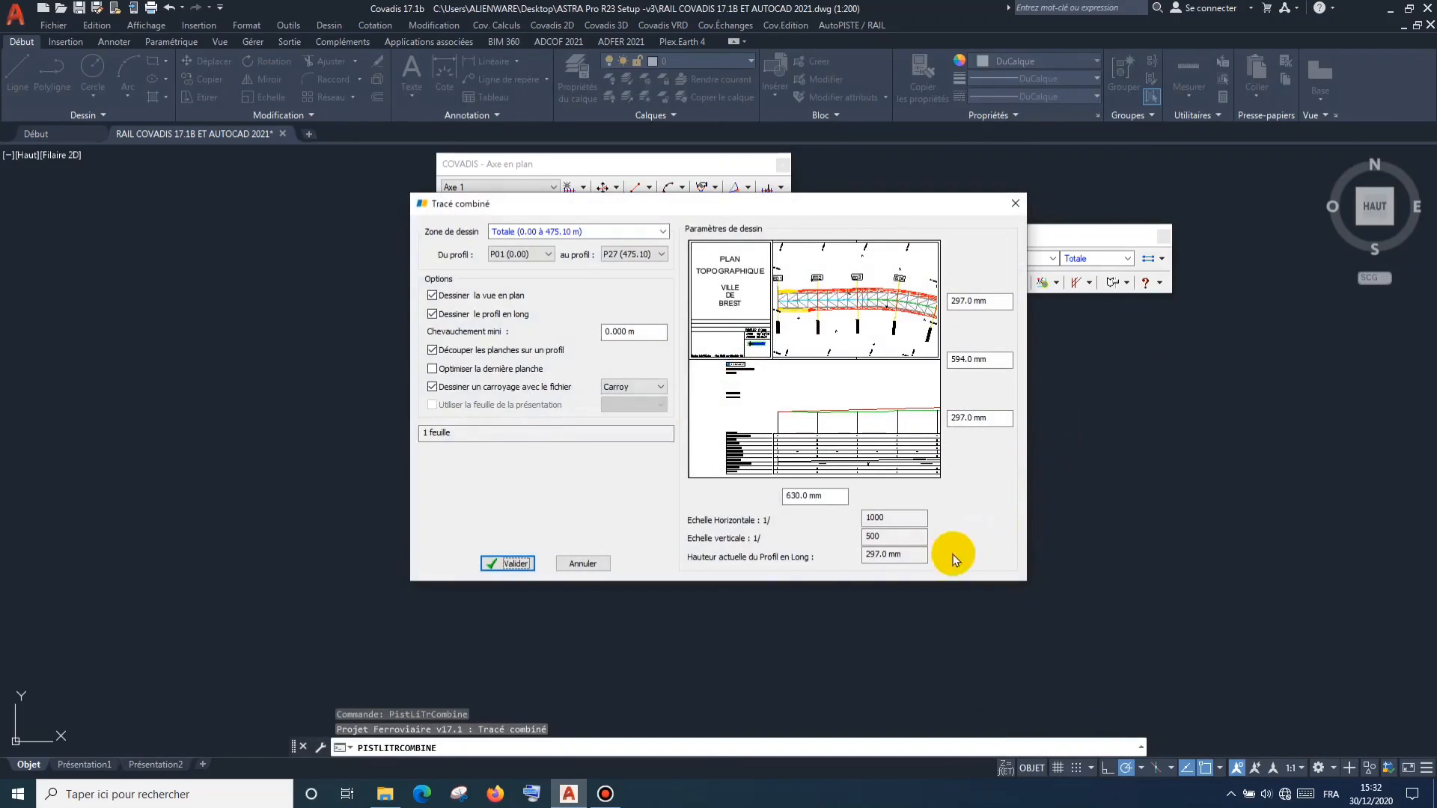
{"action": "left_click", "coordinate": [516, 567]}
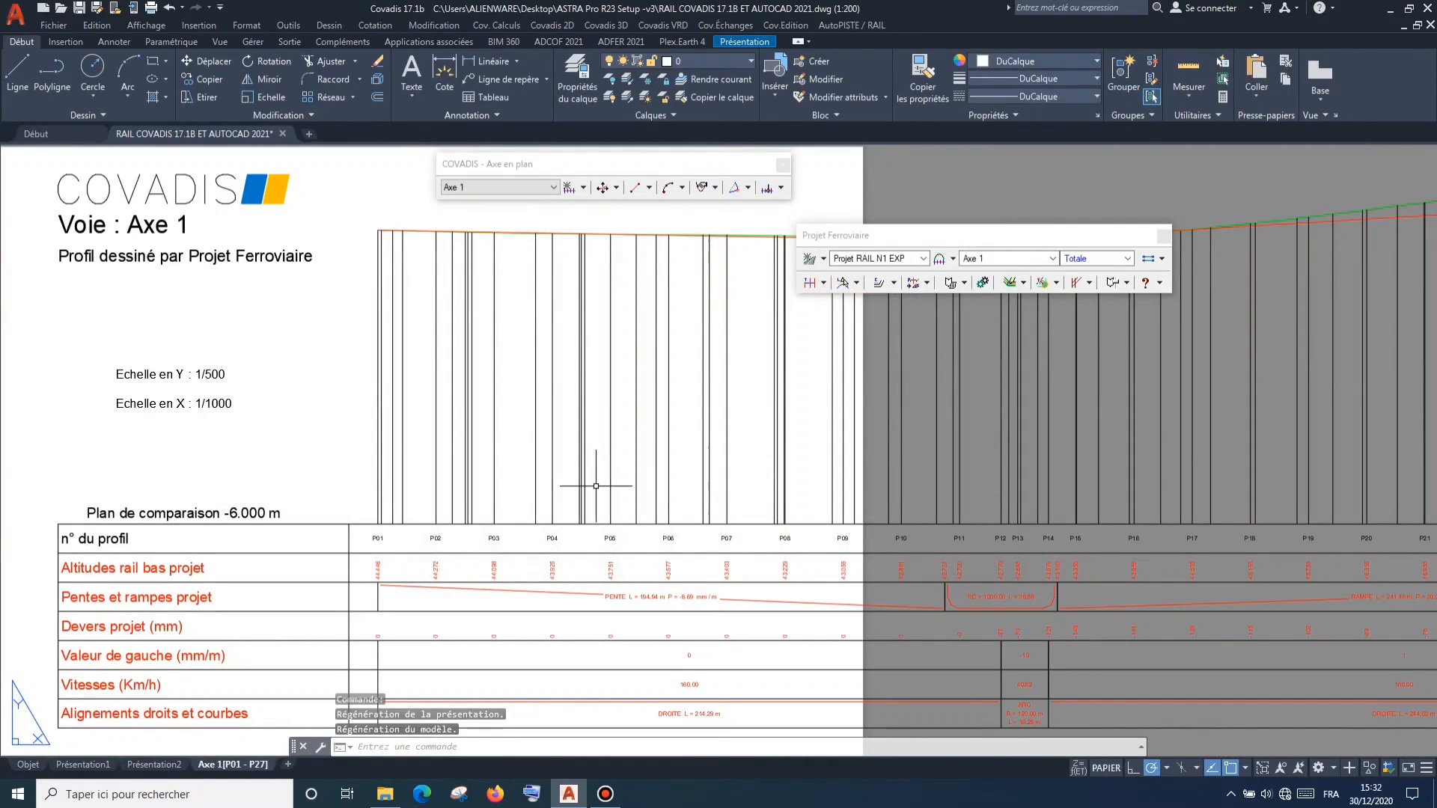
Examine the plan view and longitudinal profile on the combined layout sheet Axe 1[P01 - P27].
{"action": "scroll", "coordinate": [596, 486], "scroll_direction": "down", "scroll_amount": 10}
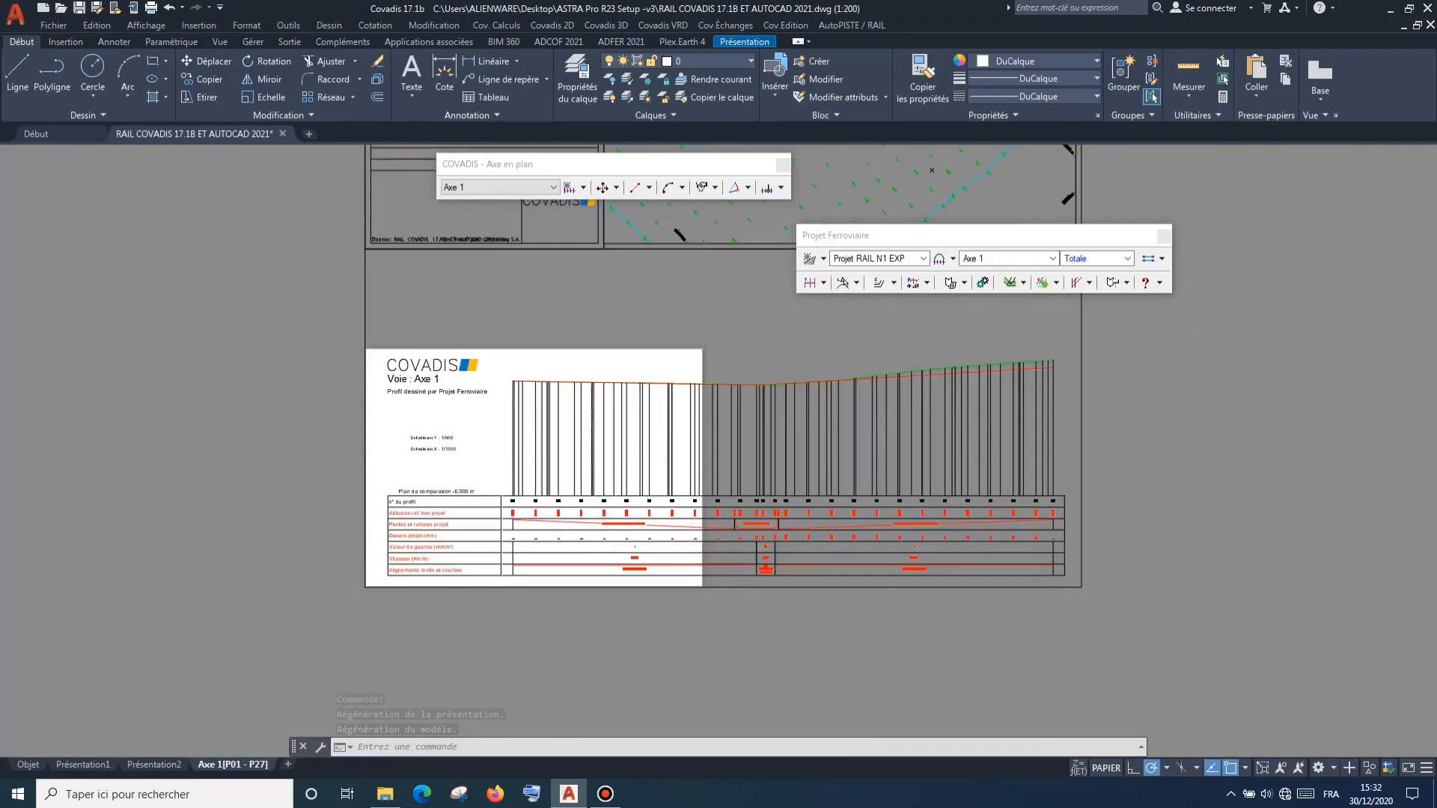
{"action": "scroll", "coordinate": [665, 394], "scroll_direction": "up", "scroll_amount": 5}
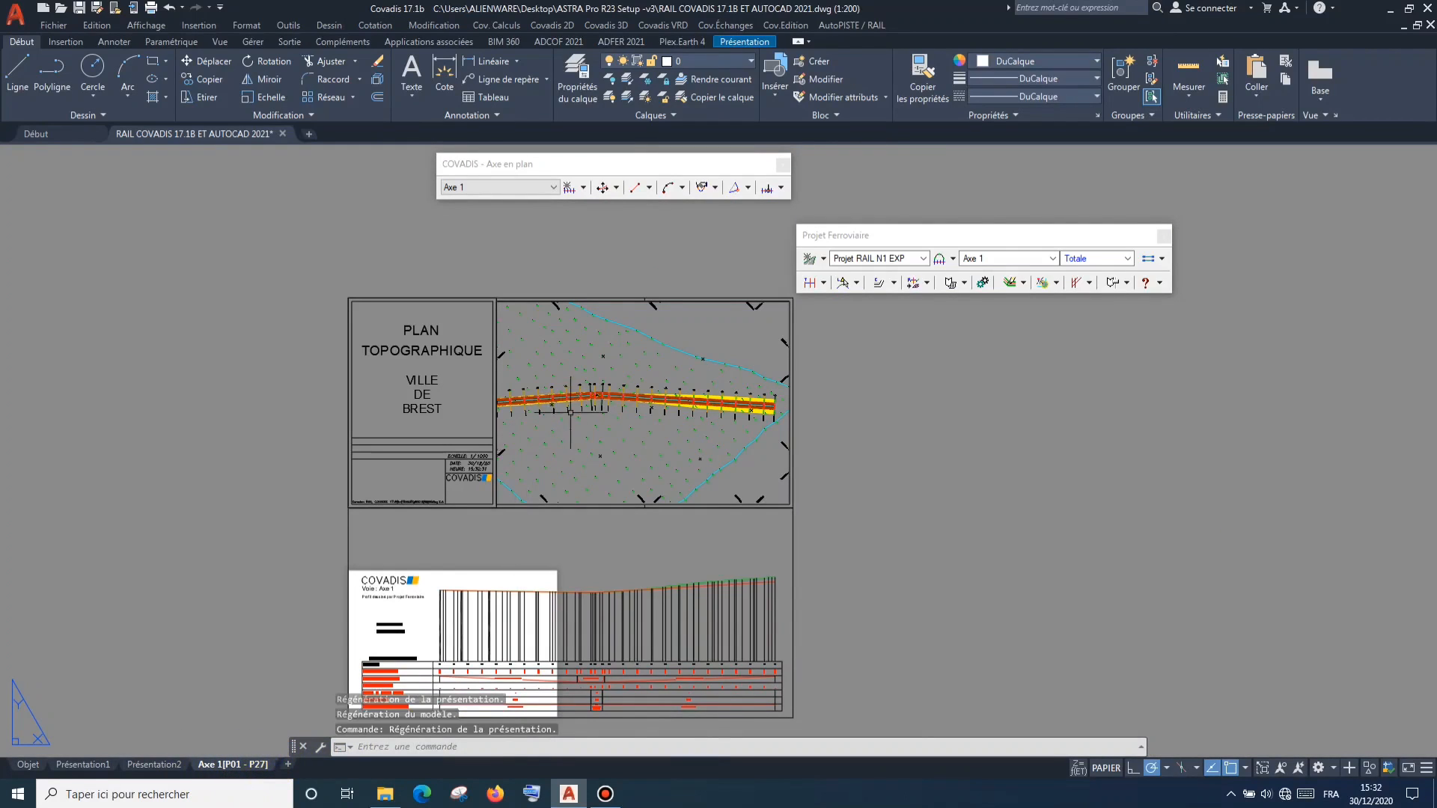
{"action": "scroll", "coordinate": [540, 406], "scroll_direction": "up", "scroll_amount": 4}
{"action": "scroll", "coordinate": [676, 374], "scroll_direction": "down", "scroll_amount": 6}
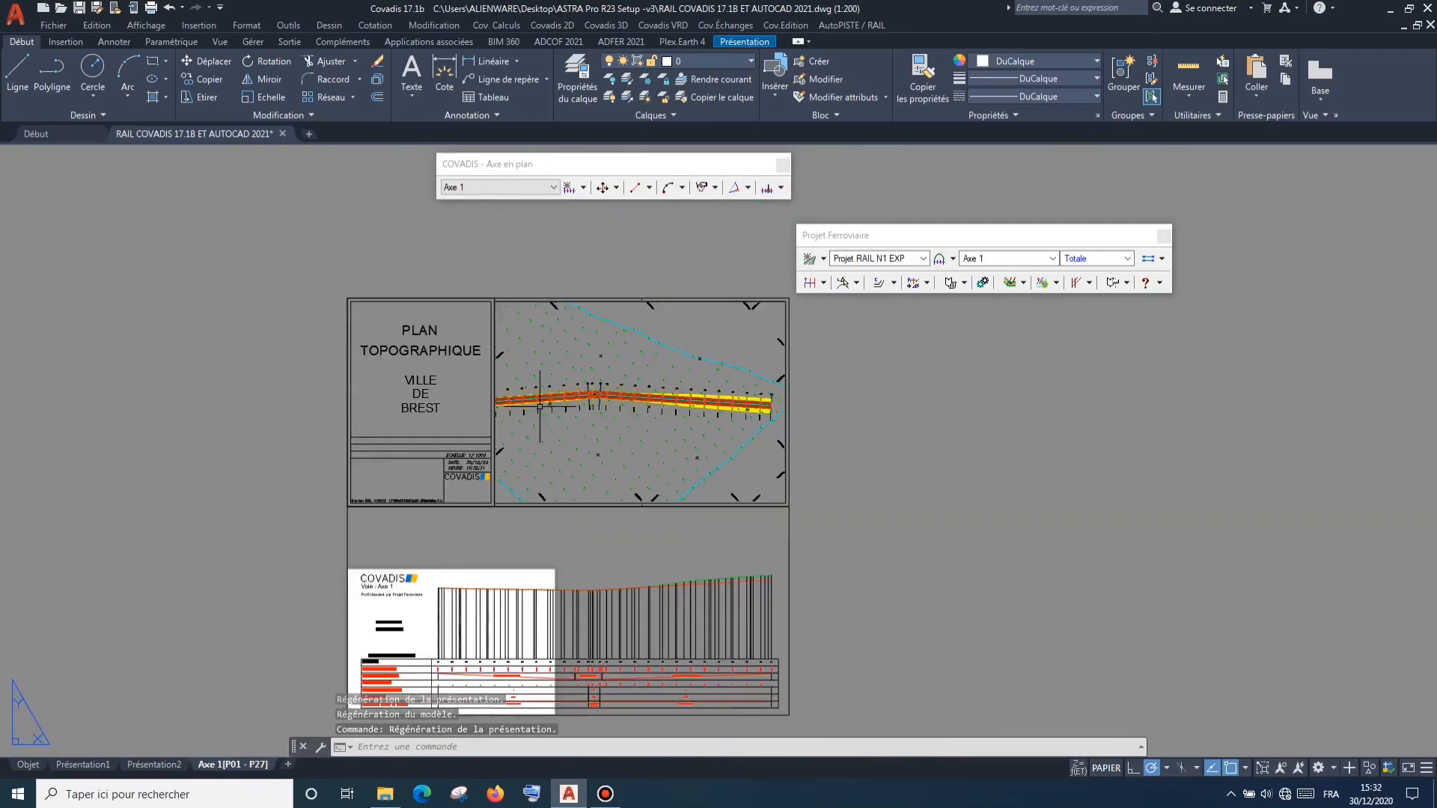
{"action": "scroll", "coordinate": [562, 371], "scroll_direction": "up", "scroll_amount": 3}
{"action": "scroll", "coordinate": [562, 371], "scroll_direction": "up", "scroll_amount": 1}
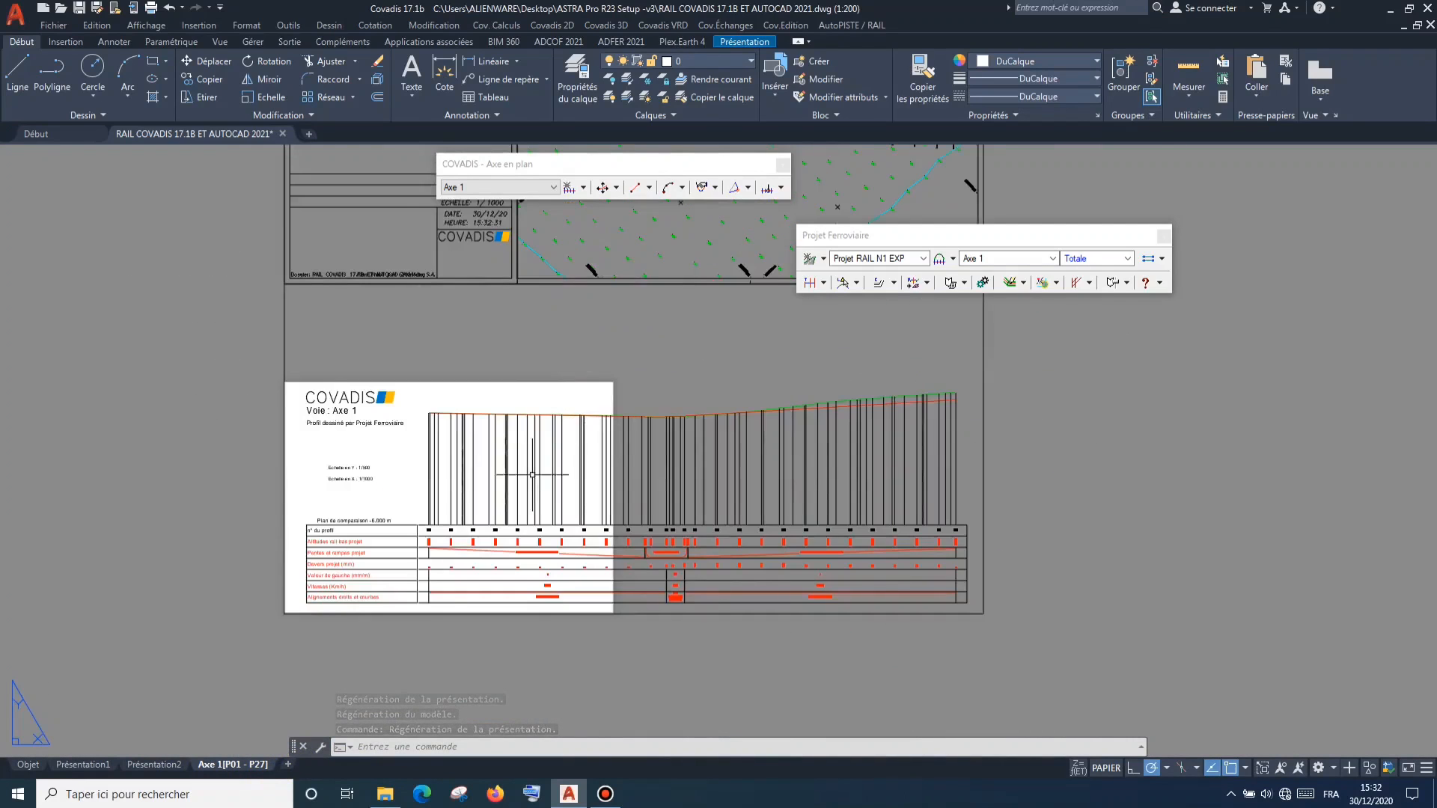
{"action": "scroll", "coordinate": [483, 558], "scroll_direction": "down", "scroll_amount": 4}
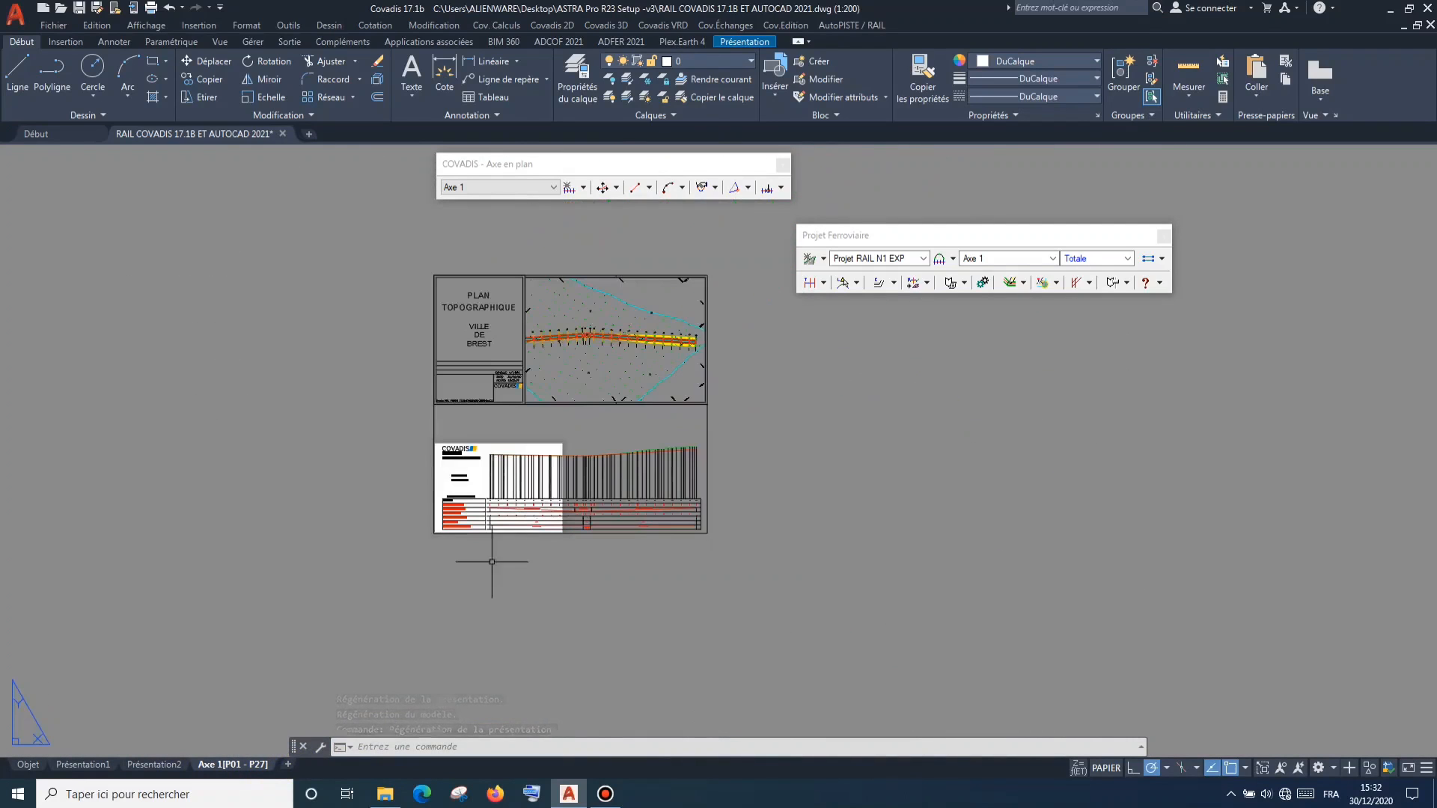
Return to model space and examine cross-section P06 with its title block.
{"action": "left_click", "coordinate": [34, 766]}
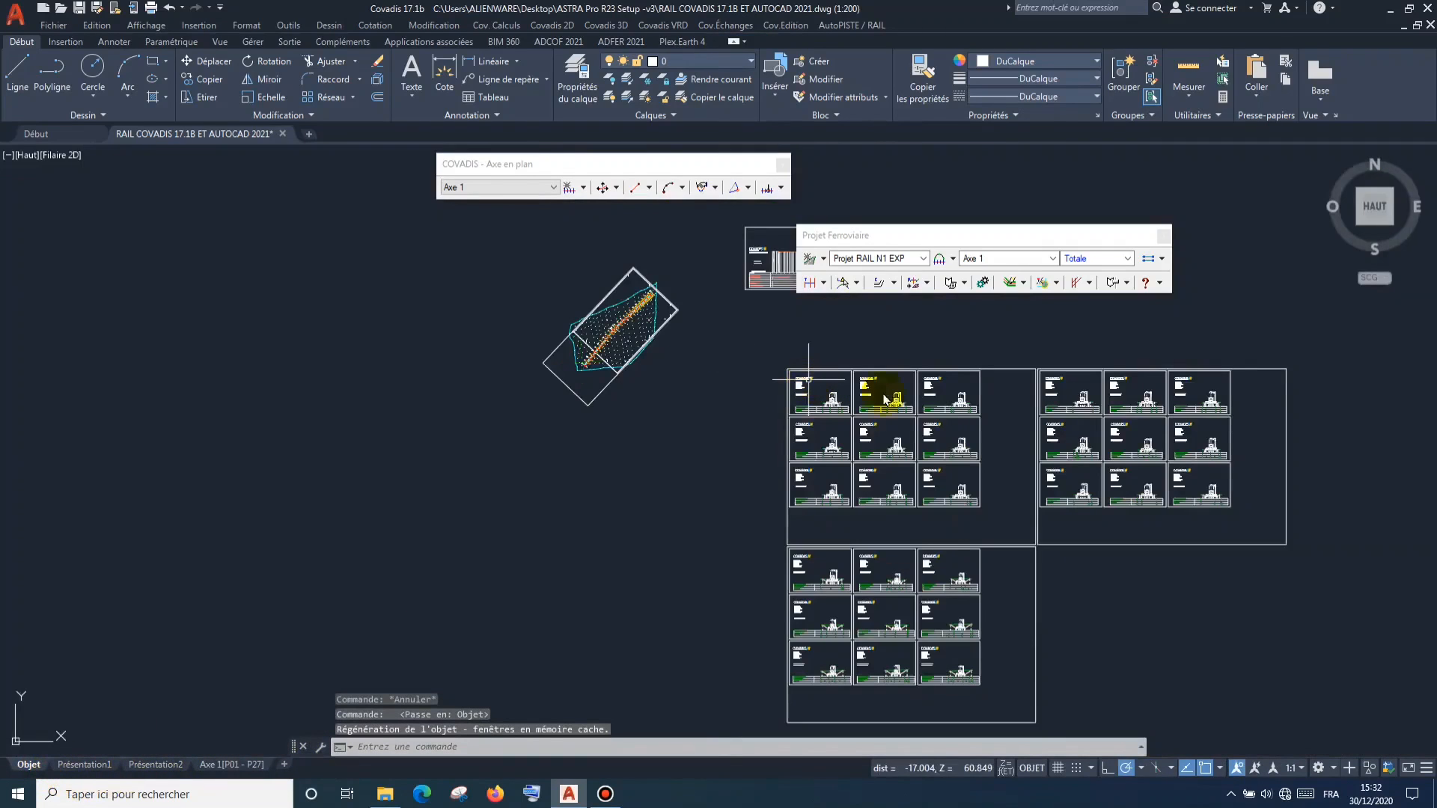
{"action": "scroll", "coordinate": [828, 452], "scroll_direction": "down", "scroll_amount": 2}
{"action": "scroll", "coordinate": [834, 452], "scroll_direction": "up", "scroll_amount": 7}
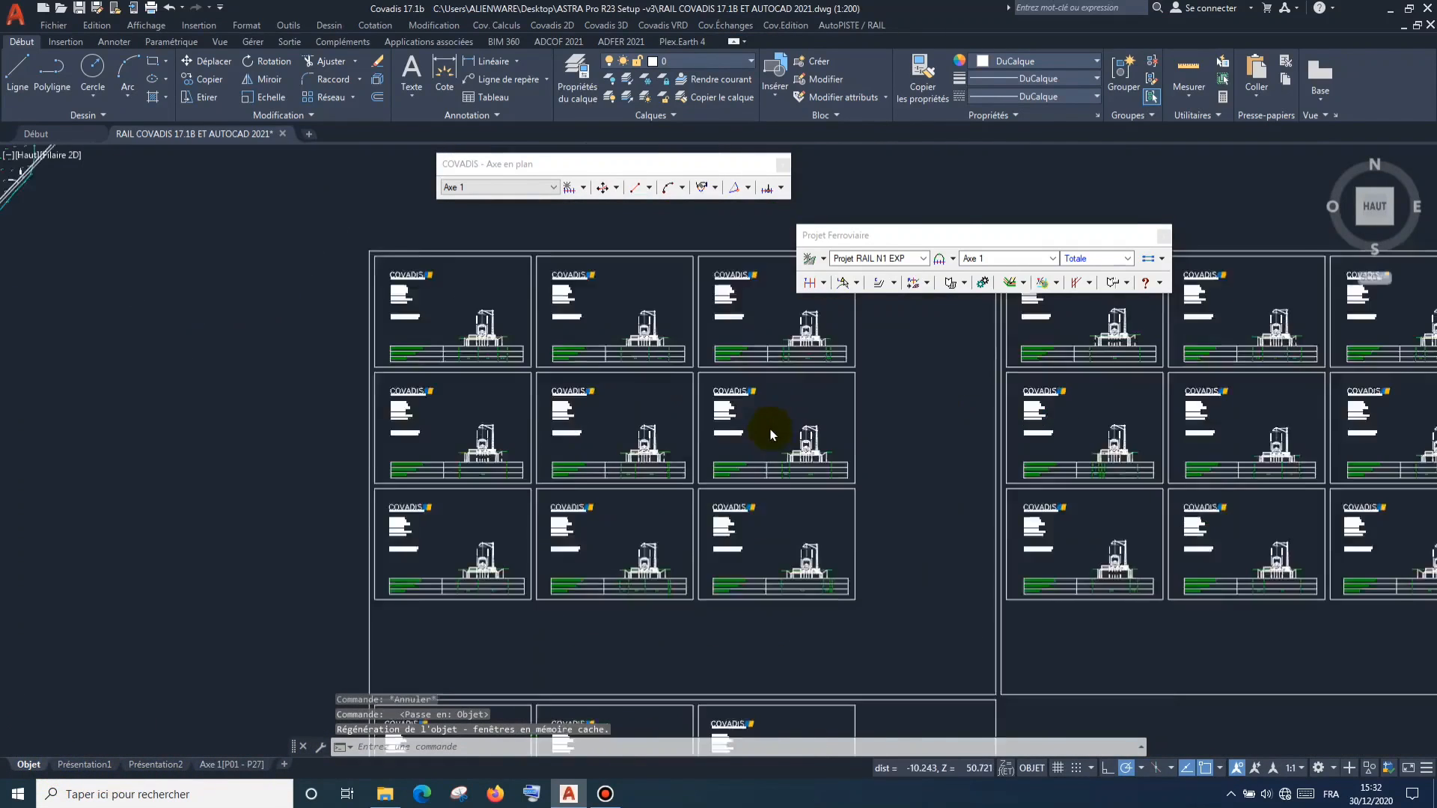
{"action": "scroll", "coordinate": [771, 428], "scroll_direction": "up", "scroll_amount": 6}
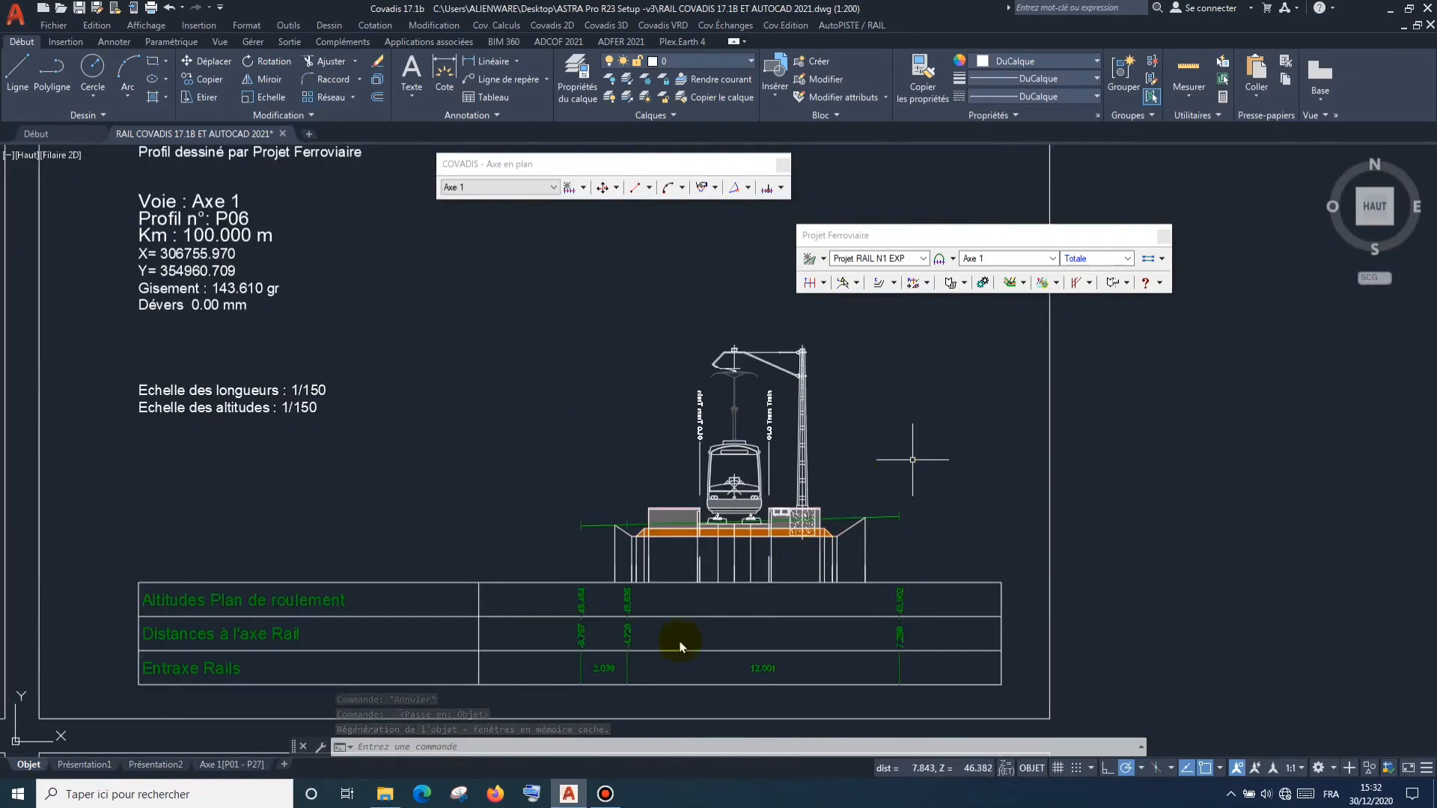
{"action": "left_click", "coordinate": [605, 793]}
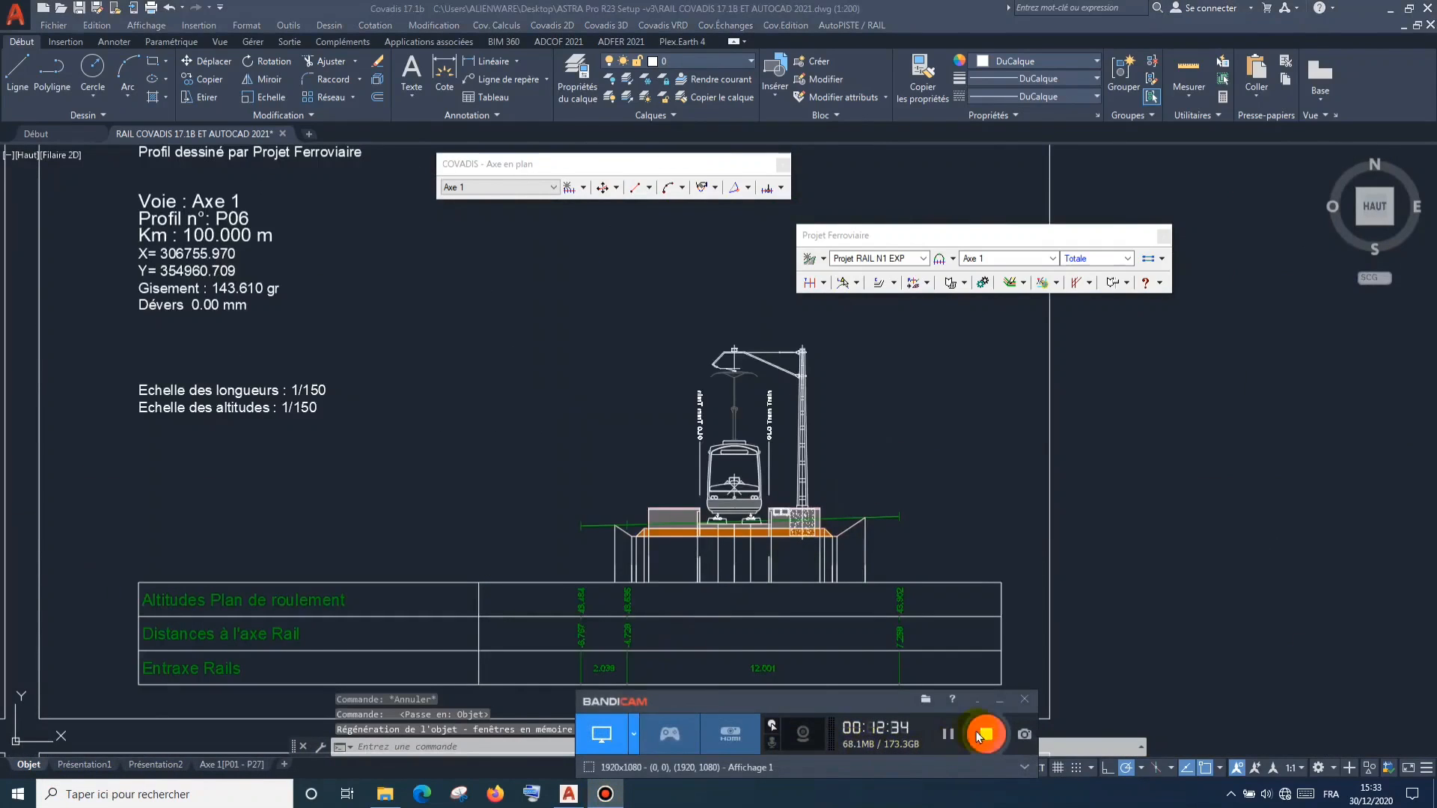